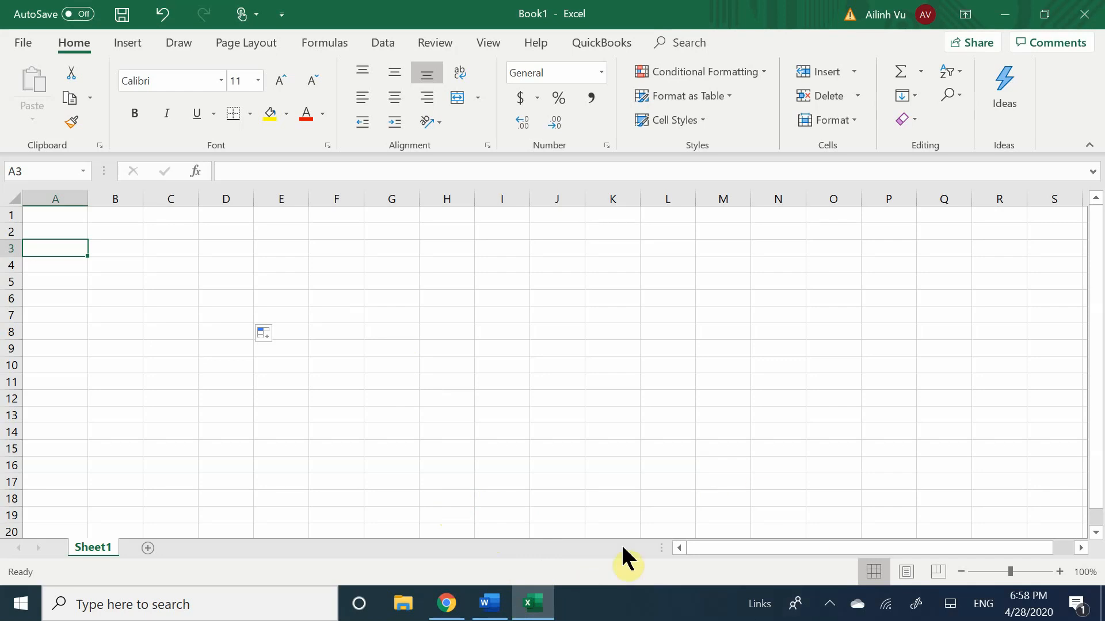
# - Switch to the EXCEL REVIEW document in Word and read through its checklist of Excel skills for accounting class
pyautogui.click(488, 604)
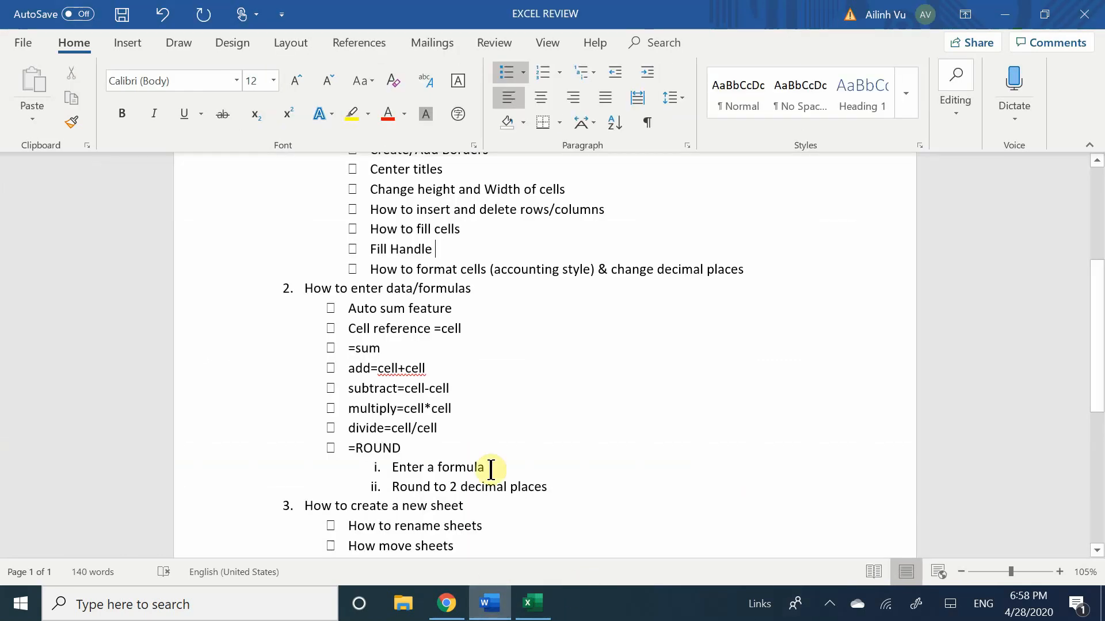
pyautogui.scroll(1, 495, 437)
pyautogui.scroll(3, 498, 412)
pyautogui.scroll(-2, 499, 411)
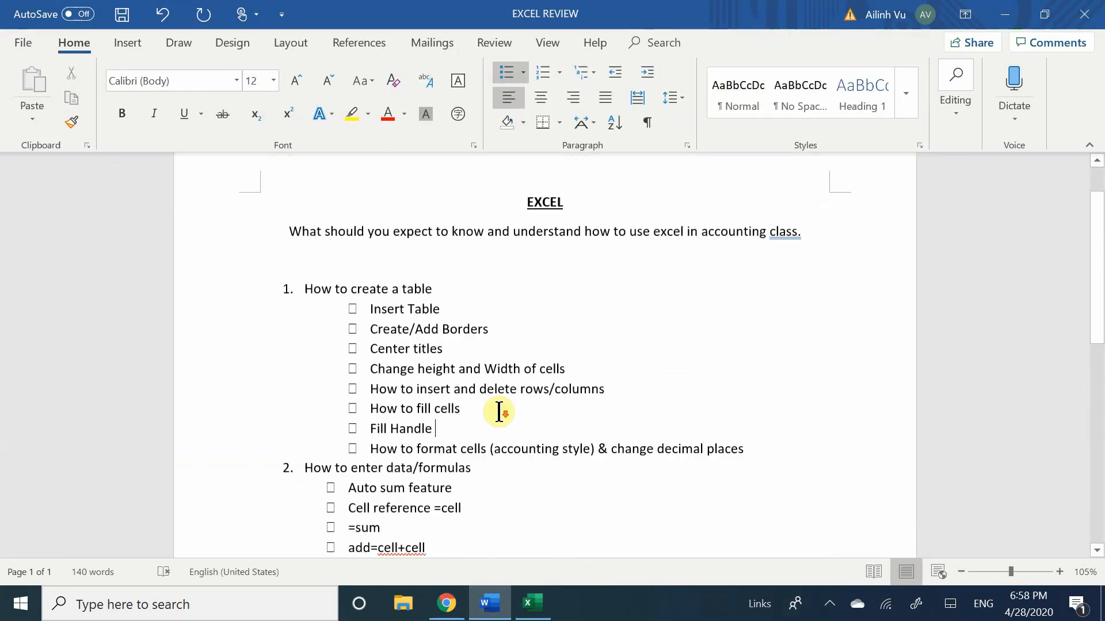
pyautogui.scroll(-2, 499, 411)
pyautogui.scroll(5, 498, 411)
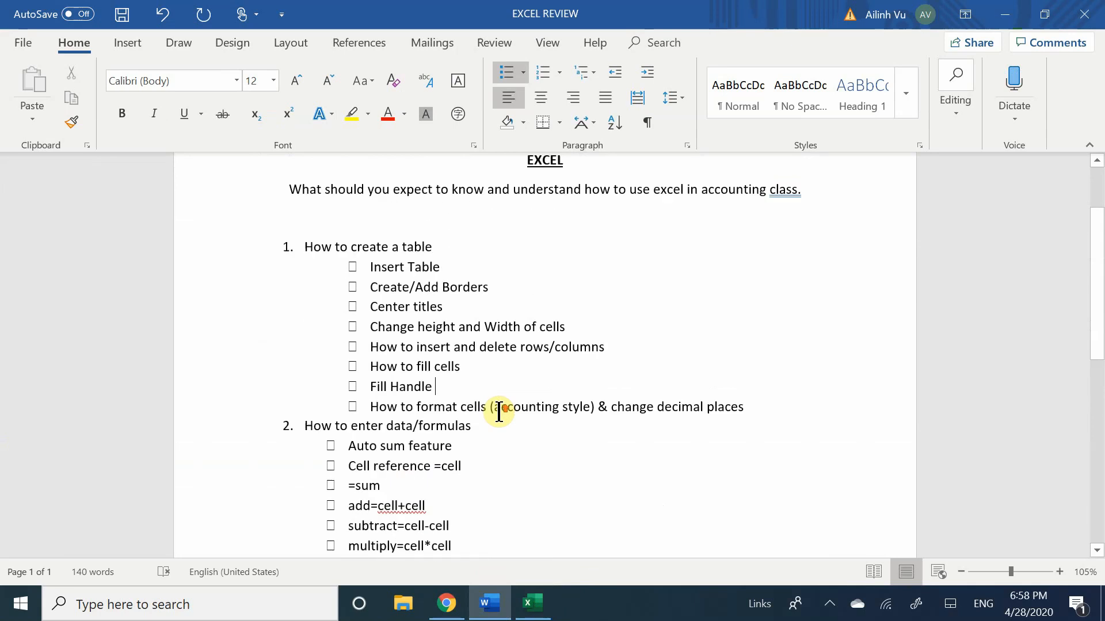
pyautogui.scroll(-1, 499, 411)
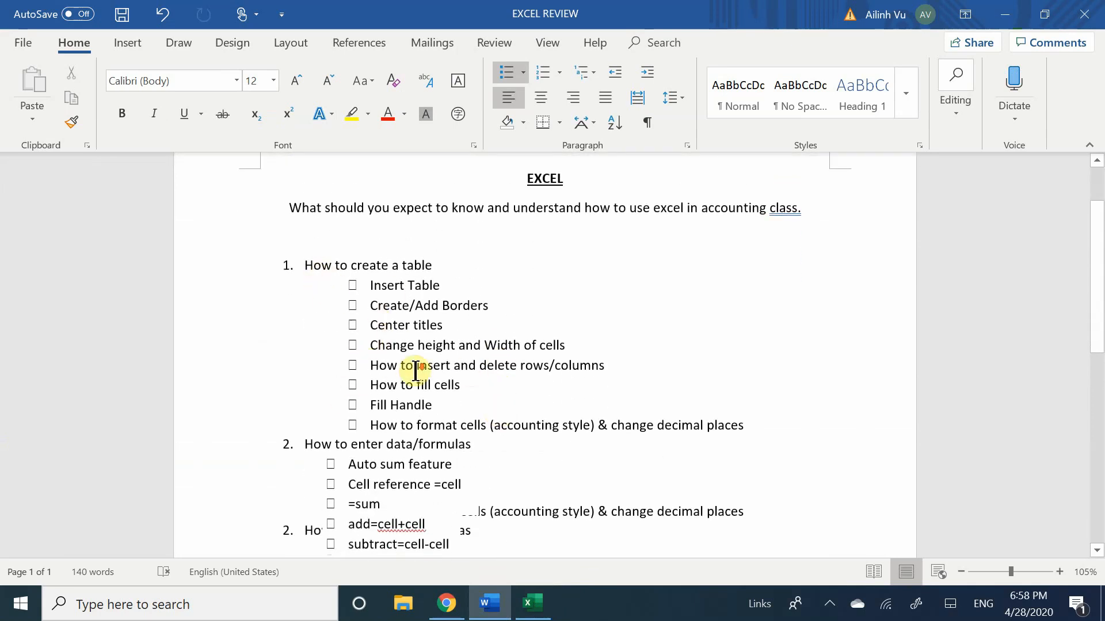
pyautogui.scroll(-2, 414, 362)
pyautogui.scroll(-2, 415, 371)
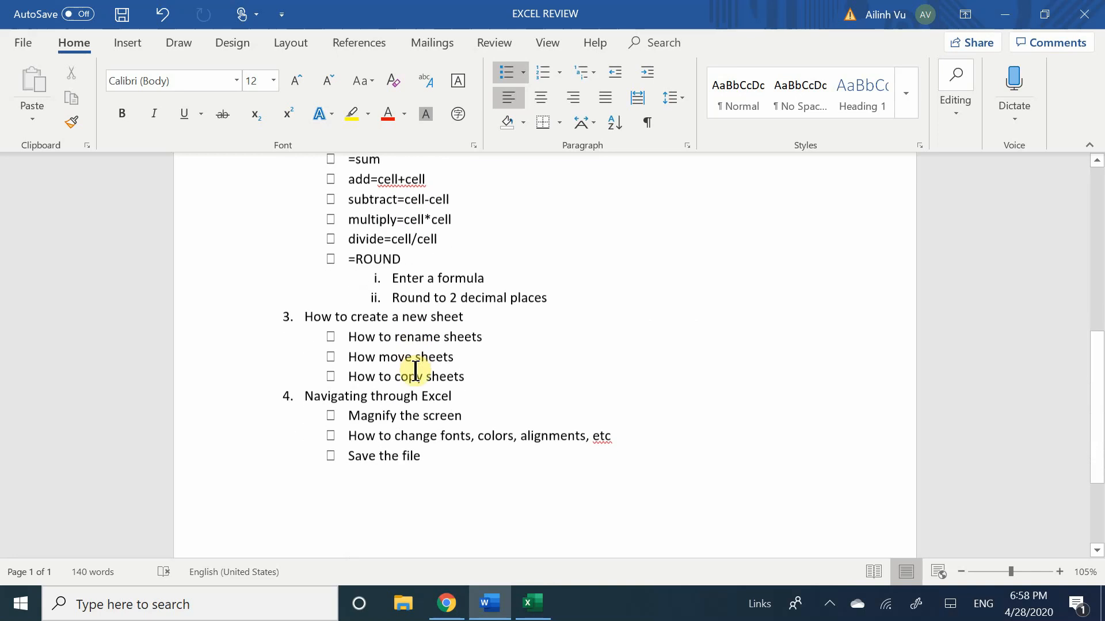
pyautogui.scroll(3, 457, 446)
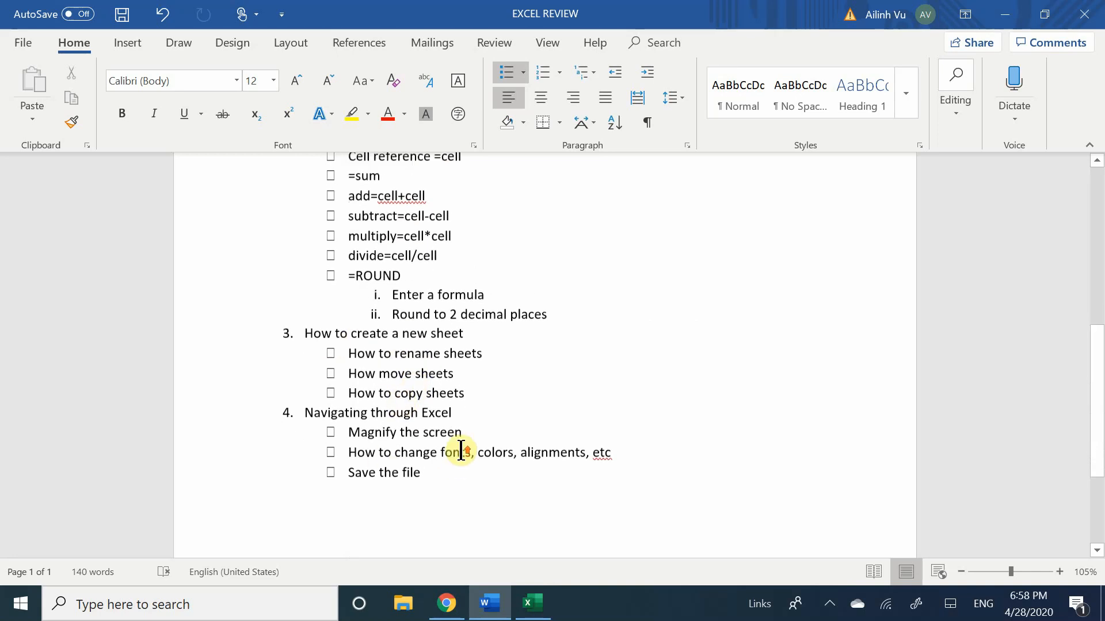
pyautogui.scroll(1, 460, 451)
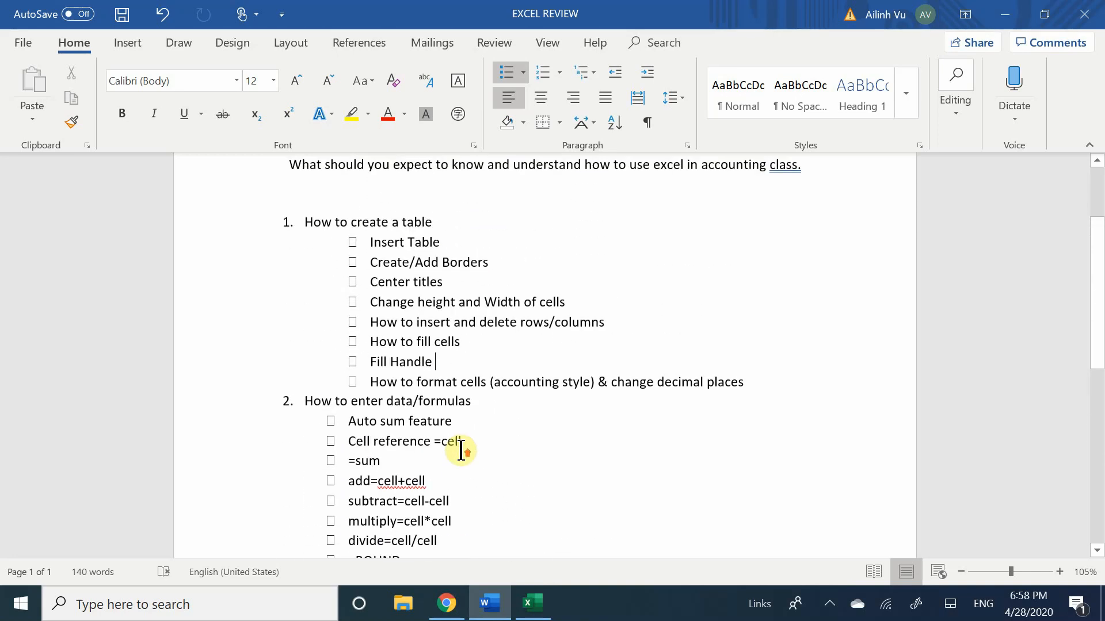
pyautogui.scroll(2, 460, 451)
pyautogui.scroll(-2, 461, 450)
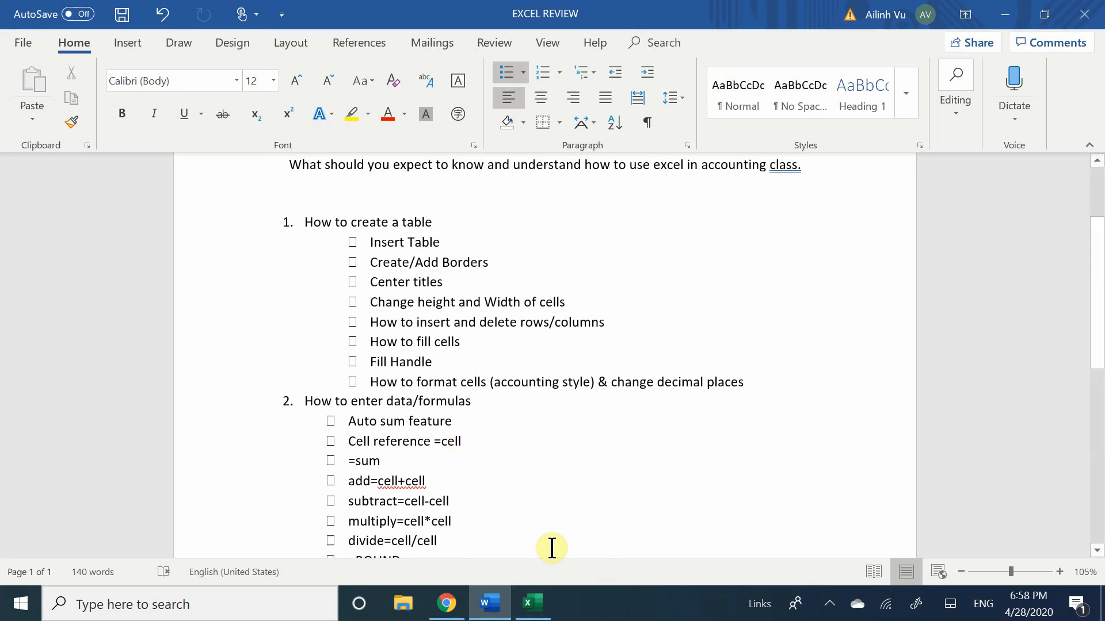
# - Switch back to the Excel workbook Book1, insert a table without existing headers at cell B3, and extend it across to column H
pyautogui.moveTo(533, 604)
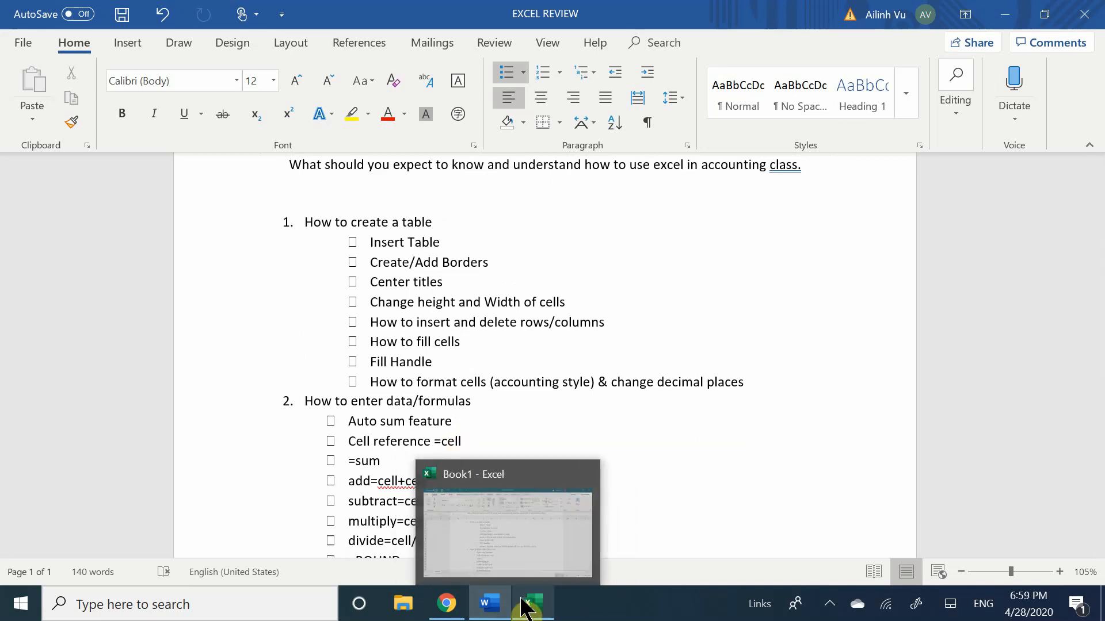
pyautogui.click(535, 558)
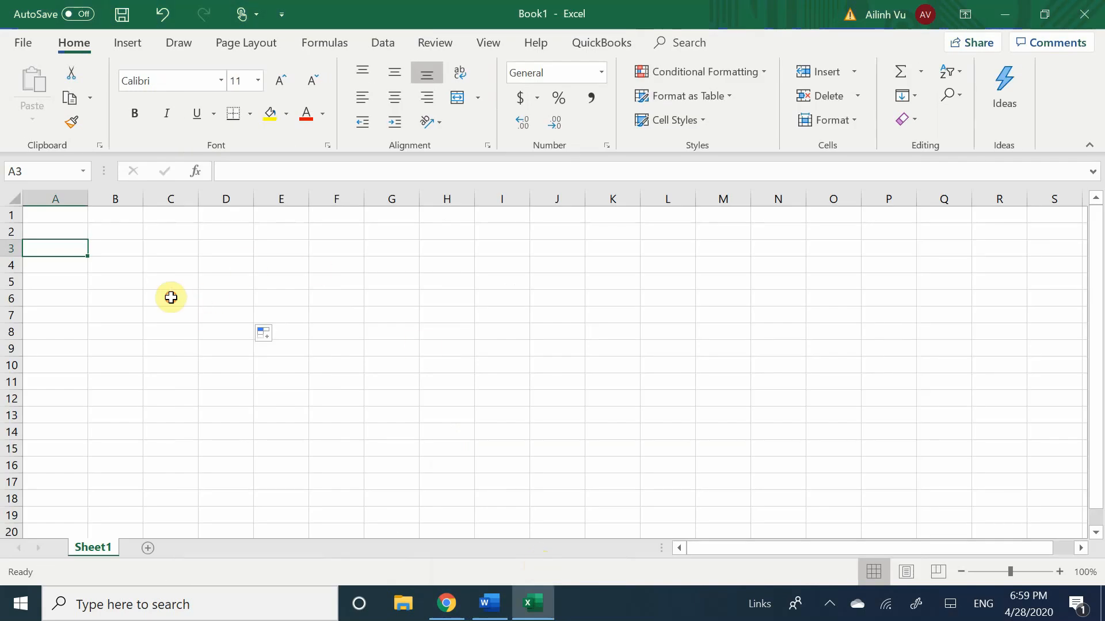
pyautogui.click(97, 252)
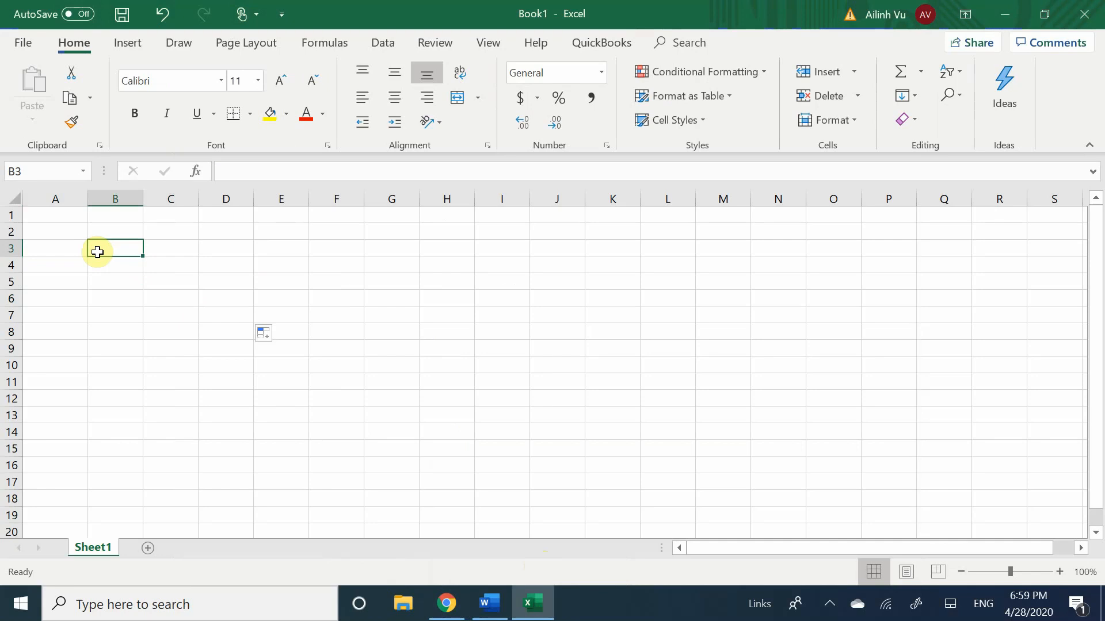
pyautogui.click(121, 40)
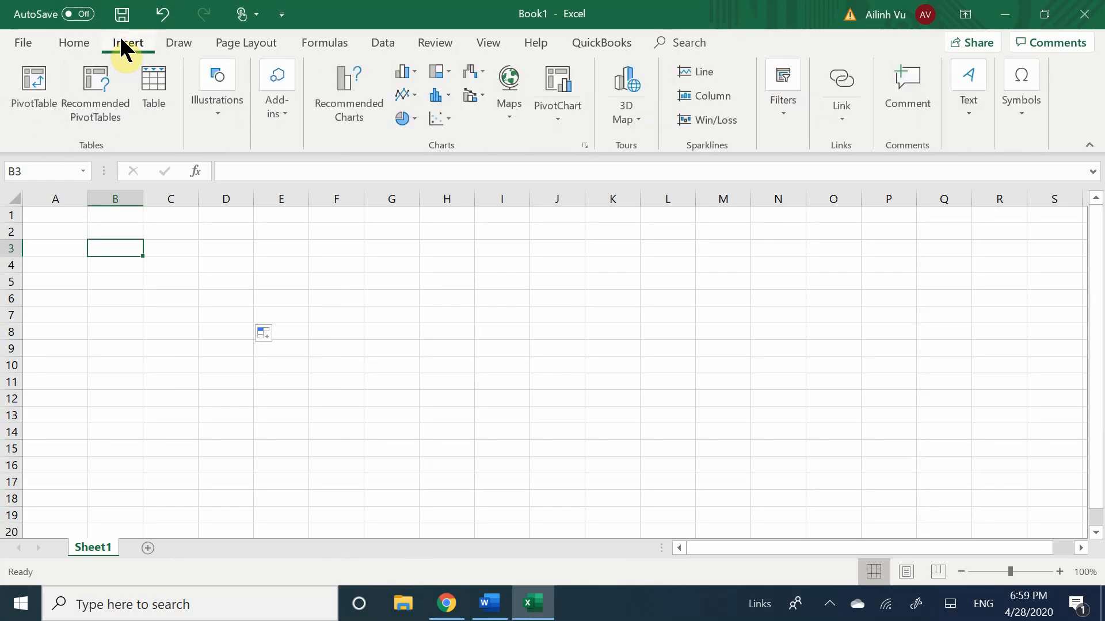
pyautogui.click(150, 128)
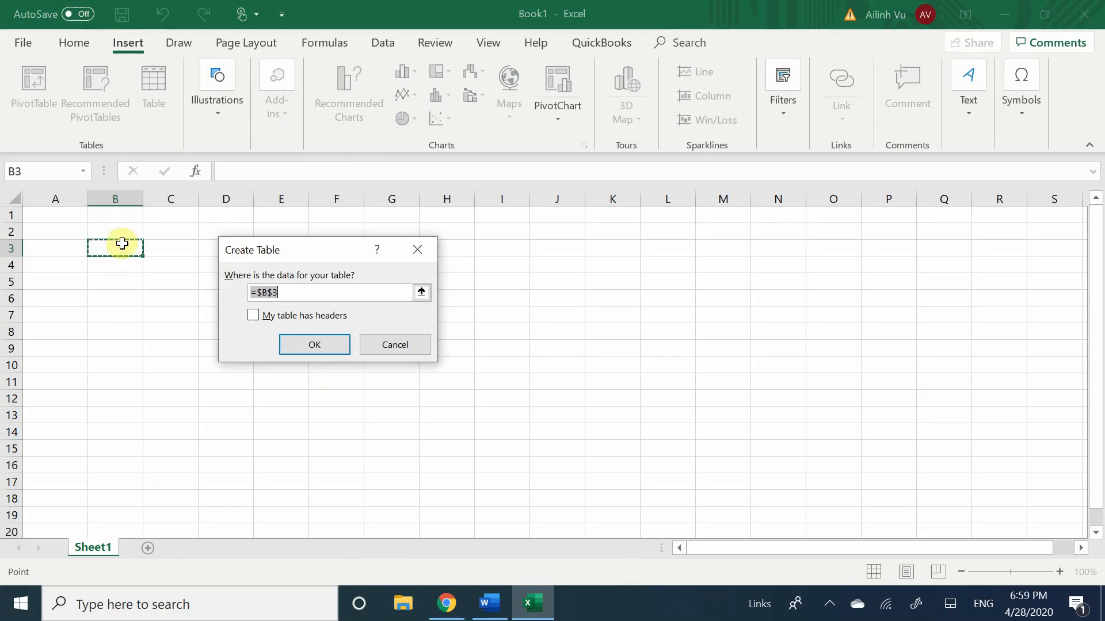
pyautogui.click(159, 248)
pyautogui.click(136, 247)
pyautogui.click(316, 342)
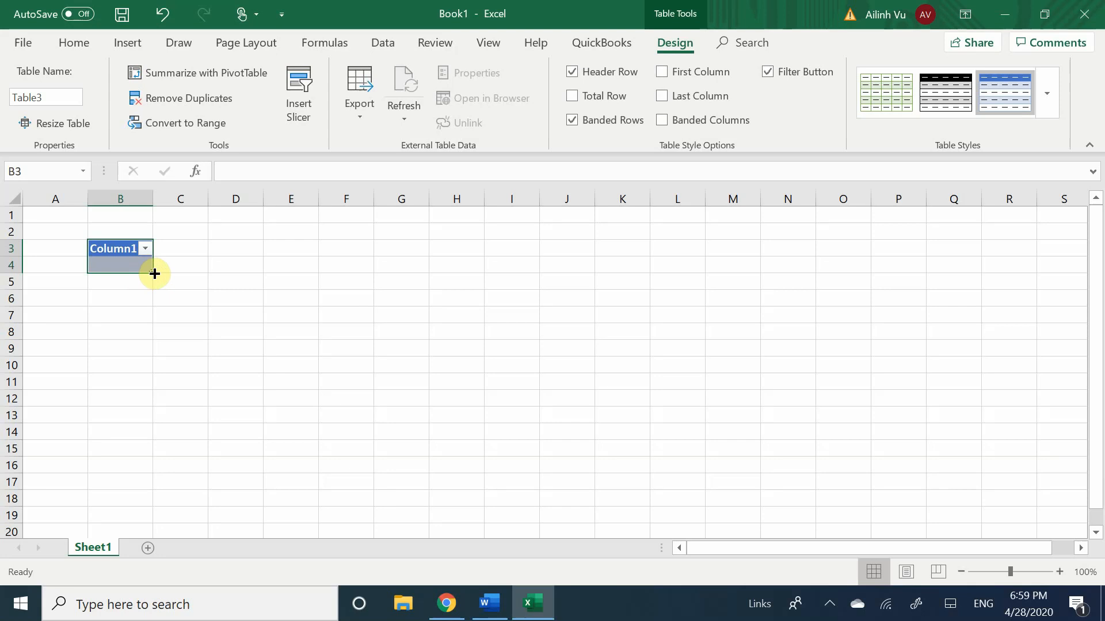
pyautogui.moveTo(155, 273); pyautogui.dragTo(484, 346)
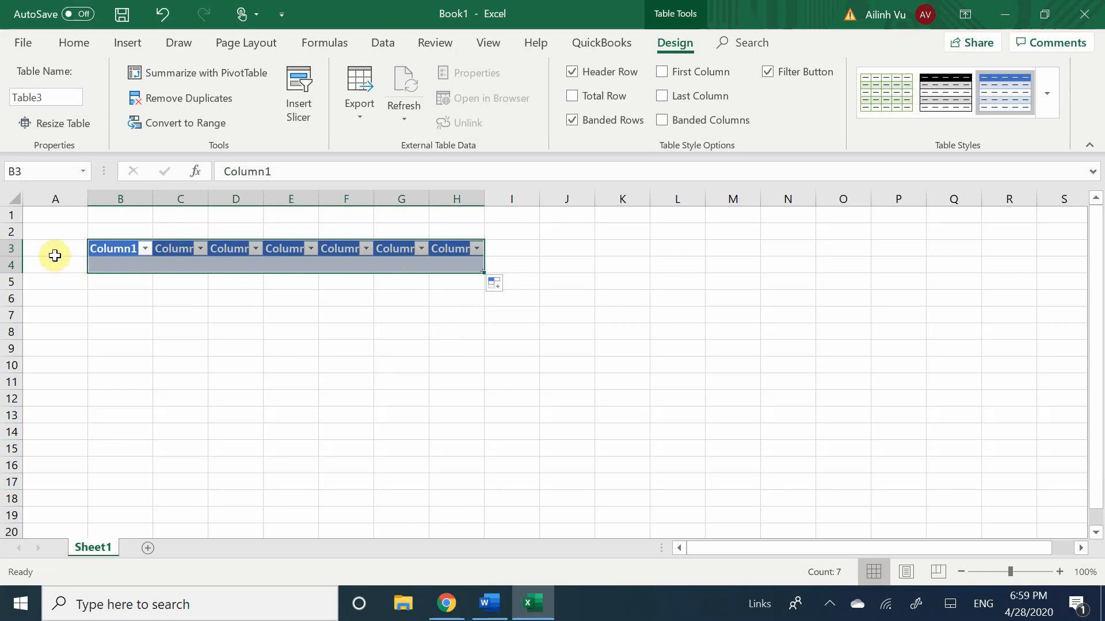
# - View the options for inserting table rows and columns at cell B4
pyautogui.click(115, 269)
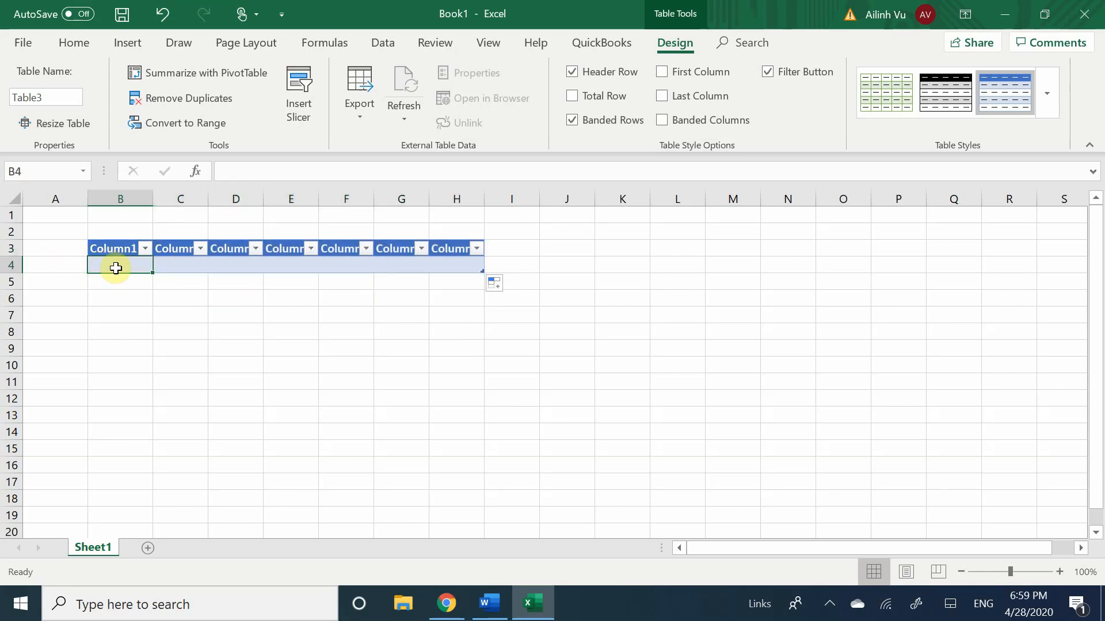
pyautogui.rightClick(116, 268)
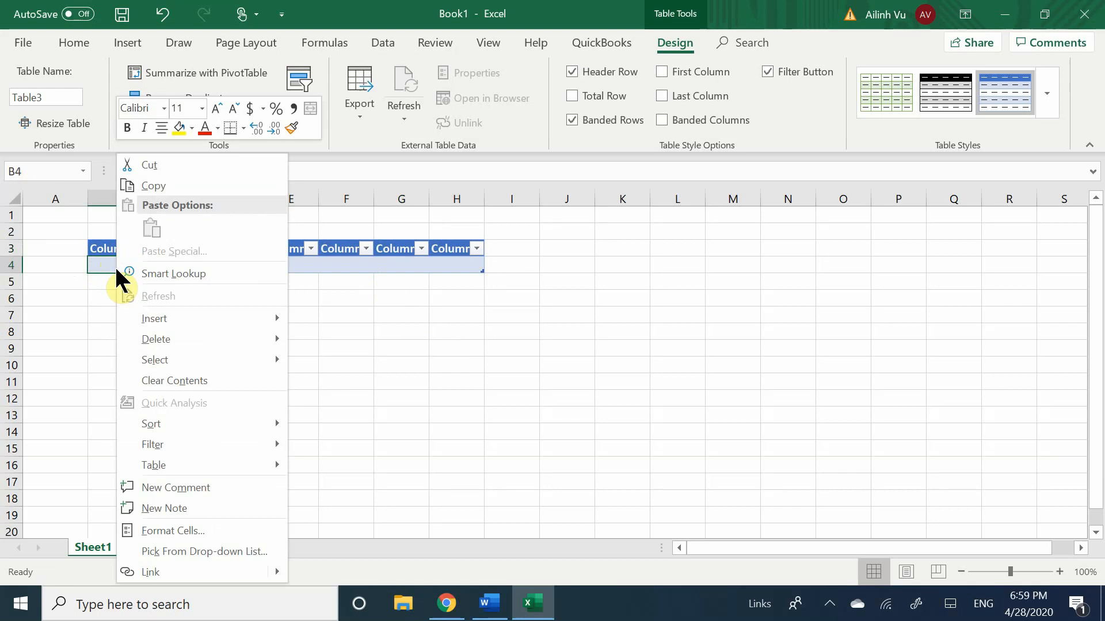
pyautogui.moveTo(144, 317)
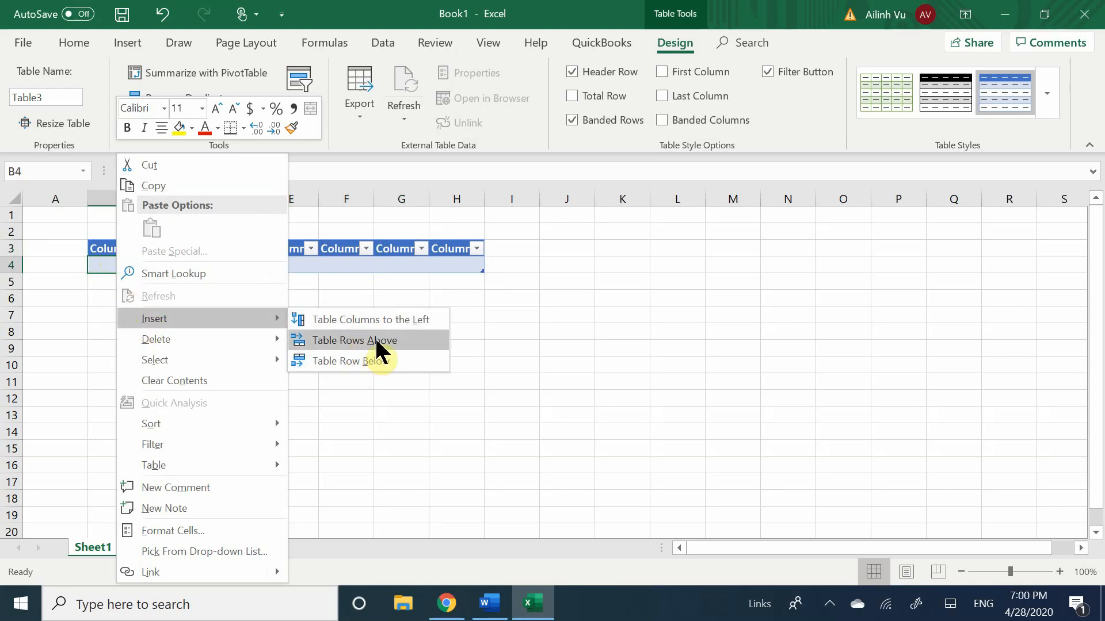
pyautogui.press('Escape')
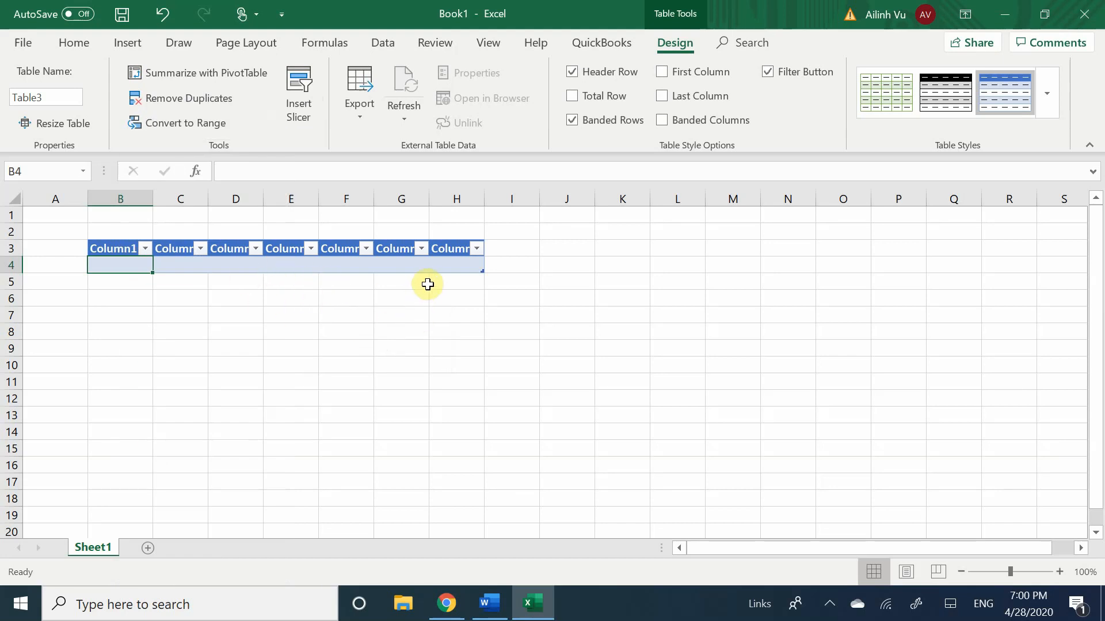
# - Select the whole table and move it down two rows to B5:H6
pyautogui.click(166, 280)
pyautogui.click(216, 262)
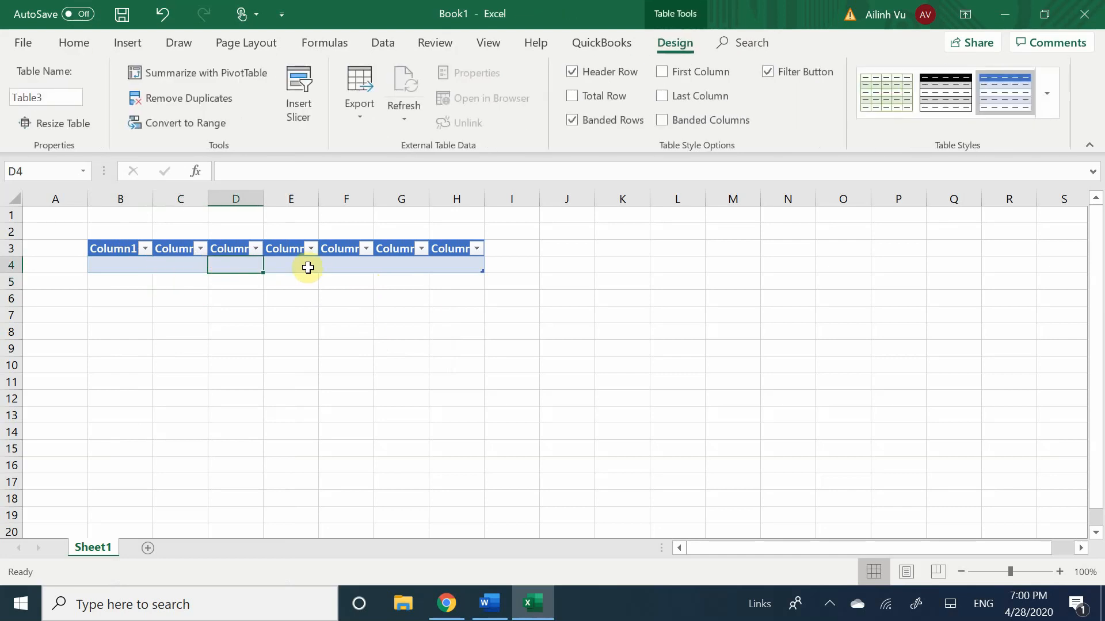
pyautogui.hotkey('ctrl', 'a')
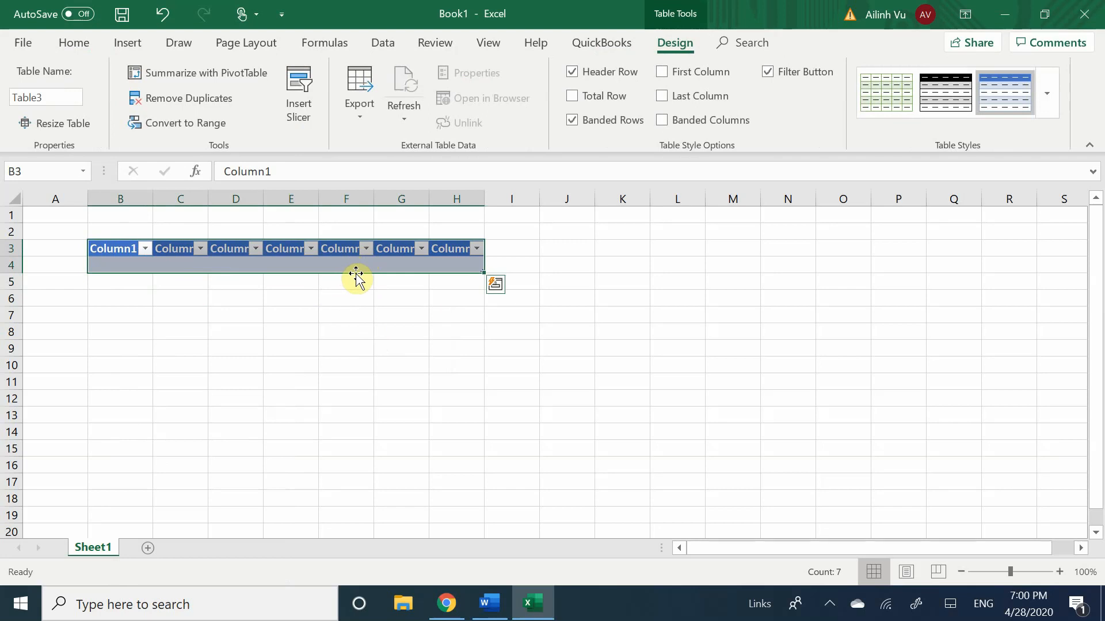
pyautogui.moveTo(354, 274); pyautogui.dragTo(368, 301)
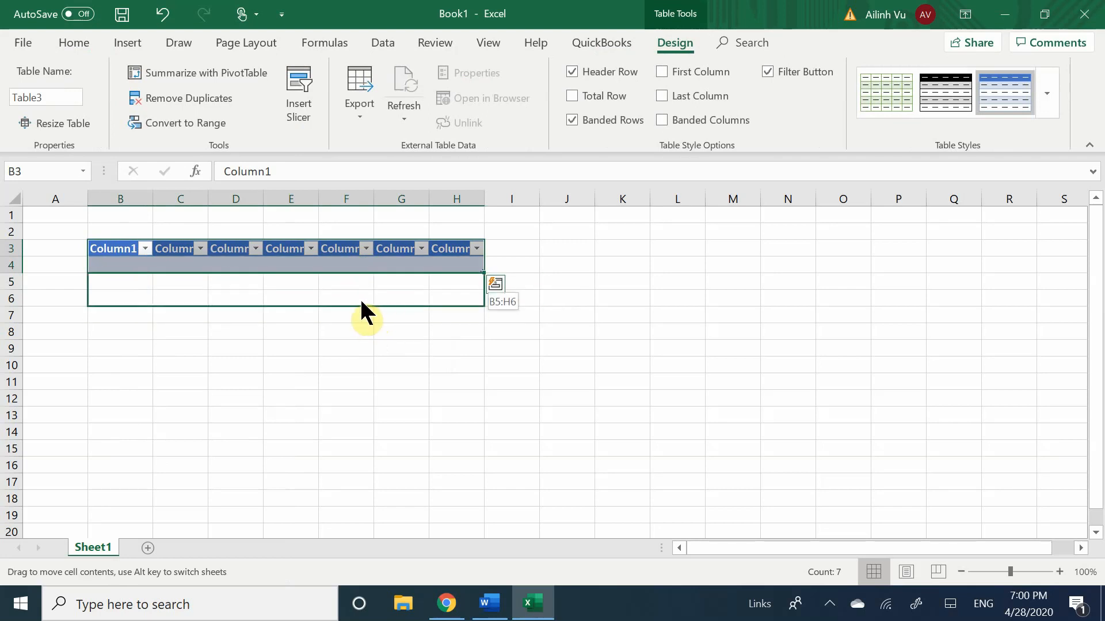
pyautogui.moveTo(362, 302); pyautogui.dragTo(361, 302)
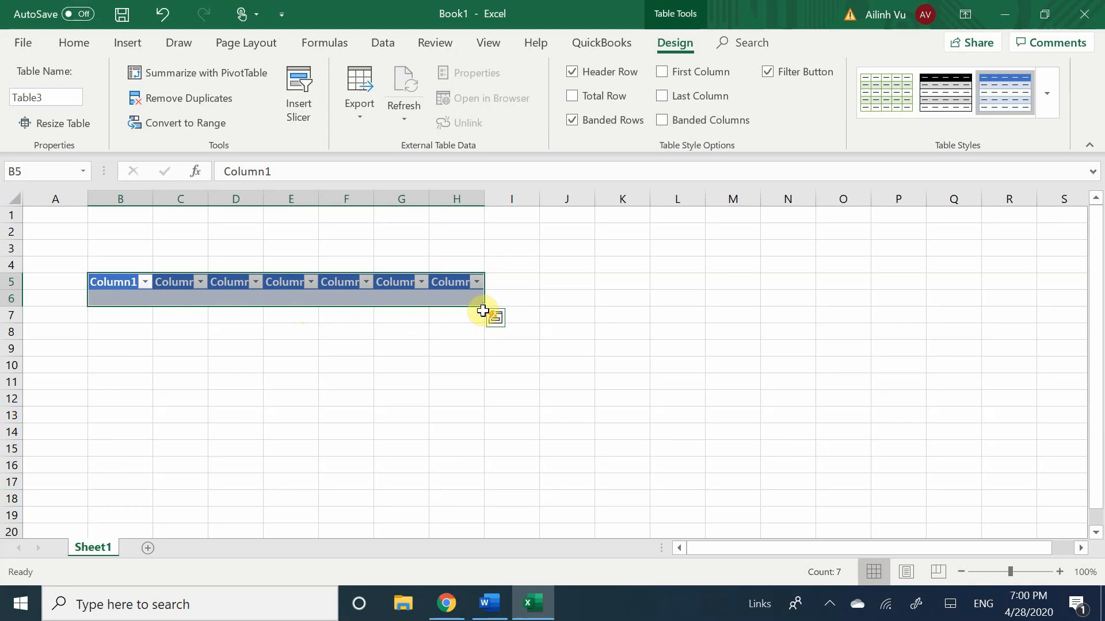
# - Extend the table down to row 11, keeping columns B through H
pyautogui.moveTo(480, 305); pyautogui.dragTo(530, 384)
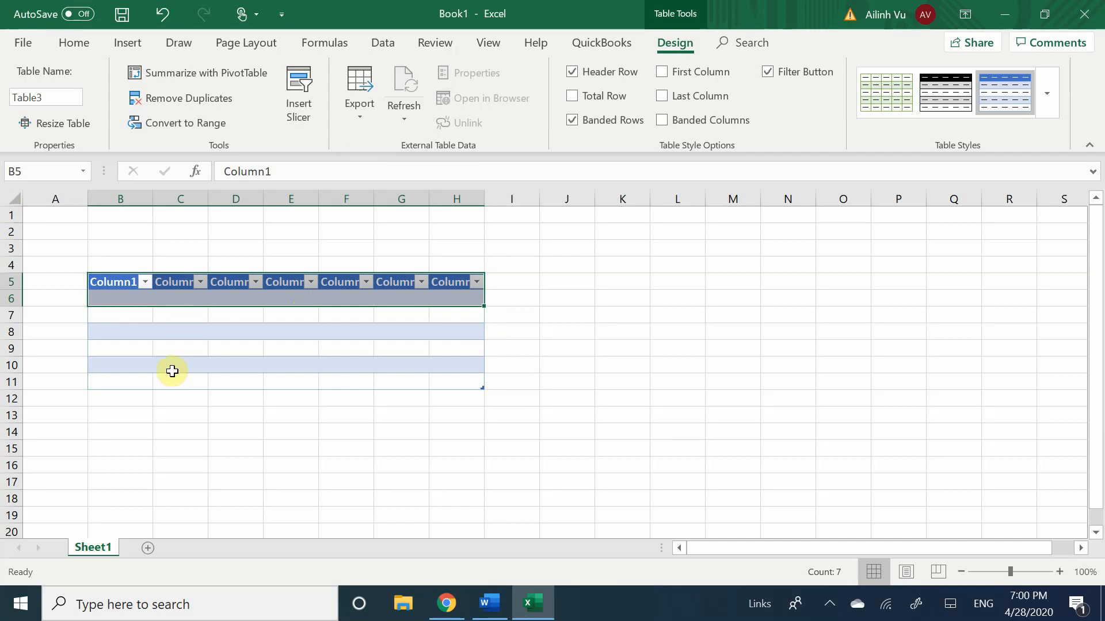
pyautogui.click(145, 304)
pyautogui.click(291, 352)
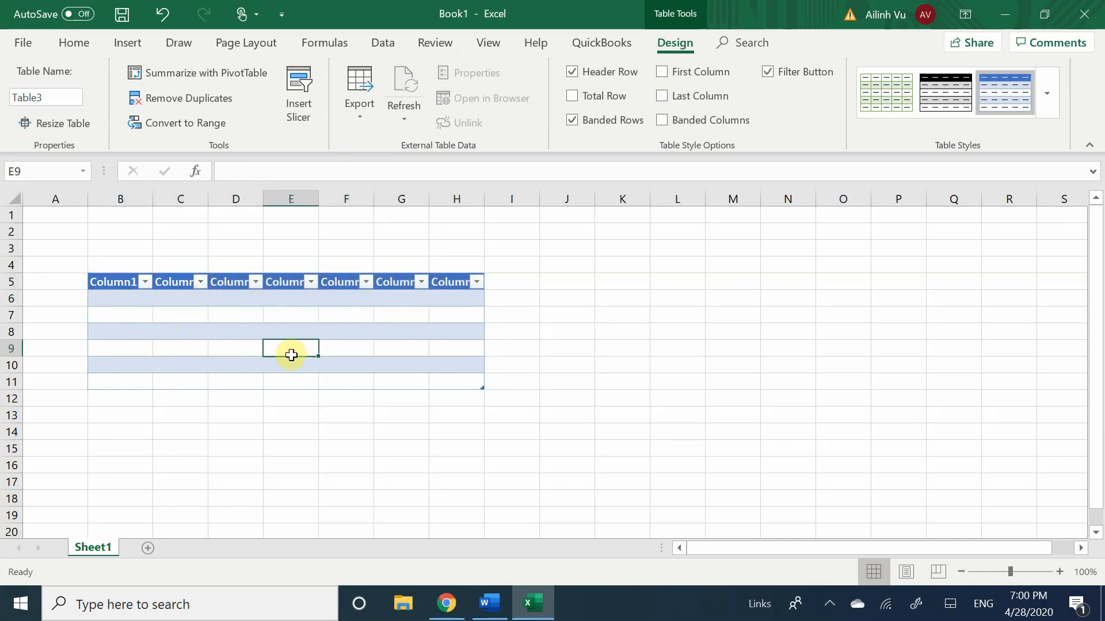
# - Rename the first column header in B5 to "ggggggg" and enter 4 and 5 in the two cells beneath it
pyautogui.click(118, 286)
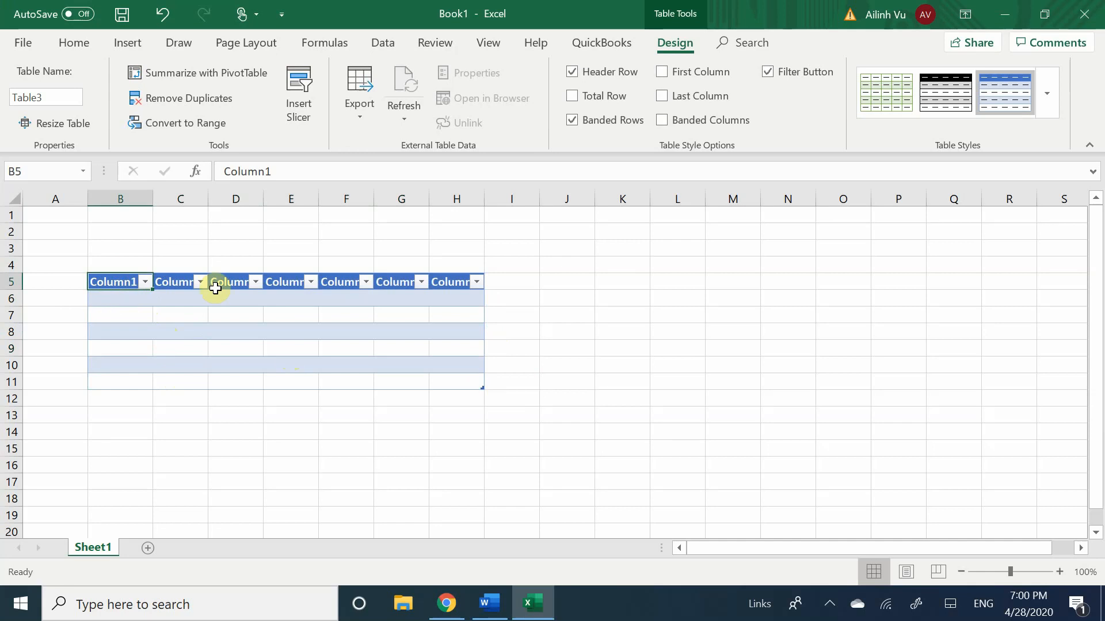
pyautogui.write('ggggggg')
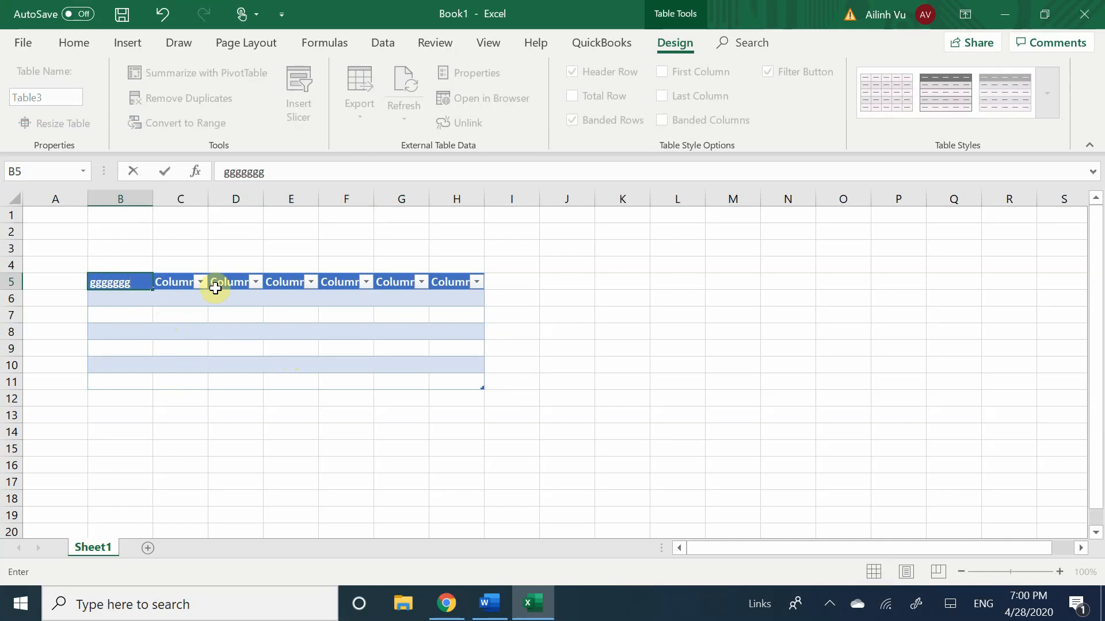
pyautogui.press('Return')
pyautogui.write('4')
pyautogui.press('Return')
pyautogui.write('5')
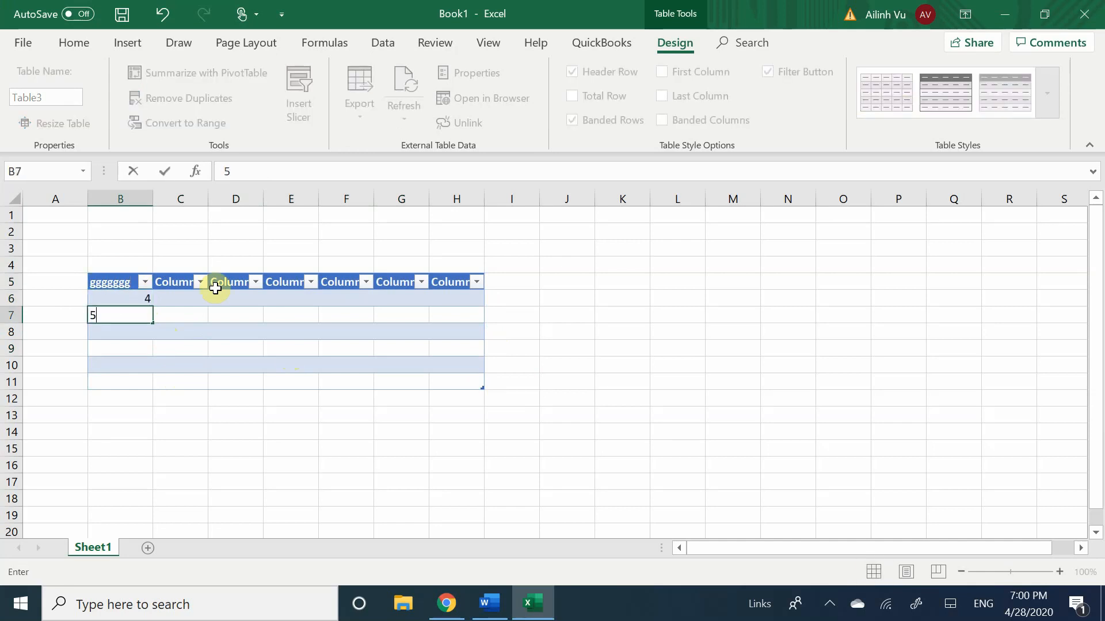
pyautogui.press('Return')
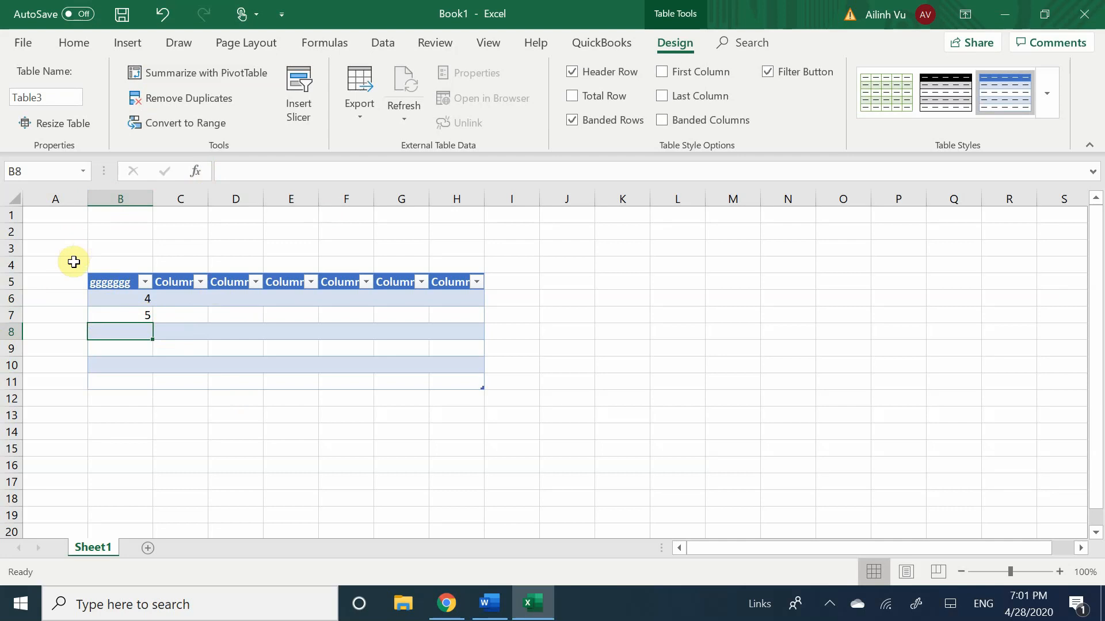
# - Examine the sort and filter options of the table's first column and the column values they apply to
pyautogui.click(145, 282)
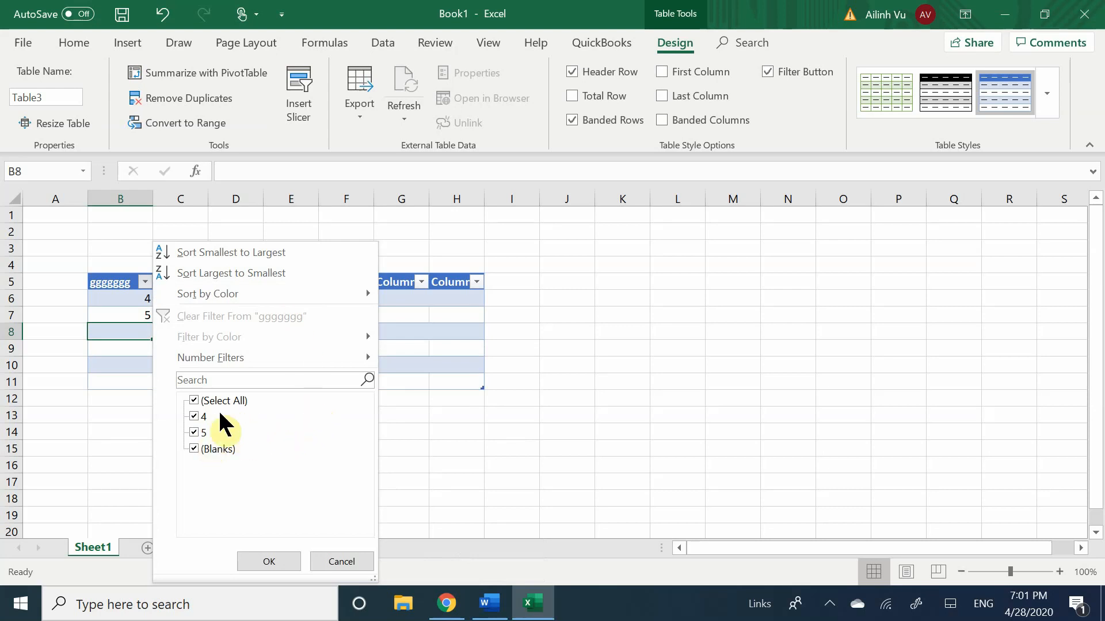
pyautogui.click(127, 343)
pyautogui.moveTo(128, 298); pyautogui.dragTo(135, 376)
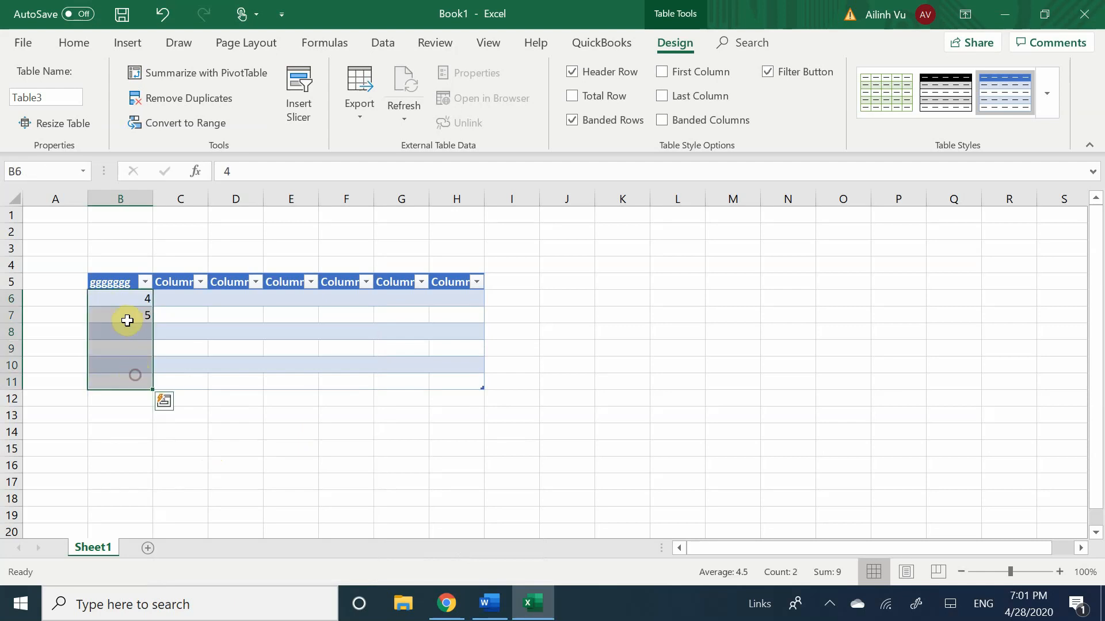
pyautogui.click(214, 303)
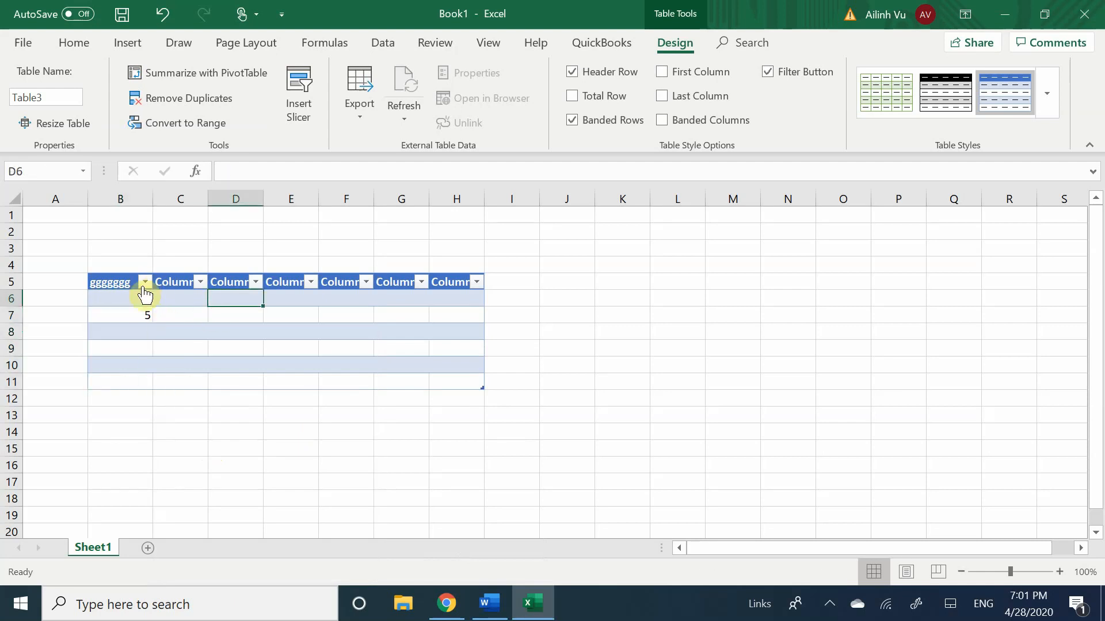
pyautogui.click(145, 282)
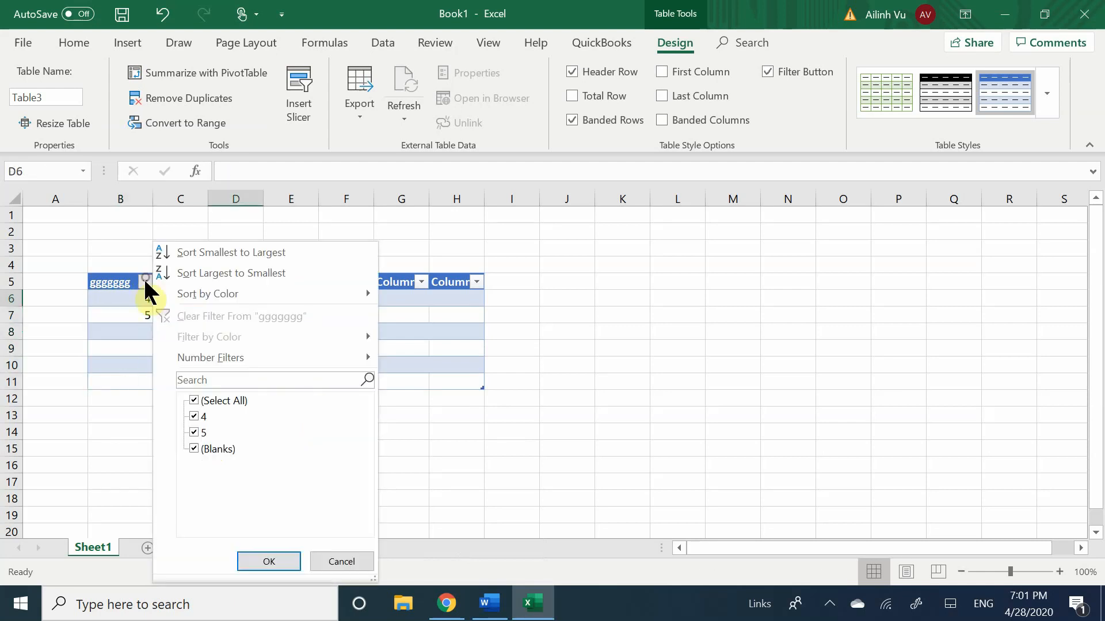
pyautogui.click(109, 319)
pyautogui.click(167, 323)
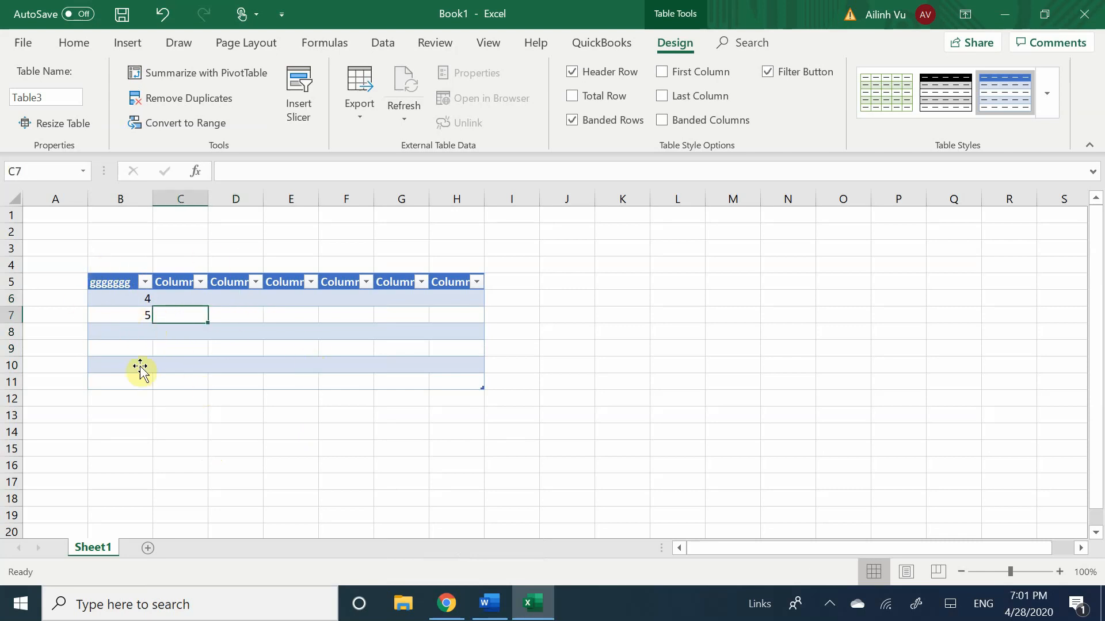
pyautogui.click(220, 455)
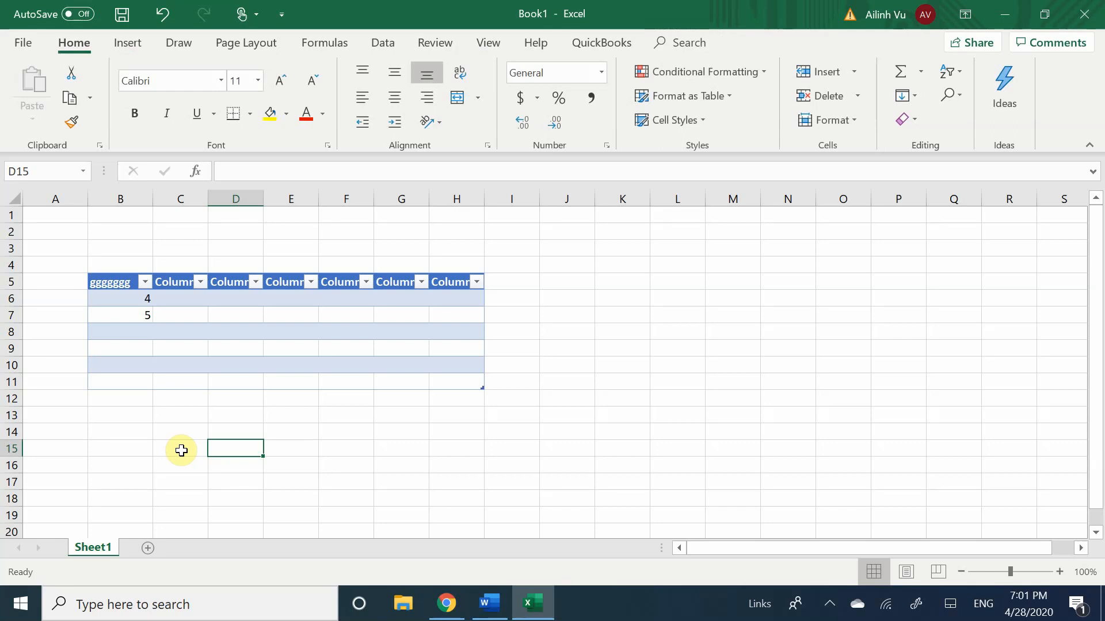
pyautogui.scroll(-2, 180, 449)
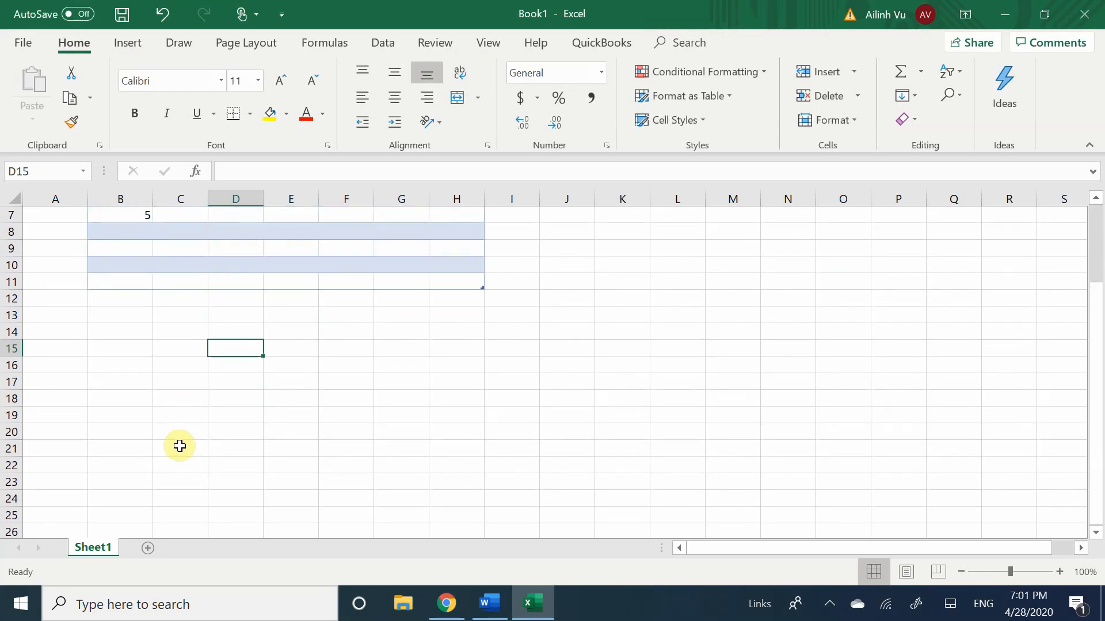
pyautogui.click(161, 387)
pyautogui.scroll(2, 118, 404)
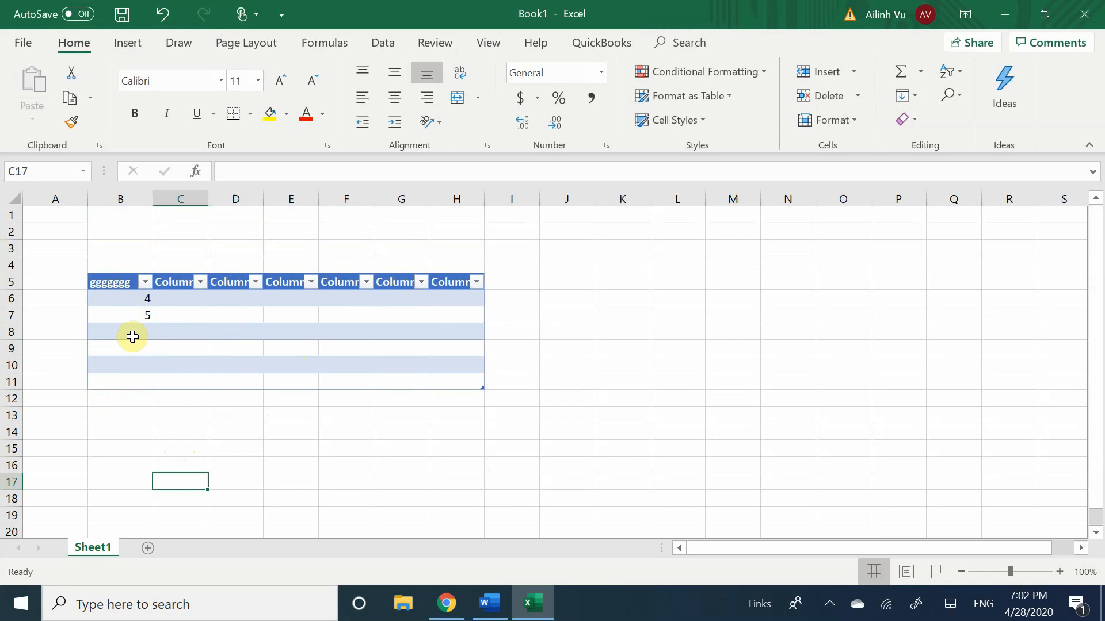
pyautogui.scroll(-1, 132, 337)
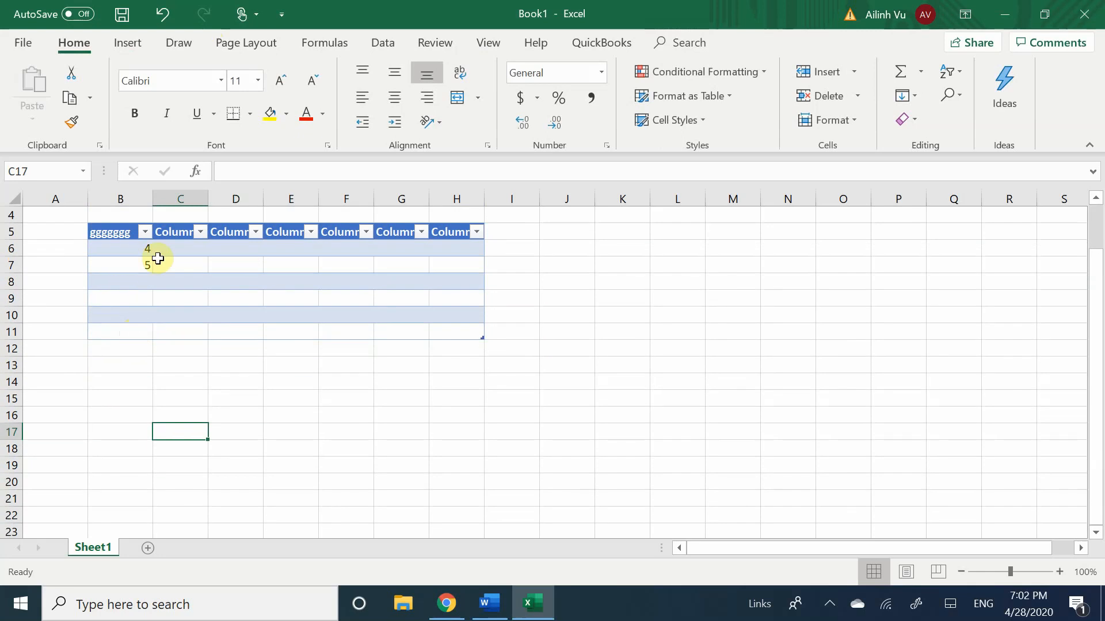
pyautogui.click(72, 382)
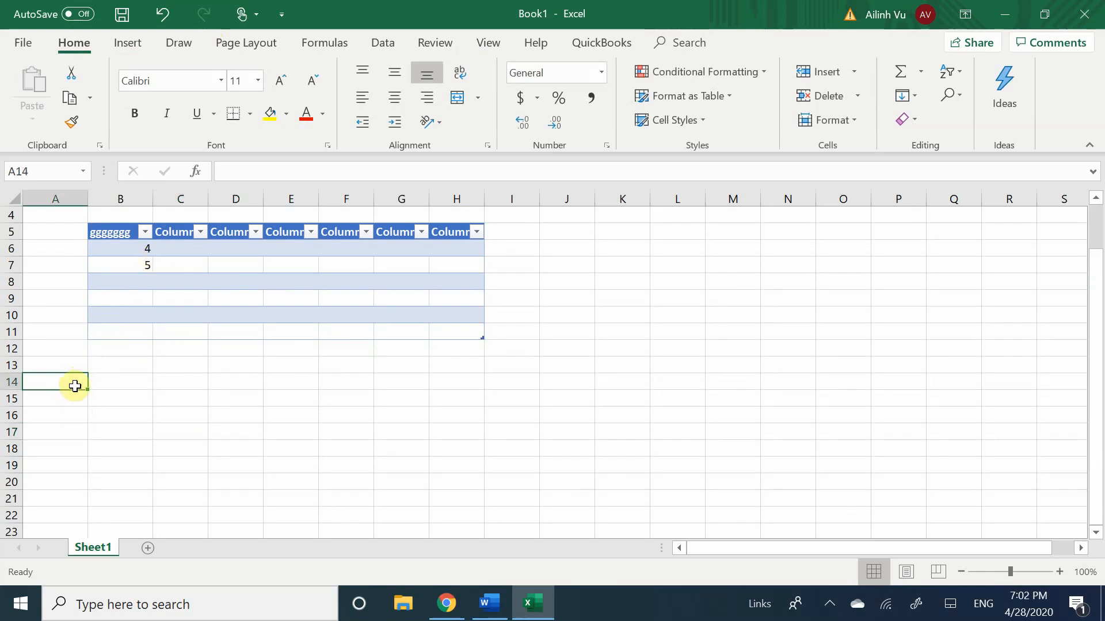
pyautogui.scroll(-2, 114, 384)
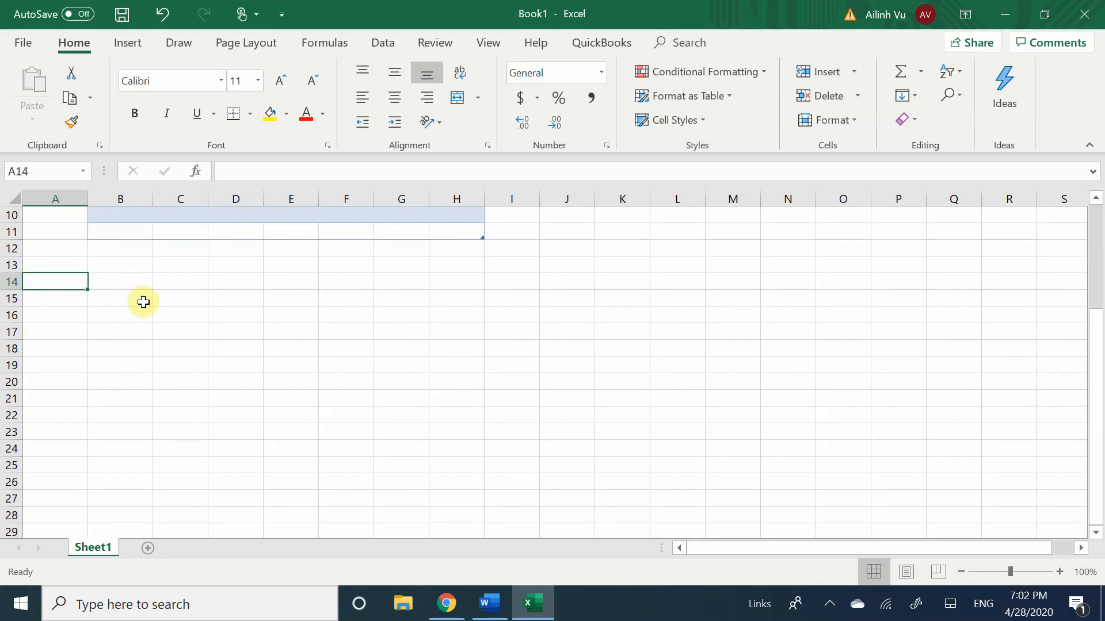
pyautogui.click(91, 283)
pyautogui.click(167, 284)
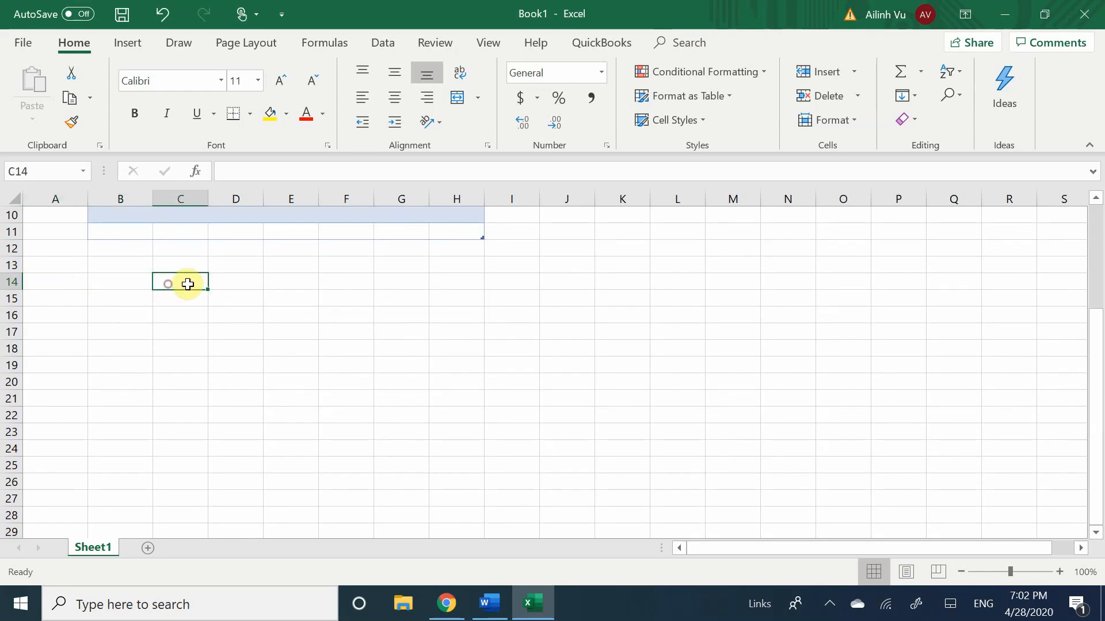
pyautogui.click(230, 282)
pyautogui.click(181, 313)
pyautogui.click(180, 381)
pyautogui.click(198, 259)
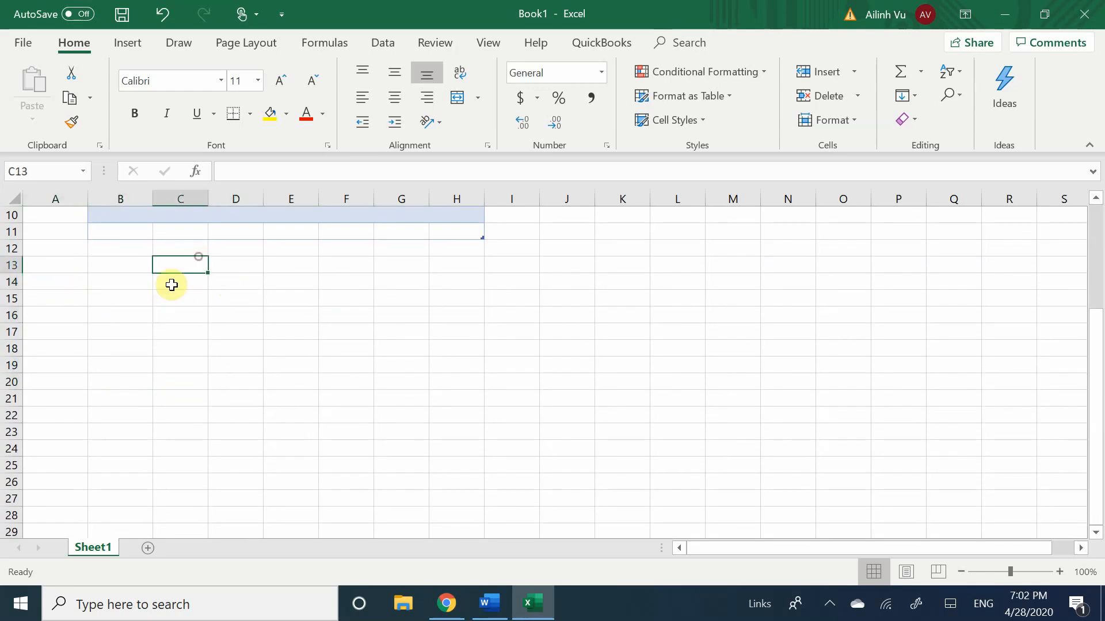
pyautogui.click(111, 281)
pyautogui.click(57, 278)
pyautogui.scroll(2, 84, 279)
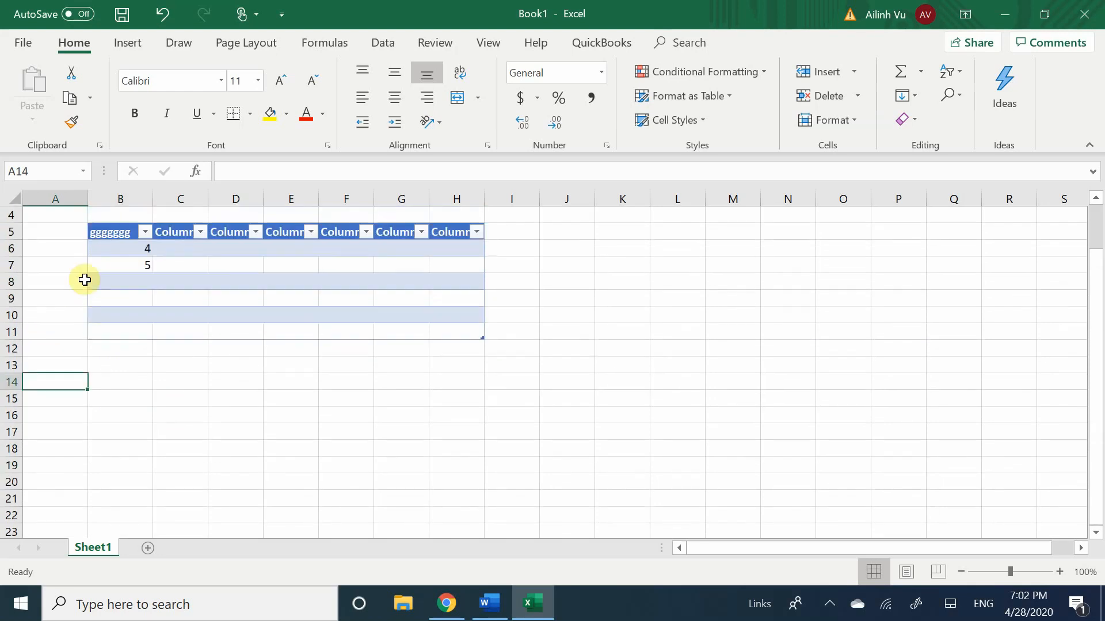
pyautogui.scroll(1, 144, 239)
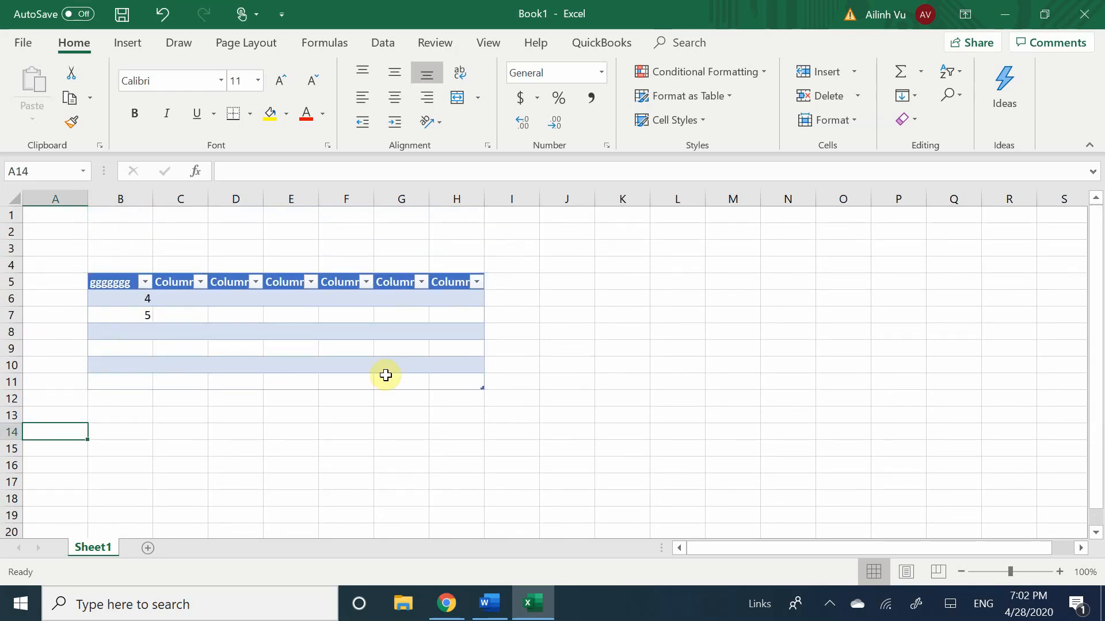
pyautogui.scroll(-2, 230, 290)
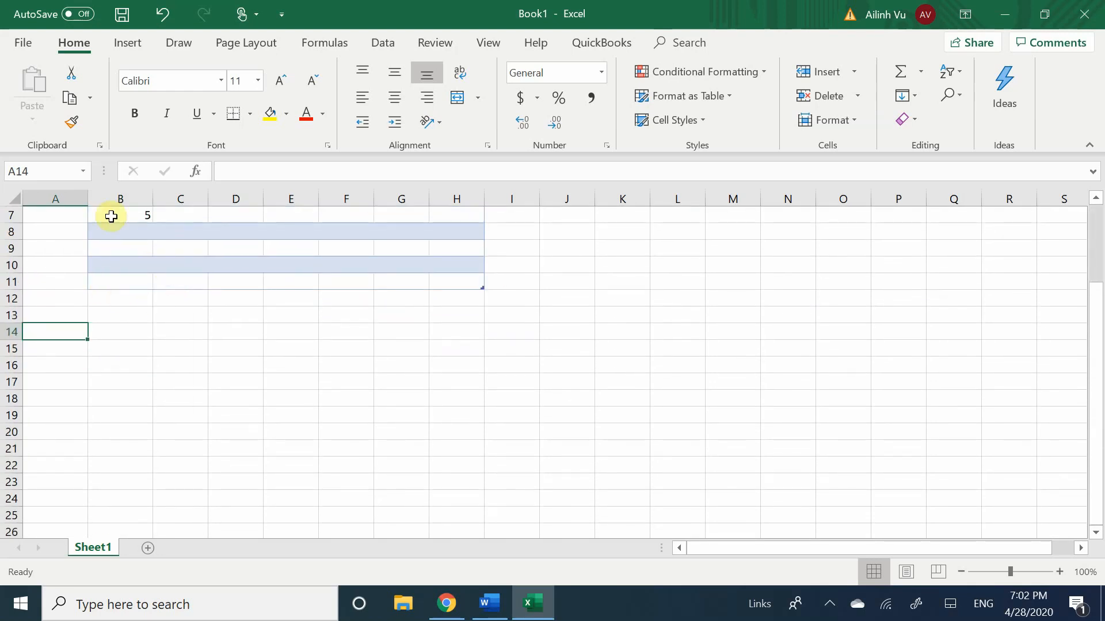
pyautogui.scroll(-1, 86, 377)
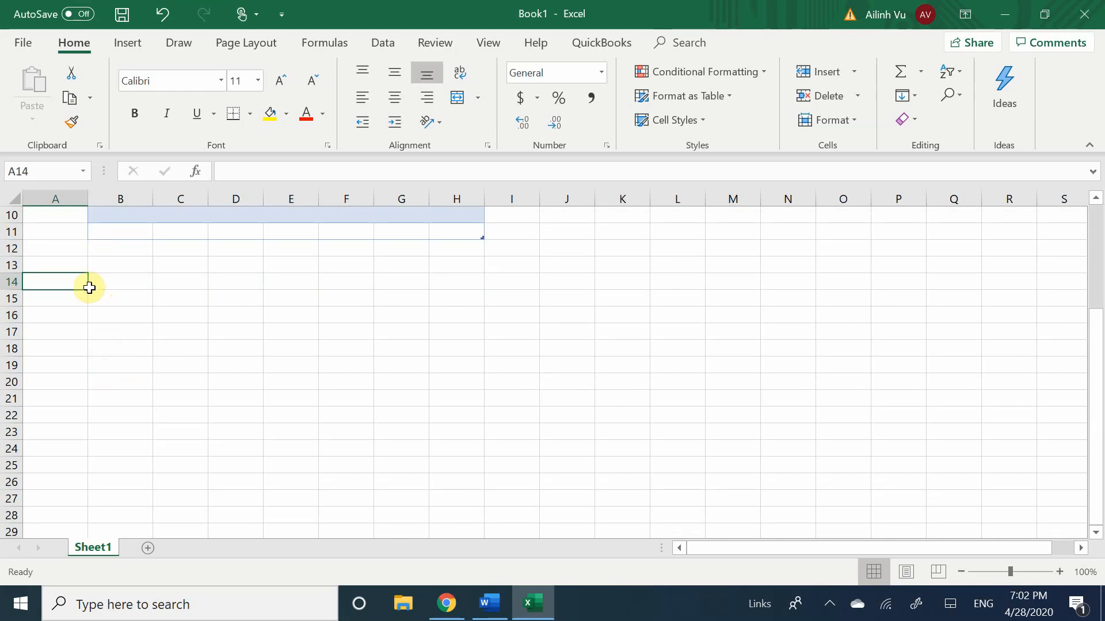
# - Enter the headers "#", "Name" and "Amount Owed" in cells B14, C14 and D14 below the table
pyautogui.click(115, 287)
pyautogui.scroll(3, 207, 298)
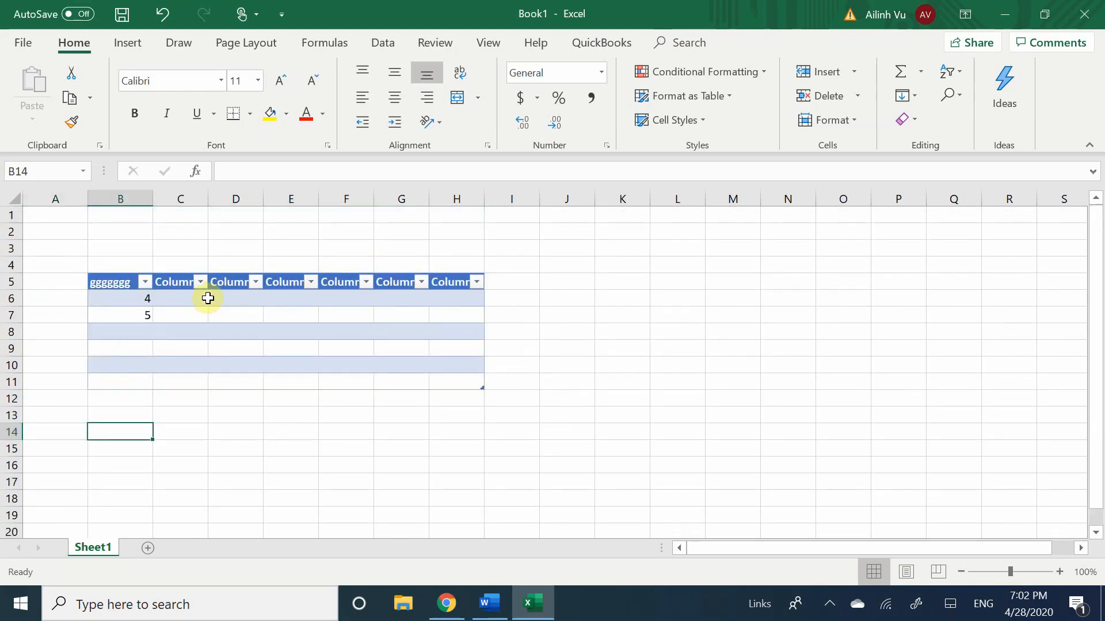
pyautogui.scroll(-2, 207, 298)
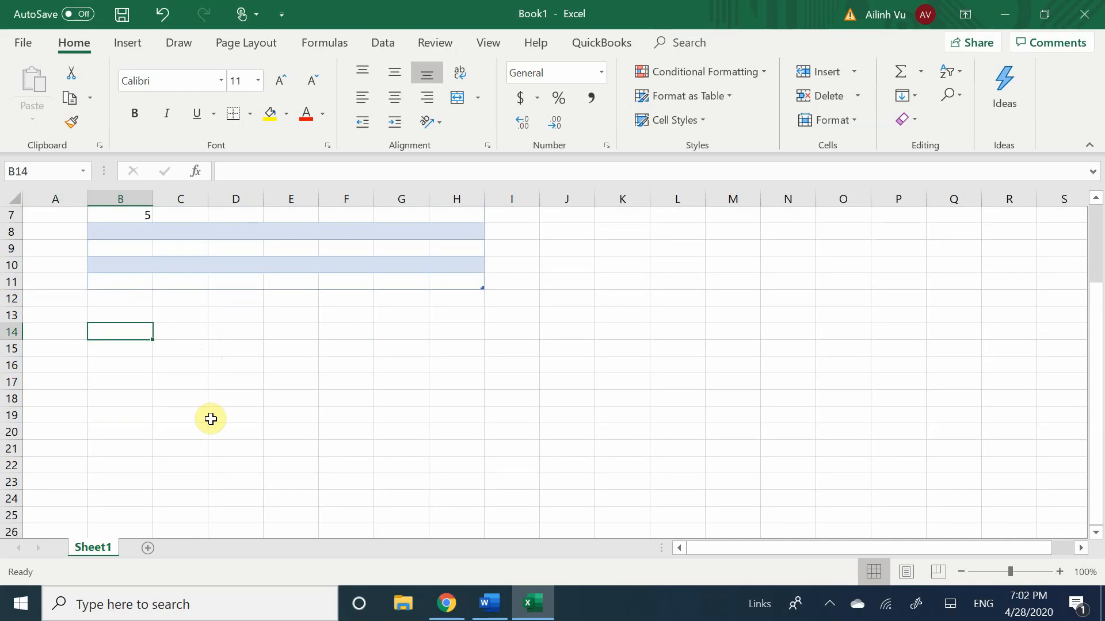
pyautogui.write('#')
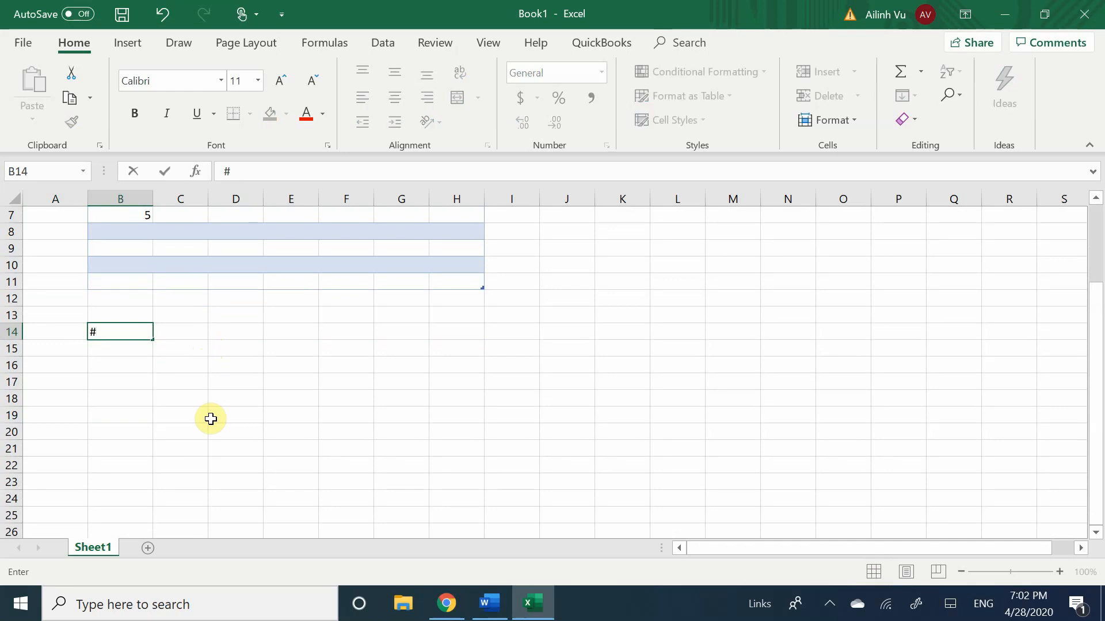
pyautogui.press('Tab')
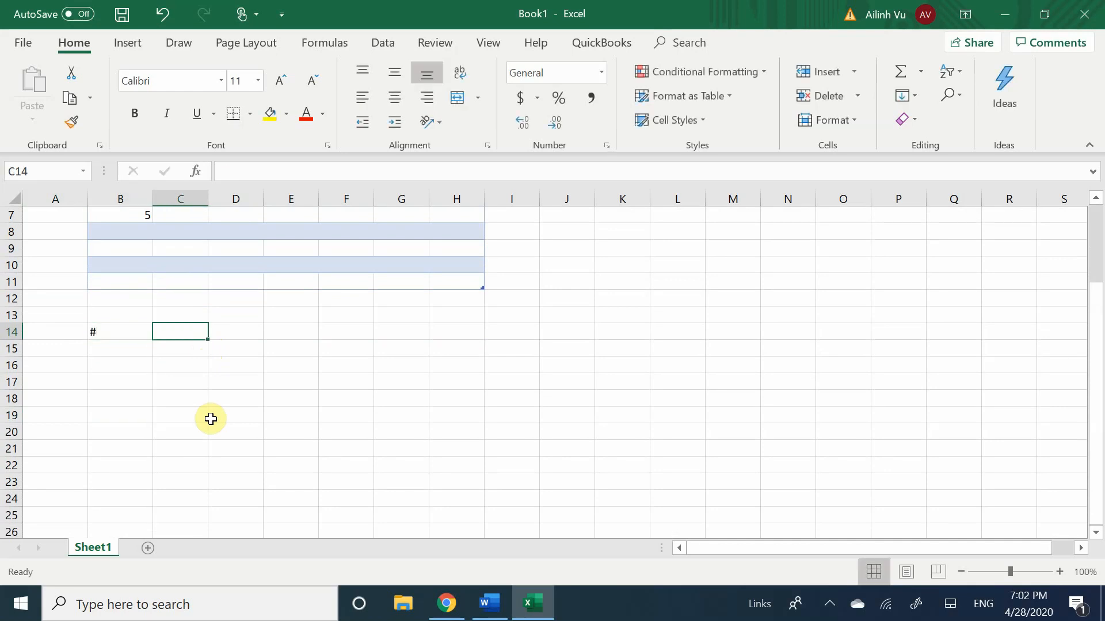
pyautogui.write('B')
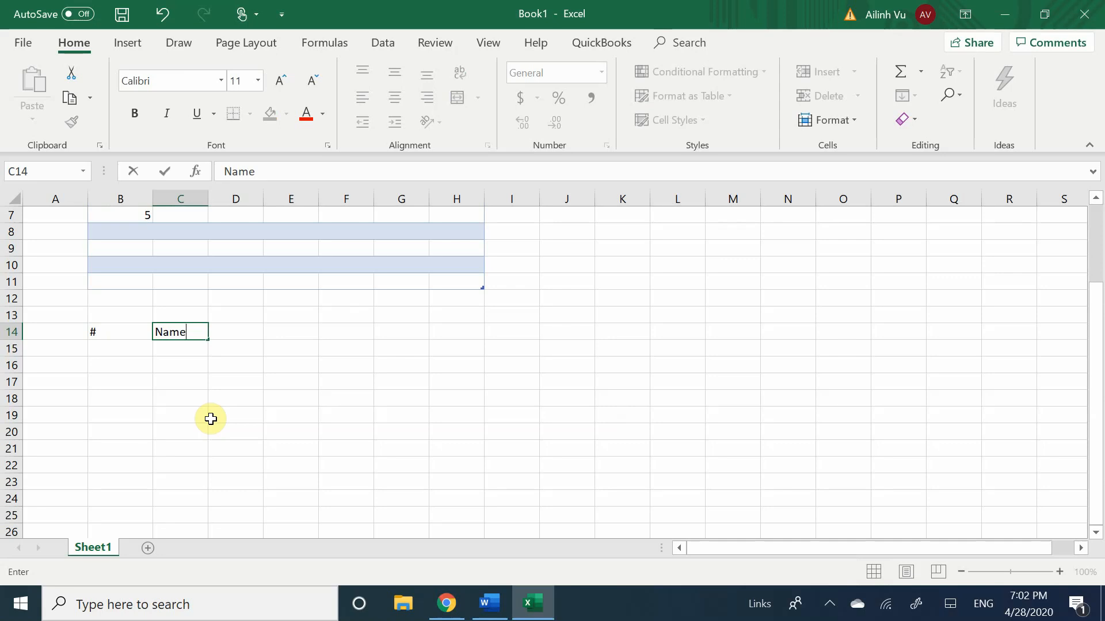
pyautogui.press('Tab')
pyautogui.write('A')
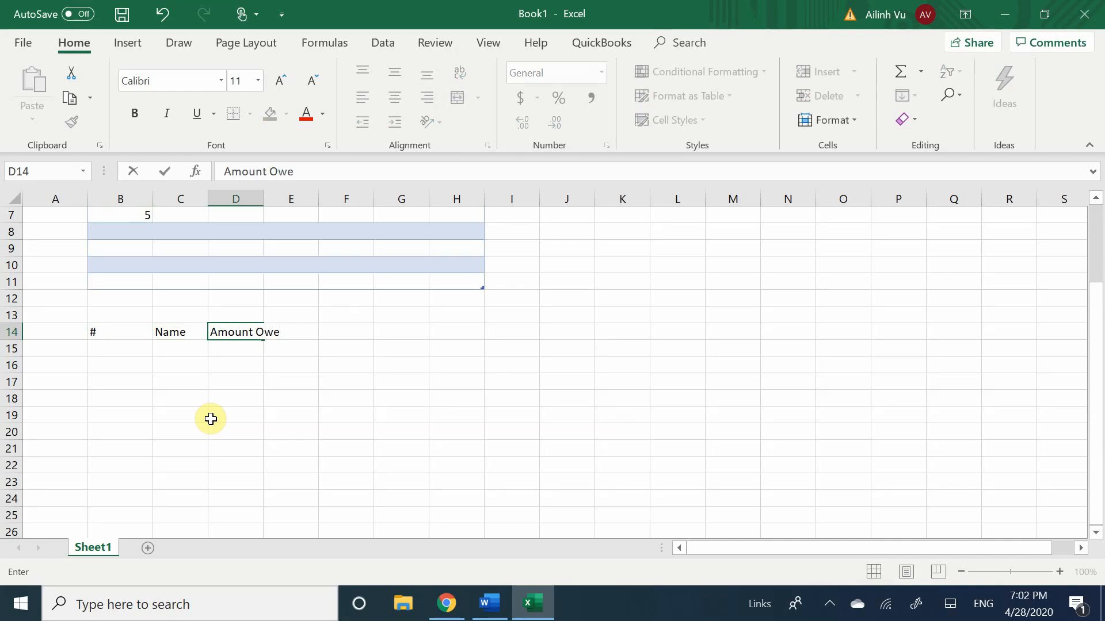
pyautogui.write('mount Owed')
pyautogui.press('Return')
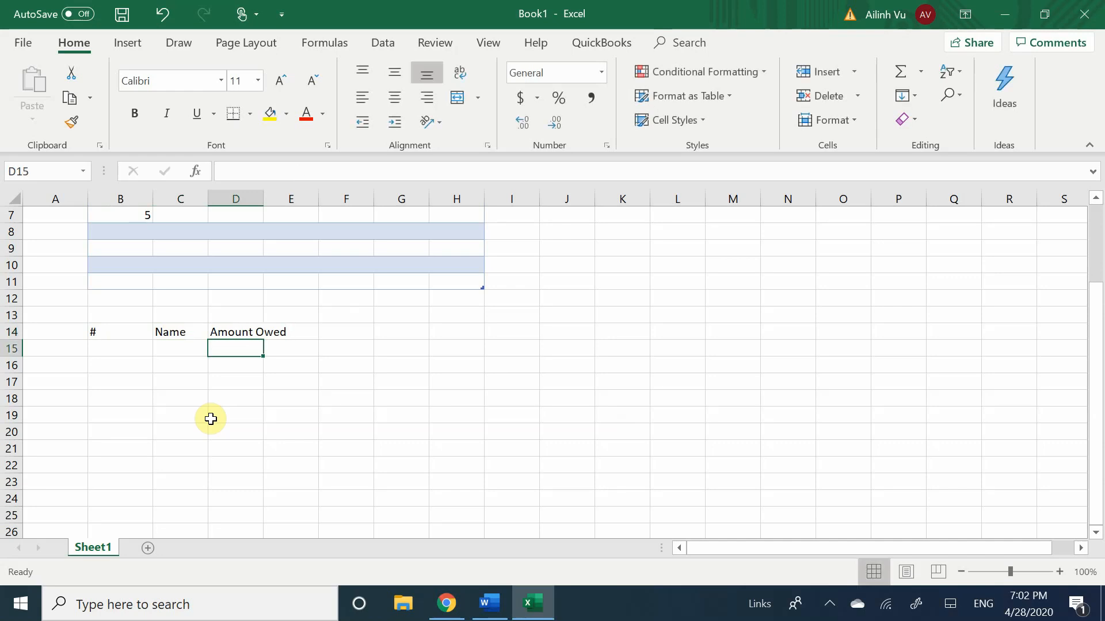
# - Continue the header row with "Discoints" in E14 and "Total Amount Due" in F14
pyautogui.press('Right')
pyautogui.press('Up')
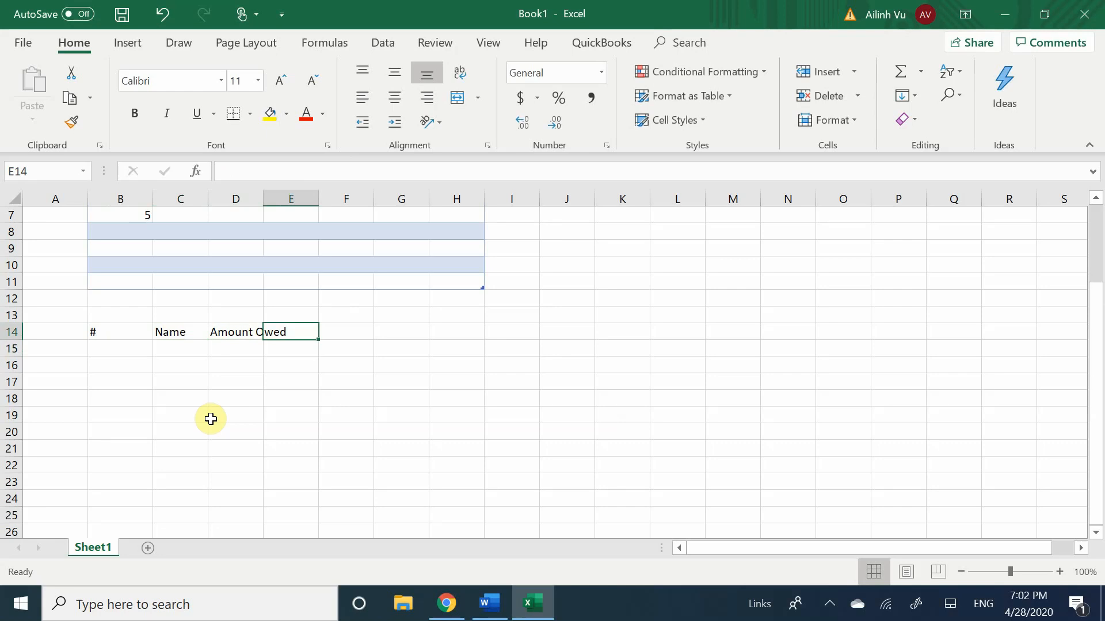
pyautogui.write('Discoint')
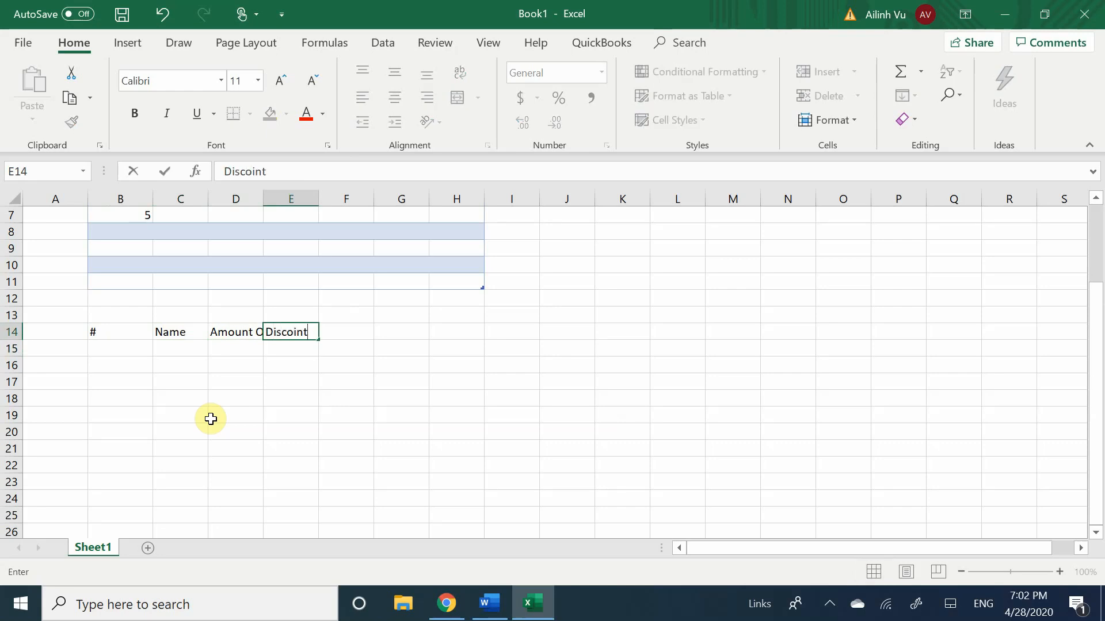
pyautogui.write('s')
pyautogui.press('Return')
pyautogui.press('Right')
pyautogui.press('Up')
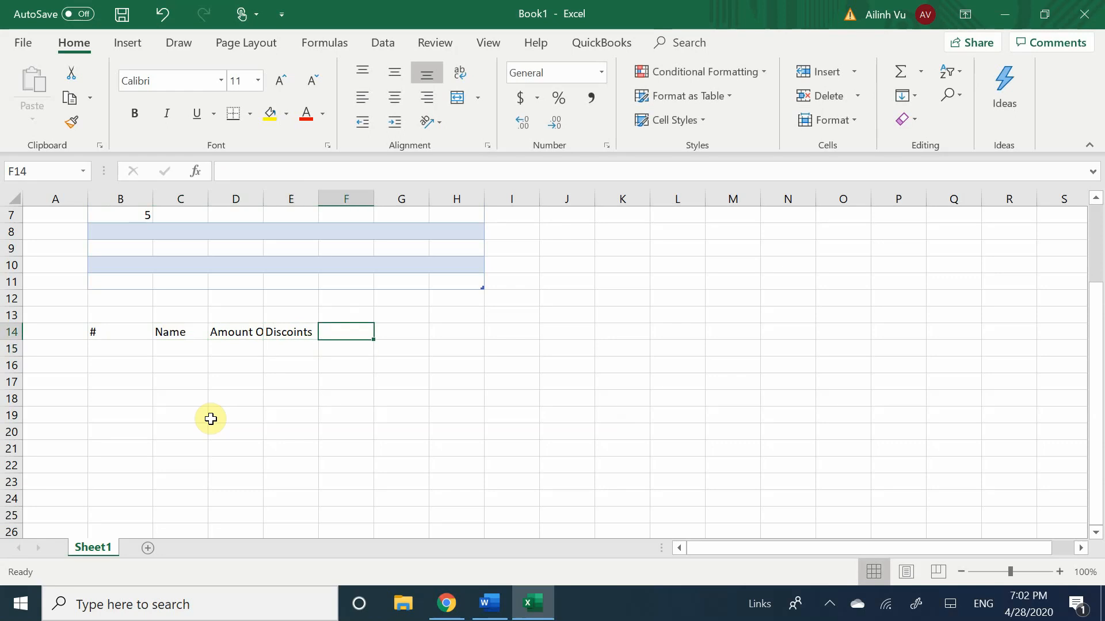
pyautogui.write('tal Amount Due')
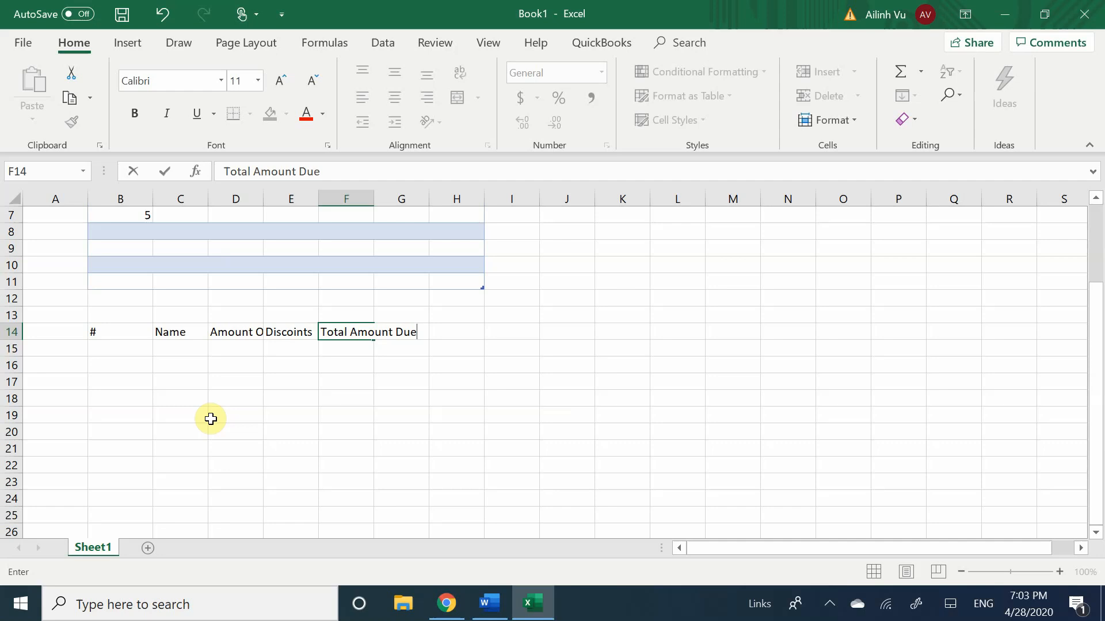
pyautogui.press('Return')
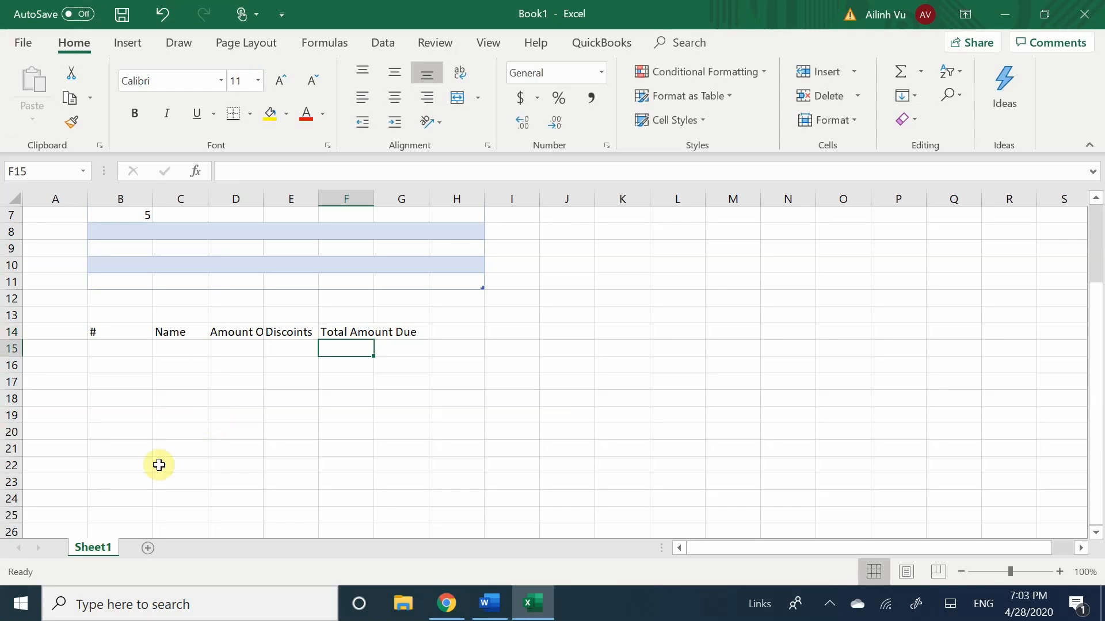
pyautogui.click(289, 330)
pyautogui.click(218, 336)
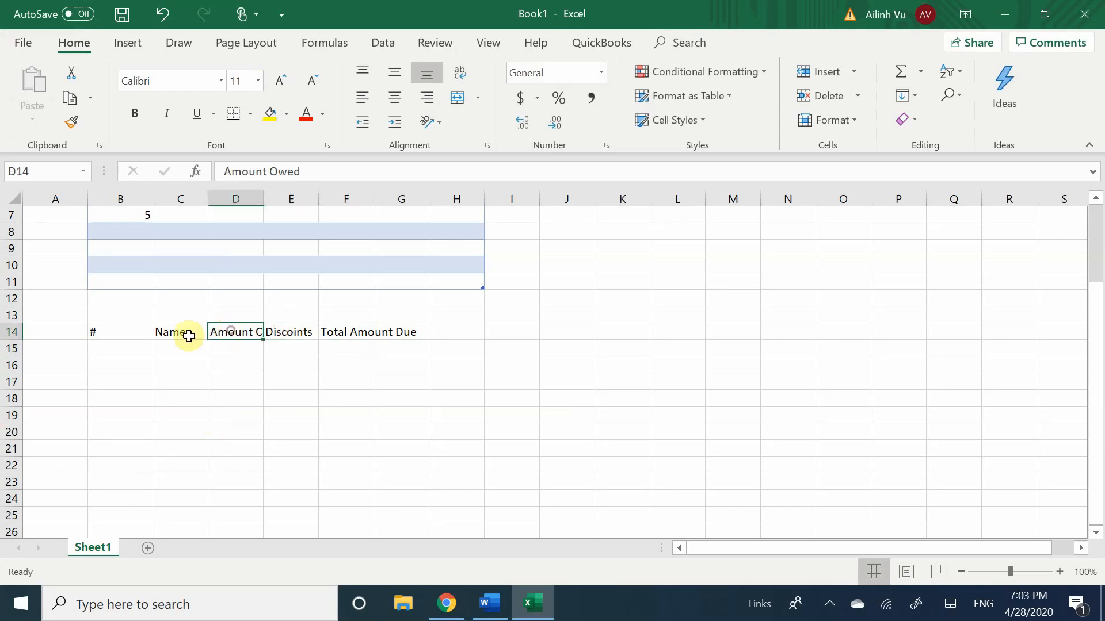
pyautogui.click(185, 336)
pyautogui.click(114, 335)
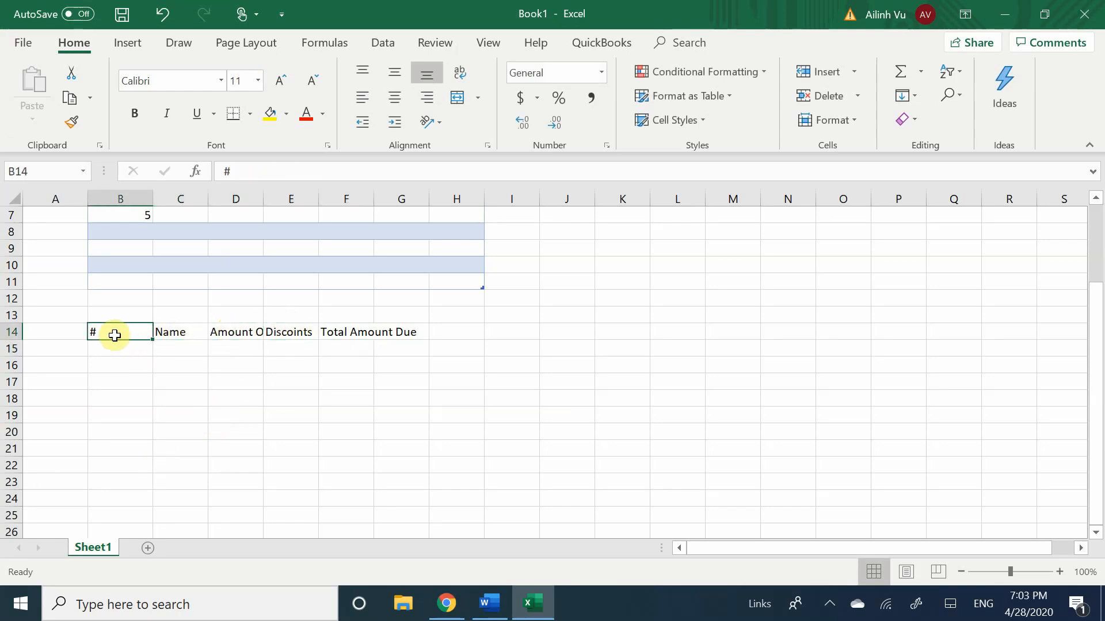
pyautogui.click(295, 365)
# - Center the header texts in cells B14 through F14 horizontally
pyautogui.click(136, 335)
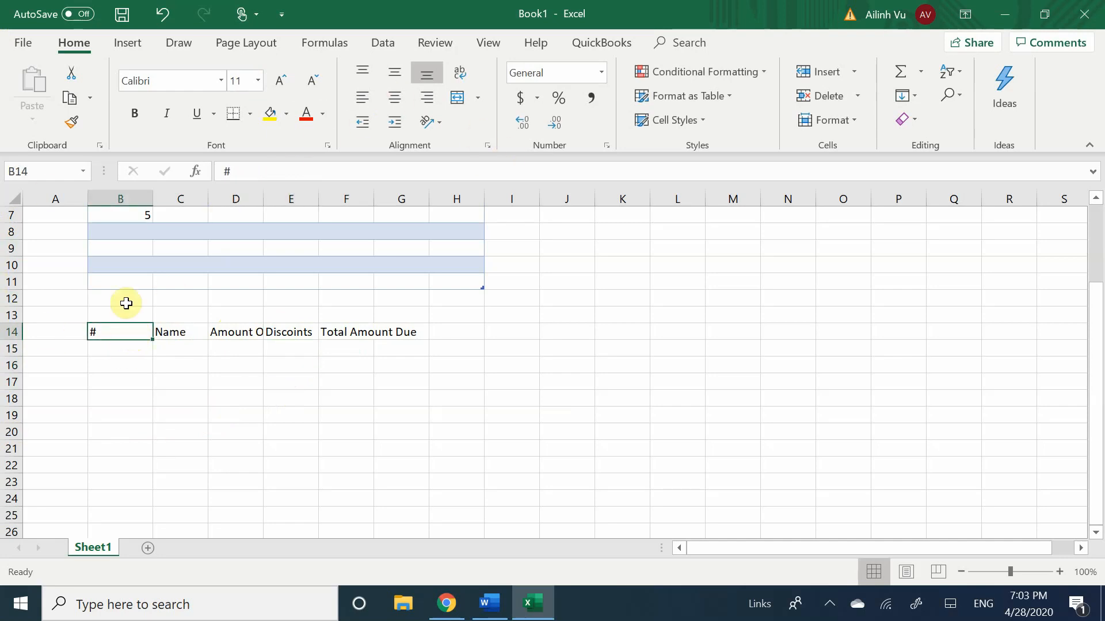
pyautogui.moveTo(119, 334); pyautogui.dragTo(353, 333)
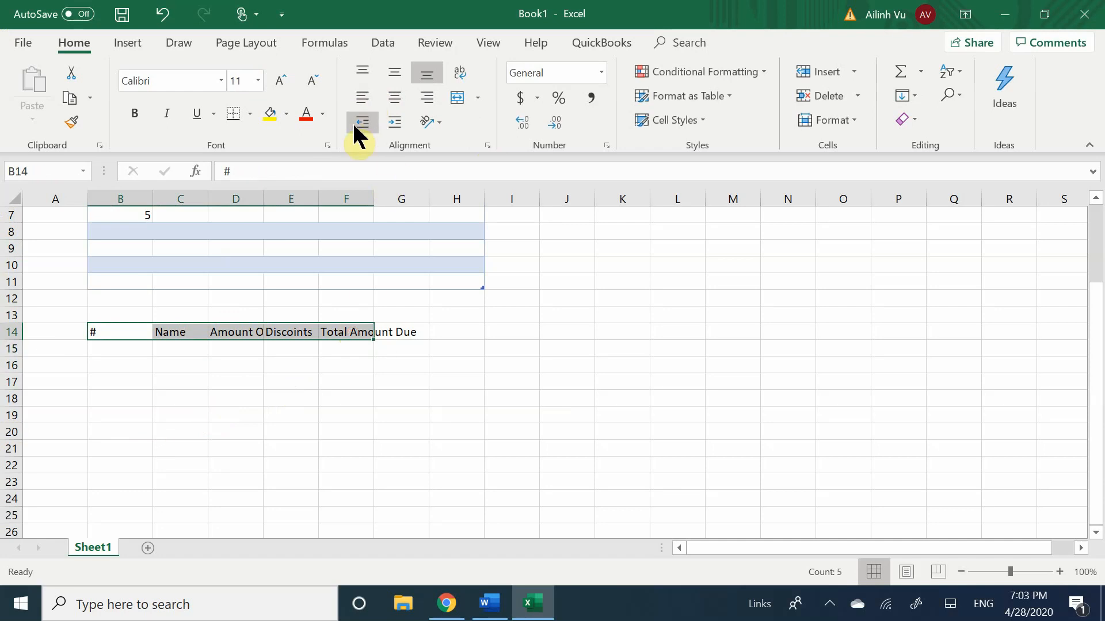
pyautogui.click(393, 101)
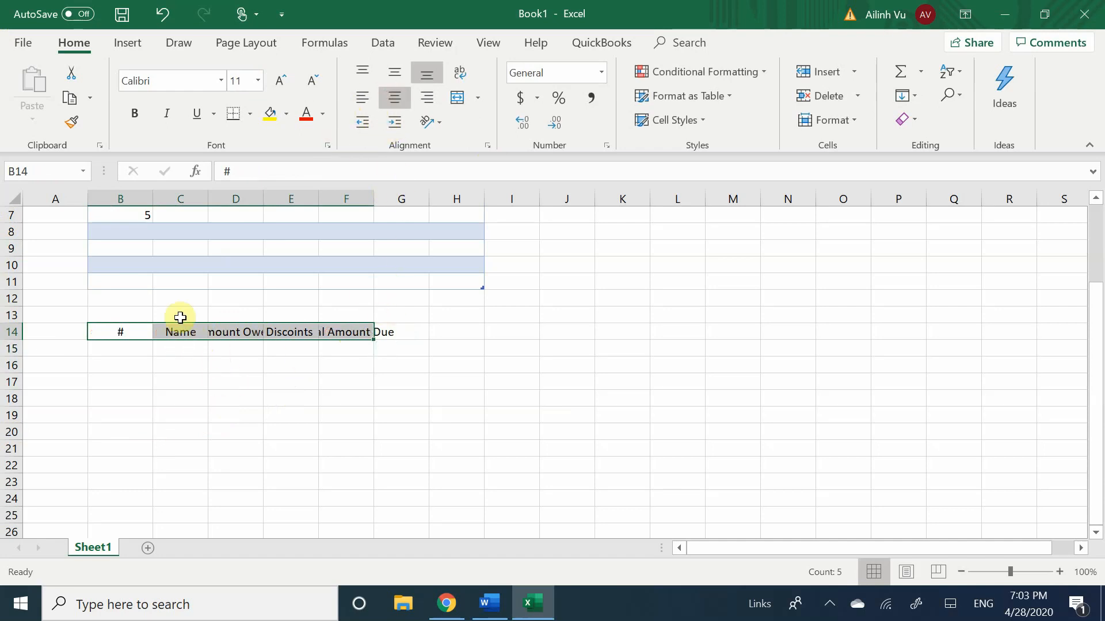
pyautogui.click(187, 348)
pyautogui.click(184, 326)
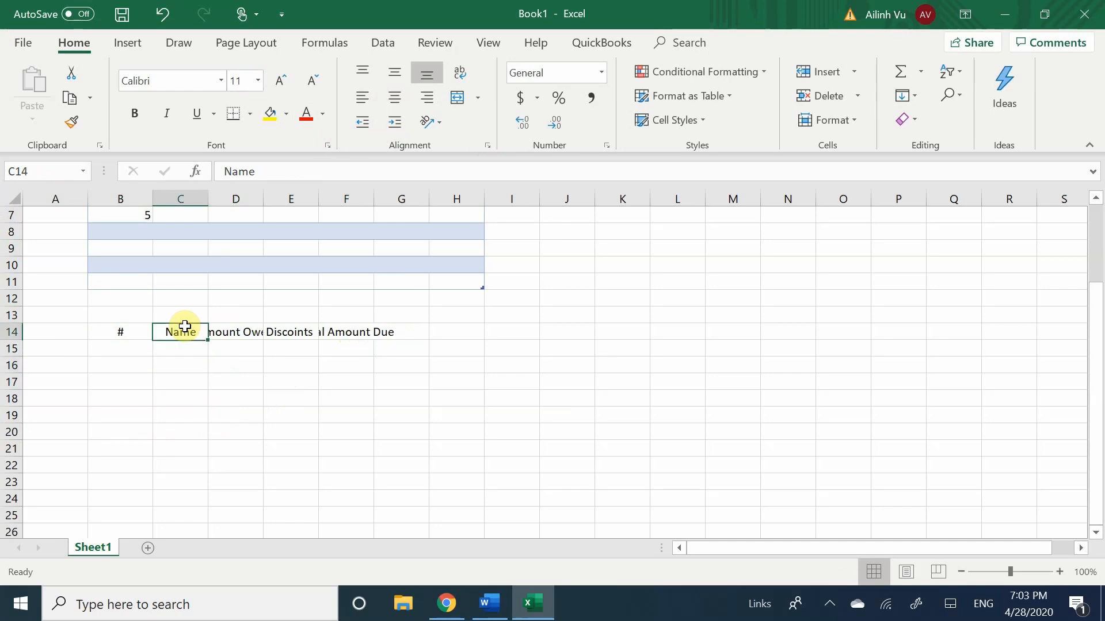
pyautogui.click(234, 335)
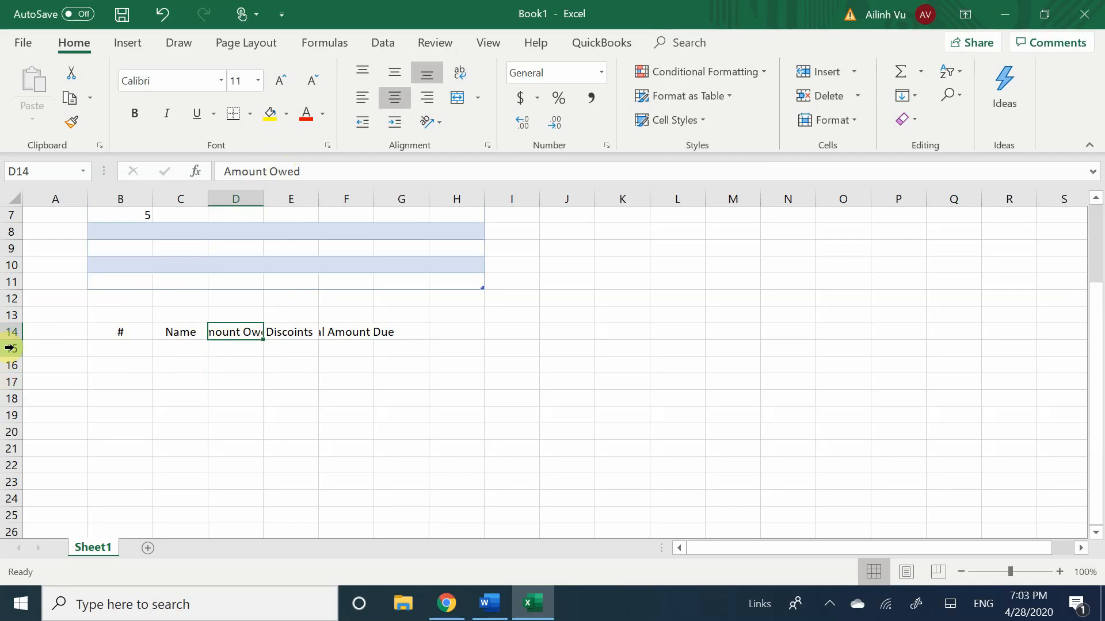
pyautogui.click(245, 199)
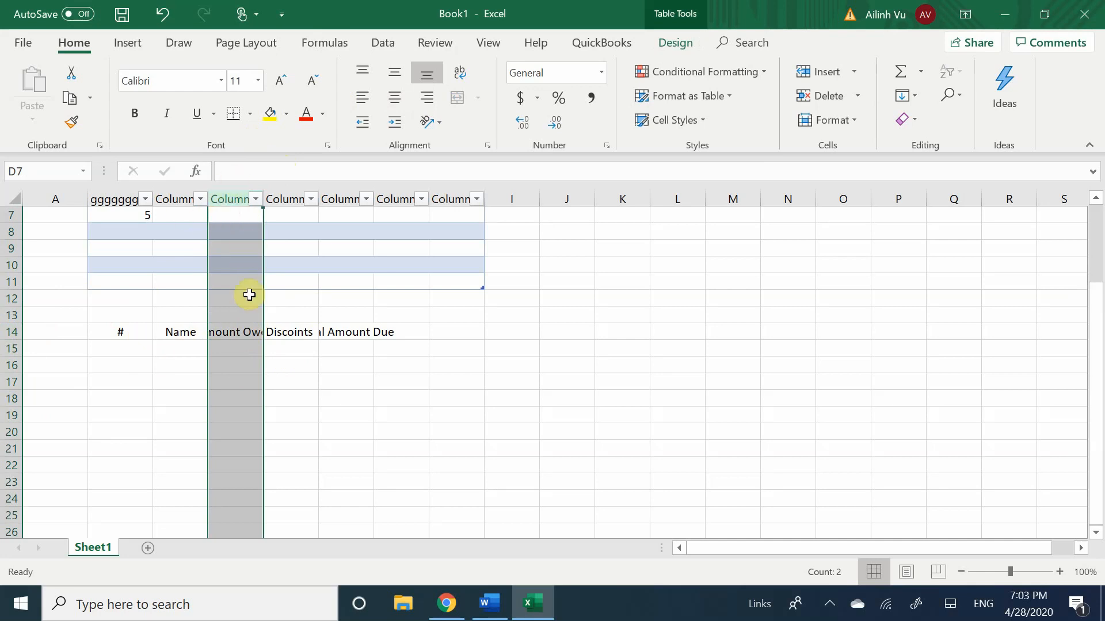
pyautogui.click(305, 347)
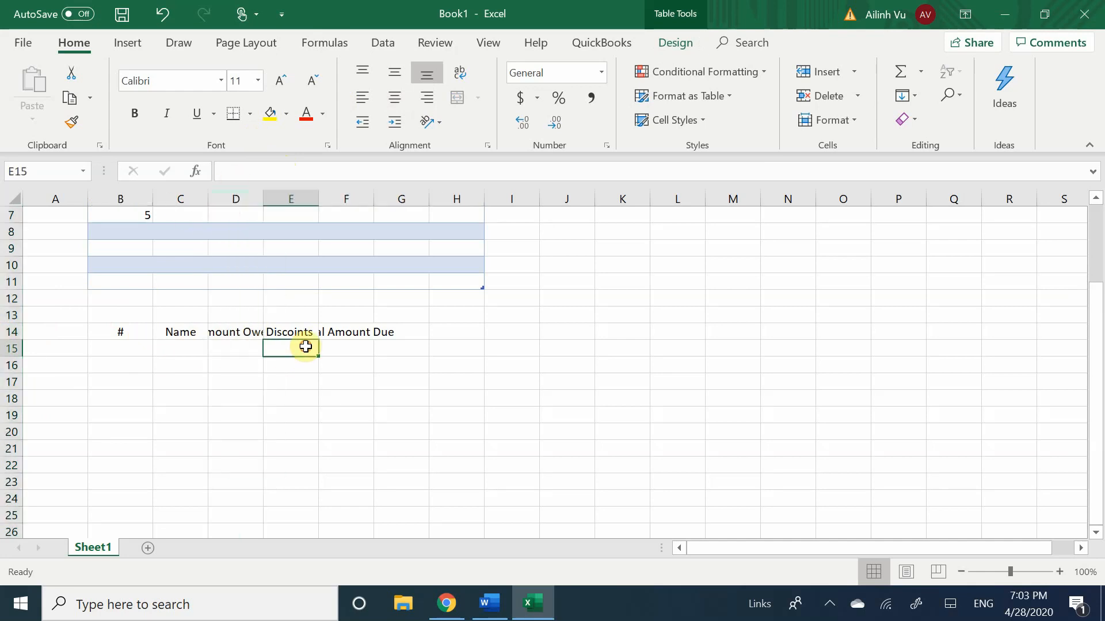
# - Widen column D and auto-fit it to its contents so the full "Amount Owed" header fits
pyautogui.click(219, 332)
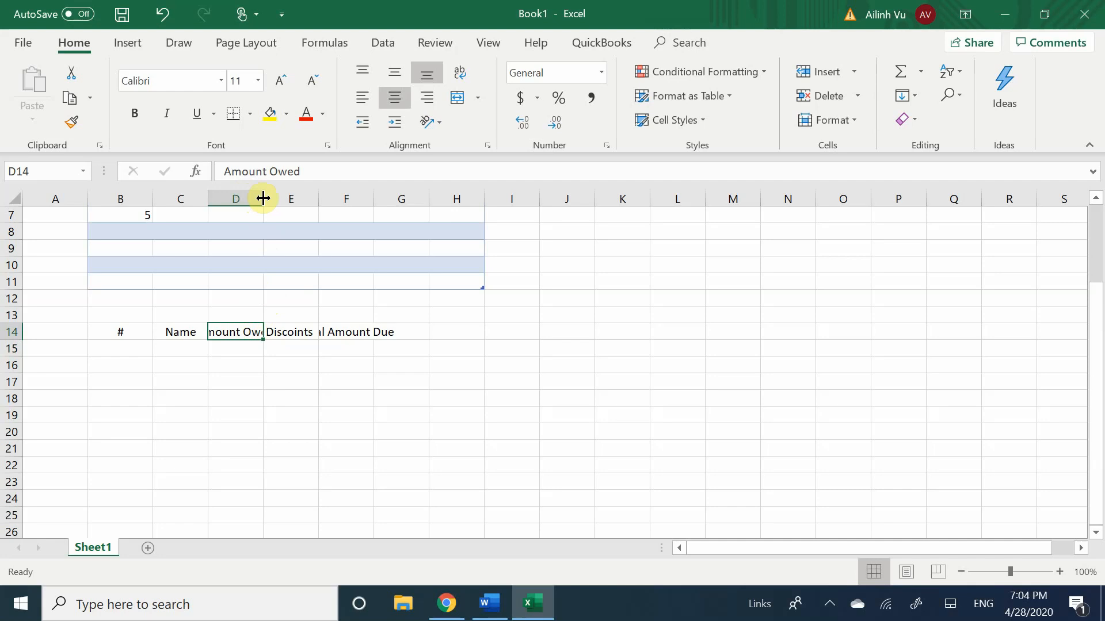
pyautogui.moveTo(263, 198); pyautogui.dragTo(289, 219)
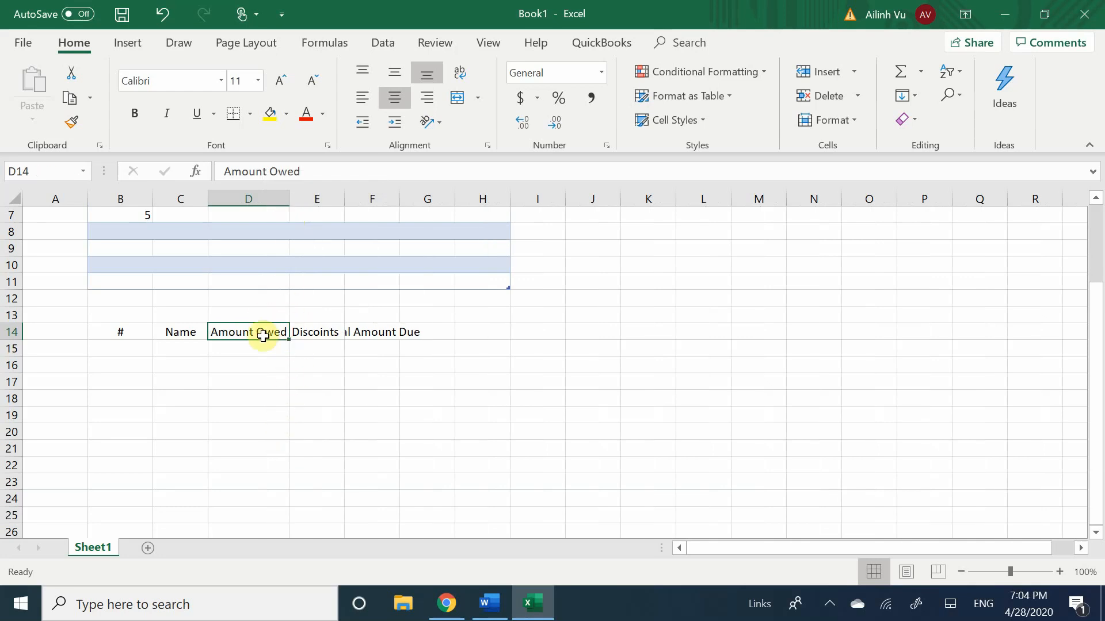
pyautogui.doubleClick(290, 206)
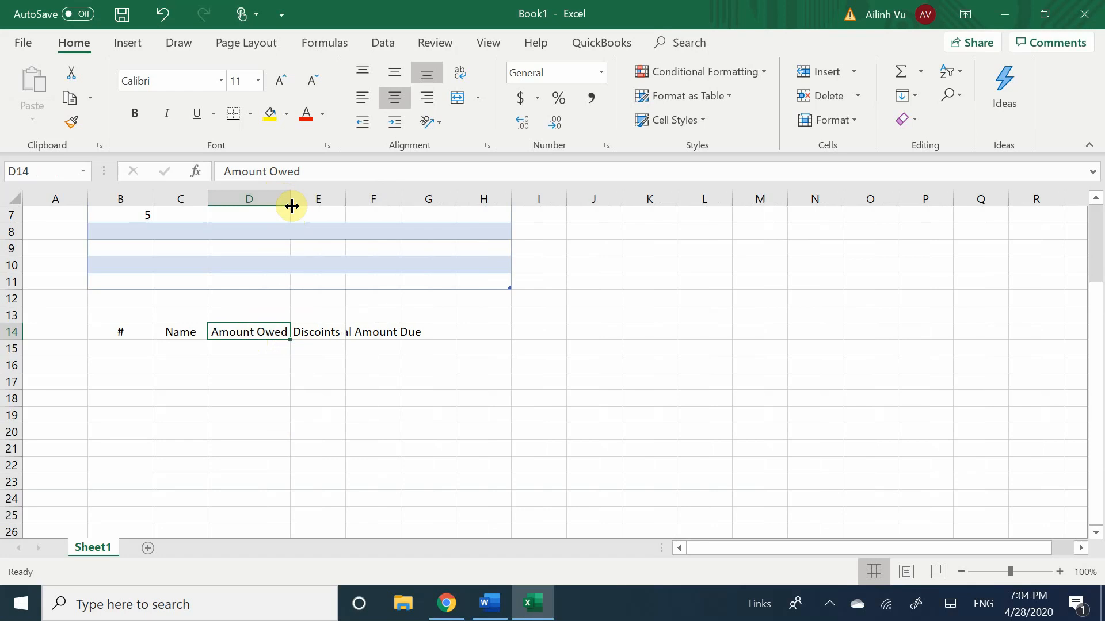
pyautogui.click(318, 197)
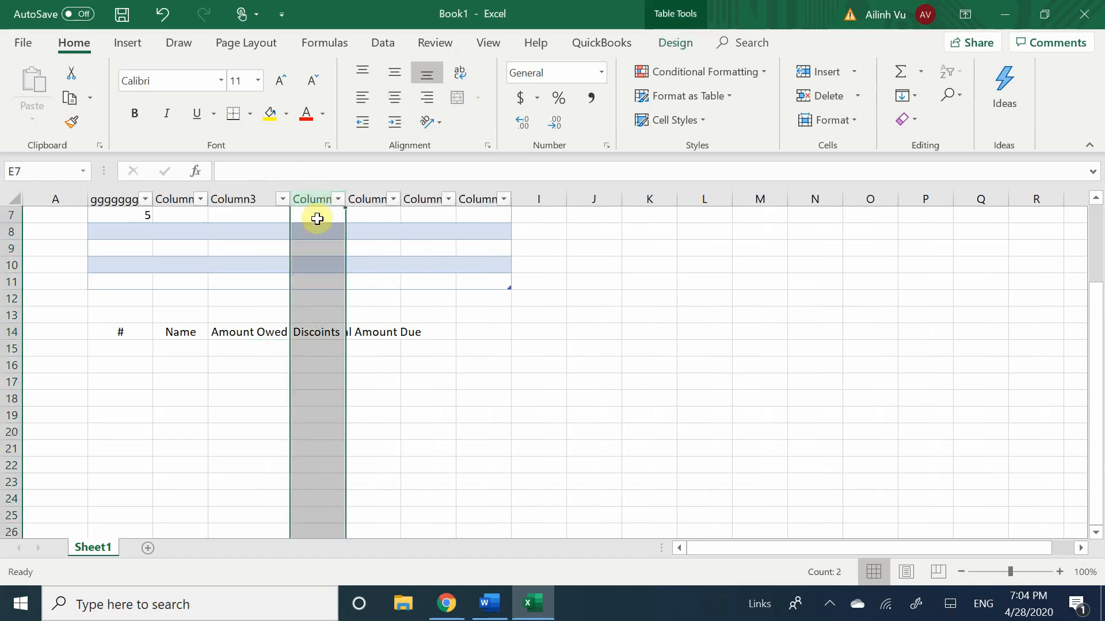
pyautogui.click(371, 252)
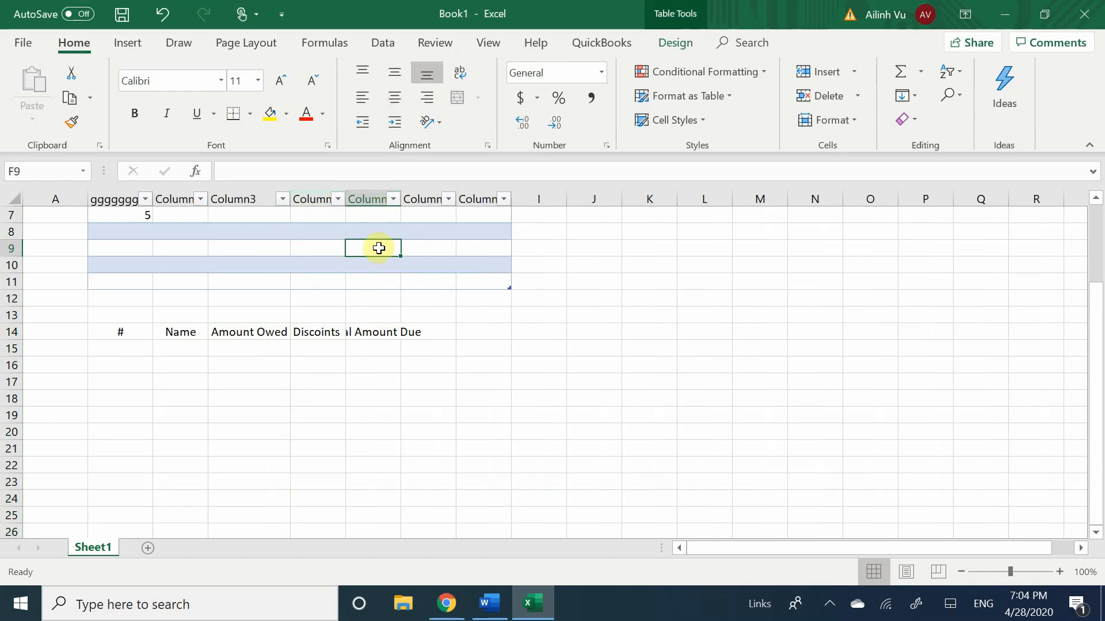
pyautogui.click(429, 262)
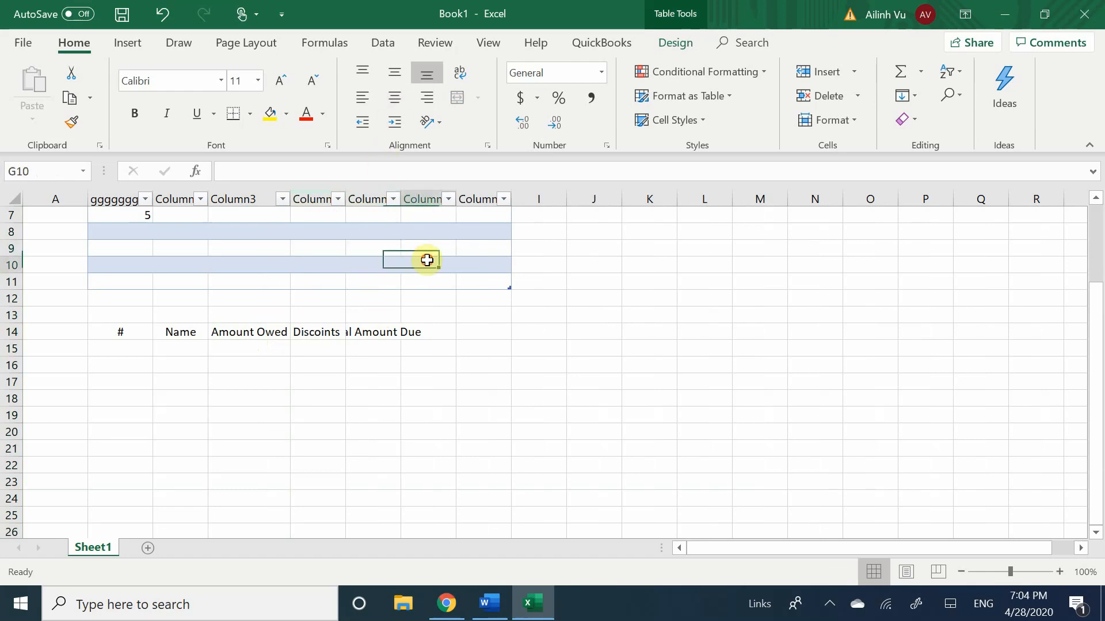
# - Auto-fit column F to the "Total Amount Due" header, with a little extra width added around the text
pyautogui.scroll(1, 362, 250)
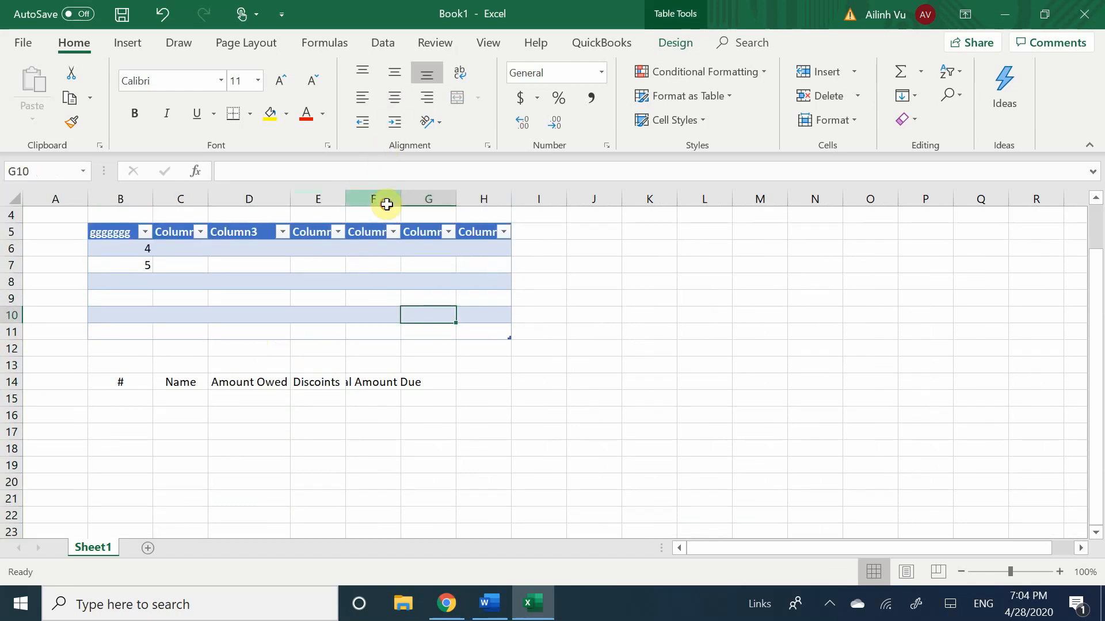
pyautogui.click(381, 199)
pyautogui.scroll(-1, 385, 252)
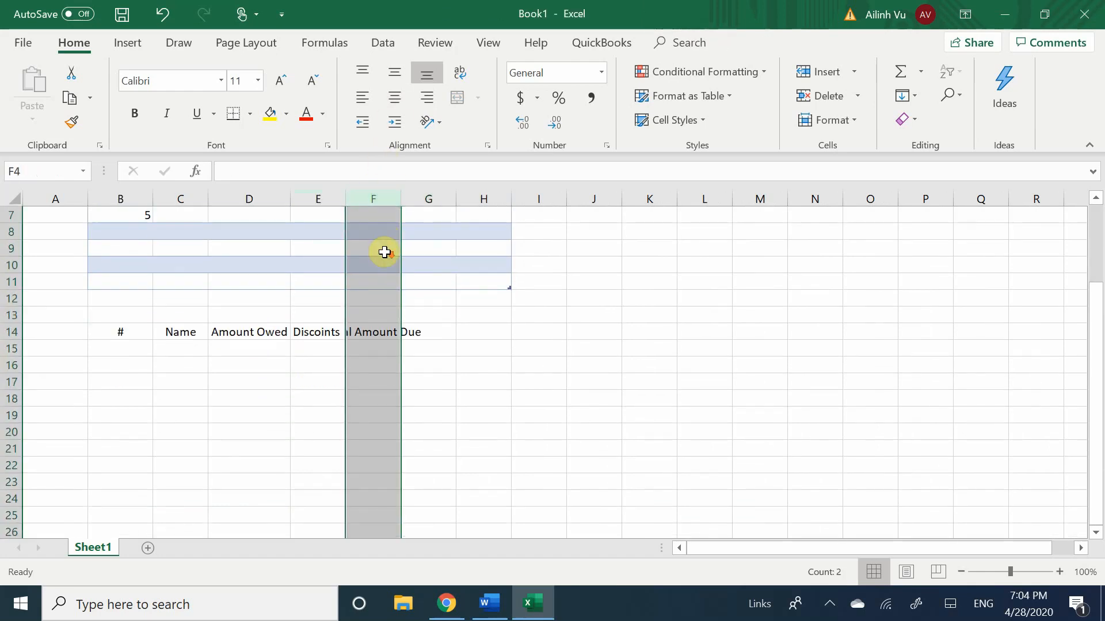
pyautogui.doubleClick(403, 200)
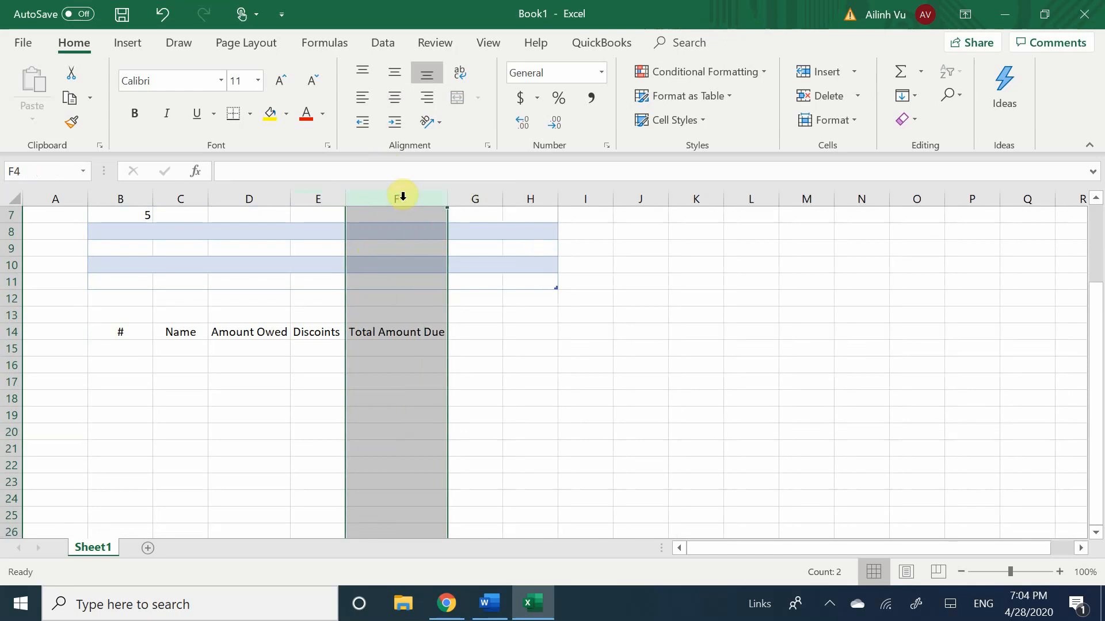
pyautogui.click(384, 316)
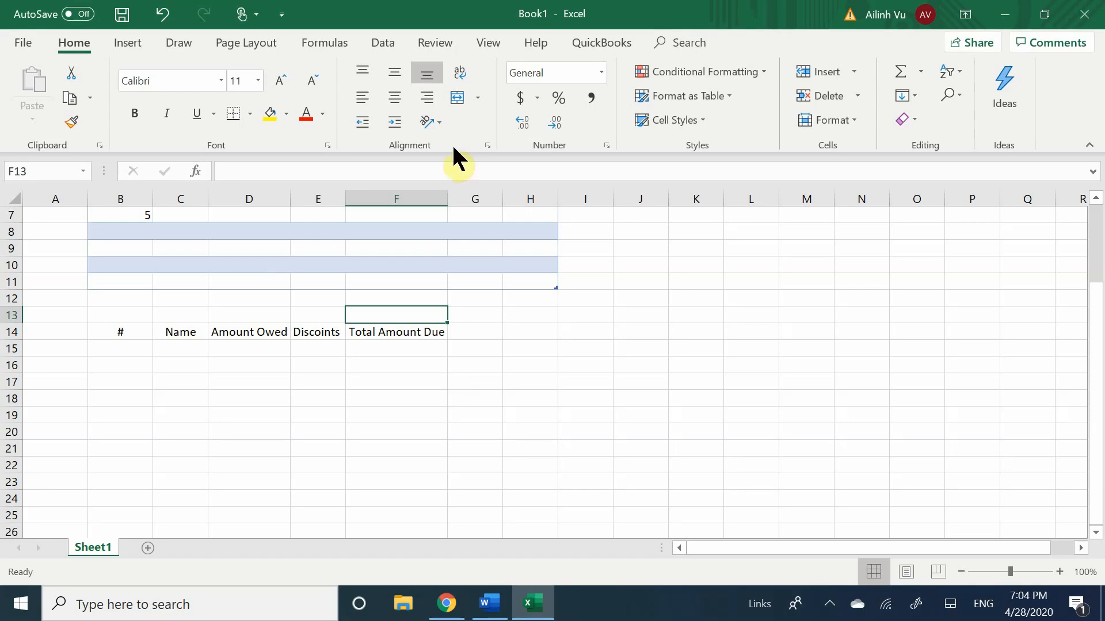
pyautogui.moveTo(447, 201); pyautogui.dragTo(459, 204)
pyautogui.click(383, 398)
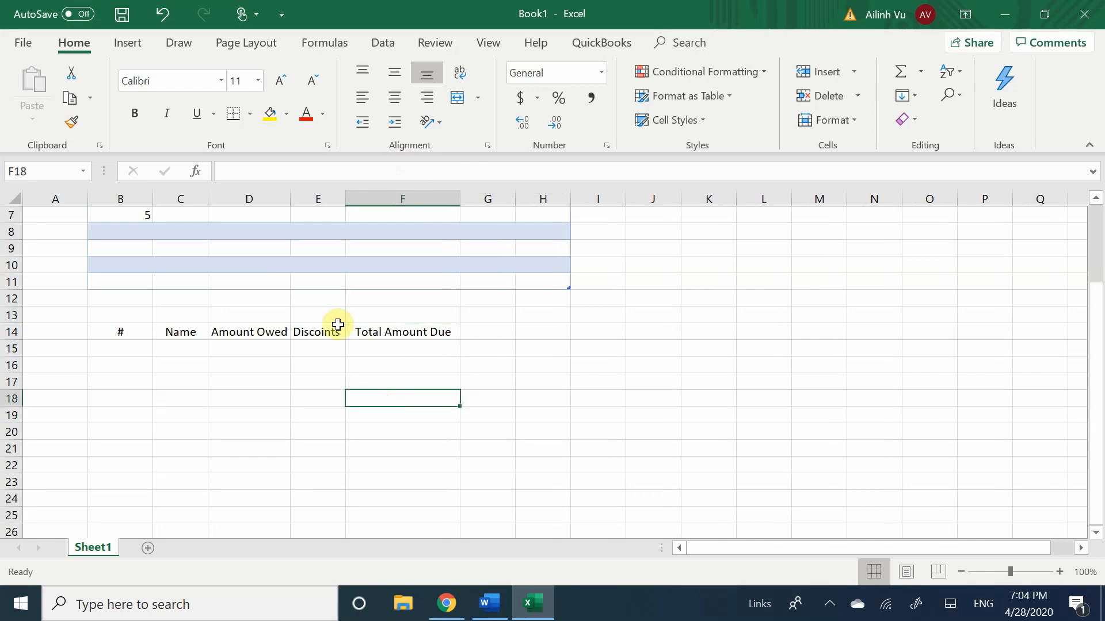
# - Widen columns E and D slightly so the "Discoints" and "Amount Owed" headers have more room
pyautogui.click(305, 331)
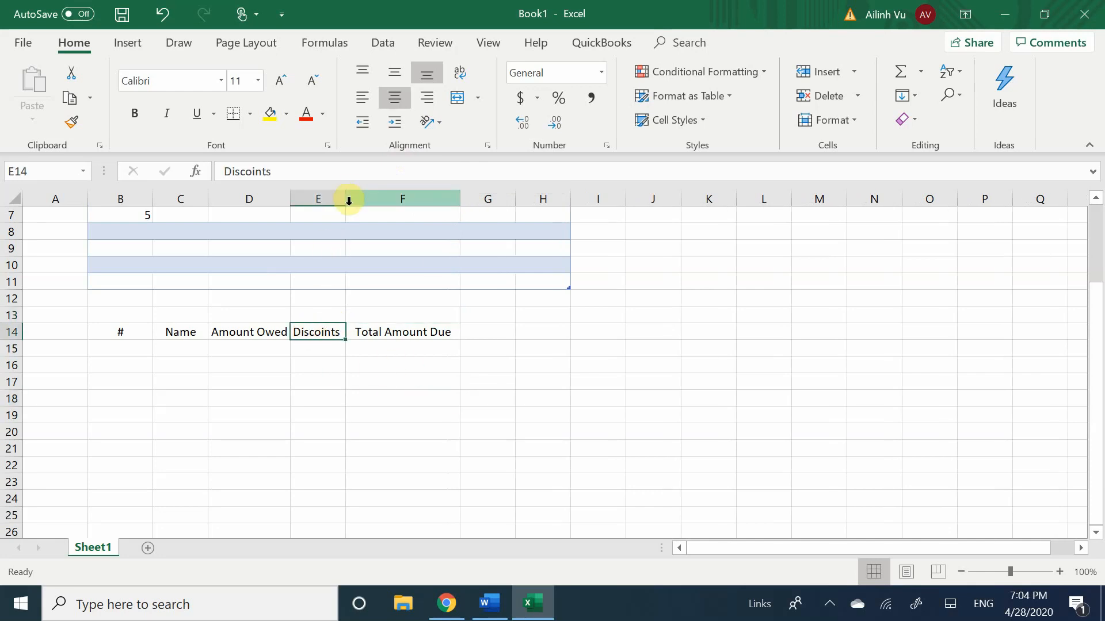
pyautogui.moveTo(348, 201); pyautogui.dragTo(357, 205)
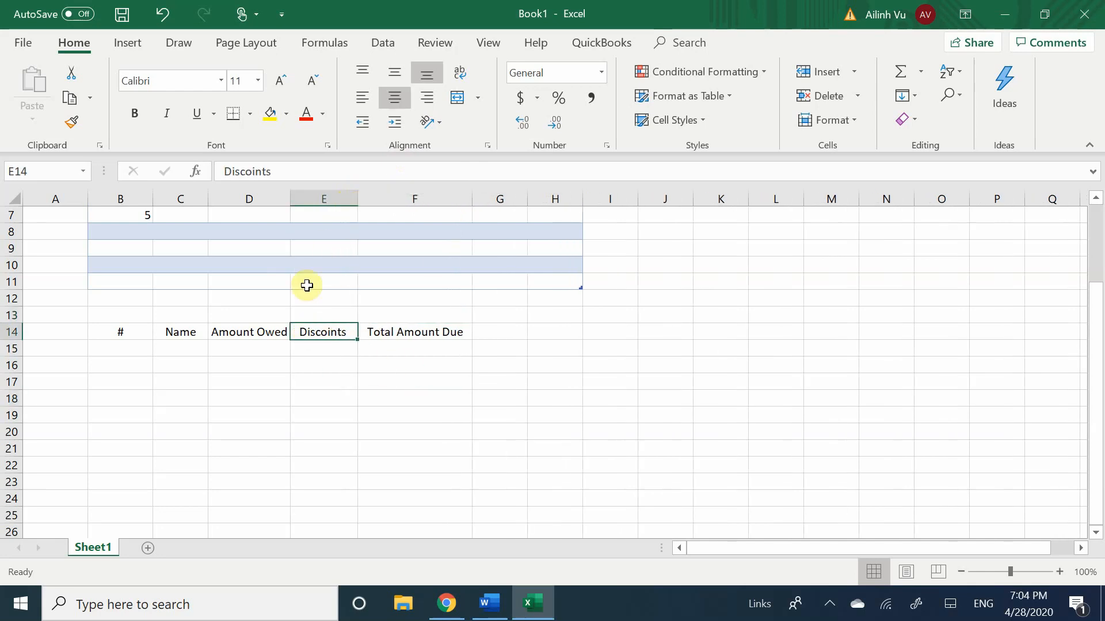
pyautogui.click(242, 442)
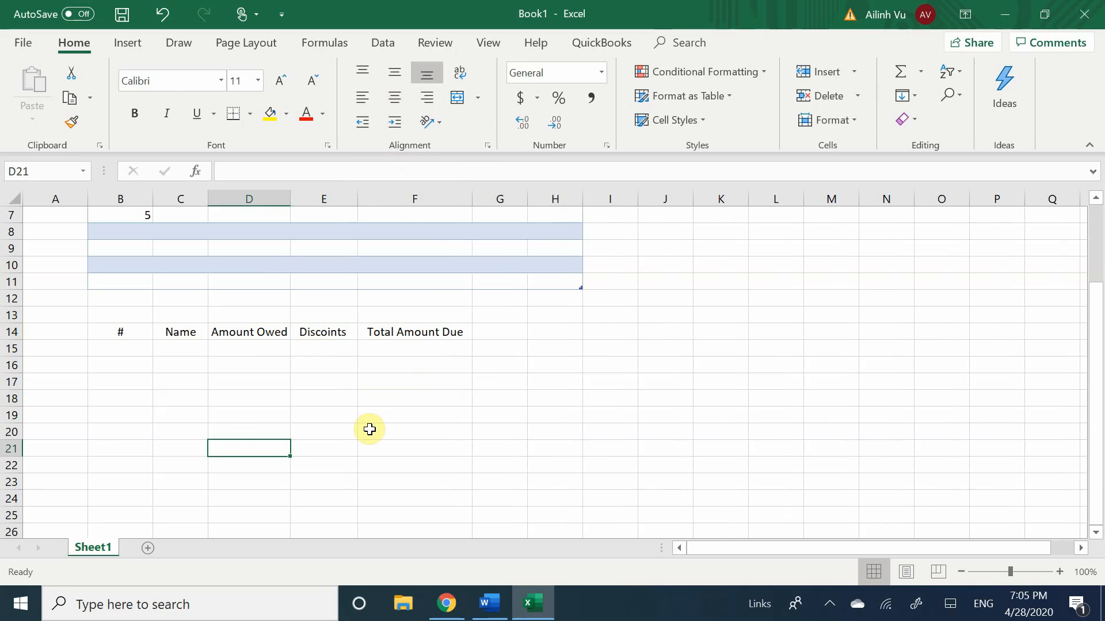
pyautogui.click(253, 199)
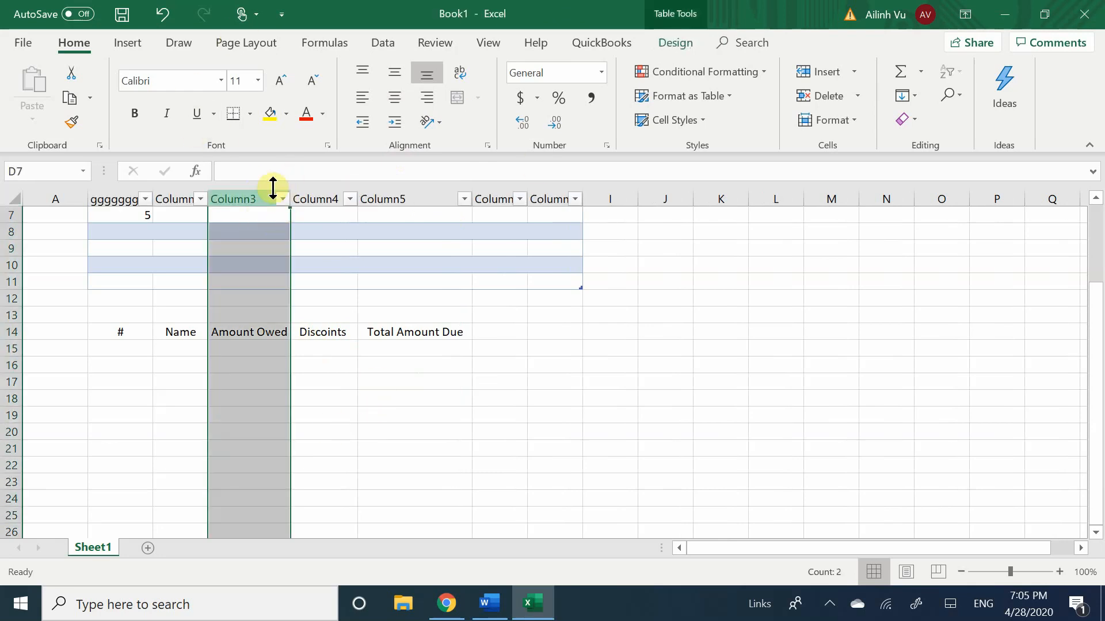
pyautogui.scroll(2, 278, 212)
pyautogui.moveTo(288, 203); pyautogui.dragTo(304, 205)
pyautogui.click(352, 463)
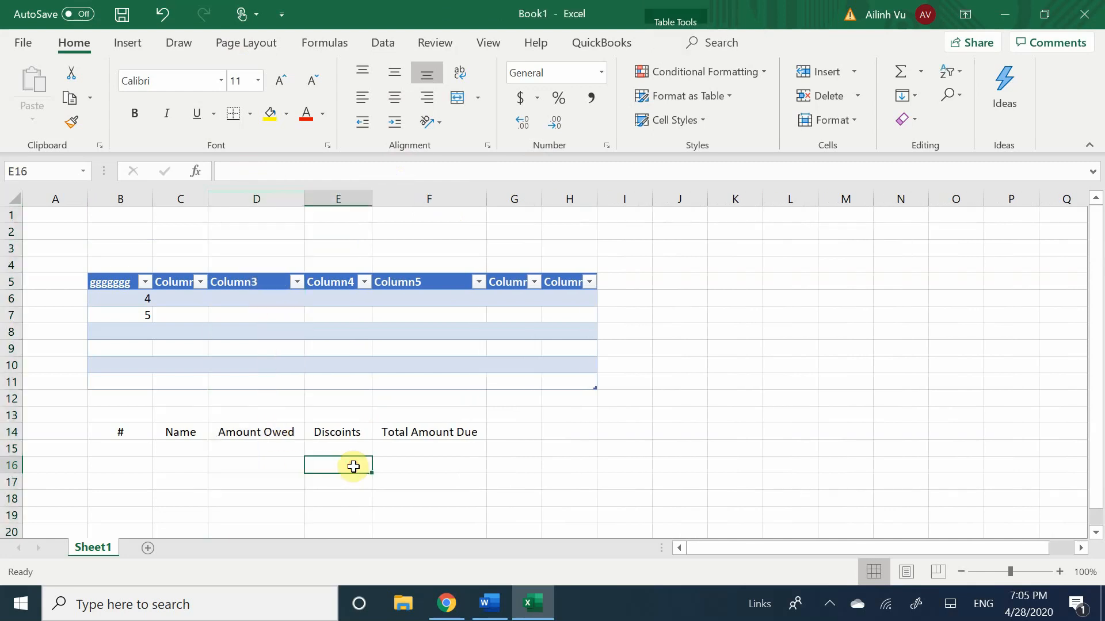
# - Apply All Borders to the header cells B14 through F14
pyautogui.scroll(-2, 364, 433)
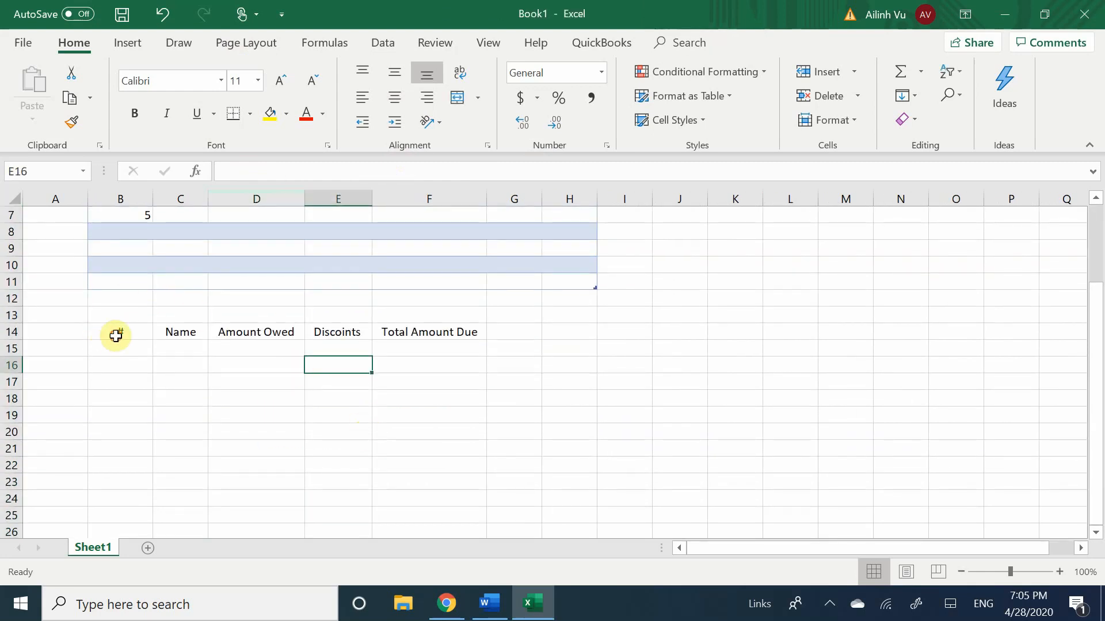
pyautogui.moveTo(111, 333); pyautogui.dragTo(458, 333)
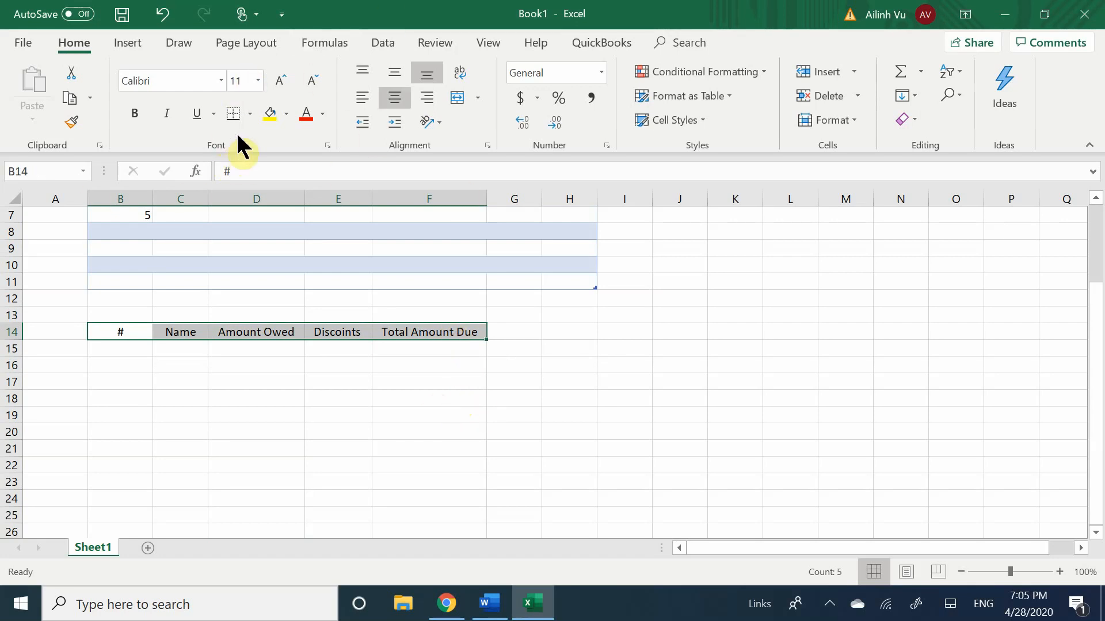
pyautogui.click(250, 114)
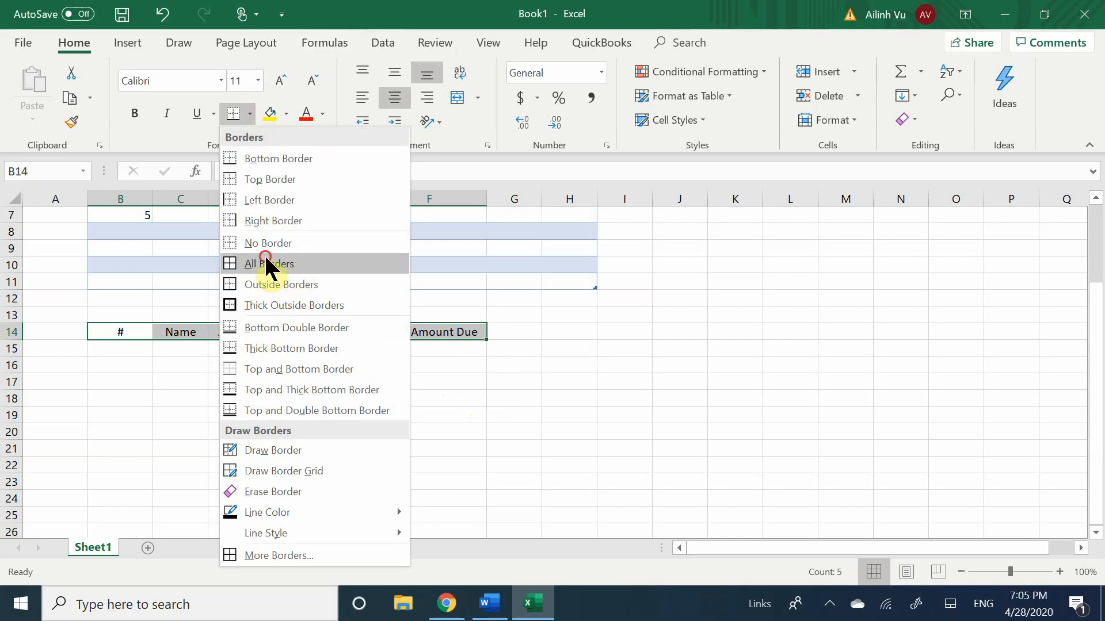
pyautogui.click(286, 263)
pyautogui.click(148, 409)
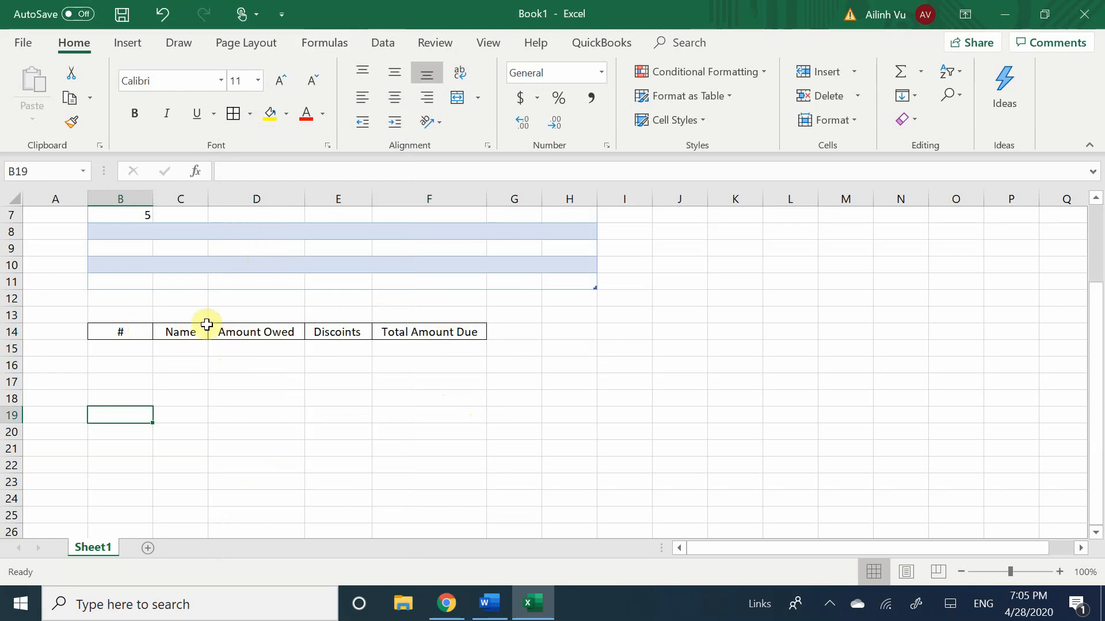
pyautogui.scroll(-1, 346, 354)
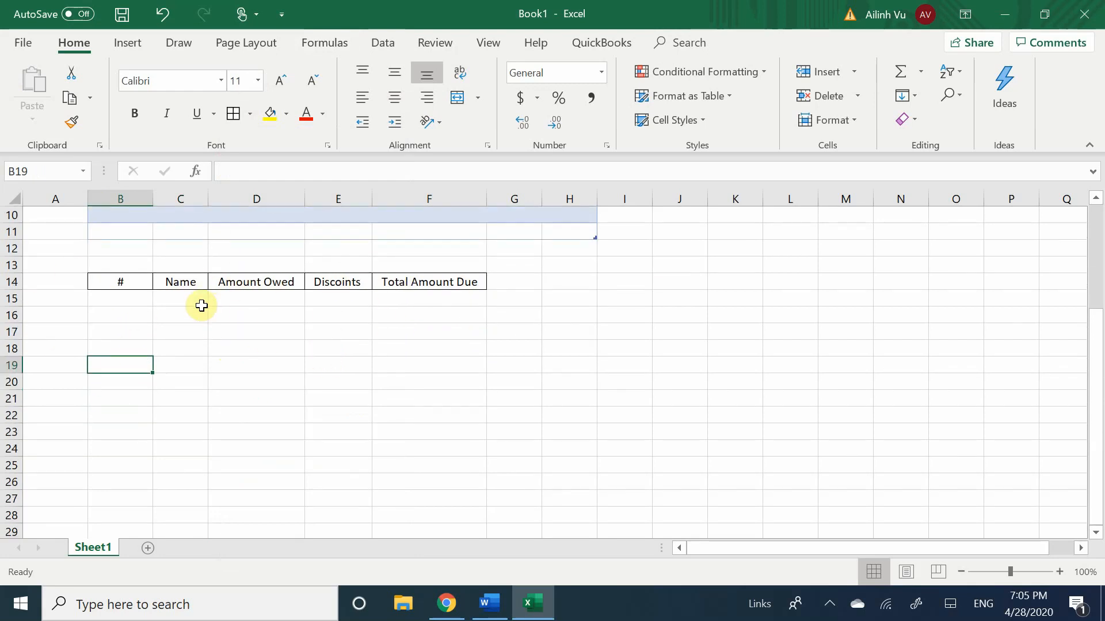
pyautogui.click(130, 301)
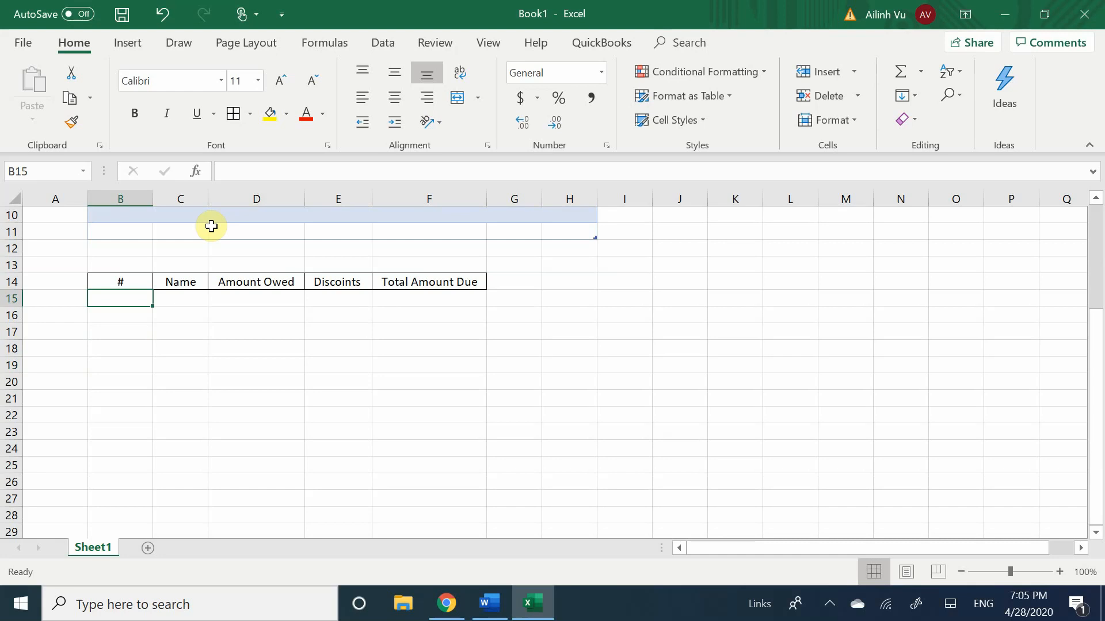
pyautogui.click(167, 348)
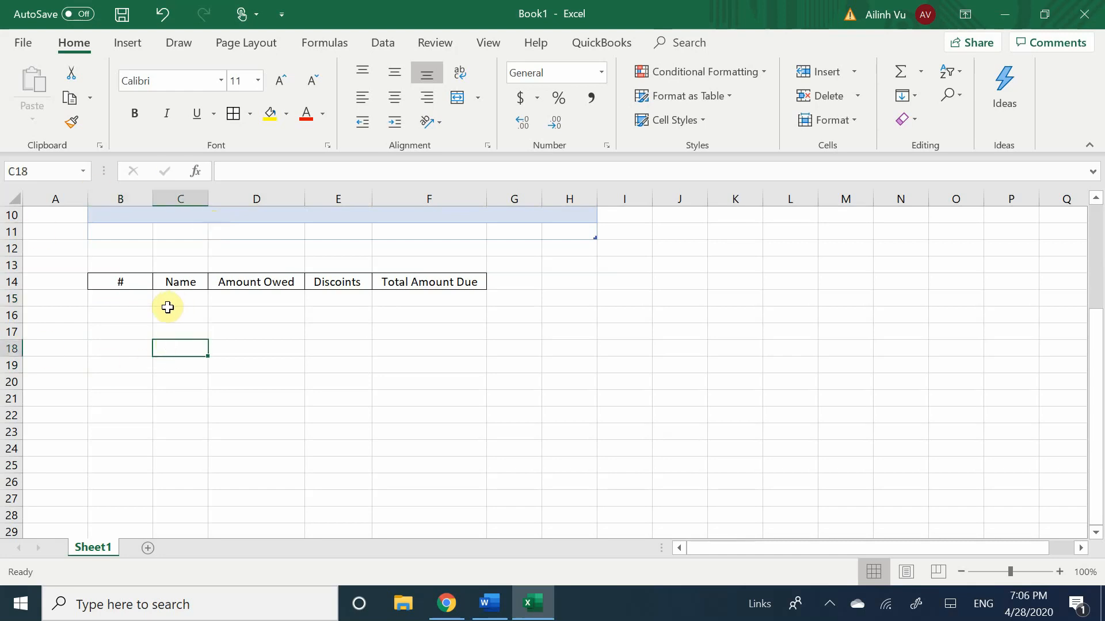
pyautogui.click(149, 317)
pyautogui.click(282, 313)
pyautogui.click(179, 312)
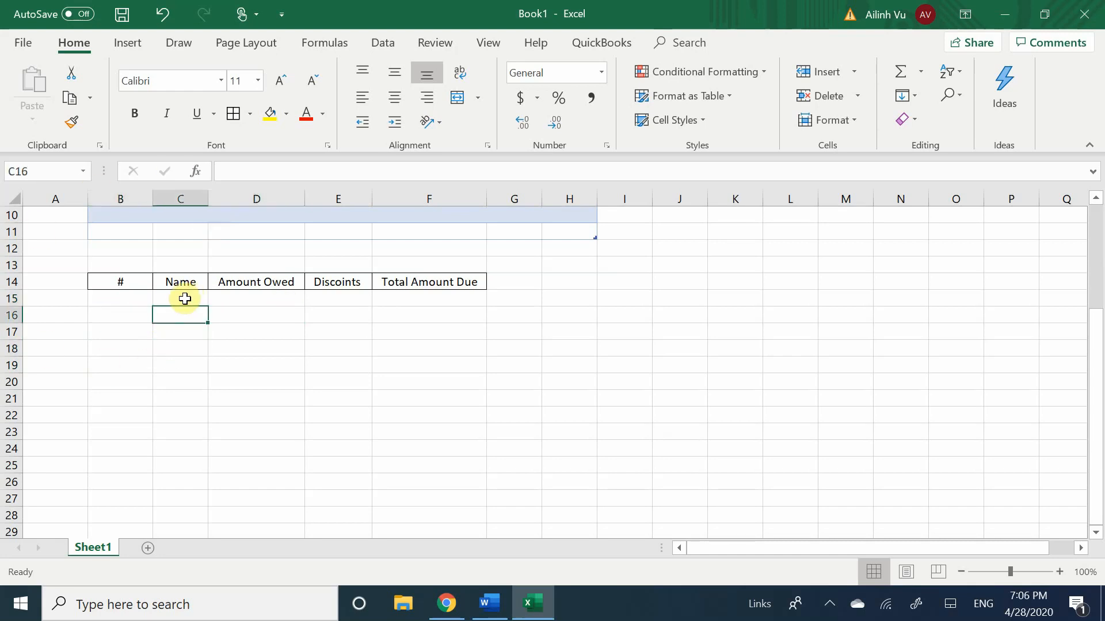
pyautogui.click(185, 299)
pyautogui.click(206, 354)
pyautogui.click(113, 338)
pyautogui.click(180, 302)
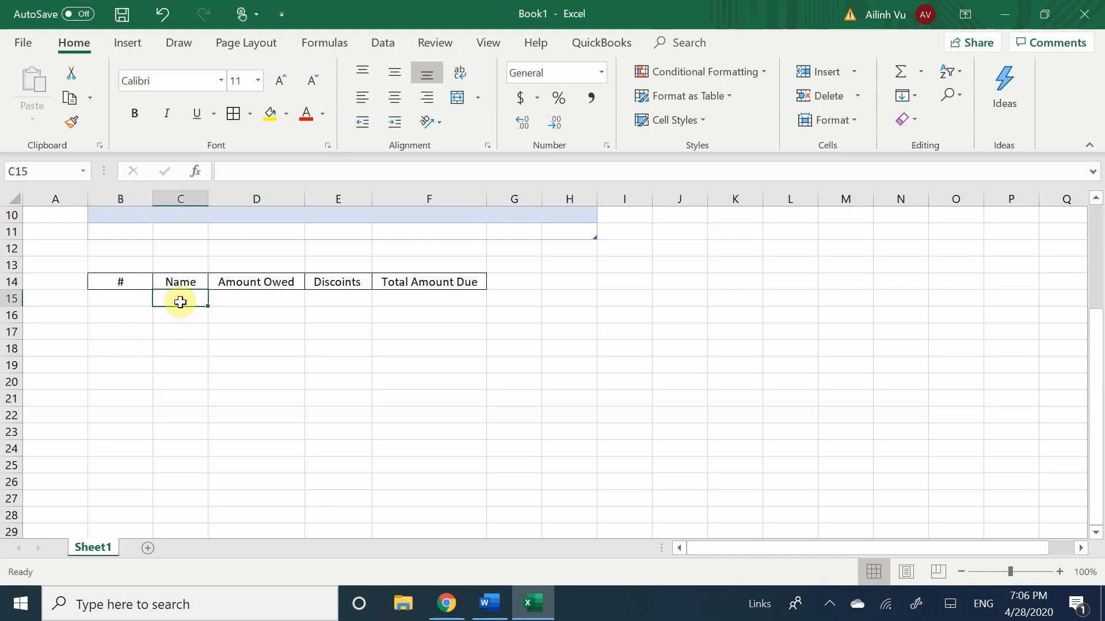
pyautogui.click(141, 304)
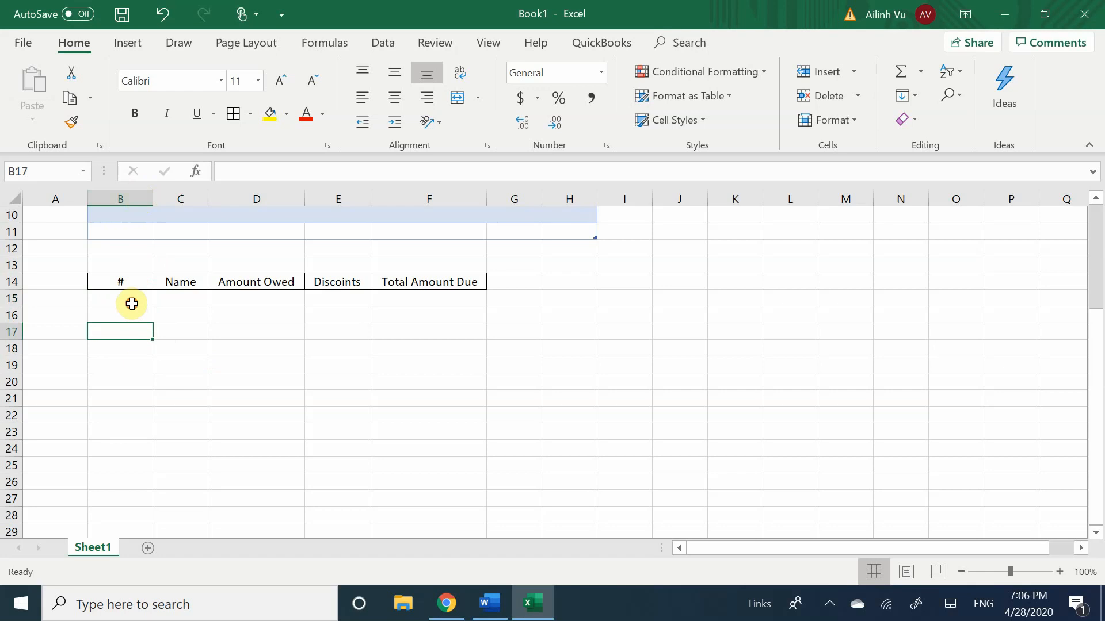
pyautogui.click(167, 315)
pyautogui.click(177, 302)
pyautogui.click(118, 316)
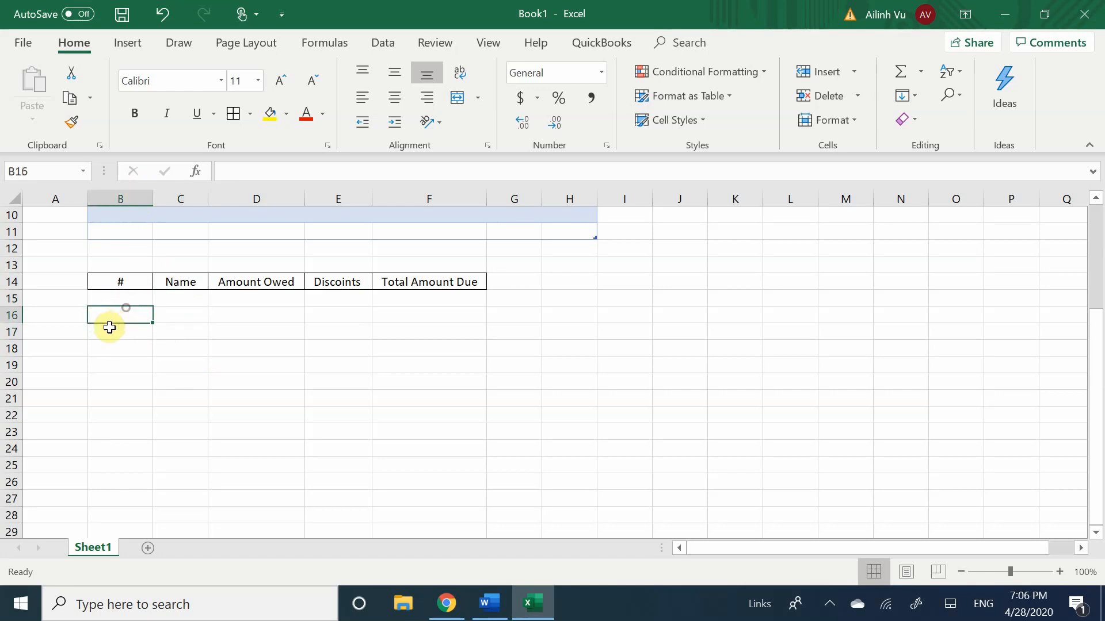
pyautogui.click(129, 334)
pyautogui.click(185, 343)
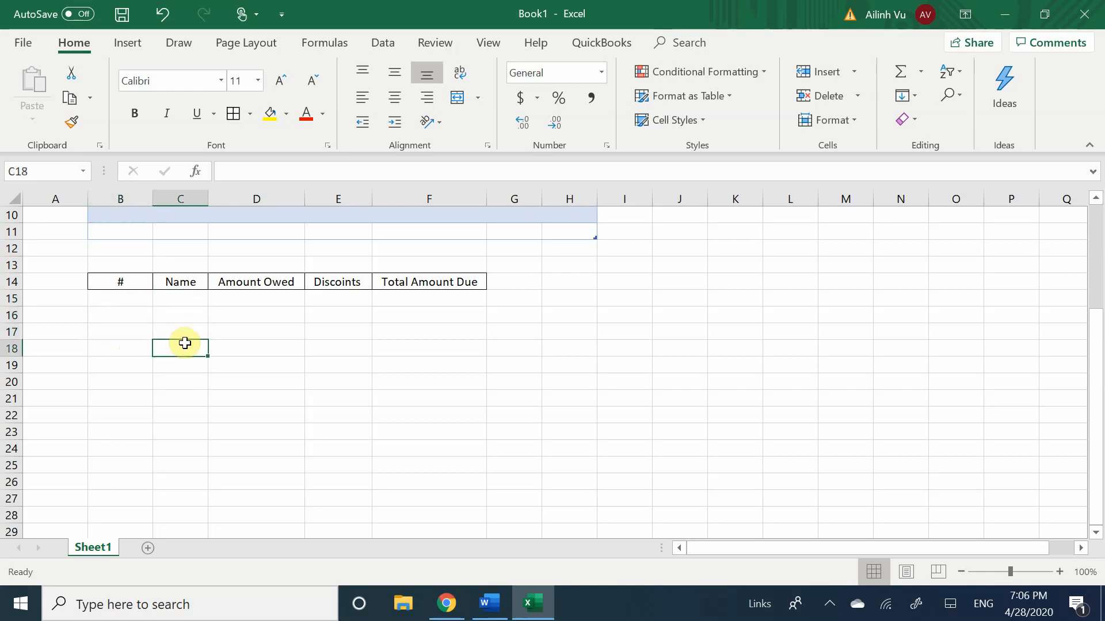
pyautogui.click(129, 300)
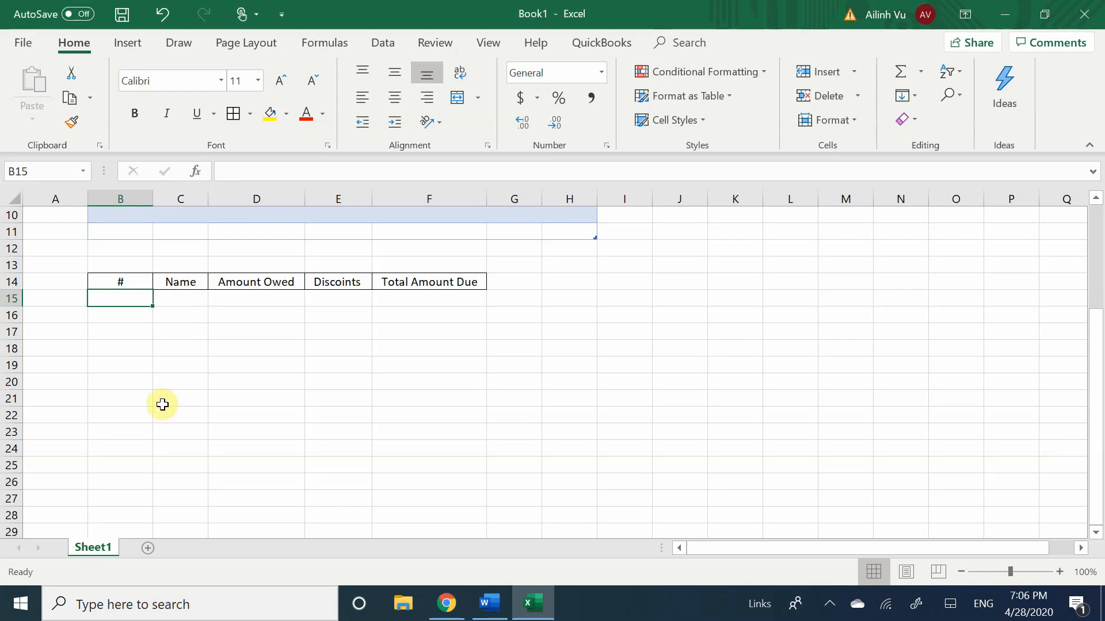
pyautogui.press('Down')
pyautogui.press('Down')
pyautogui.press('Down')
pyautogui.press('Down')
pyautogui.press('Down')
pyautogui.press('Down')
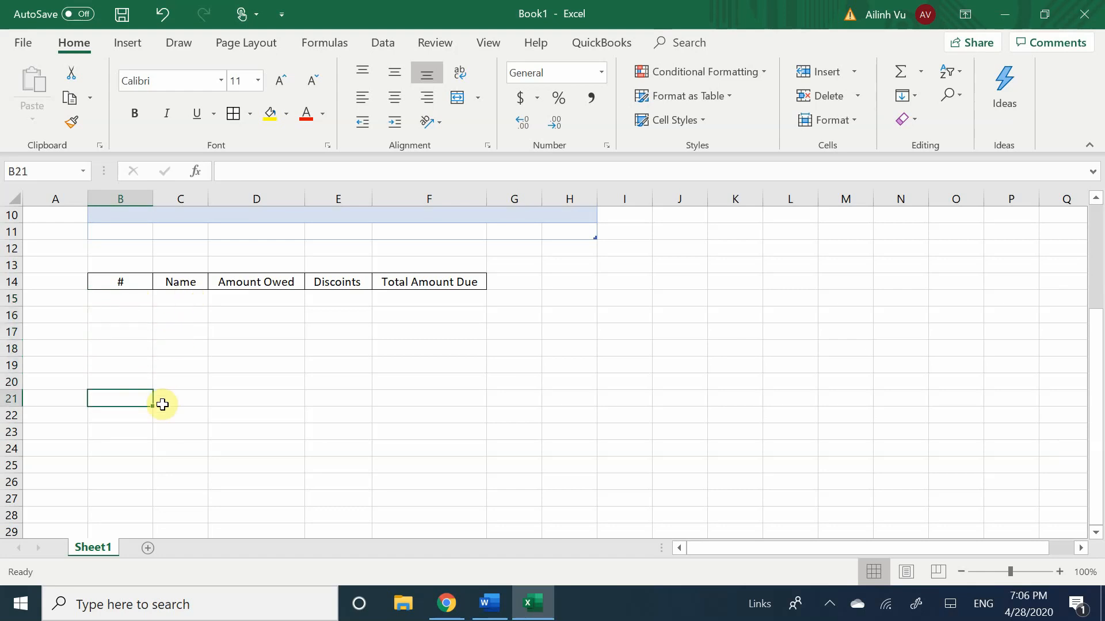
pyautogui.press('Up')
pyautogui.press('Up')
pyautogui.press('Up')
pyautogui.press('Up')
pyautogui.press('Up')
pyautogui.press('Up')
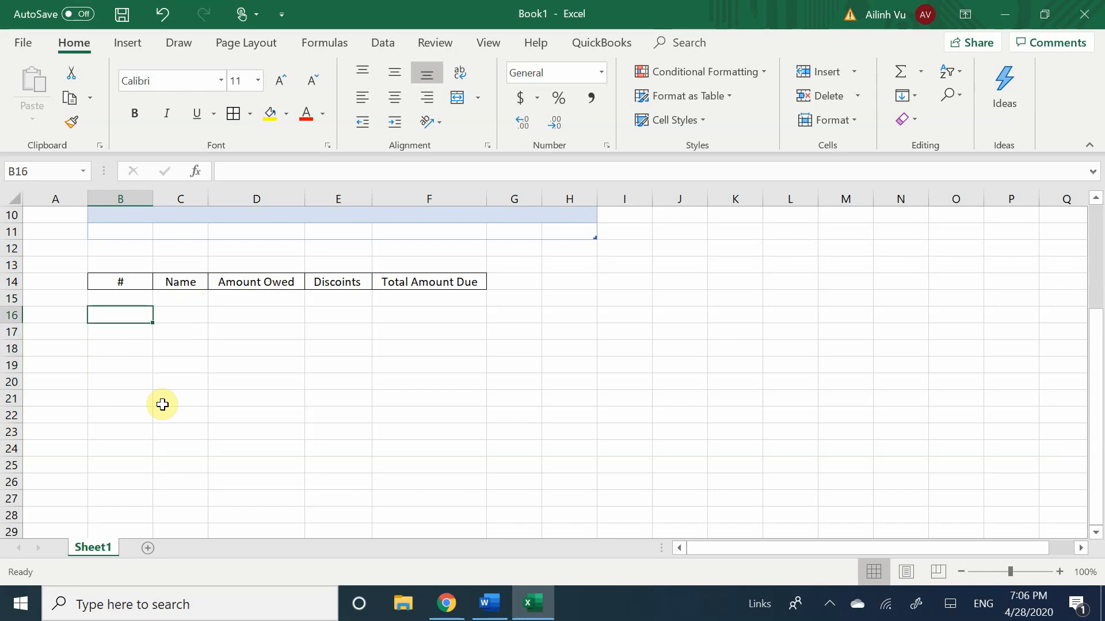
pyautogui.press('Down')
pyautogui.press('Left')
pyautogui.press('Right')
pyautogui.press('Up')
pyautogui.press('Right')
pyautogui.press('Down')
pyautogui.press('Left')
pyautogui.press('Left')
pyautogui.press('Up')
pyautogui.press('Right')
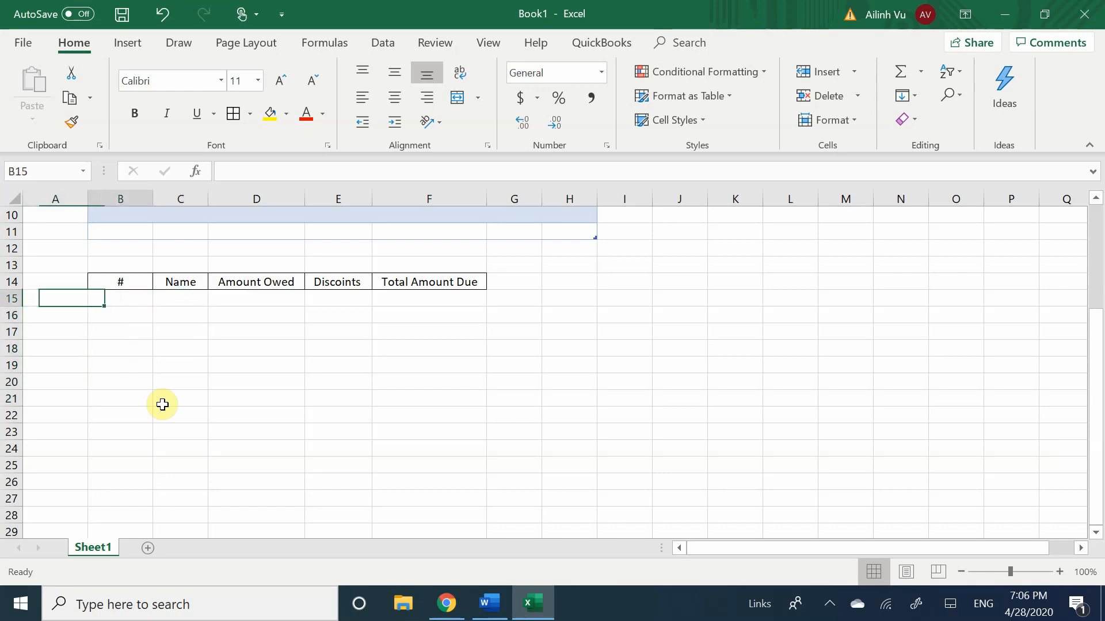
pyautogui.press('Right')
pyautogui.press('Down')
pyautogui.press('Left')
pyautogui.press('Up')
pyautogui.press('Left')
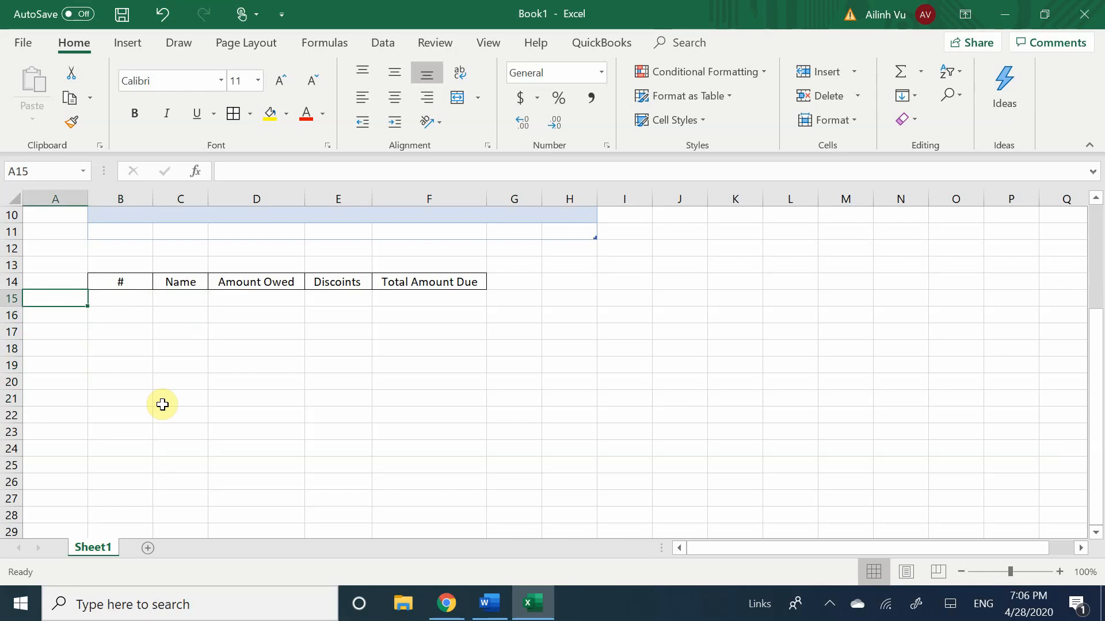
# - Enter the numbers 1, 2 and 3 in cells B15, B16 and B17 under the "#" header
pyautogui.press('Down')
pyautogui.press('Right')
pyautogui.press('Up')
pyautogui.press('Right')
pyautogui.press('Left')
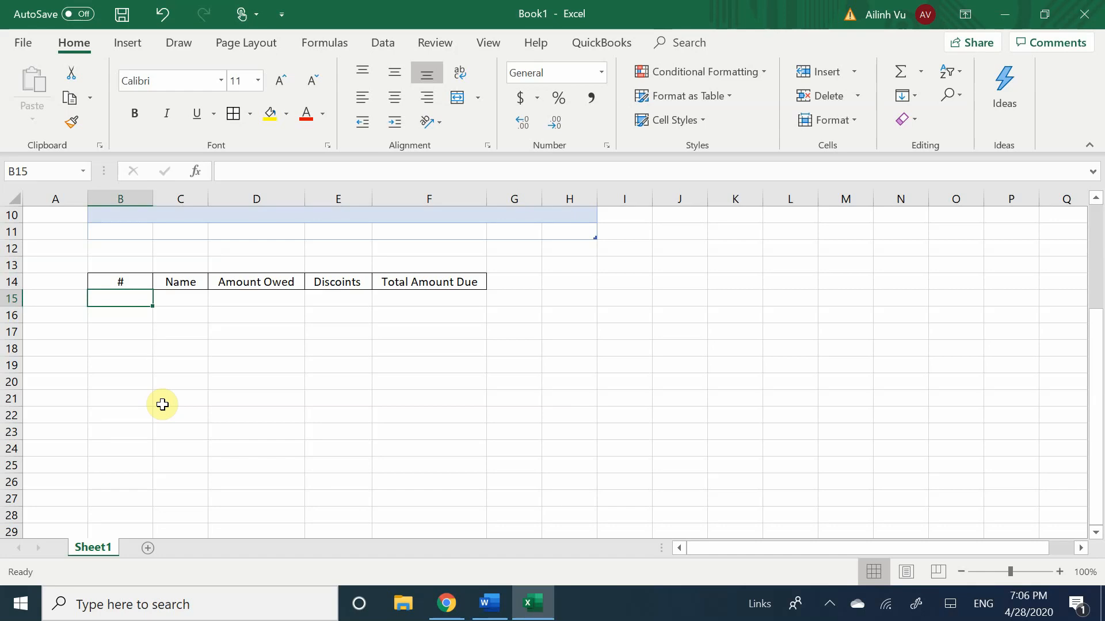
pyautogui.write('1')
pyautogui.press('Return')
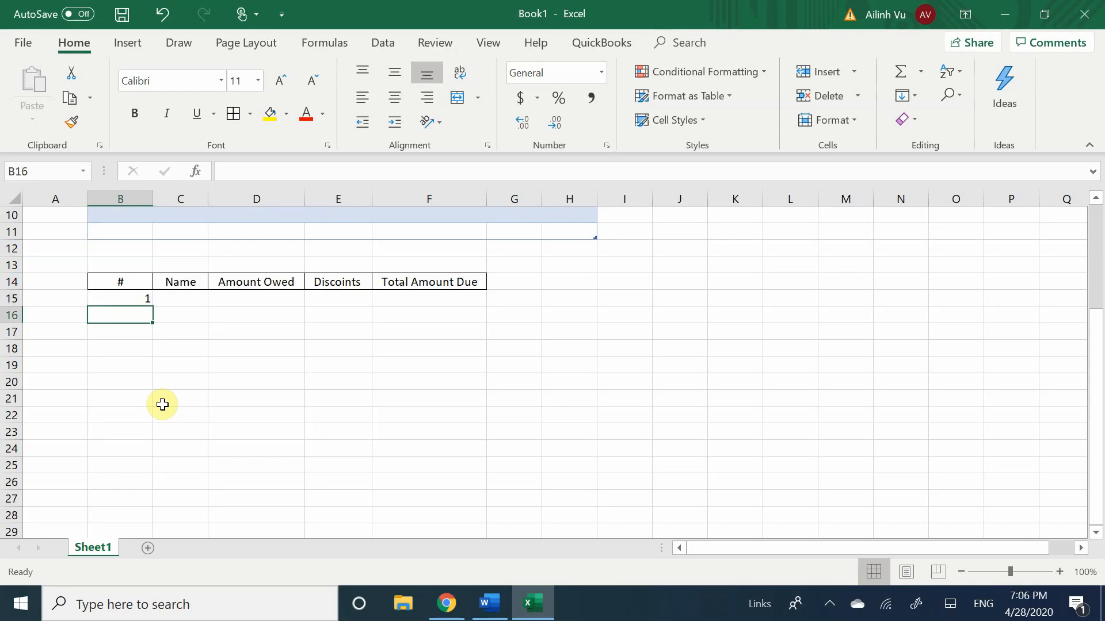
pyautogui.write('2')
pyautogui.press('Return')
pyautogui.write('3')
pyautogui.press('Return')
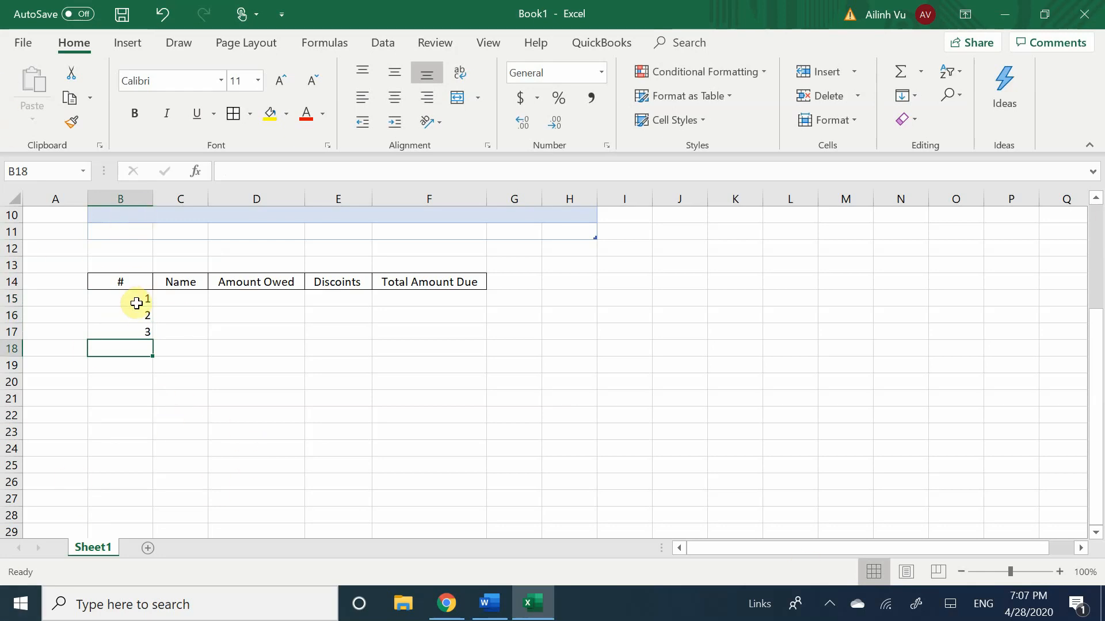
pyautogui.moveTo(130, 301); pyautogui.dragTo(125, 336)
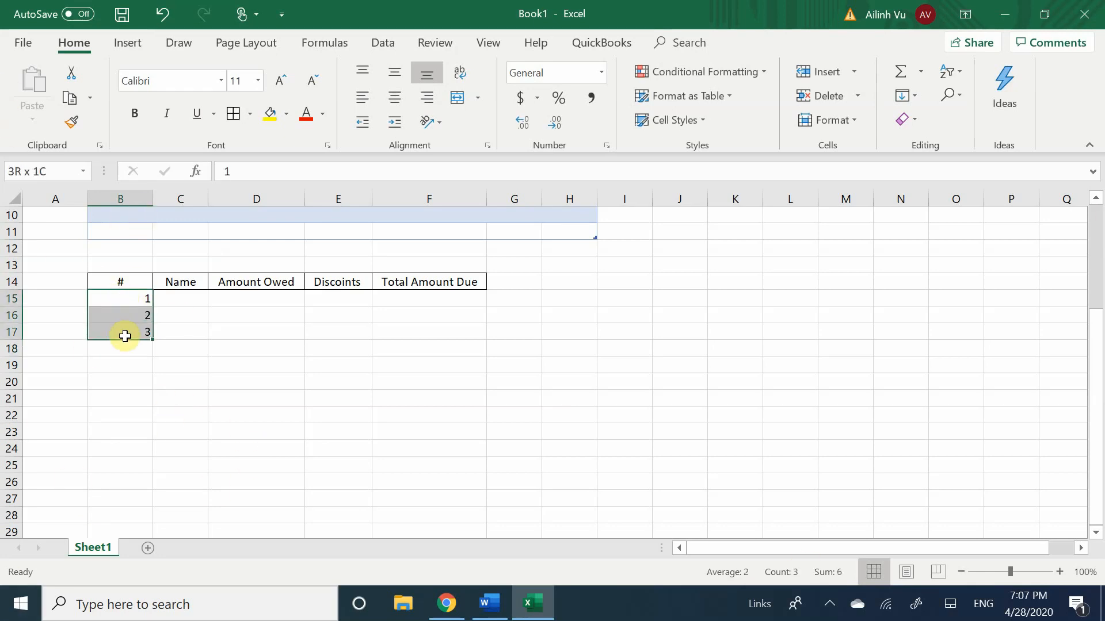
pyautogui.click(219, 353)
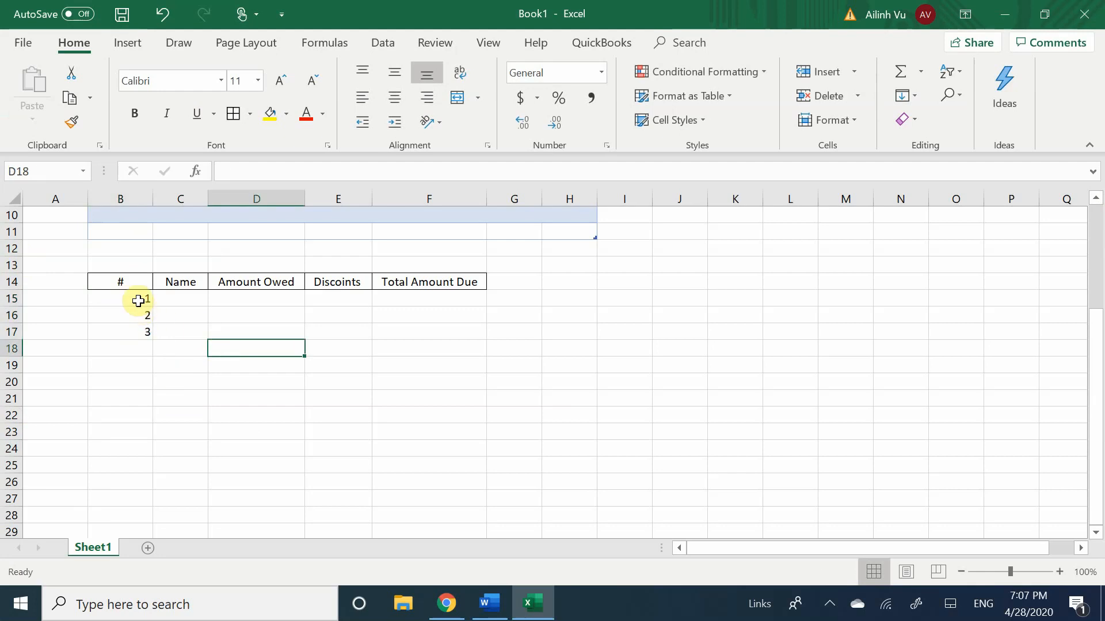
# - Extend the number series in B15 through B17 down to cell B24 so the rows are numbered up to 10
pyautogui.click(139, 300)
pyautogui.moveTo(137, 311); pyautogui.dragTo(136, 336)
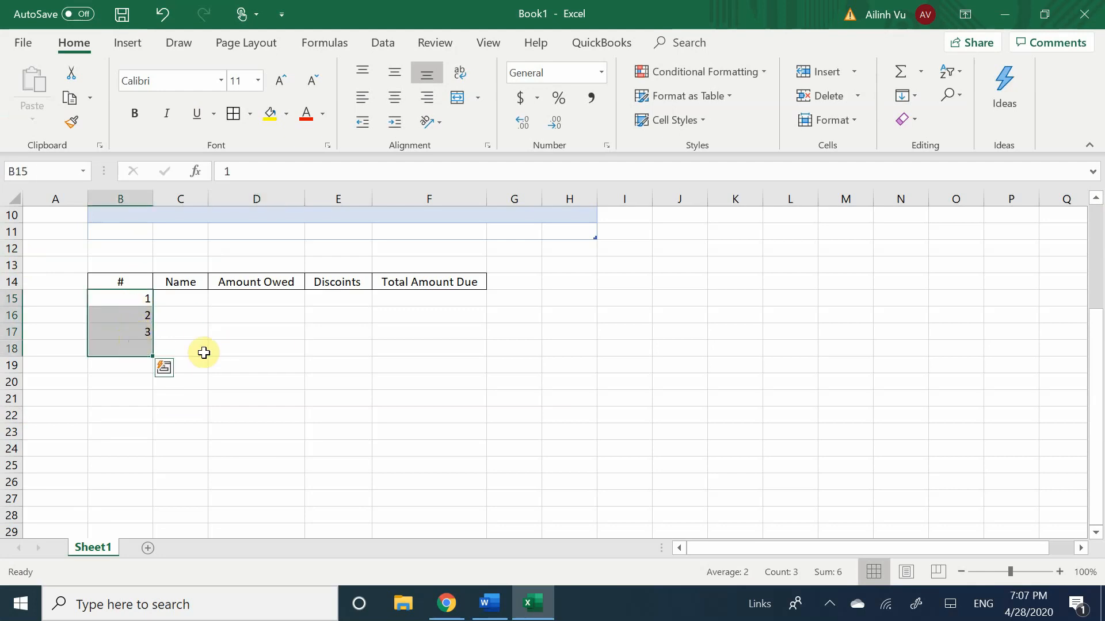
pyautogui.click(208, 327)
pyautogui.click(128, 297)
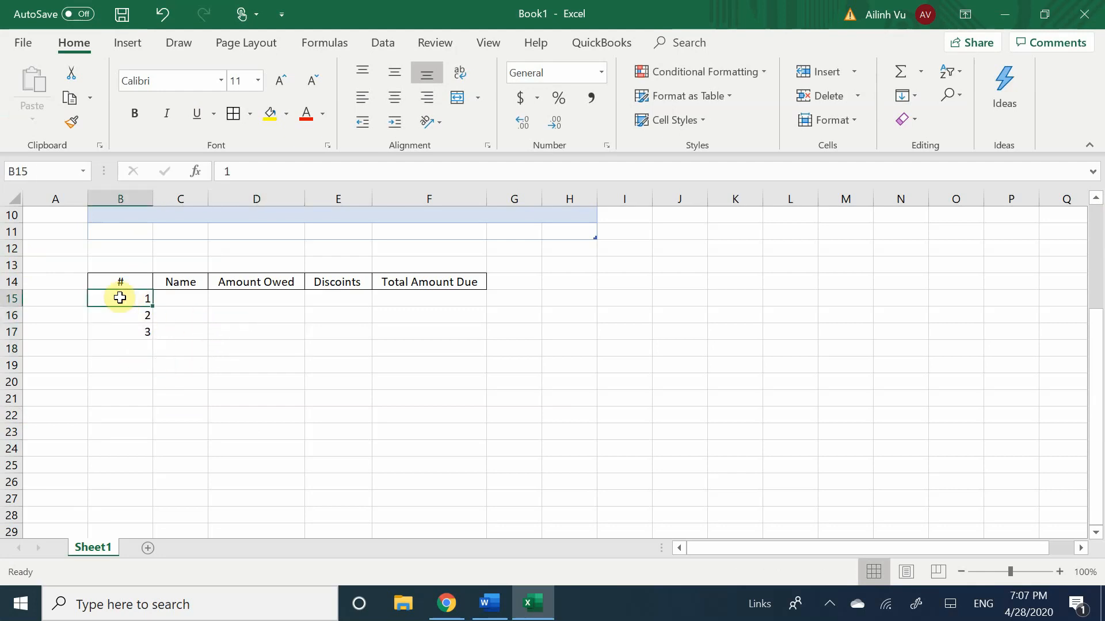
pyautogui.moveTo(119, 297); pyautogui.dragTo(116, 334)
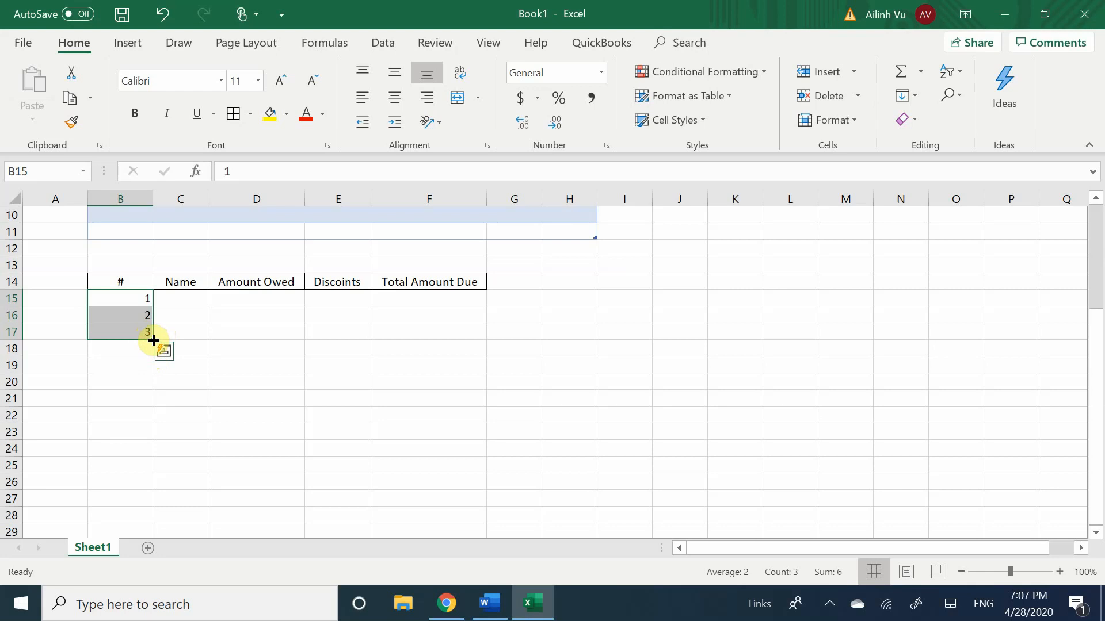
pyautogui.moveTo(153, 340); pyautogui.dragTo(153, 461)
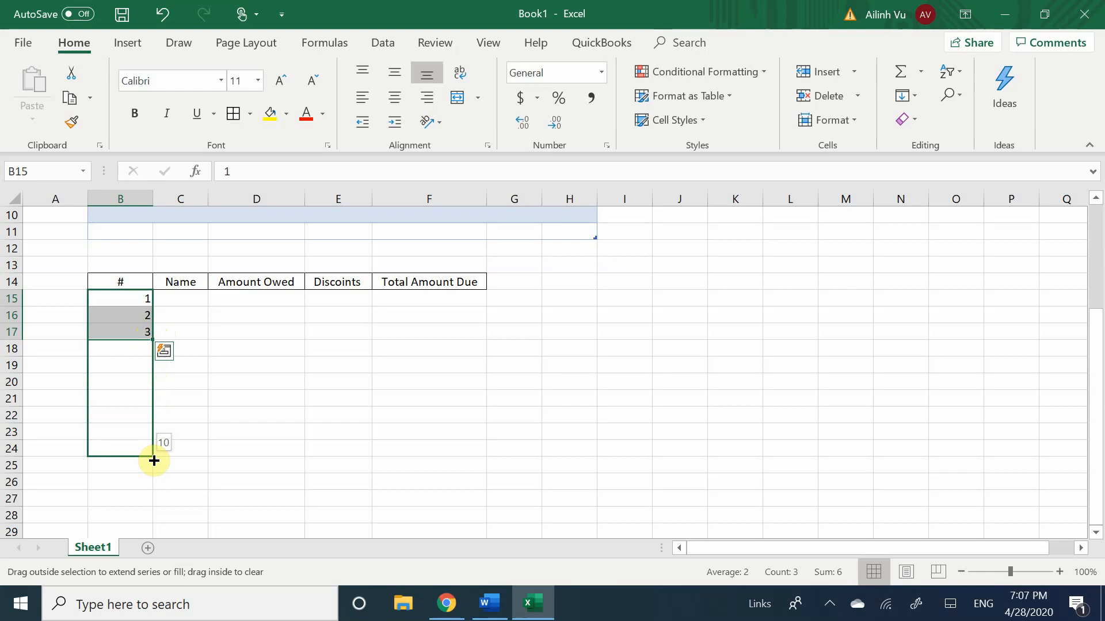
pyautogui.moveTo(153, 461); pyautogui.dragTo(152, 459)
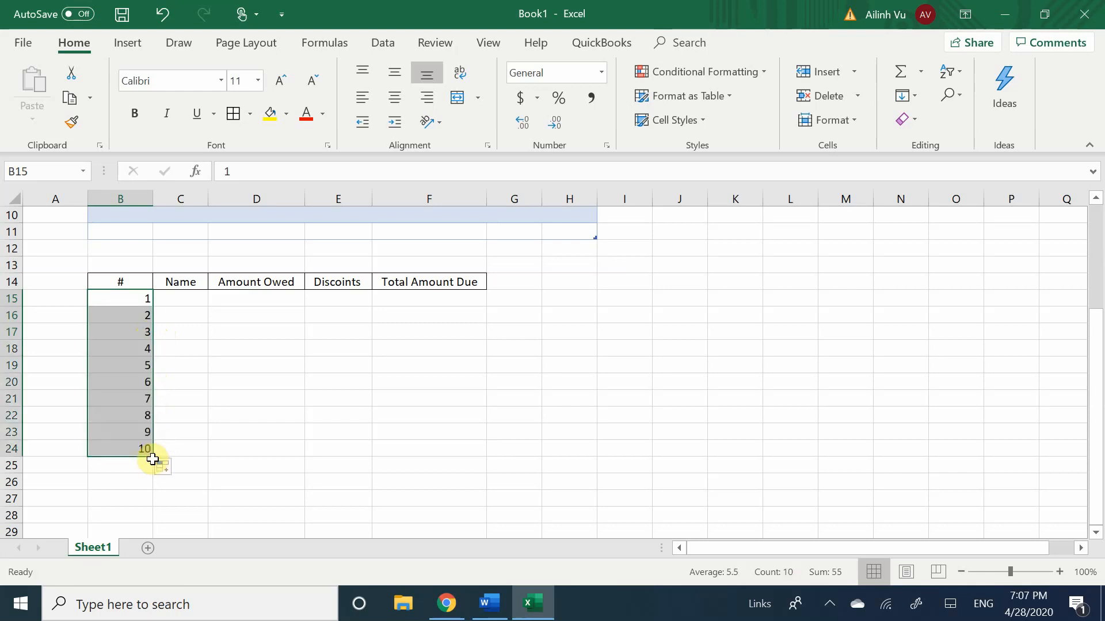
pyautogui.click(108, 362)
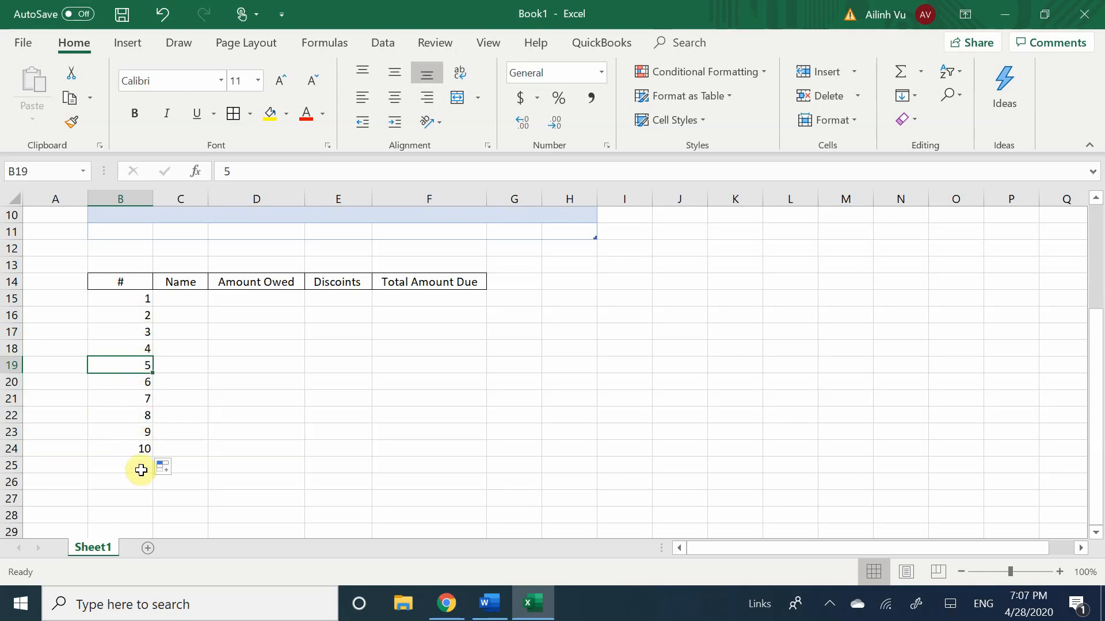
pyautogui.click(185, 447)
pyautogui.click(140, 448)
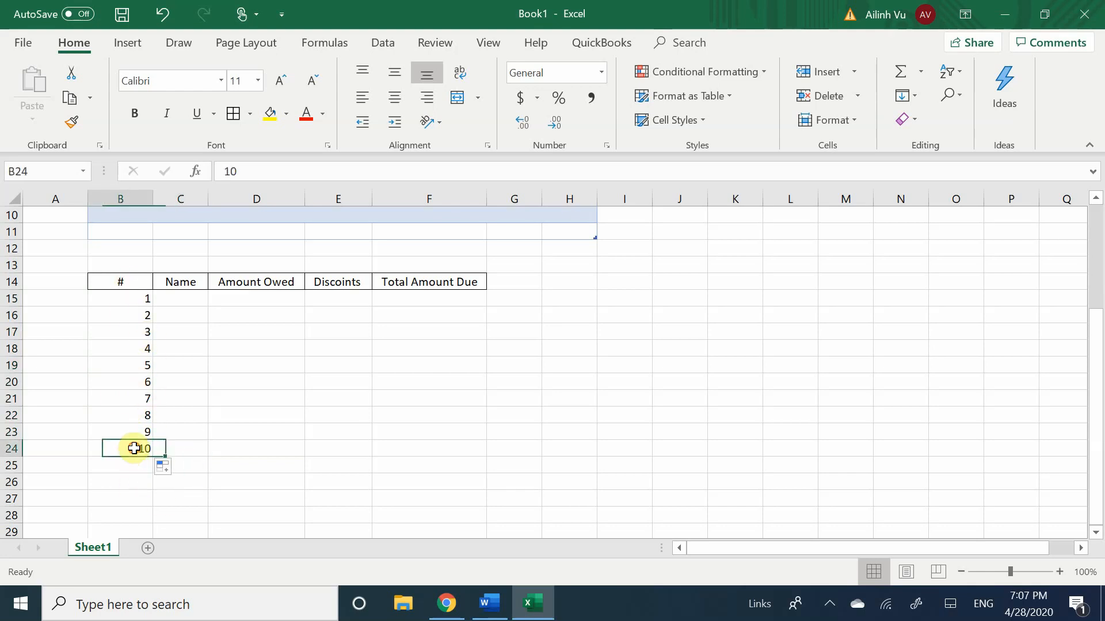
# - Widen column C slightly to give the "Name" entries more room
pyautogui.click(190, 297)
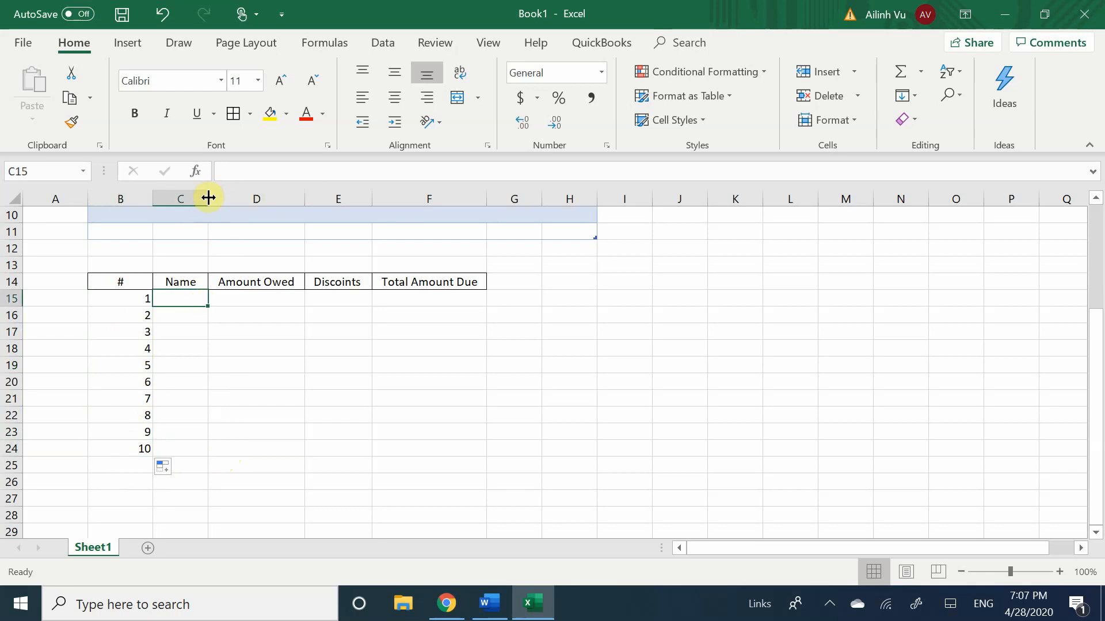
pyautogui.moveTo(208, 197); pyautogui.dragTo(226, 207)
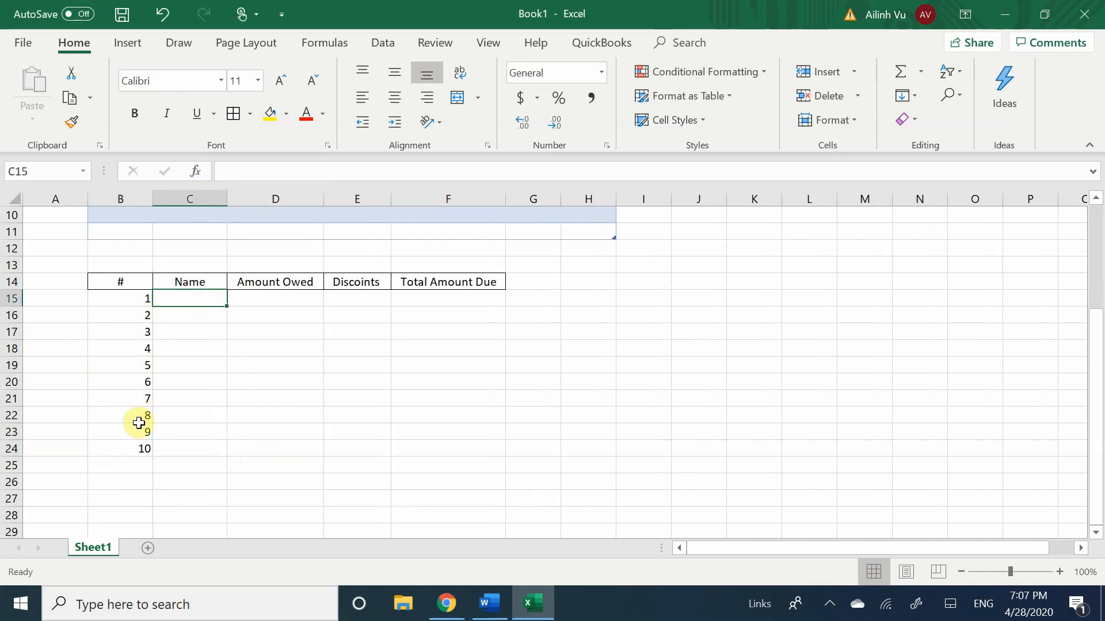
pyautogui.click(276, 299)
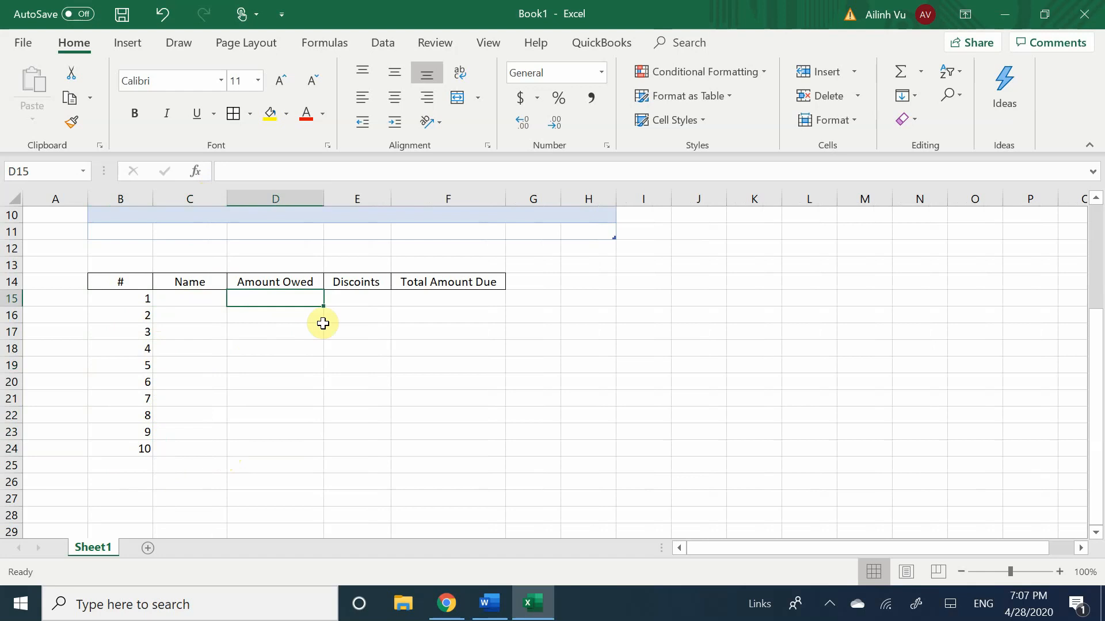
# - Enter 100 in cell E15 under "Discoints" and fill that value down through cell E24
pyautogui.click(353, 305)
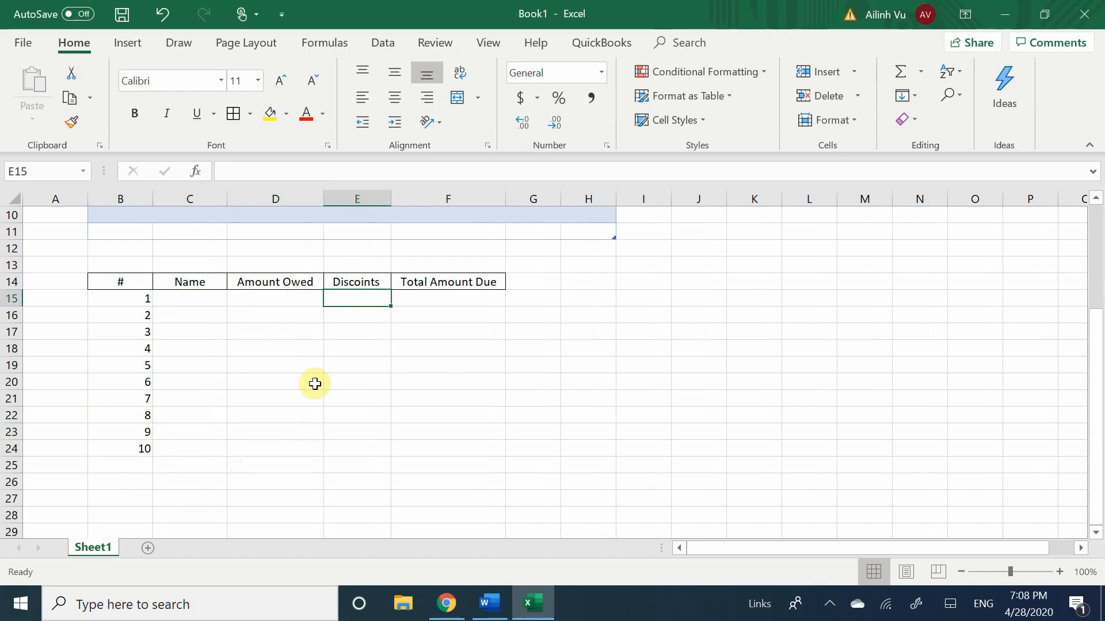
pyautogui.write('100')
pyautogui.press('Return')
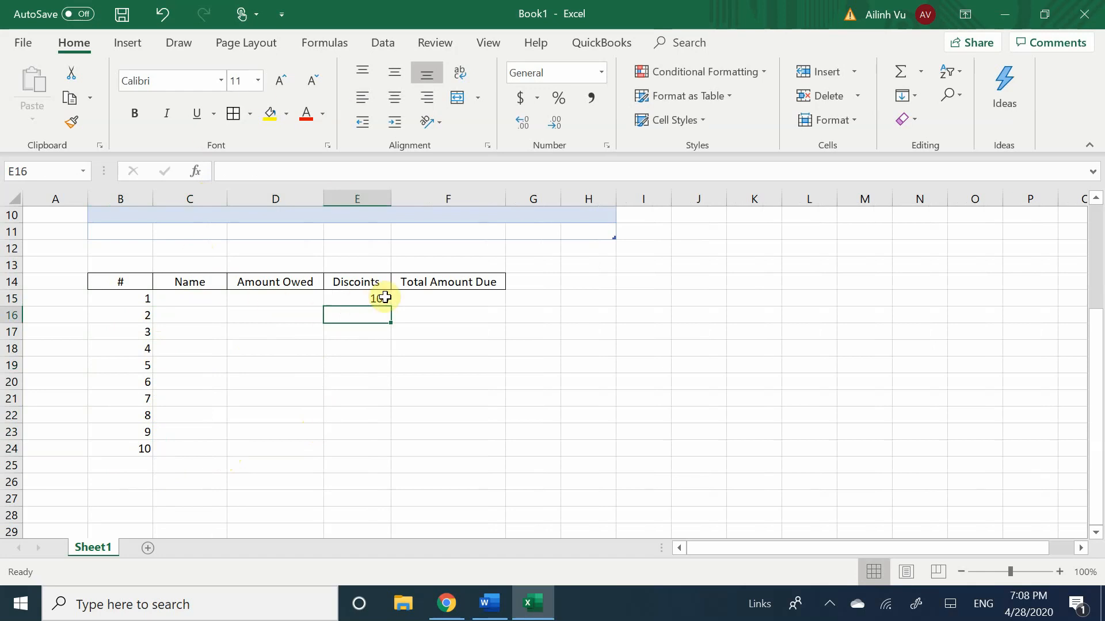
pyautogui.click(354, 301)
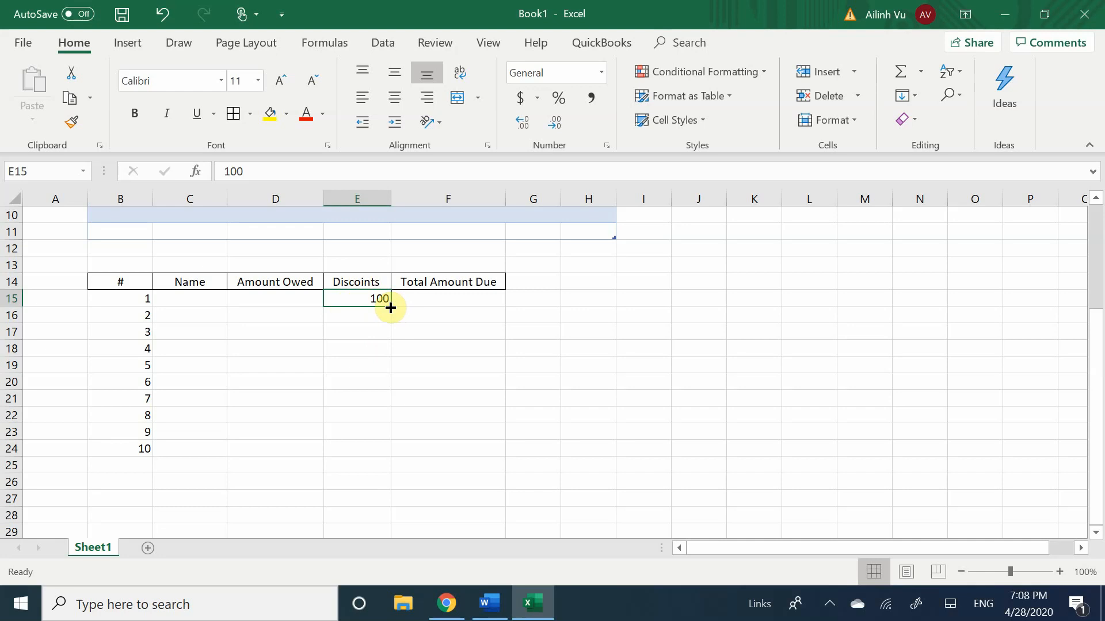
pyautogui.moveTo(391, 308); pyautogui.dragTo(375, 451)
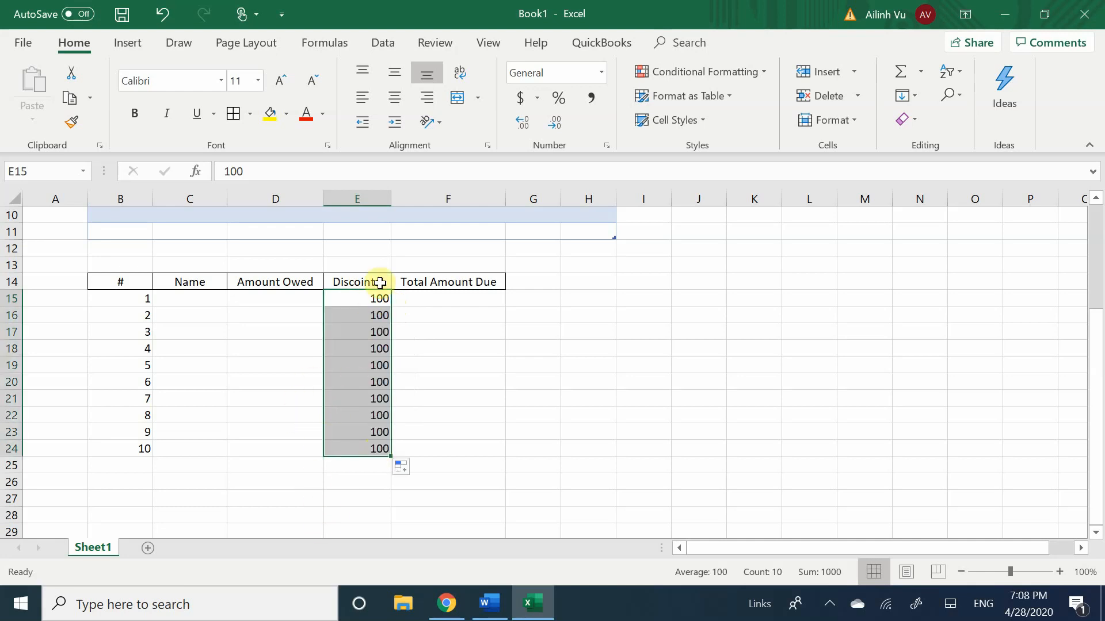
pyautogui.click(375, 450)
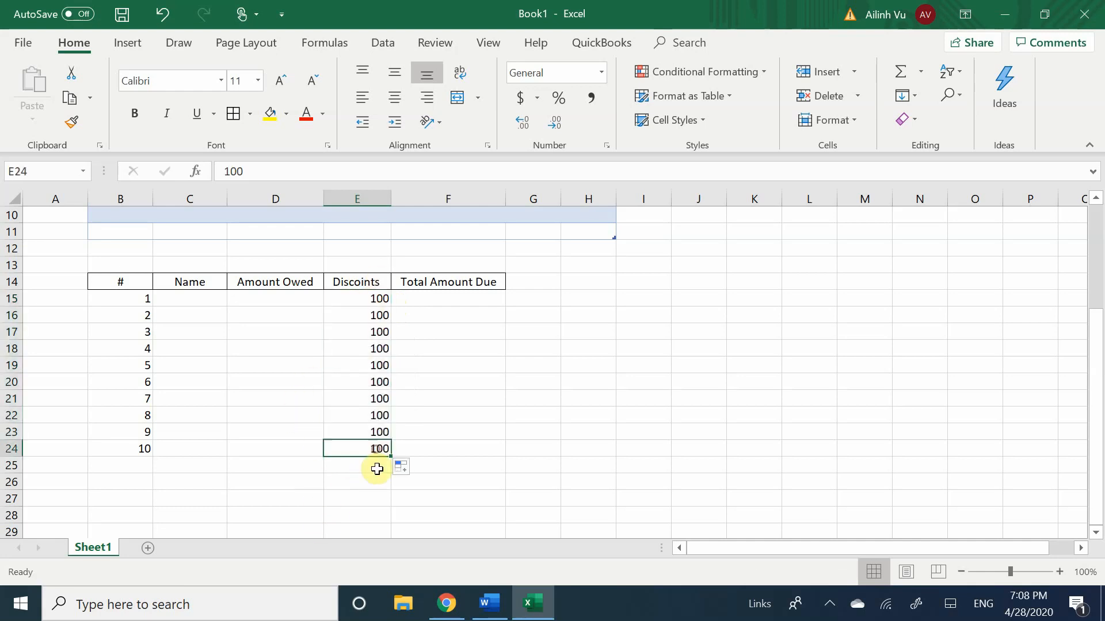
pyautogui.click(374, 298)
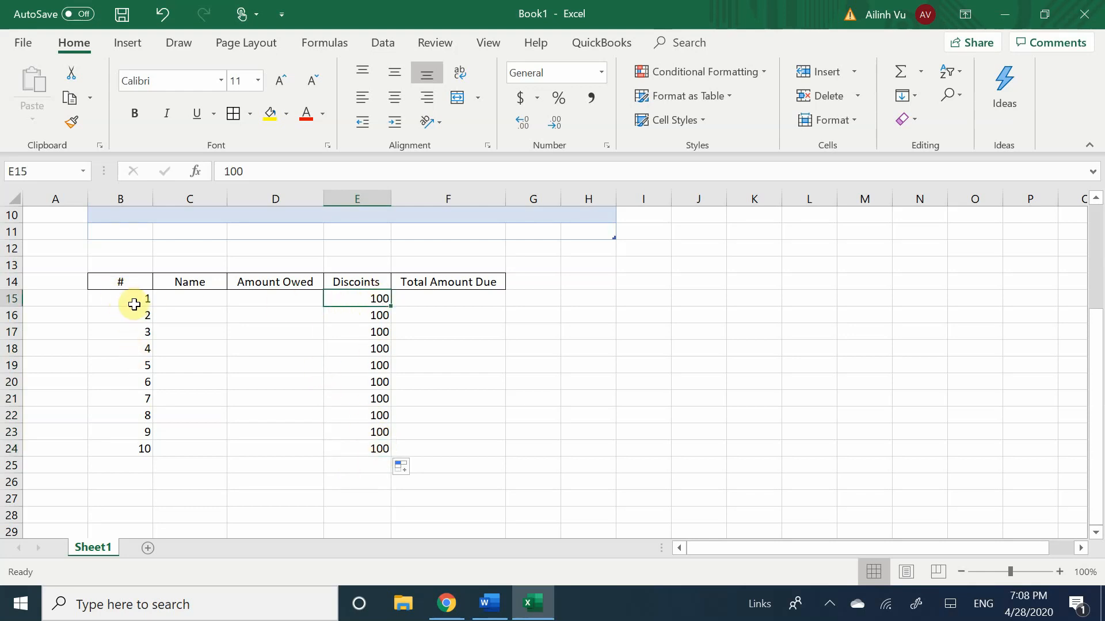
pyautogui.moveTo(134, 298); pyautogui.dragTo(150, 334)
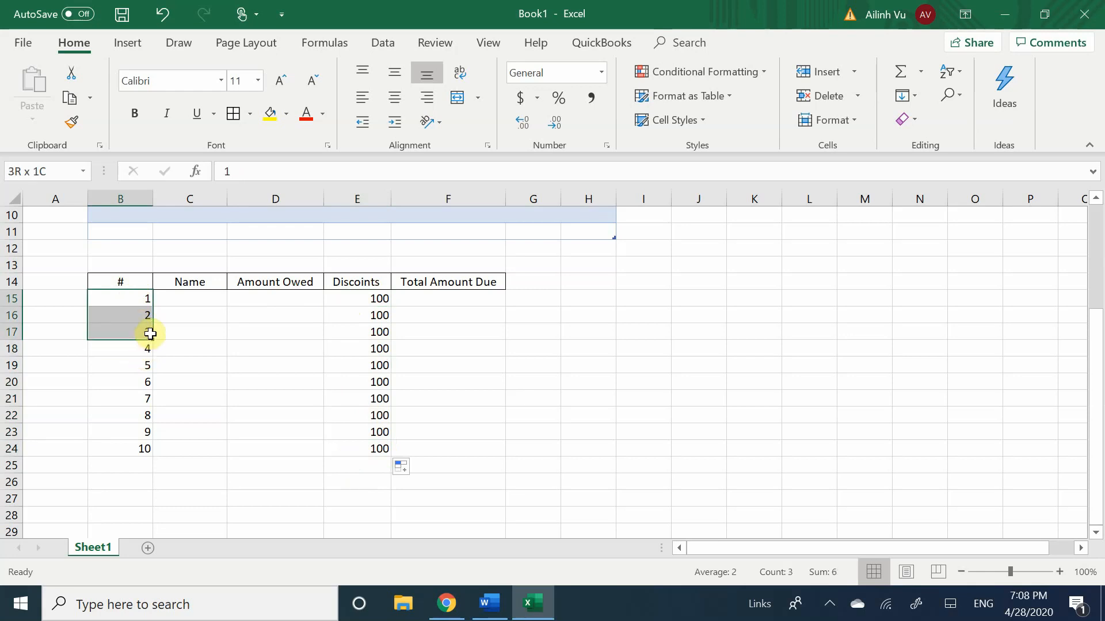
pyautogui.moveTo(150, 334); pyautogui.dragTo(148, 348)
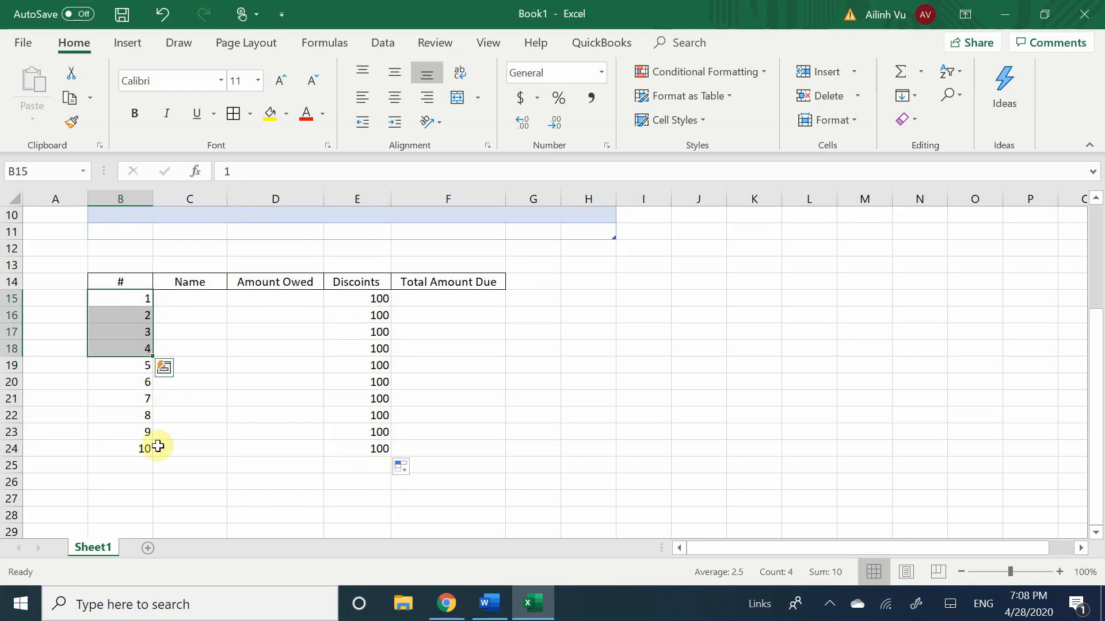
pyautogui.click(124, 430)
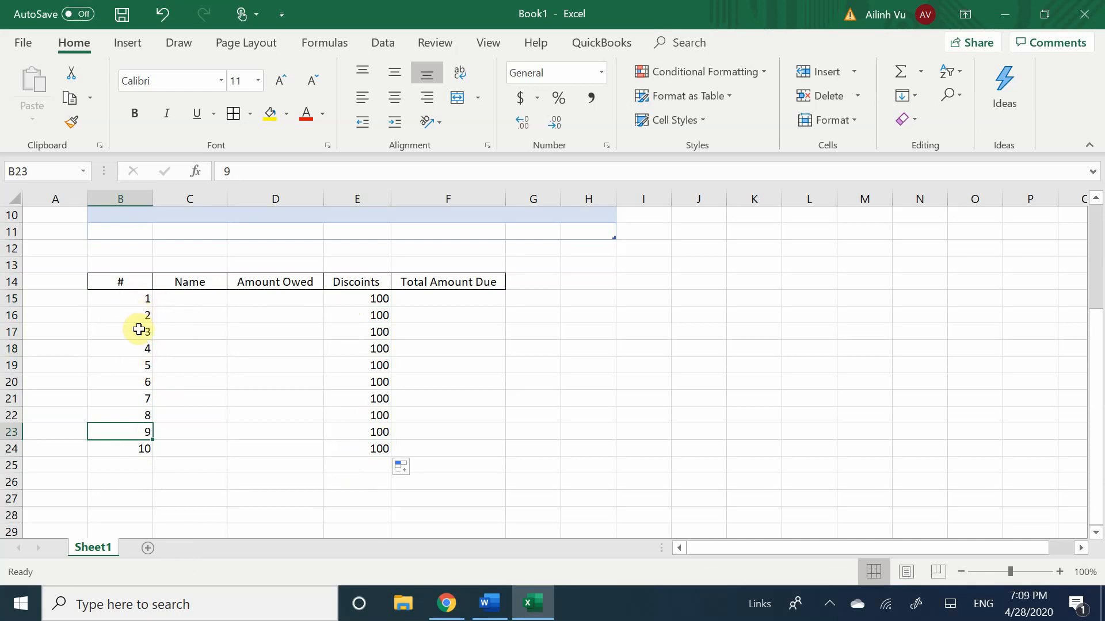
pyautogui.click(365, 310)
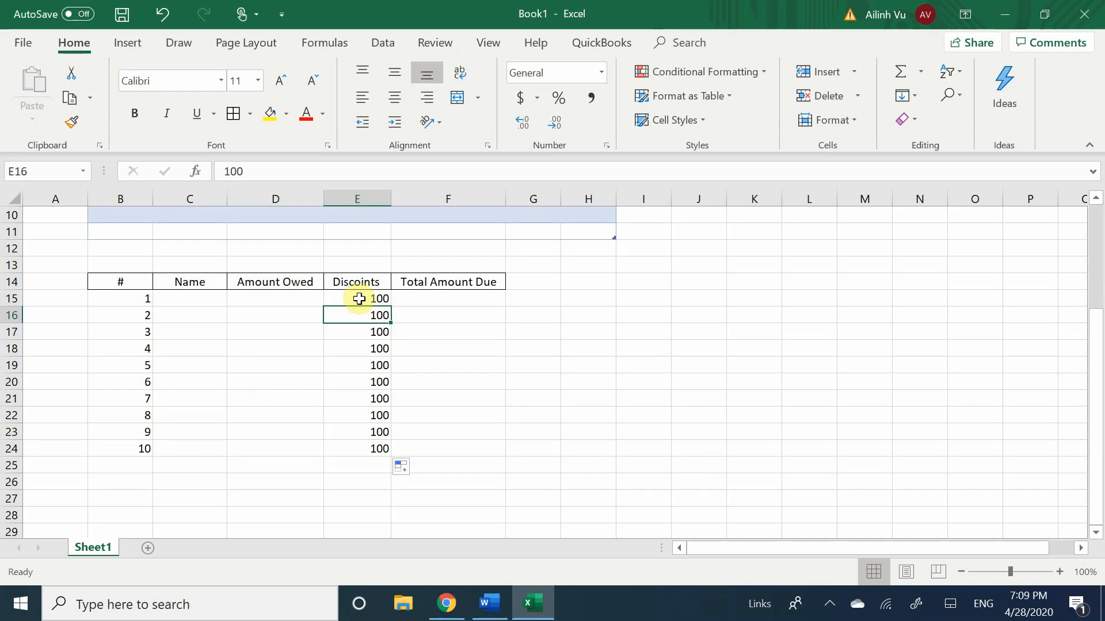
pyautogui.click(359, 299)
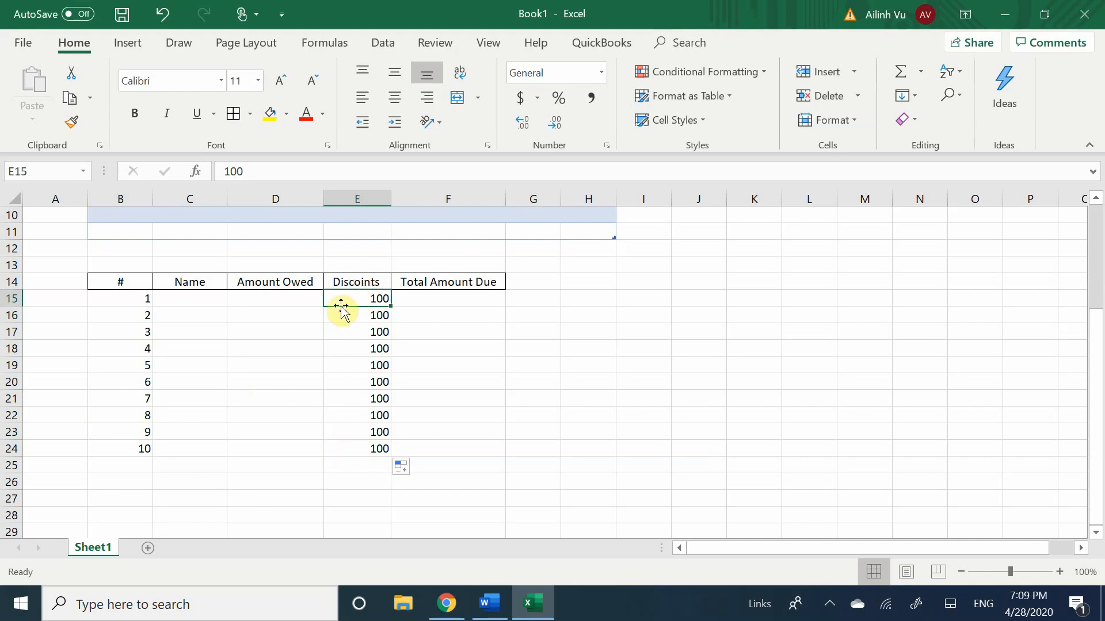
pyautogui.click(359, 401)
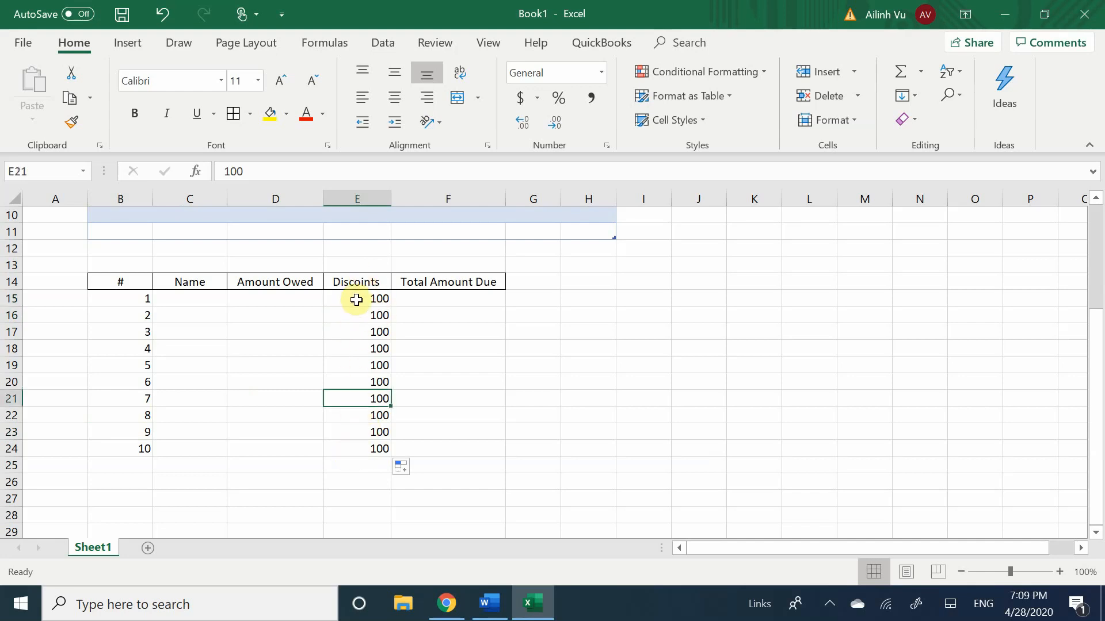
# - Format the discount amounts in cells E15 through E24 to show two decimal places
pyautogui.moveTo(357, 300); pyautogui.dragTo(359, 451)
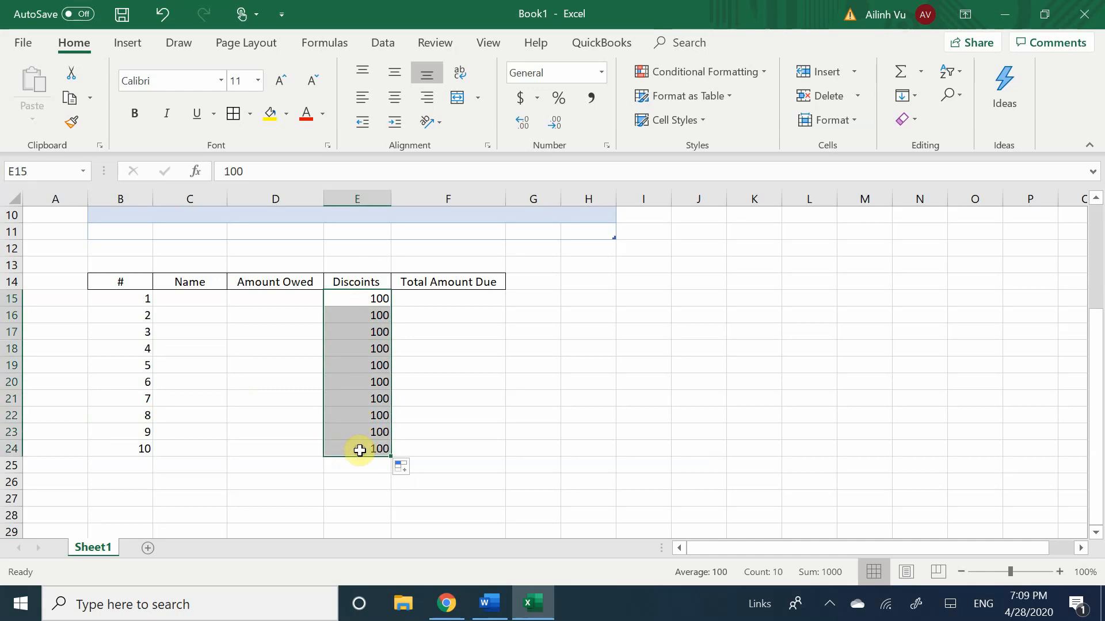
pyautogui.click(429, 332)
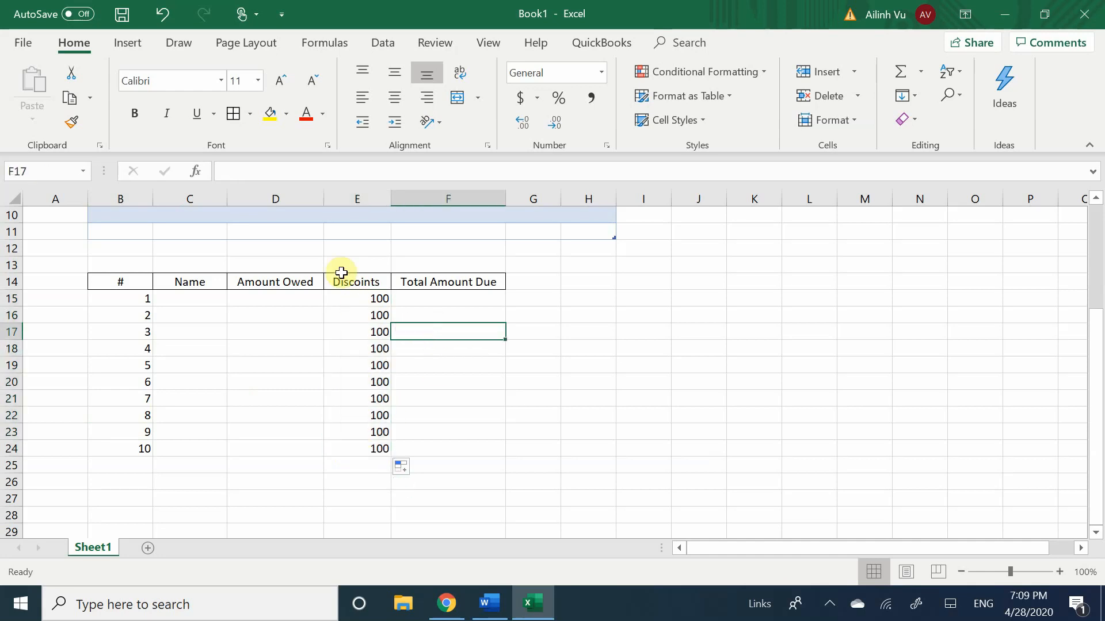
pyautogui.moveTo(358, 298); pyautogui.dragTo(355, 462)
pyautogui.click(354, 387)
pyautogui.click(362, 297)
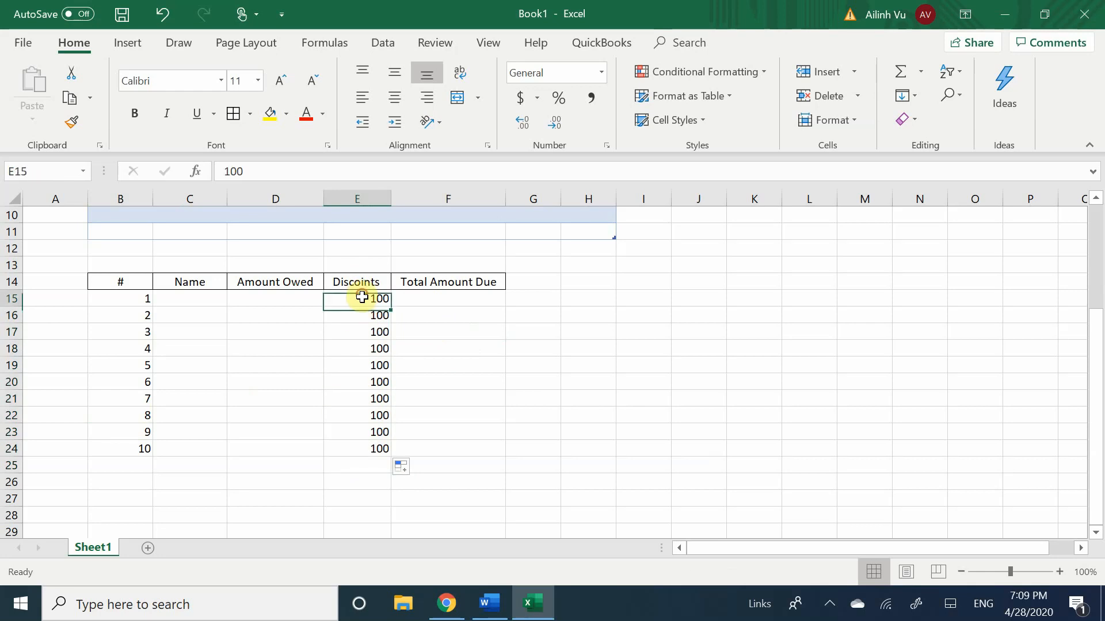
pyautogui.moveTo(362, 298); pyautogui.dragTo(359, 453)
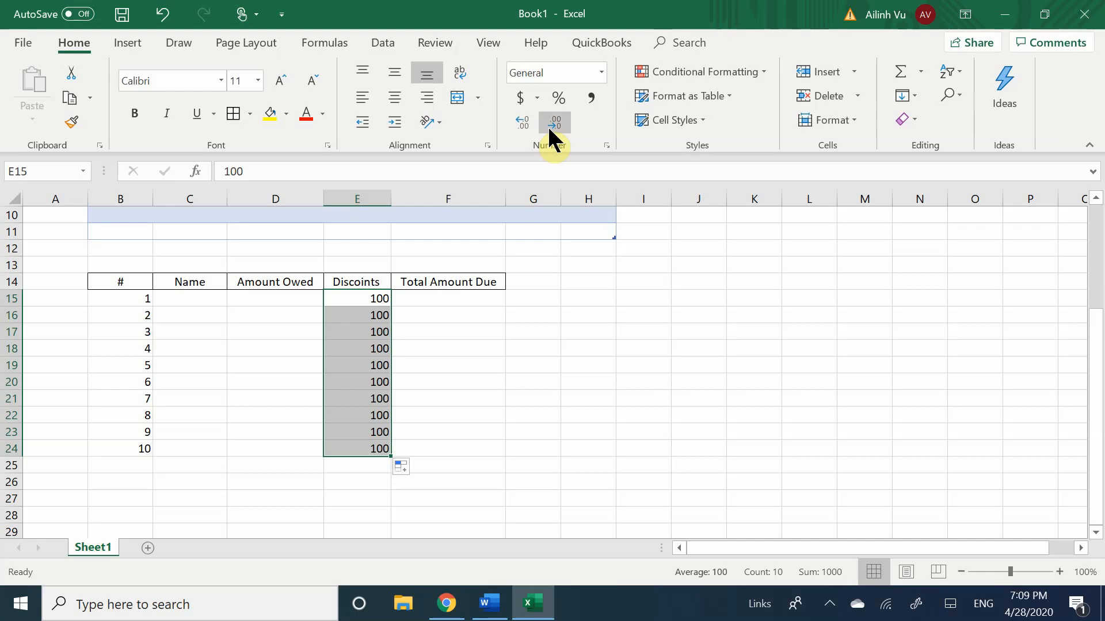
pyautogui.click(523, 128)
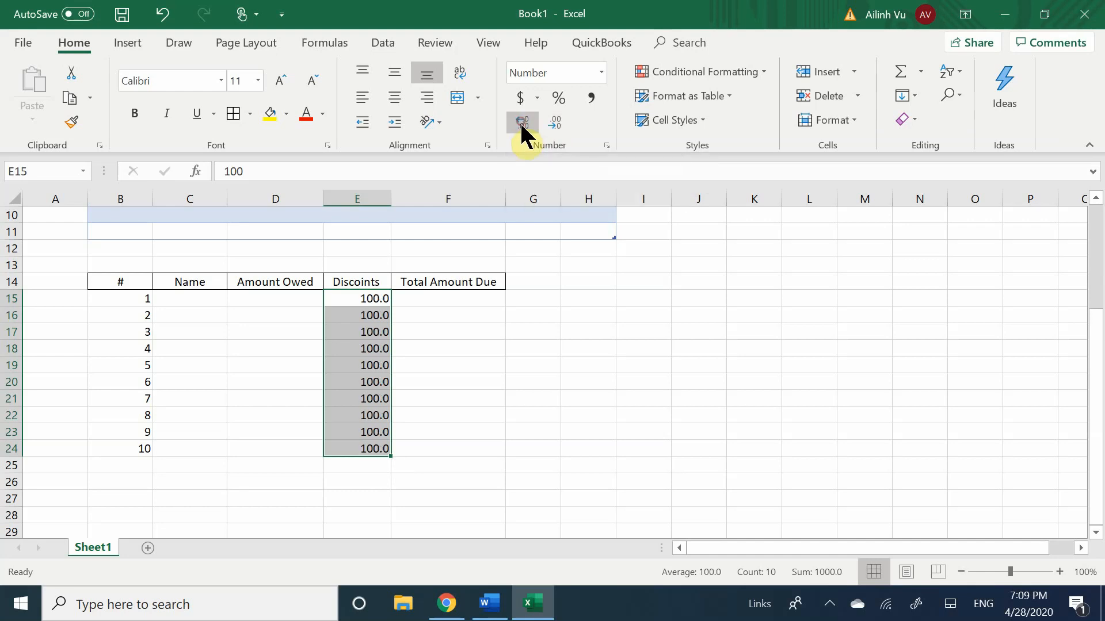
pyautogui.click(523, 128)
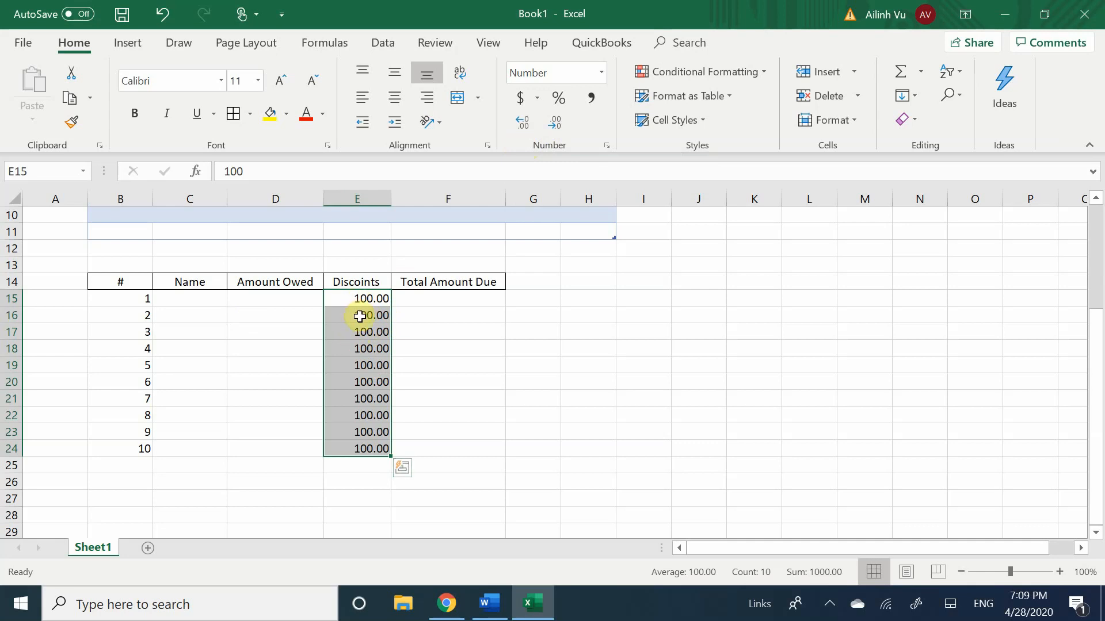
pyautogui.click(424, 329)
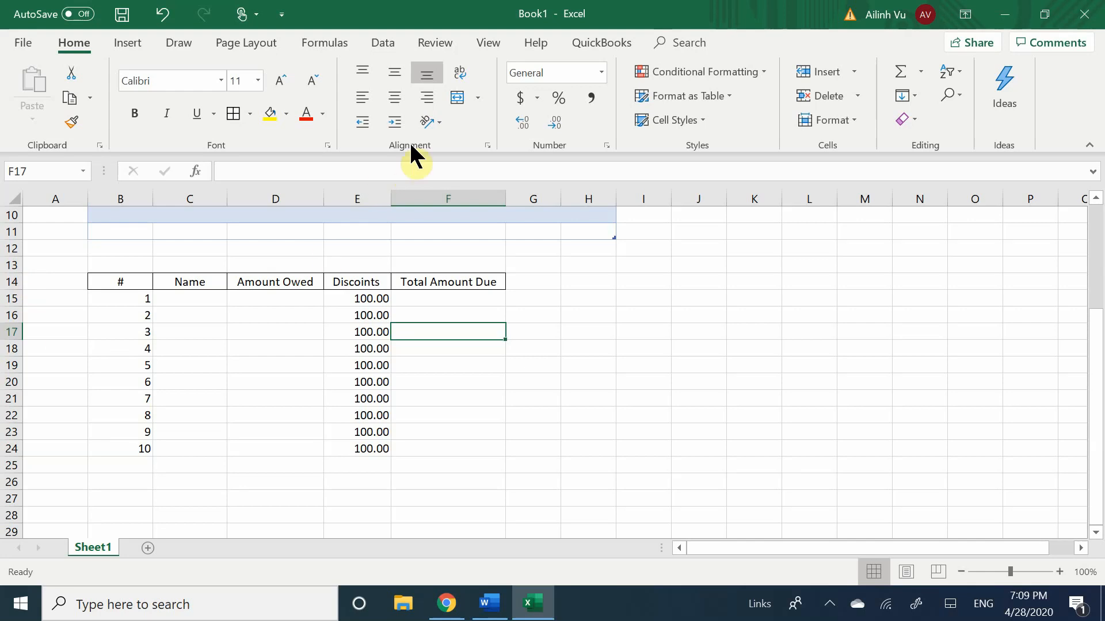
pyautogui.click(377, 315)
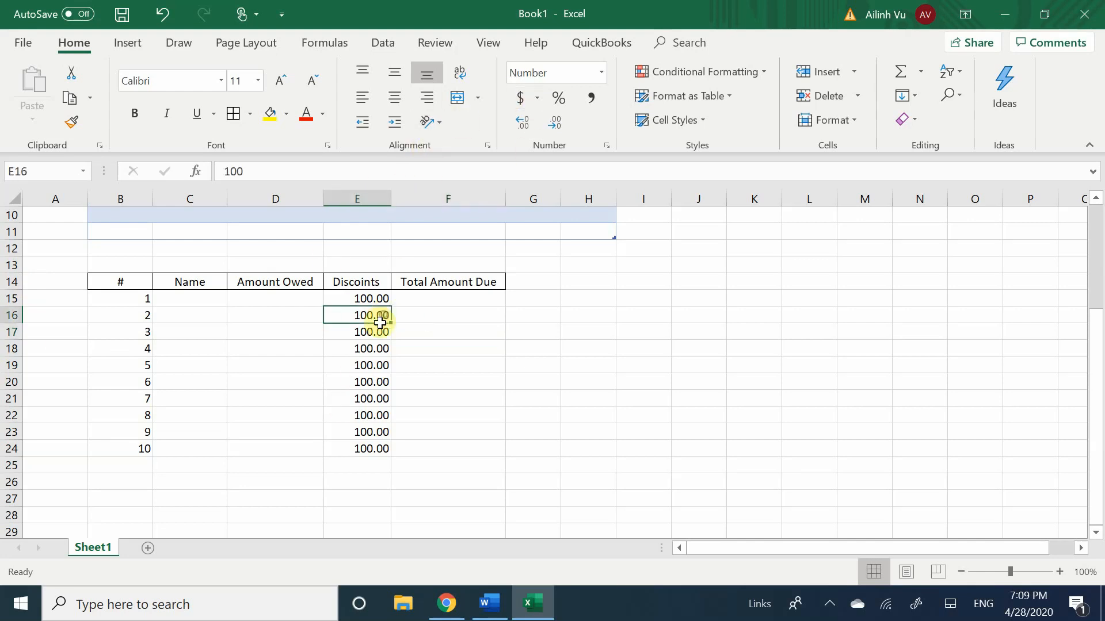
# - Enter the label "Total" in cell B25, below the last numbered row
pyautogui.click(182, 467)
pyautogui.click(117, 467)
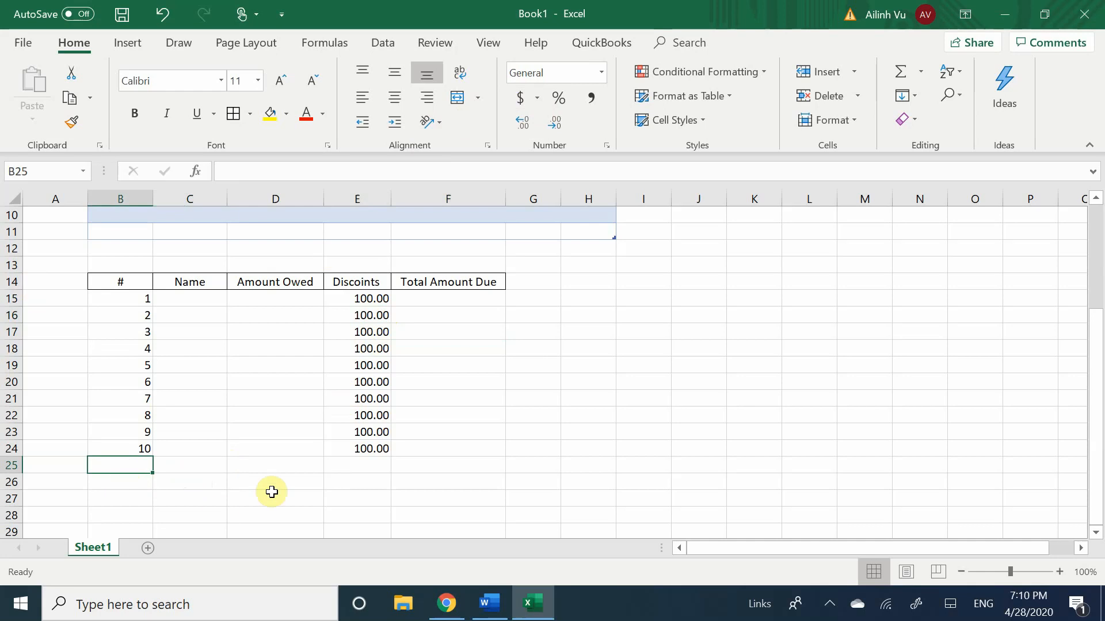
pyautogui.write('Total')
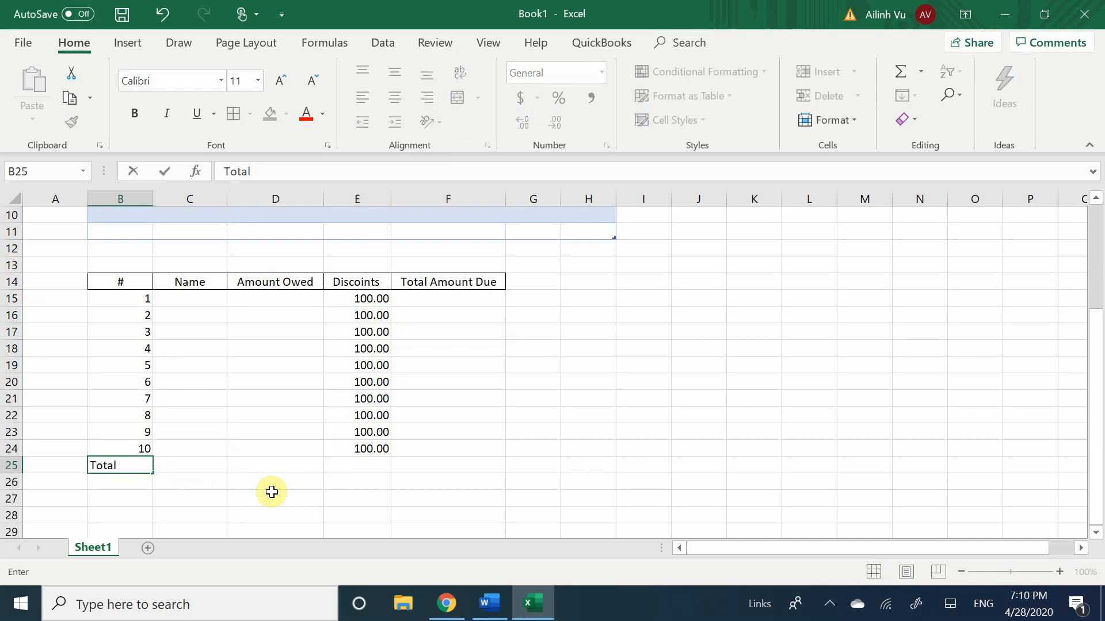
pyautogui.press('Return')
pyautogui.press('Right')
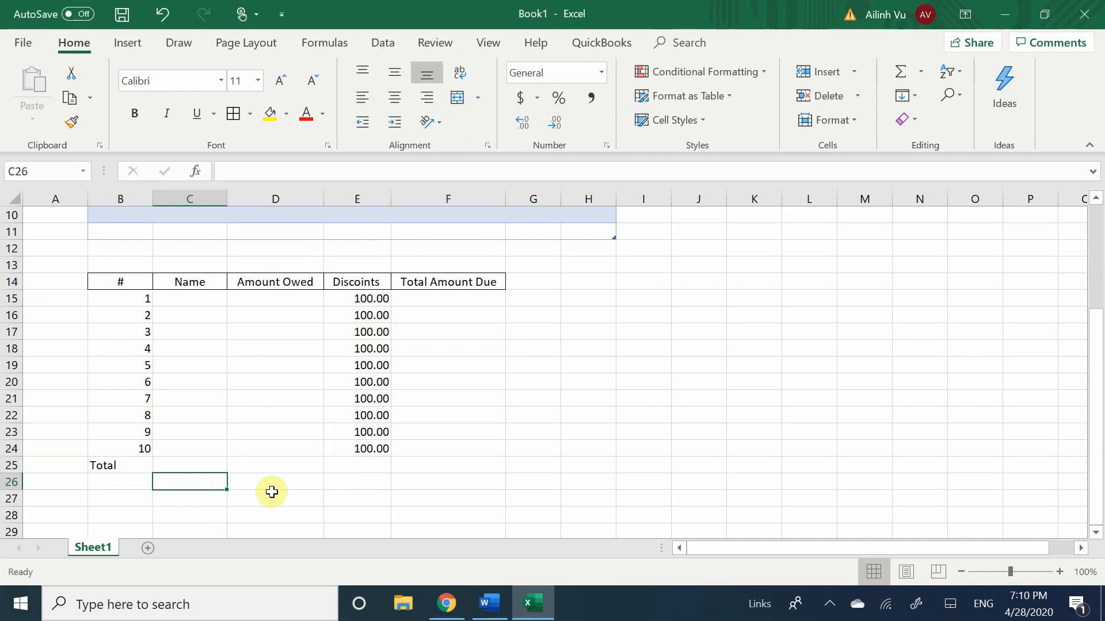
pyautogui.press('Up')
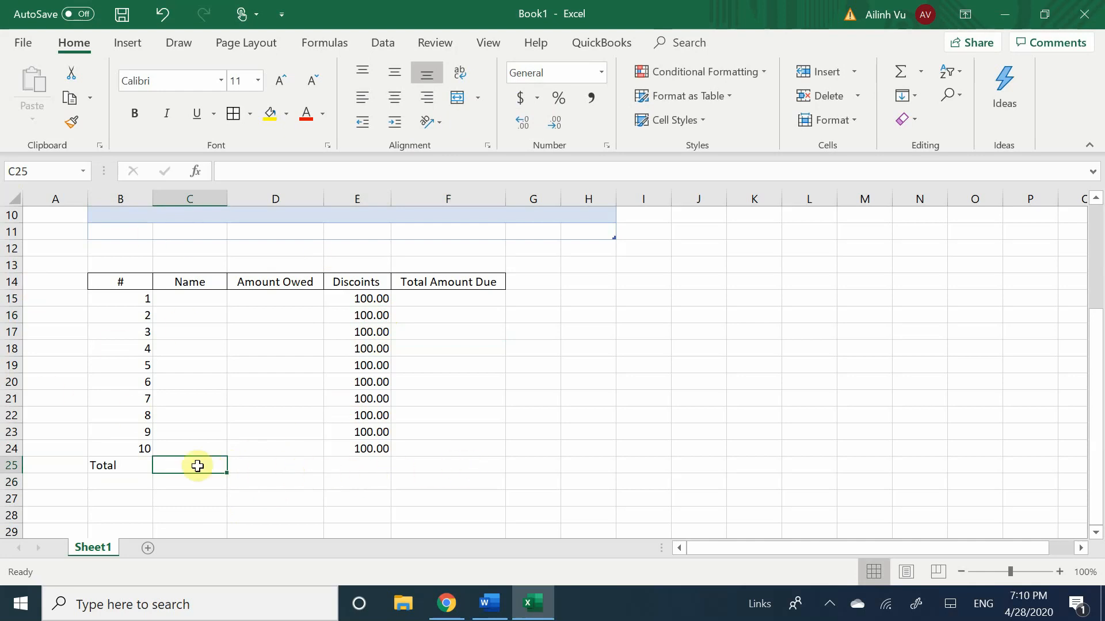
pyautogui.moveTo(204, 473); pyautogui.dragTo(302, 469)
pyautogui.click(214, 495)
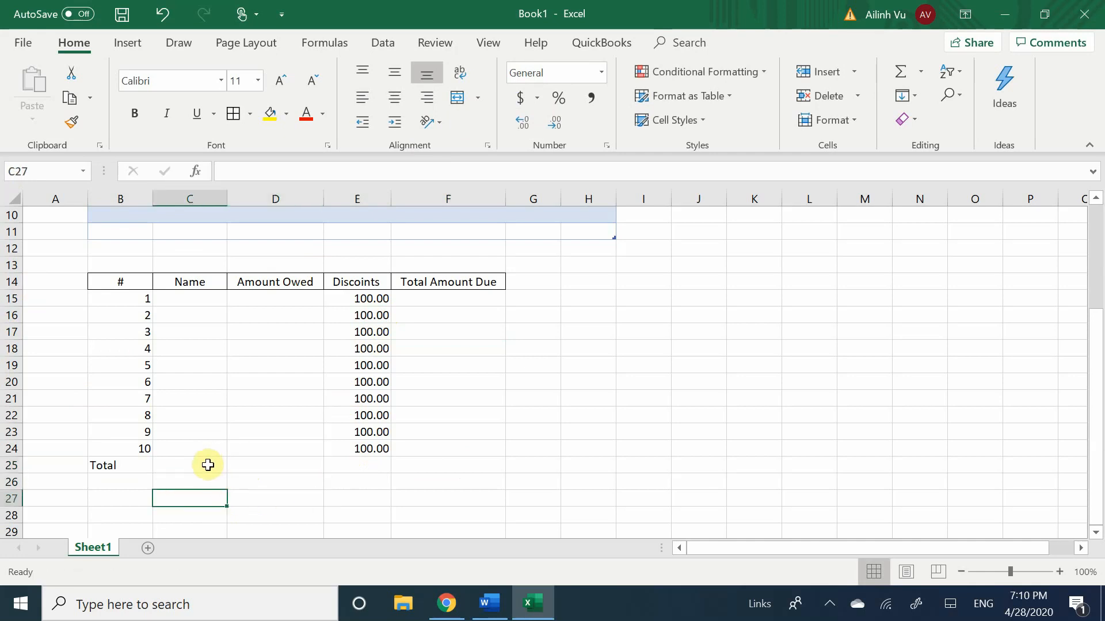
# - Apply the Accounting number format to cells C25 through F25 in the "Total" row
pyautogui.moveTo(209, 464); pyautogui.dragTo(431, 467)
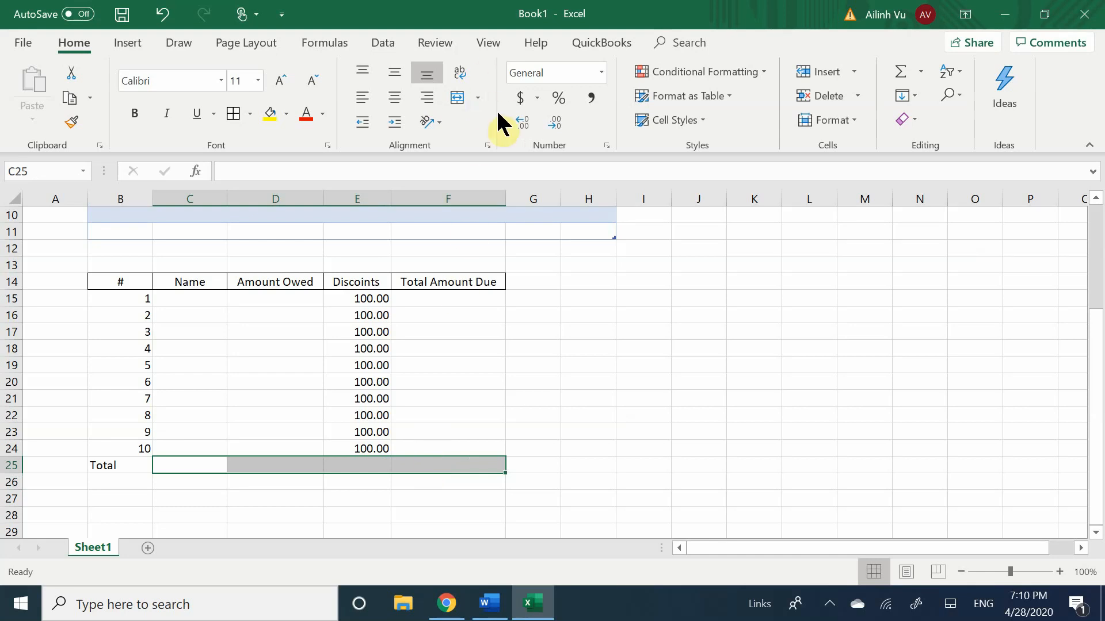
pyautogui.click(519, 98)
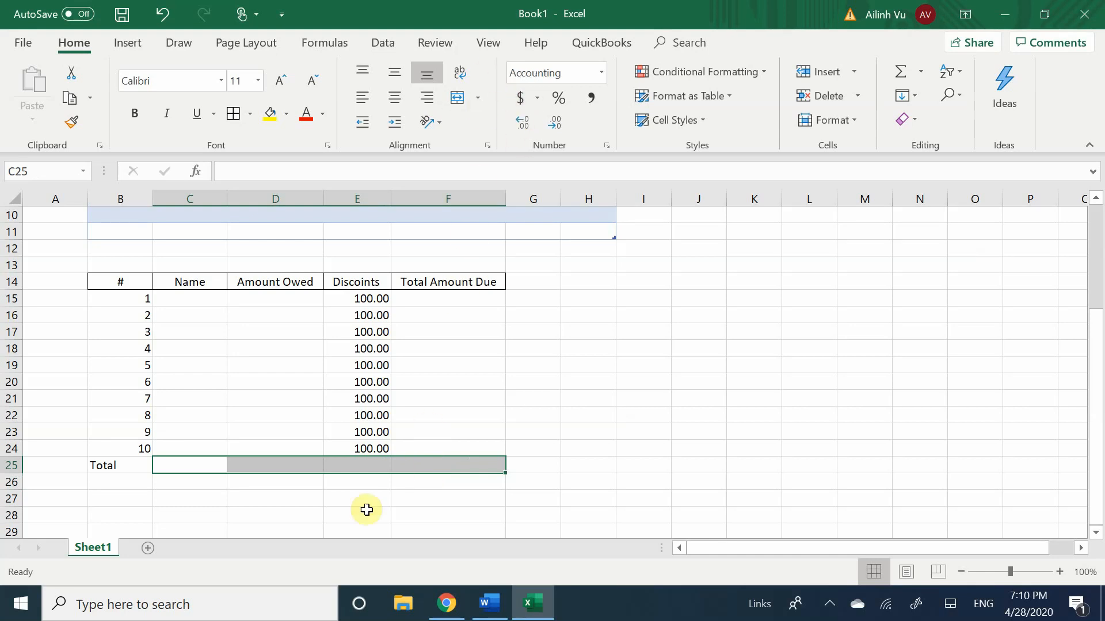
pyautogui.click(245, 498)
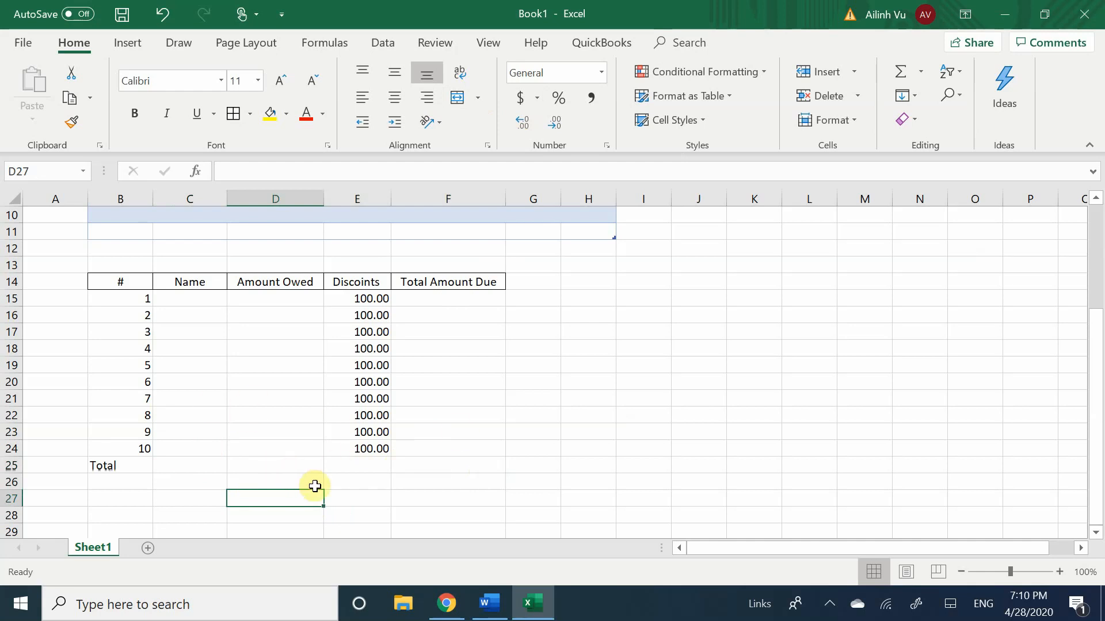
pyautogui.click(187, 464)
# - Enter a person's first name for each of the first four rows under "Name", in cells C15 through C18
pyautogui.click(193, 299)
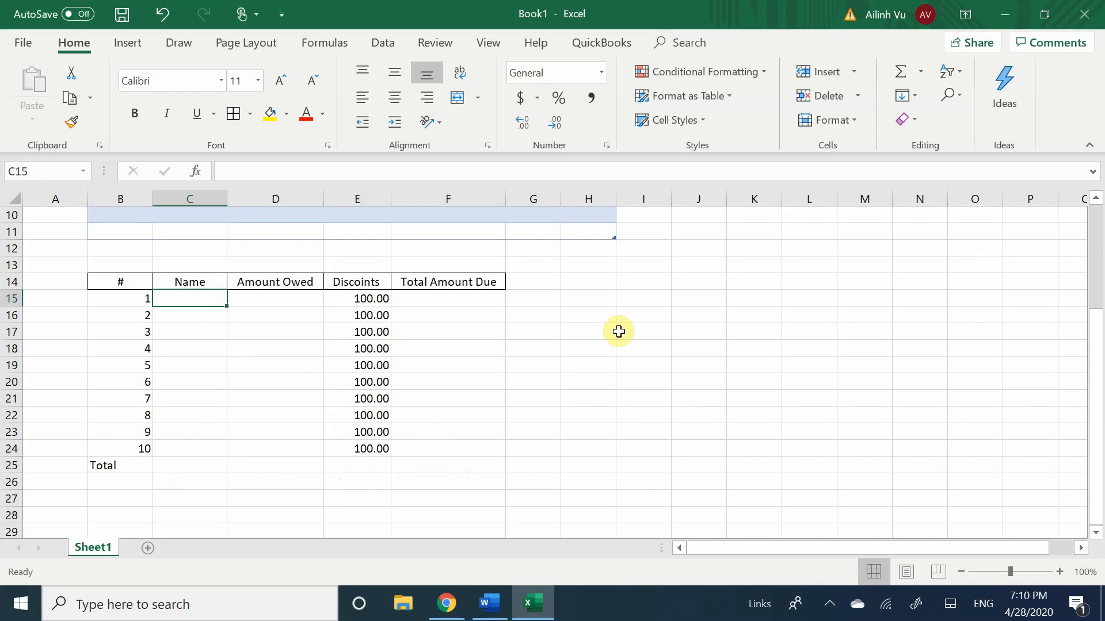
pyautogui.write('Jo')
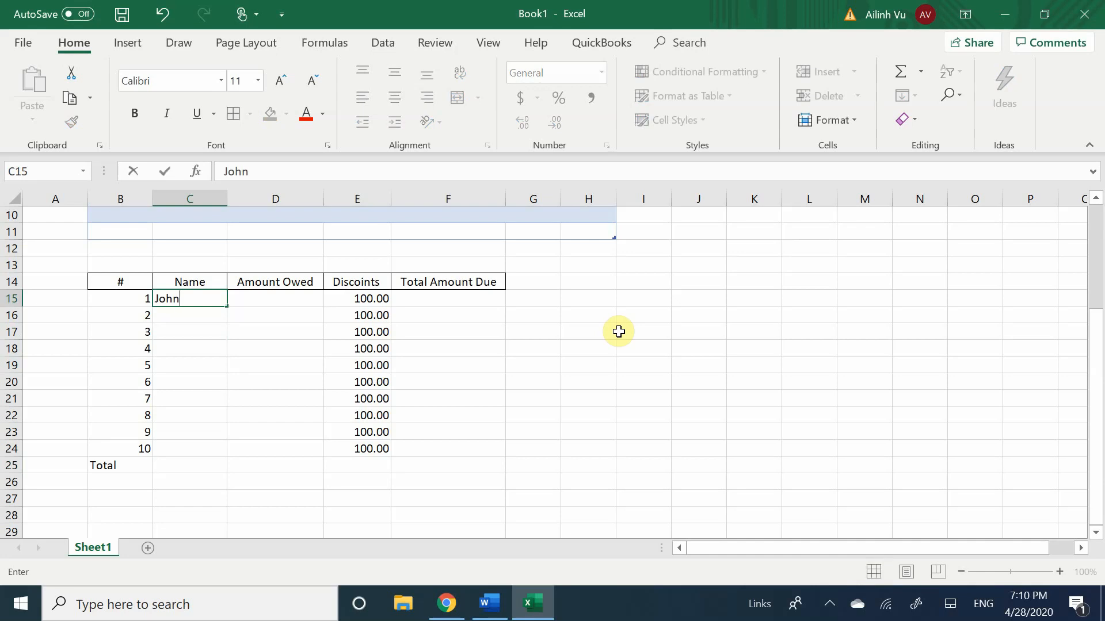
pyautogui.write('hn')
pyautogui.press('Return')
pyautogui.write('Mary')
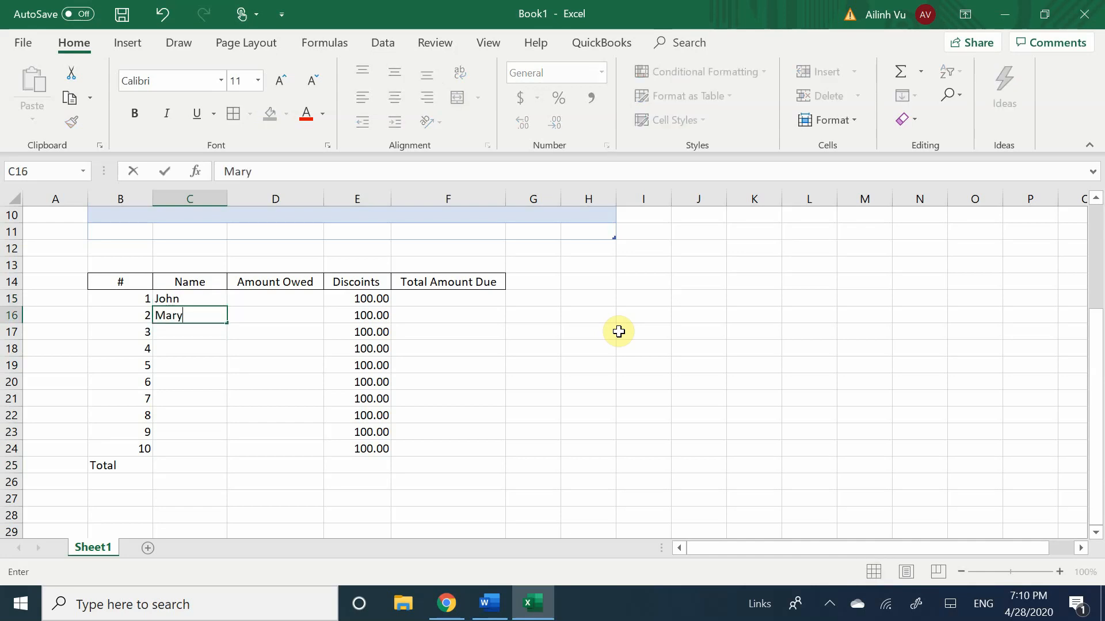
pyautogui.press('Return')
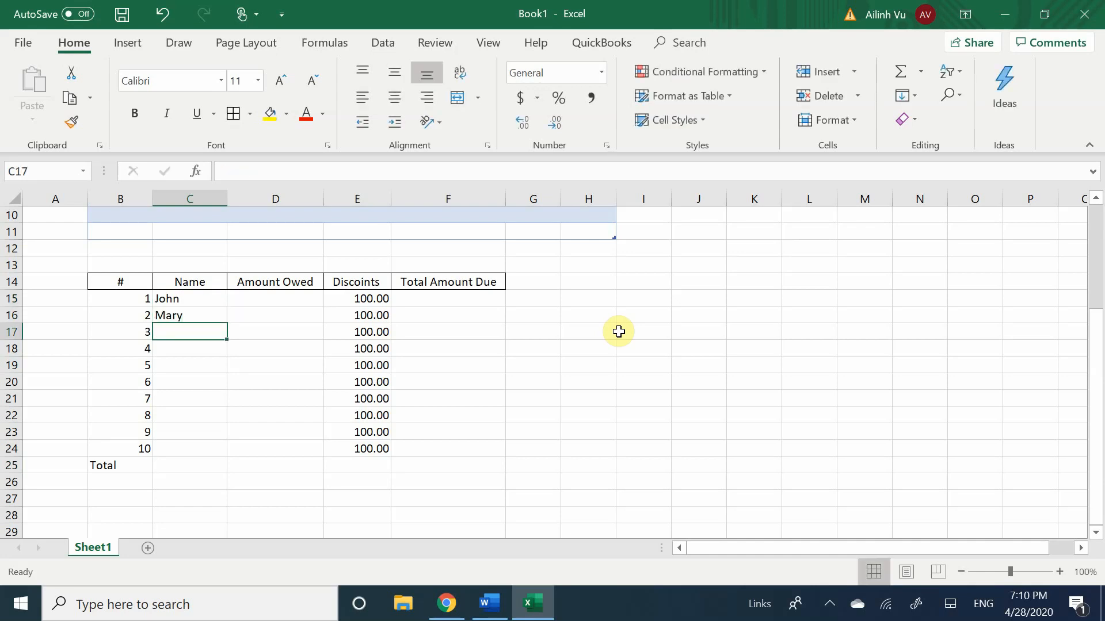
pyautogui.write('Lisa')
pyautogui.press('Return')
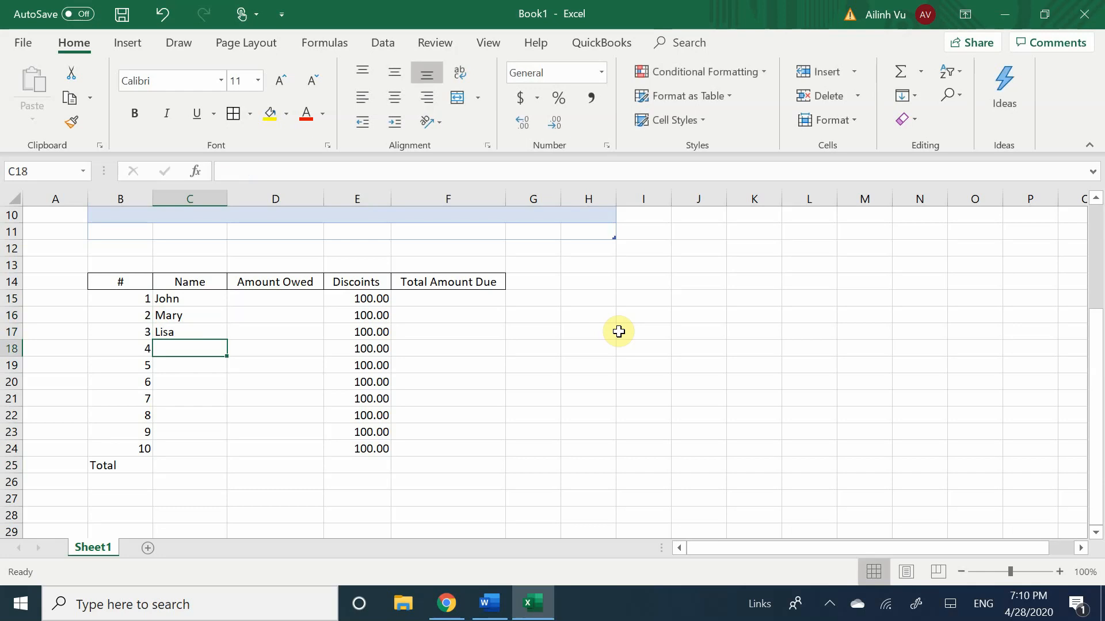
pyautogui.write('R')
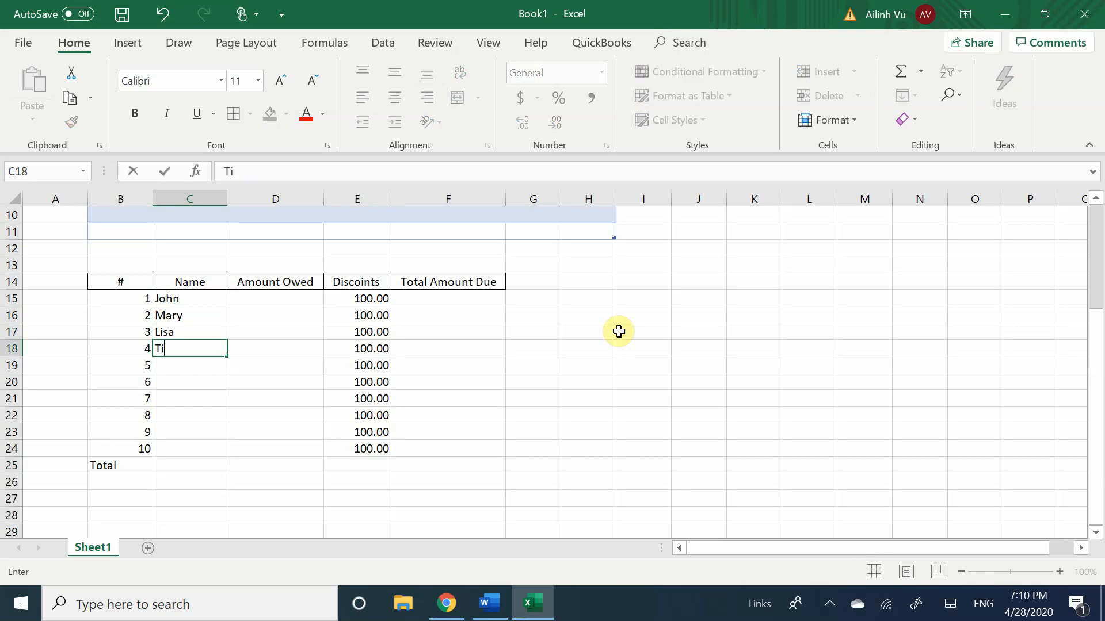
pyautogui.press('Return')
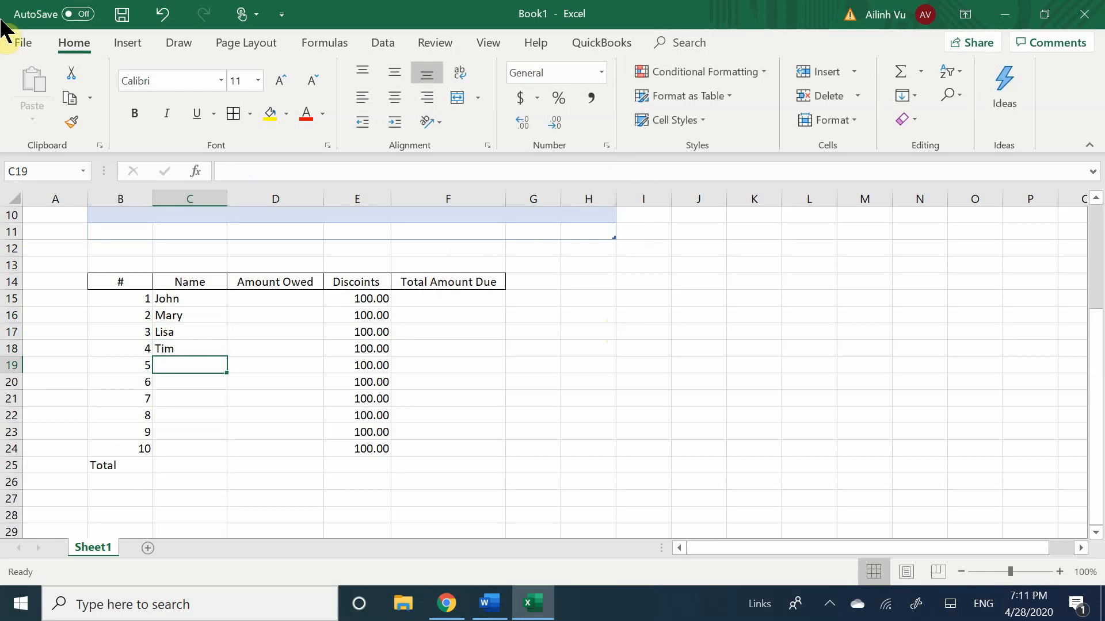
# - Enter the amounts owed 750, 250, 488 and 842 in cells D15 through D18
pyautogui.click(297, 298)
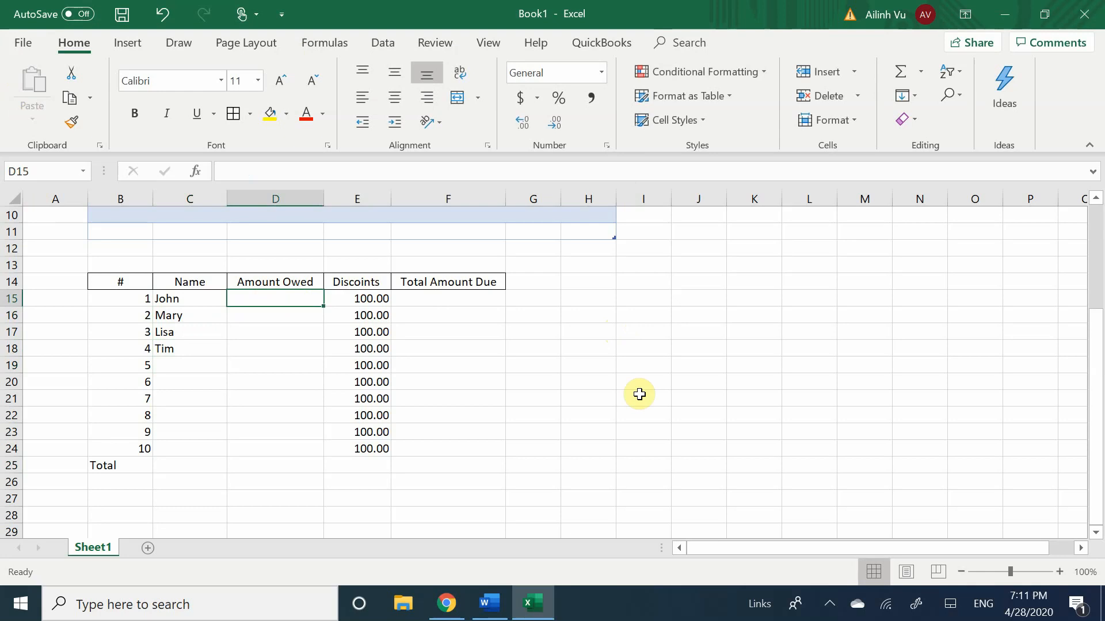
pyautogui.write('750')
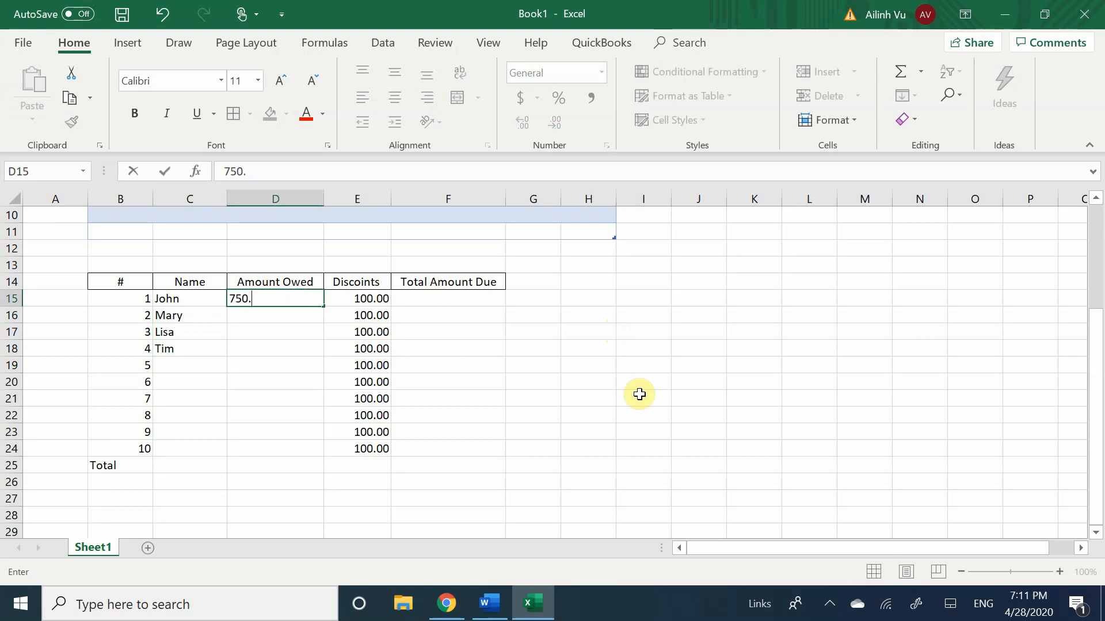
pyautogui.write('.00')
pyautogui.press('Return')
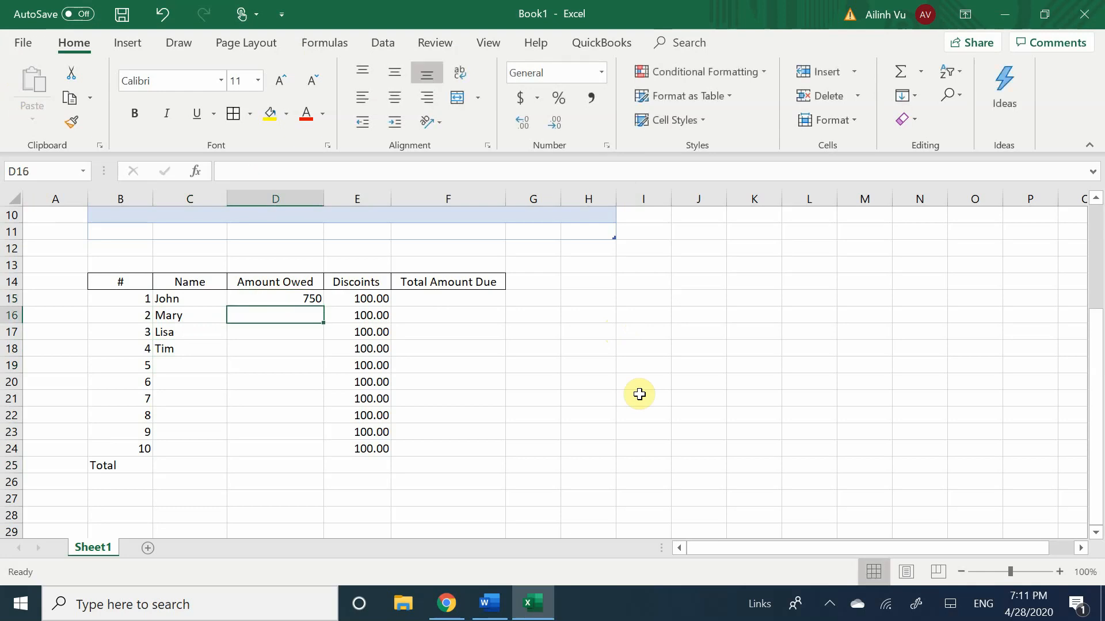
pyautogui.write('250')
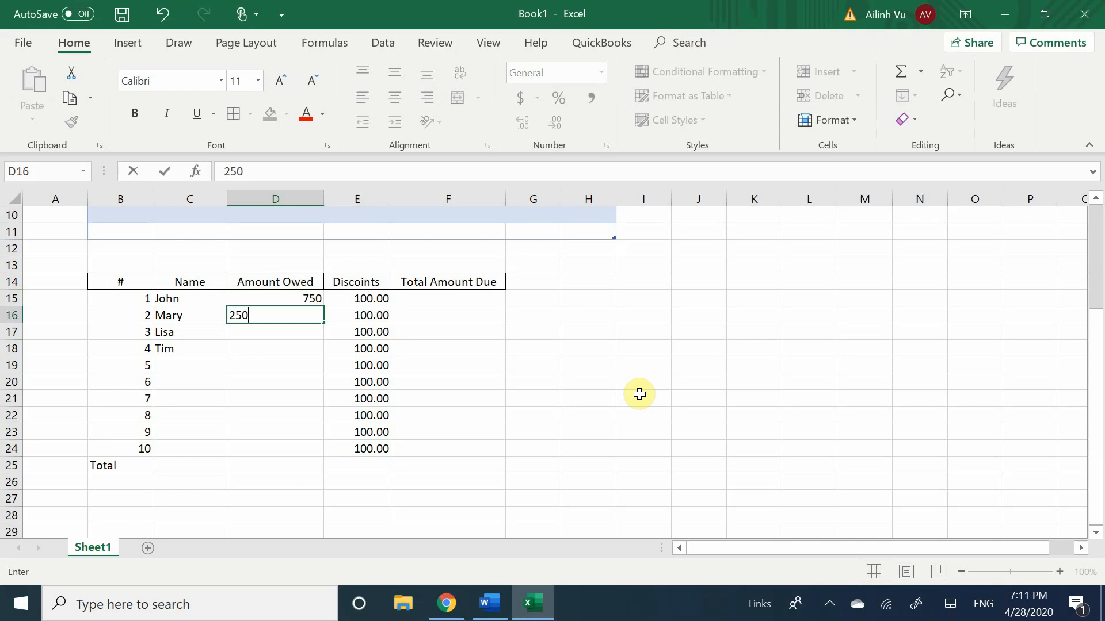
pyautogui.press('Return')
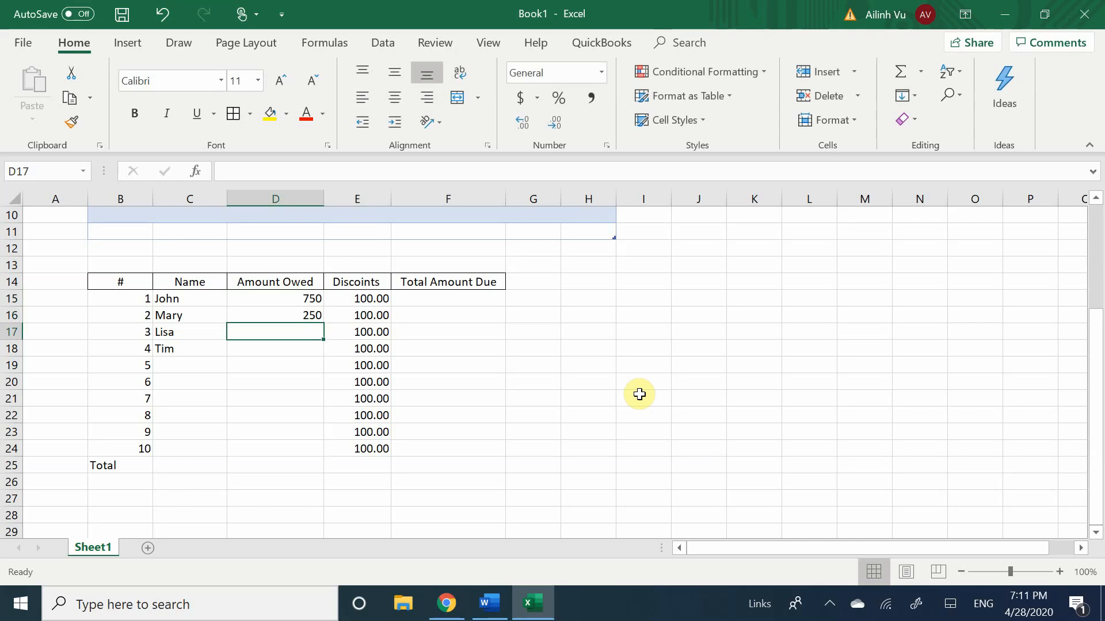
pyautogui.write('488')
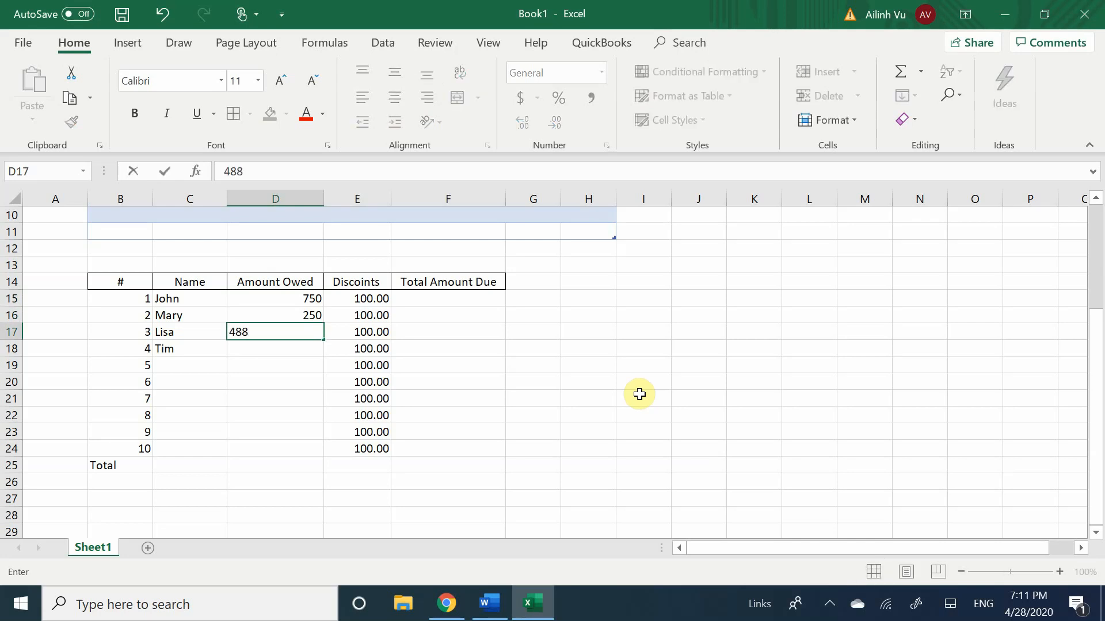
pyautogui.press('Return')
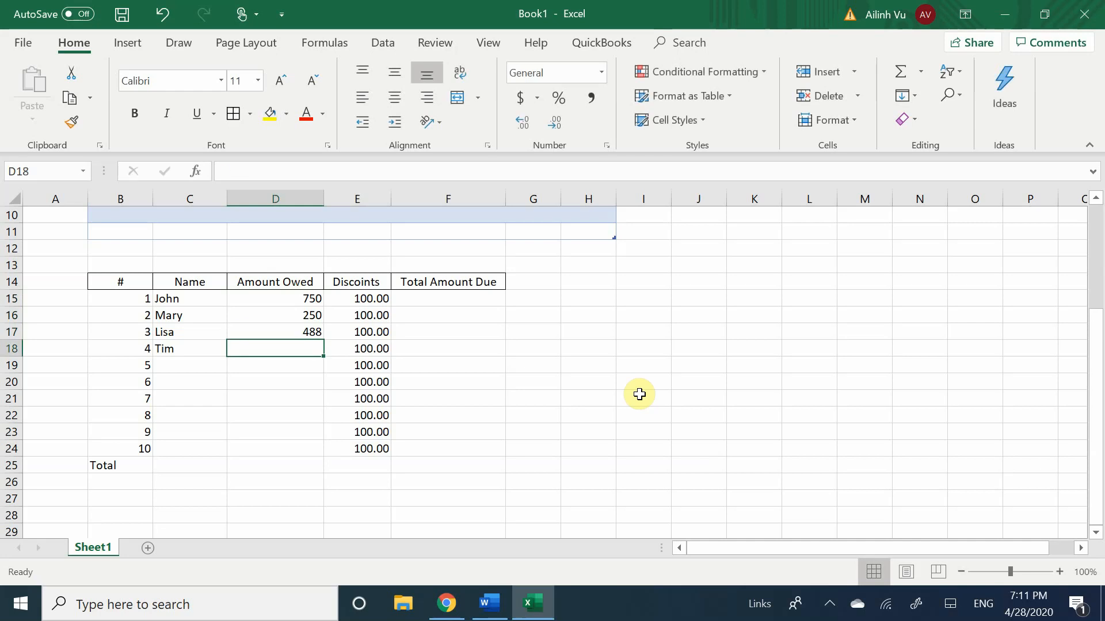
pyautogui.write('842')
pyautogui.press('Return')
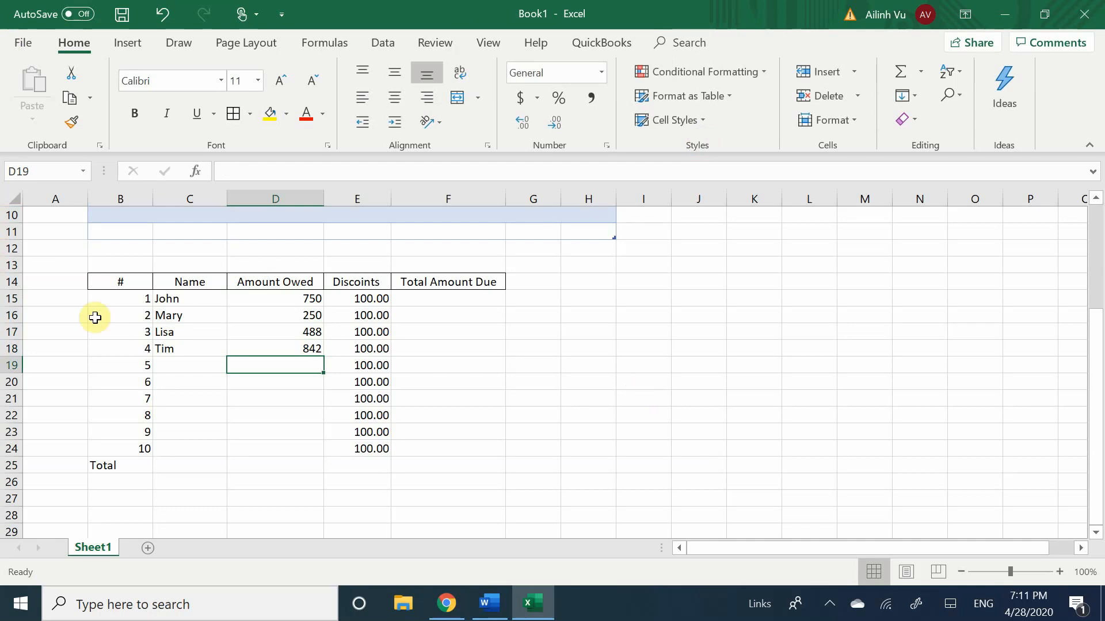
# - Format the amounts owed in cells D15 through D18 to show two decimal places
pyautogui.moveTo(262, 295); pyautogui.dragTo(286, 351)
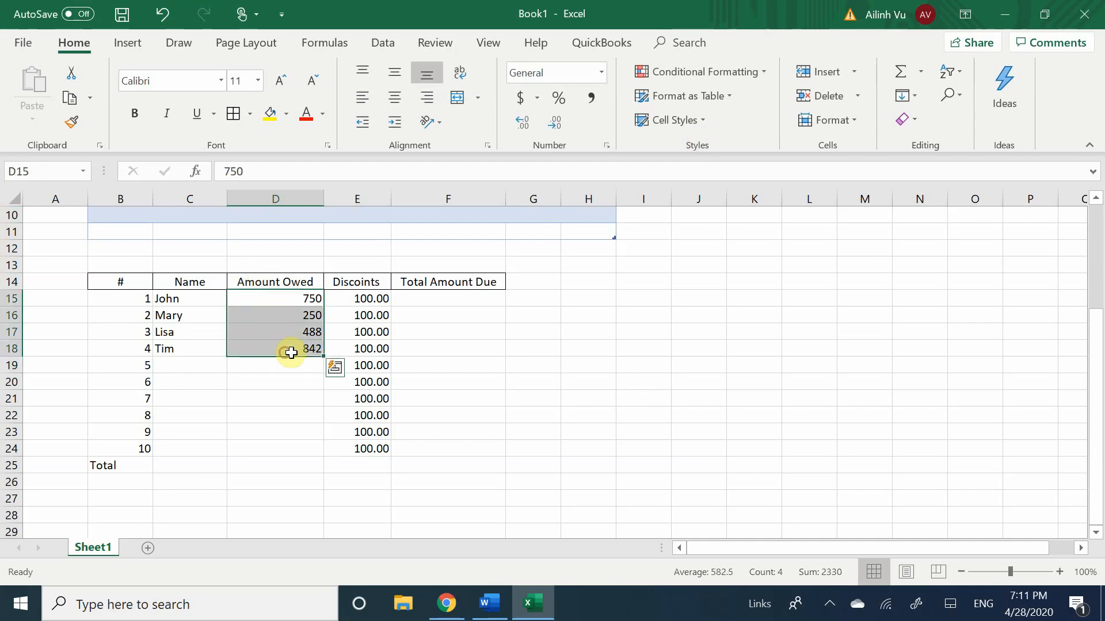
pyautogui.click(522, 123)
pyautogui.click(523, 124)
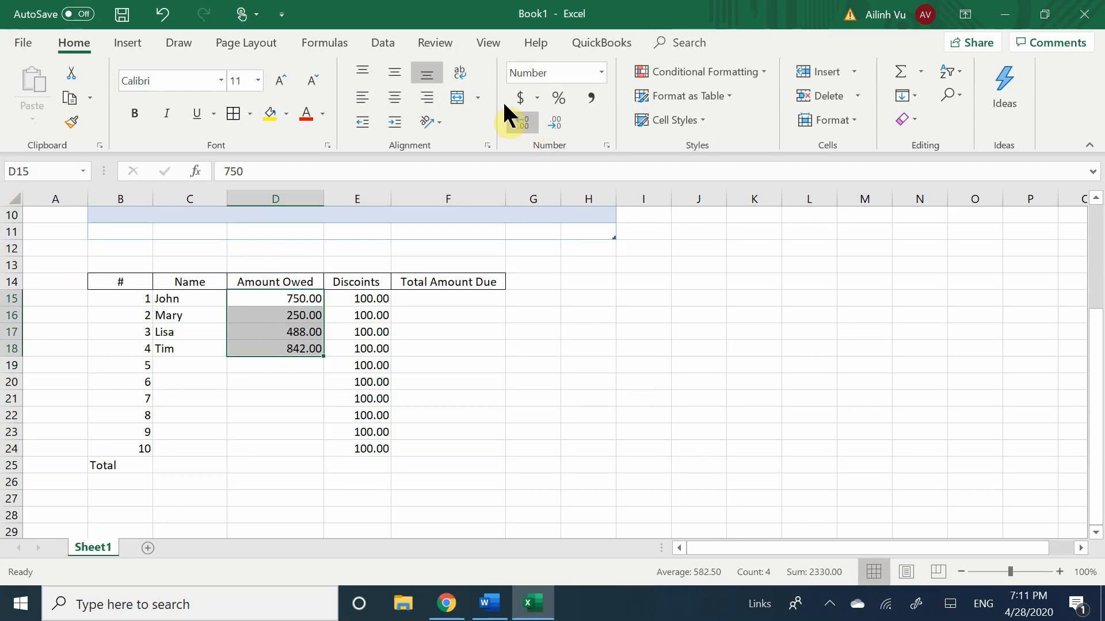
pyautogui.click(285, 350)
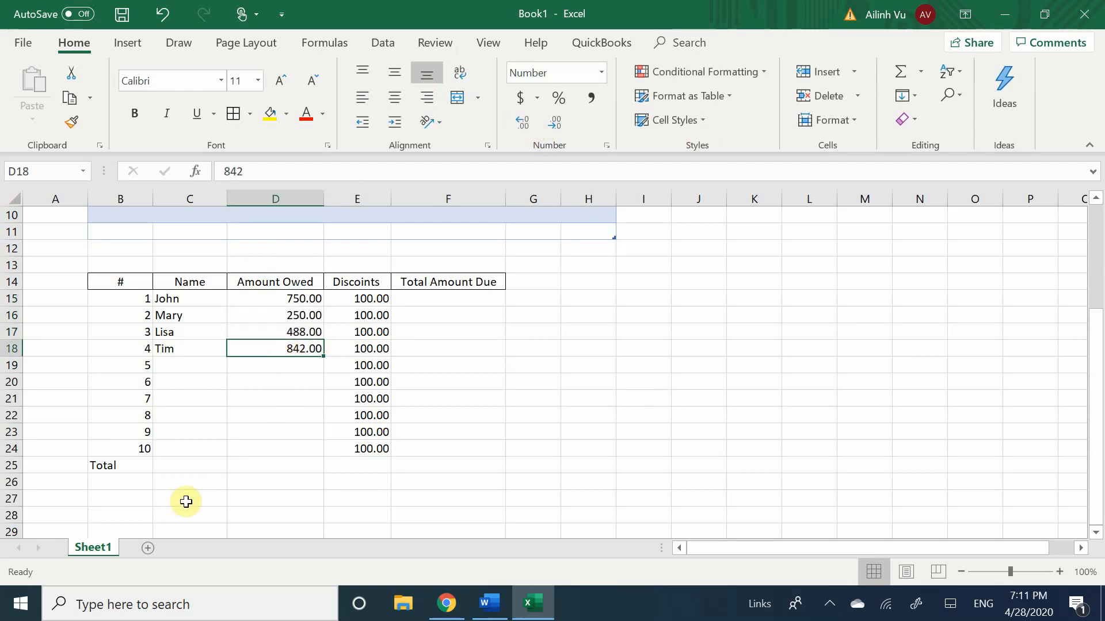
pyautogui.click(192, 449)
pyautogui.click(200, 466)
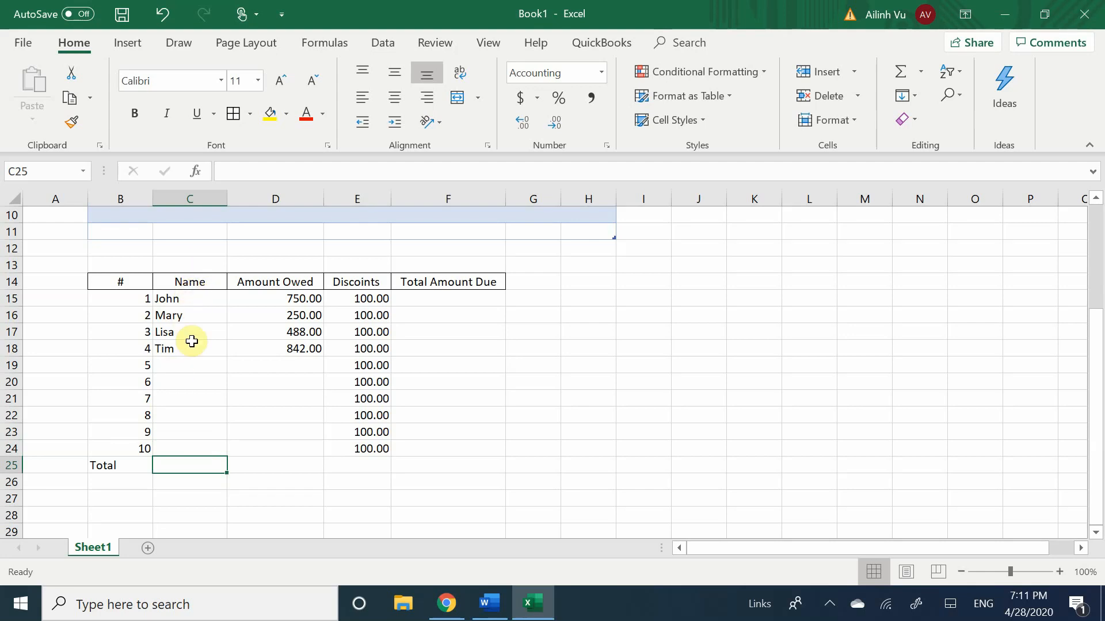
pyautogui.click(262, 463)
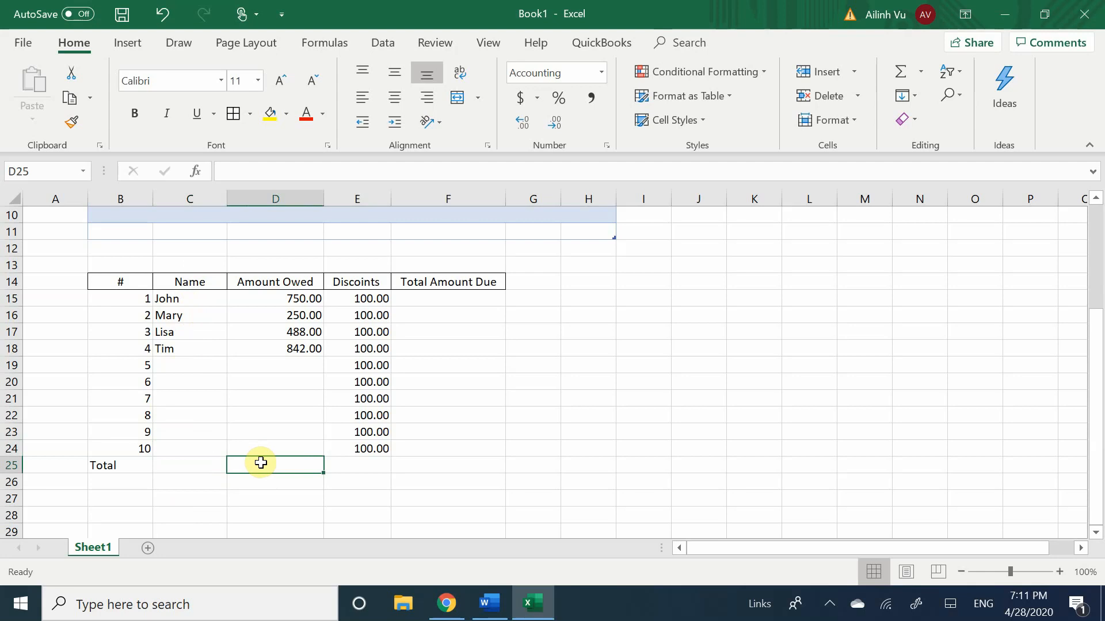
pyautogui.write('=')
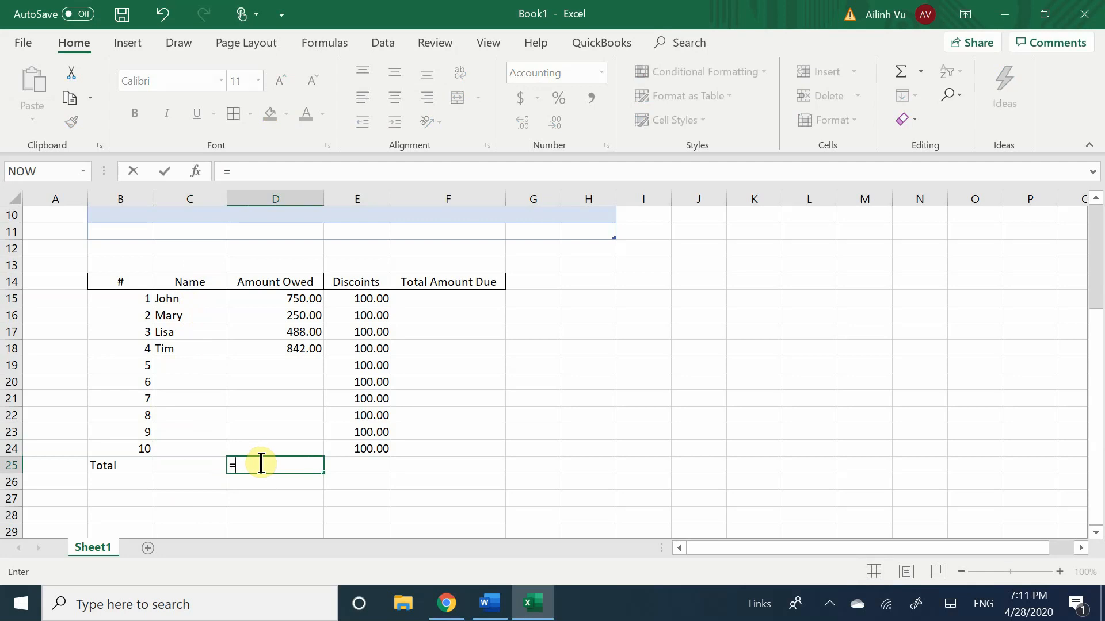
pyautogui.press('BackSpace')
pyautogui.press('Return')
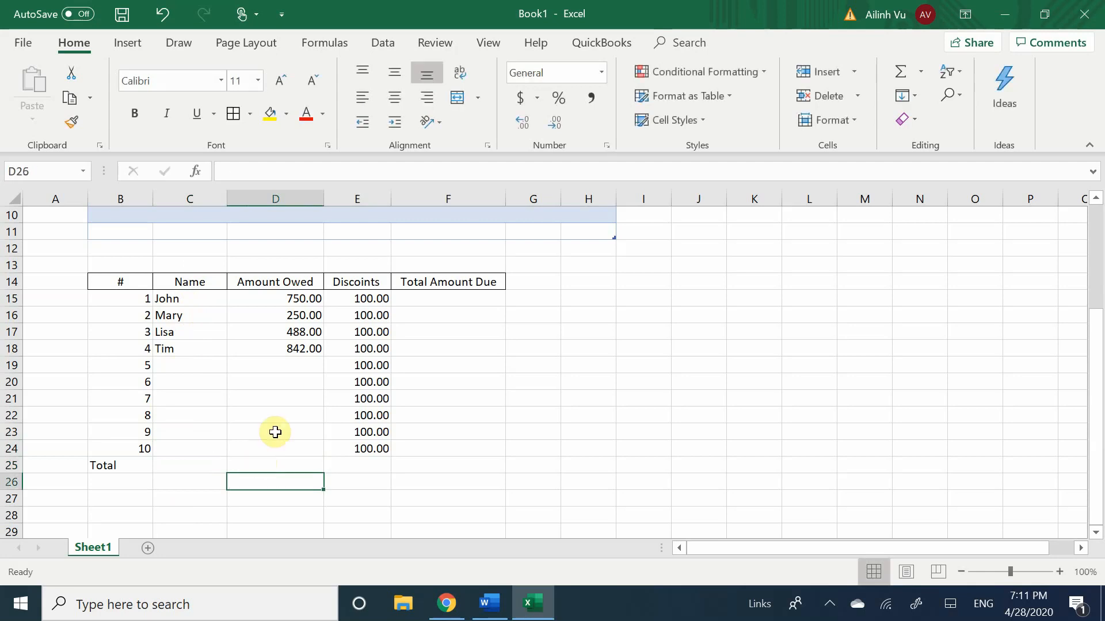
pyautogui.moveTo(279, 302); pyautogui.dragTo(288, 363)
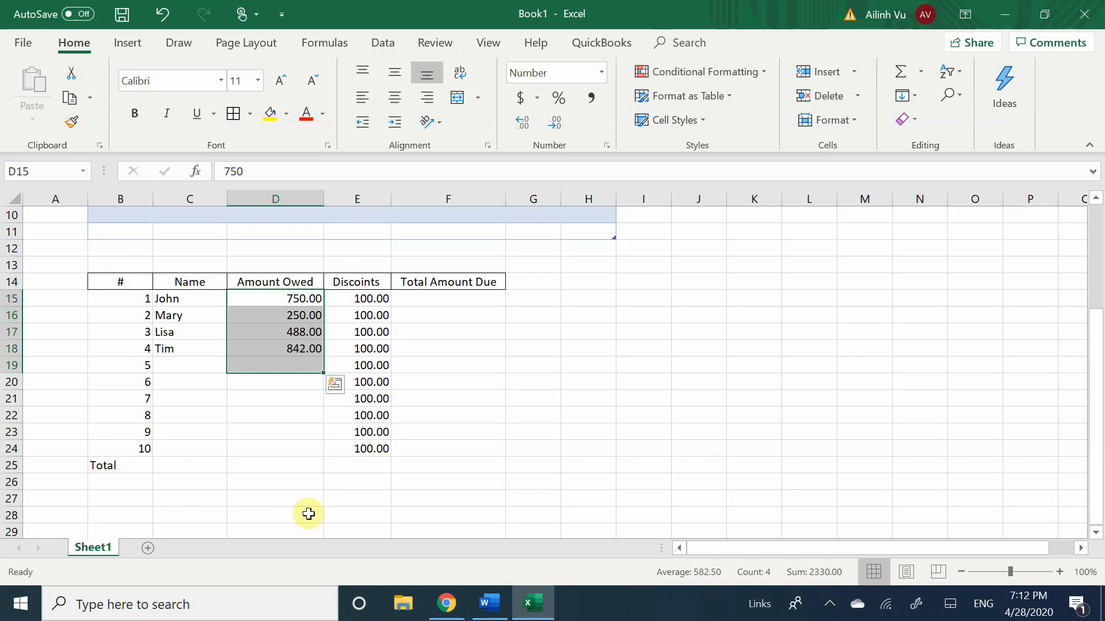
# - Total the "Amount Owed" column in cell D25 with a SUM formula covering D15:D24
pyautogui.click(259, 468)
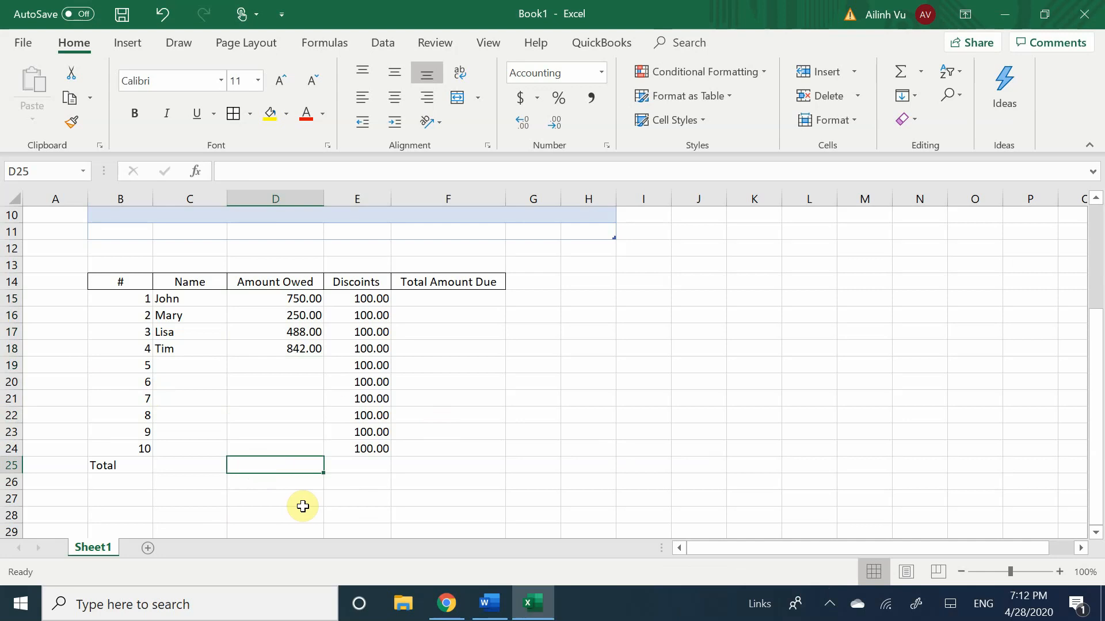
pyautogui.write('=sy')
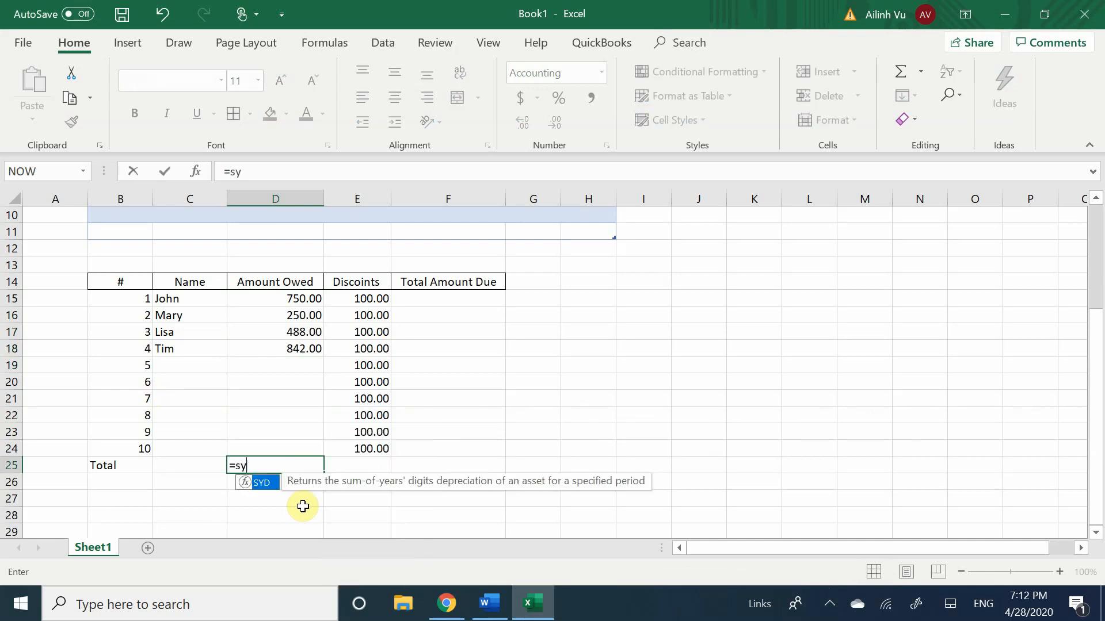
pyautogui.press('BackSpace')
pyautogui.write('um')
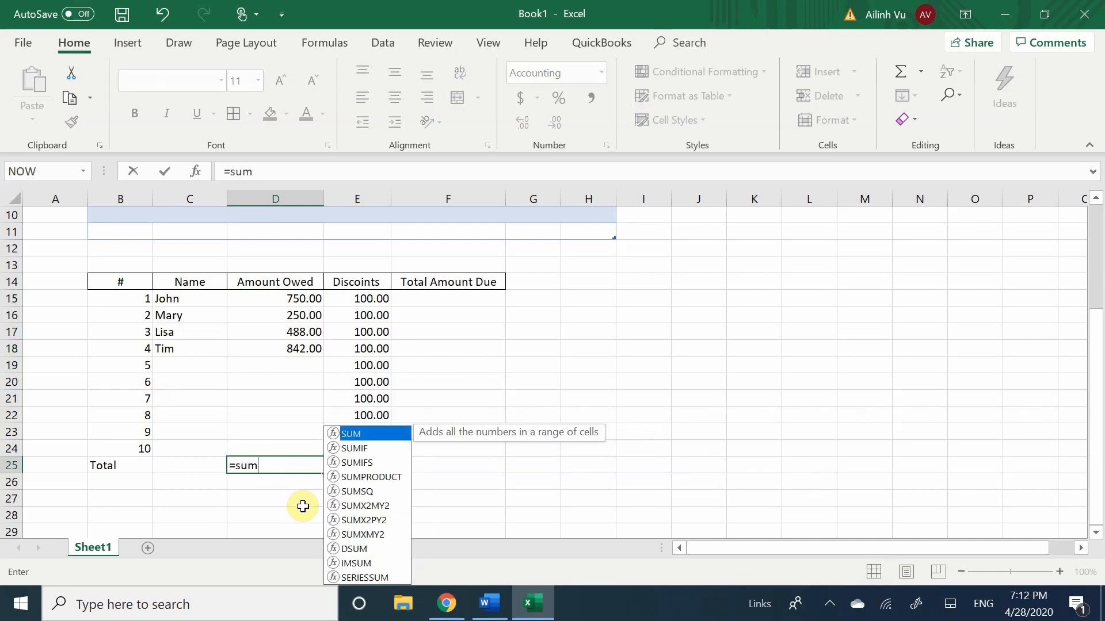
pyautogui.write('(')
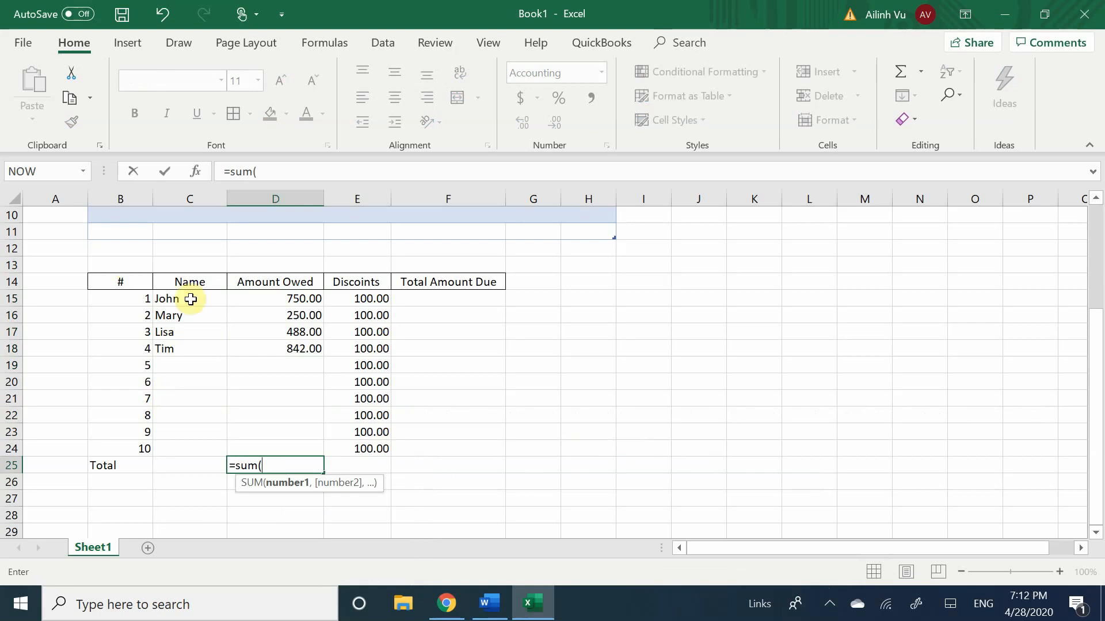
pyautogui.click(266, 294)
pyautogui.moveTo(266, 294); pyautogui.dragTo(299, 442)
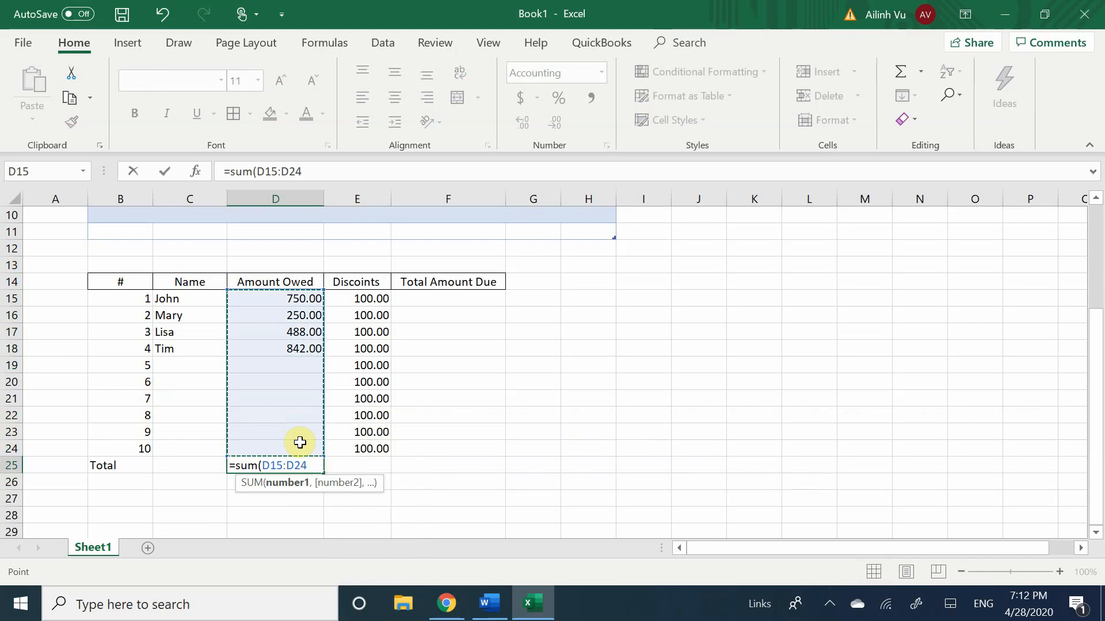
pyautogui.press('Return')
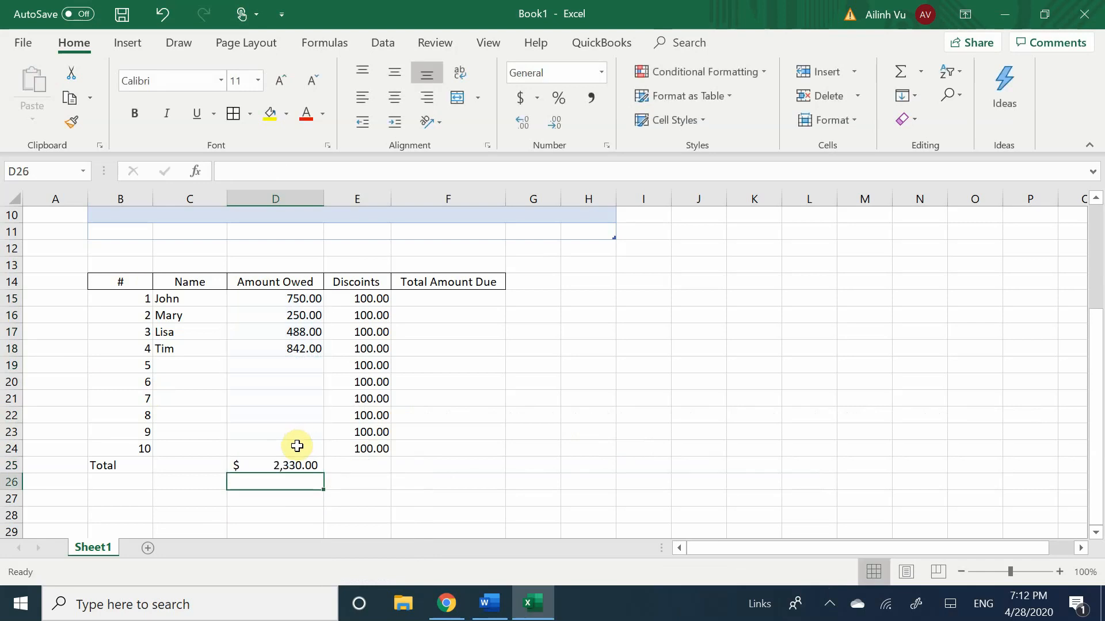
pyautogui.click(254, 467)
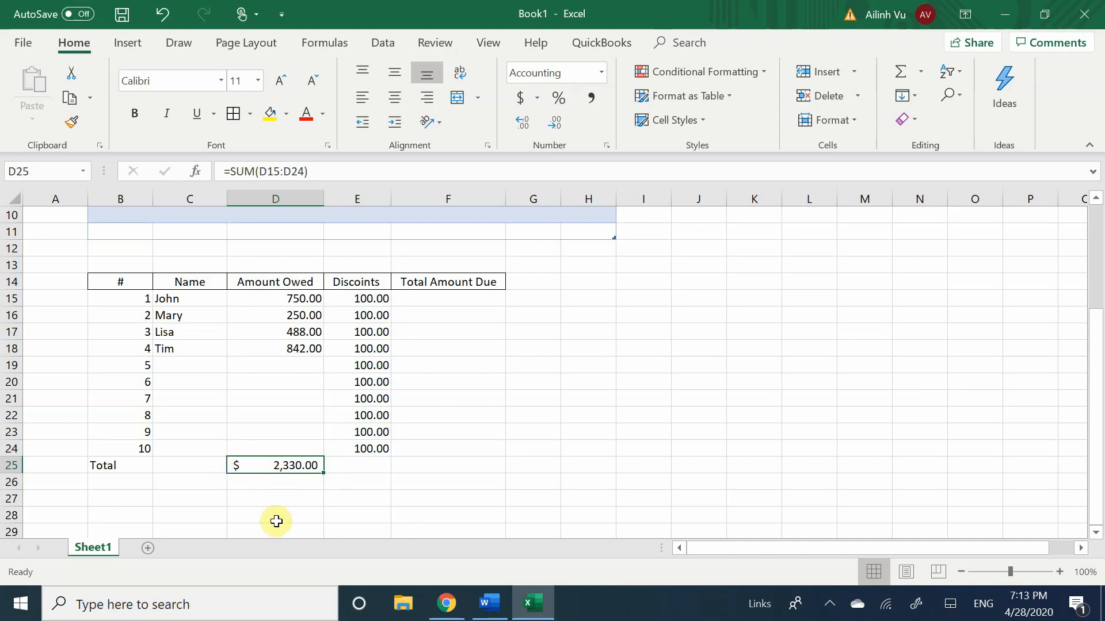
# - Fill in the fifth row with a person's first name in cell C19 and an amount owed of 500 in cell D19
pyautogui.click(189, 367)
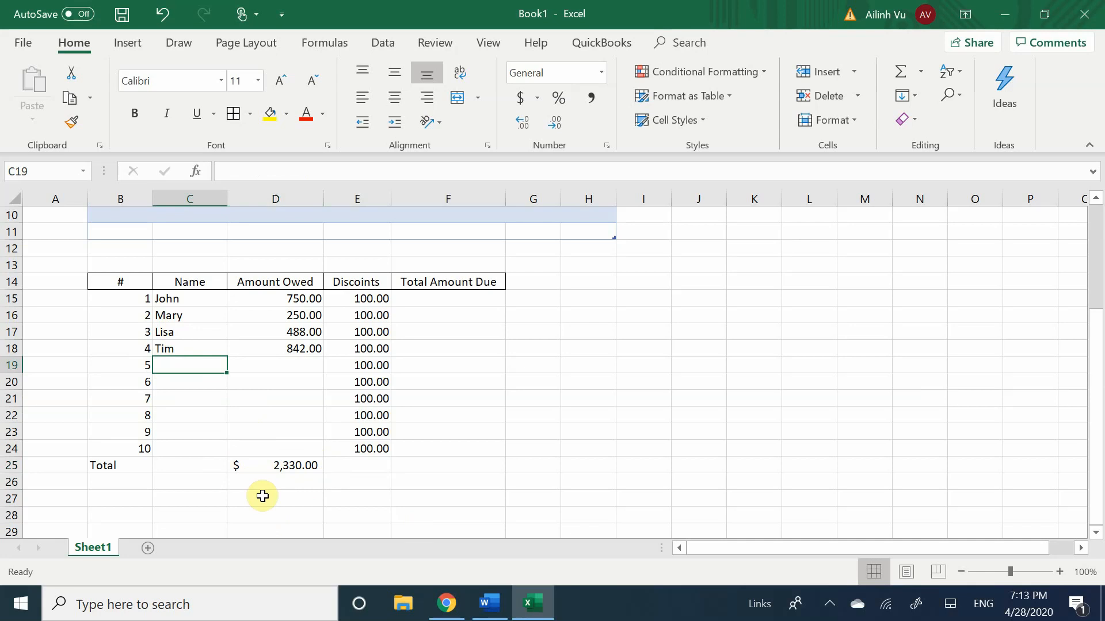
pyautogui.write('D')
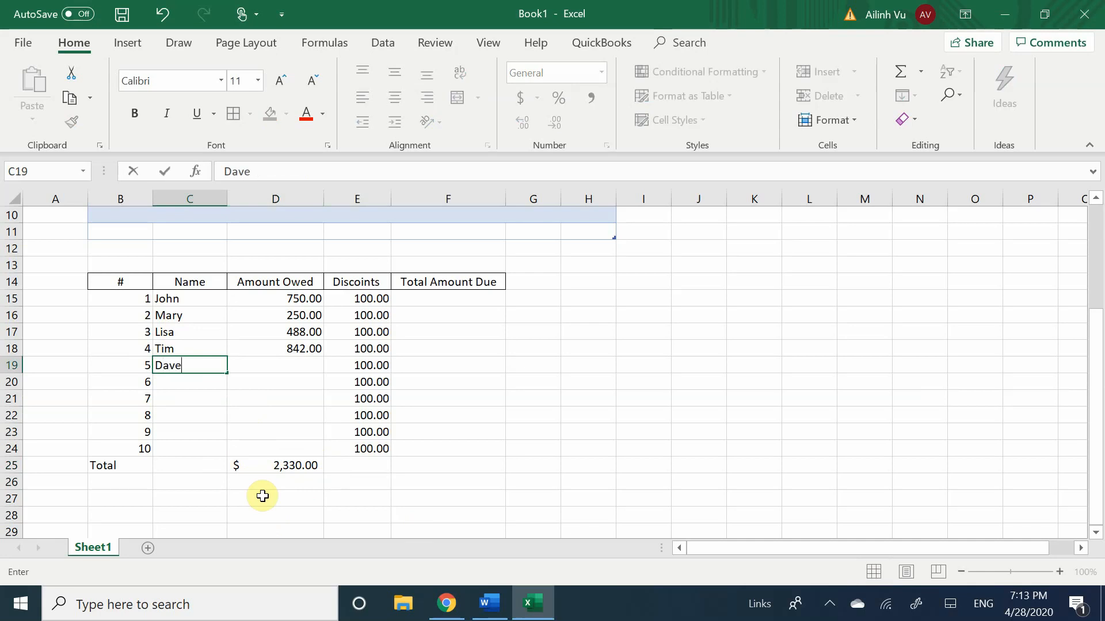
pyautogui.write('ave')
pyautogui.press('Return')
pyautogui.click(282, 365)
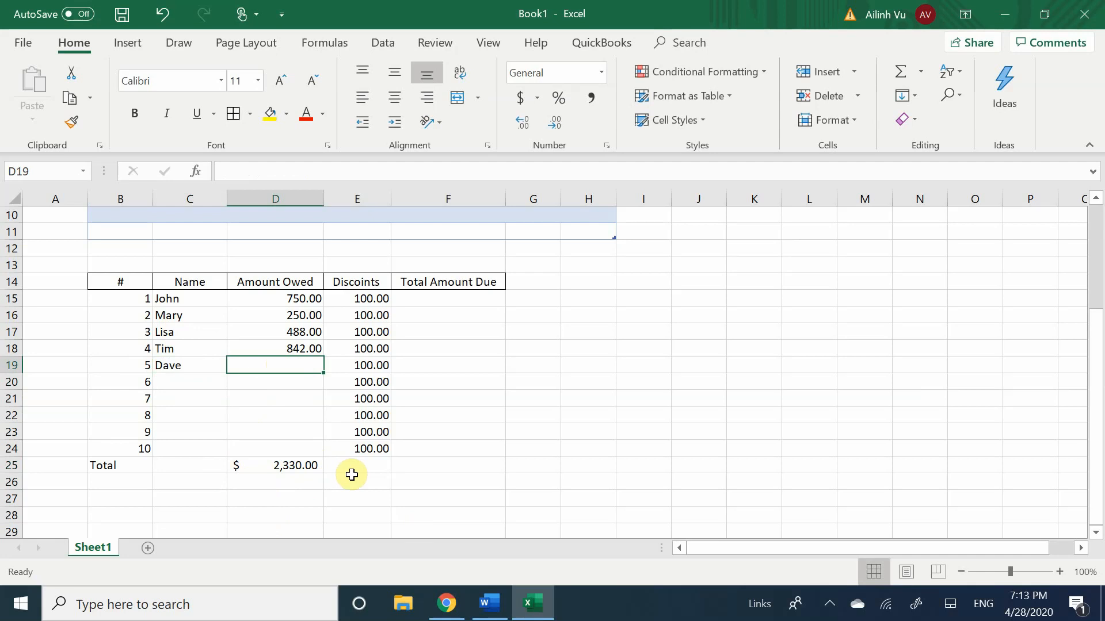
pyautogui.write('500')
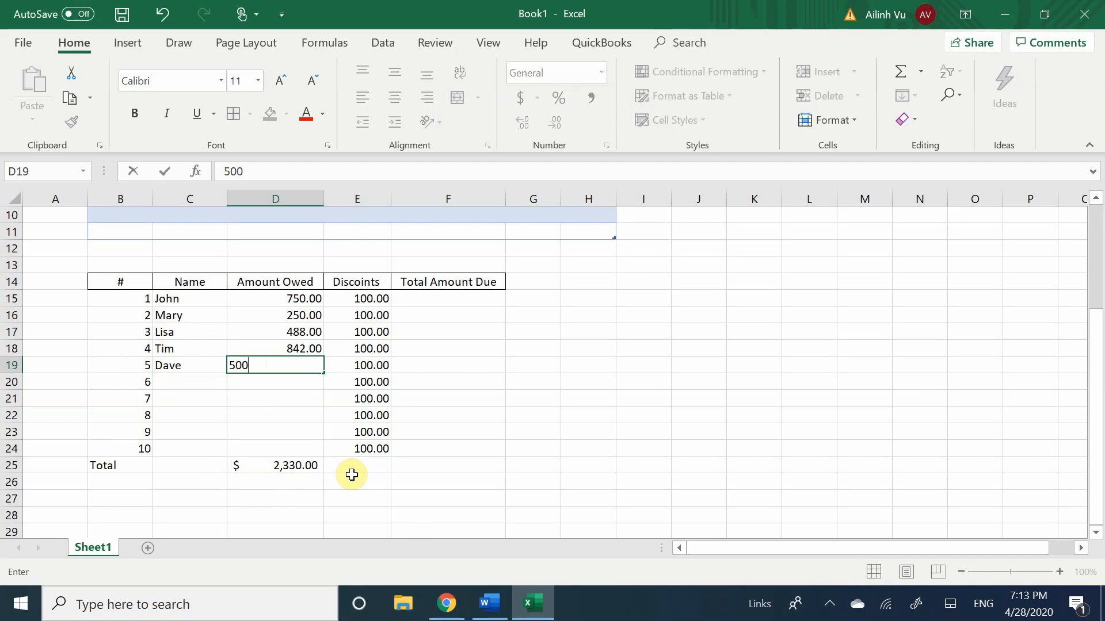
pyautogui.press('Return')
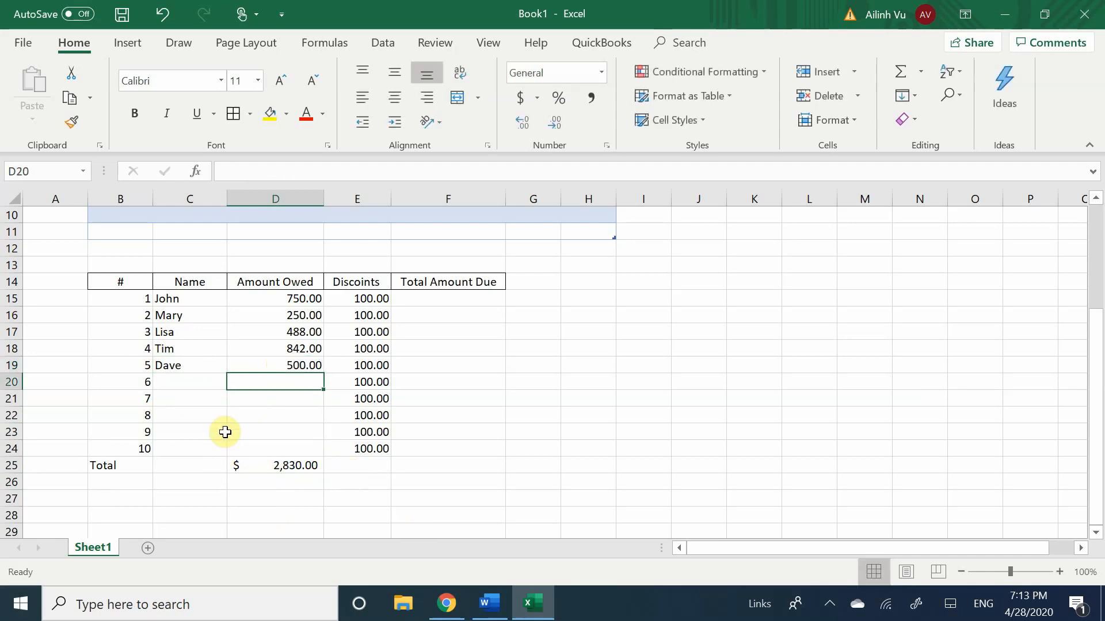
pyautogui.press('Down')
pyautogui.press('Down')
pyautogui.press('Down')
pyautogui.press('Down')
pyautogui.press('Down')
pyautogui.press('Down')
pyautogui.moveTo(281, 386); pyautogui.dragTo(281, 438)
pyautogui.click(281, 438)
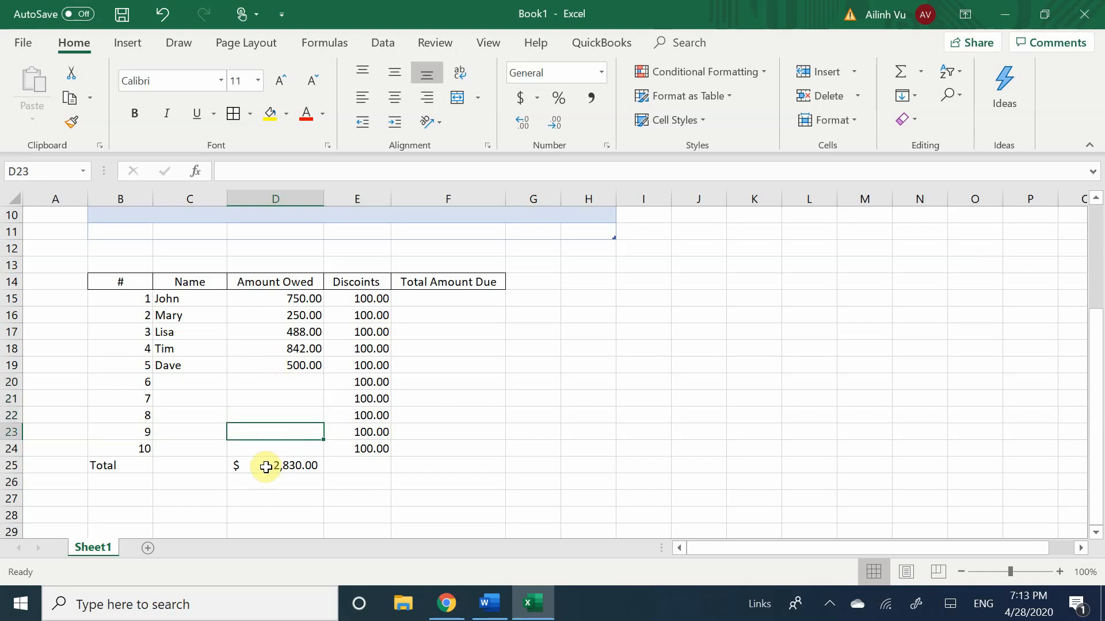
# - Copy the SUM formula from cell D25 across the total row into cells E25 and F25
pyautogui.click(288, 467)
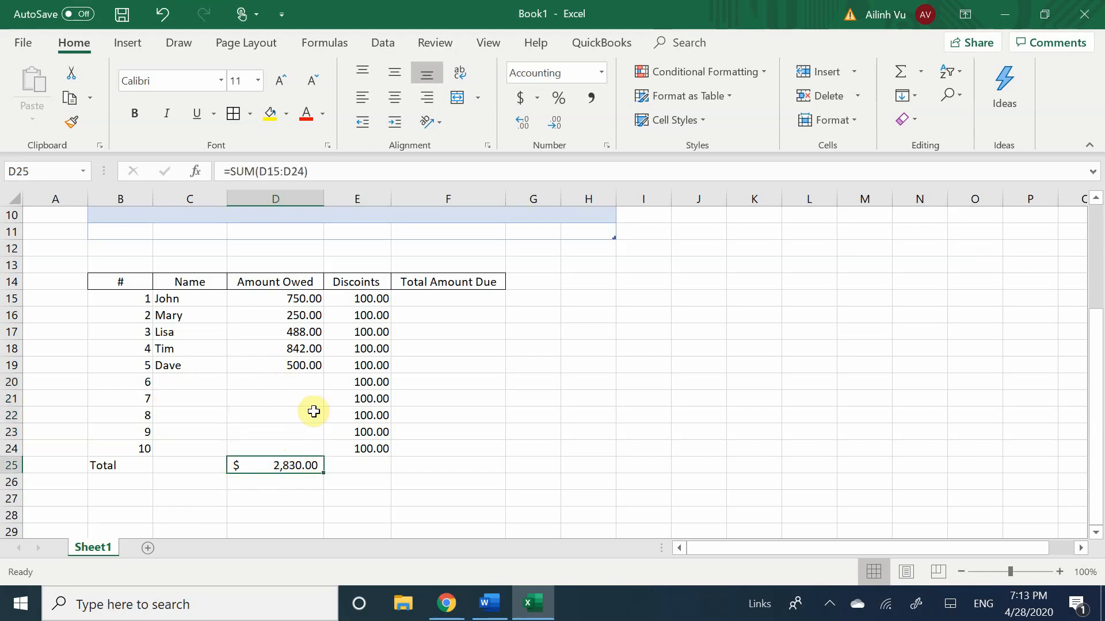
pyautogui.click(352, 467)
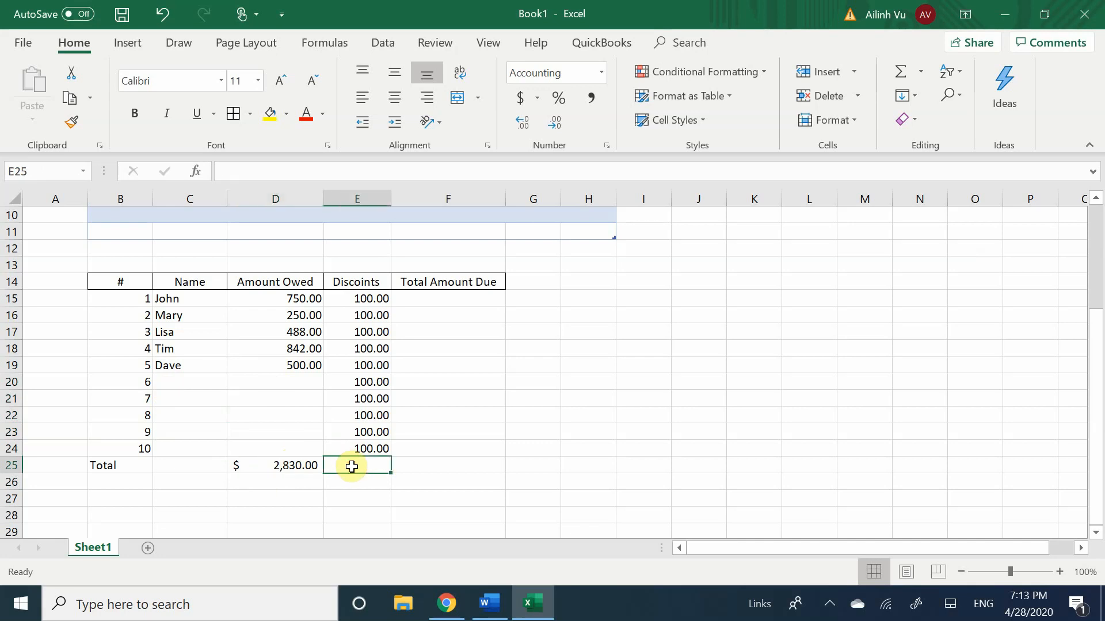
pyautogui.click(296, 470)
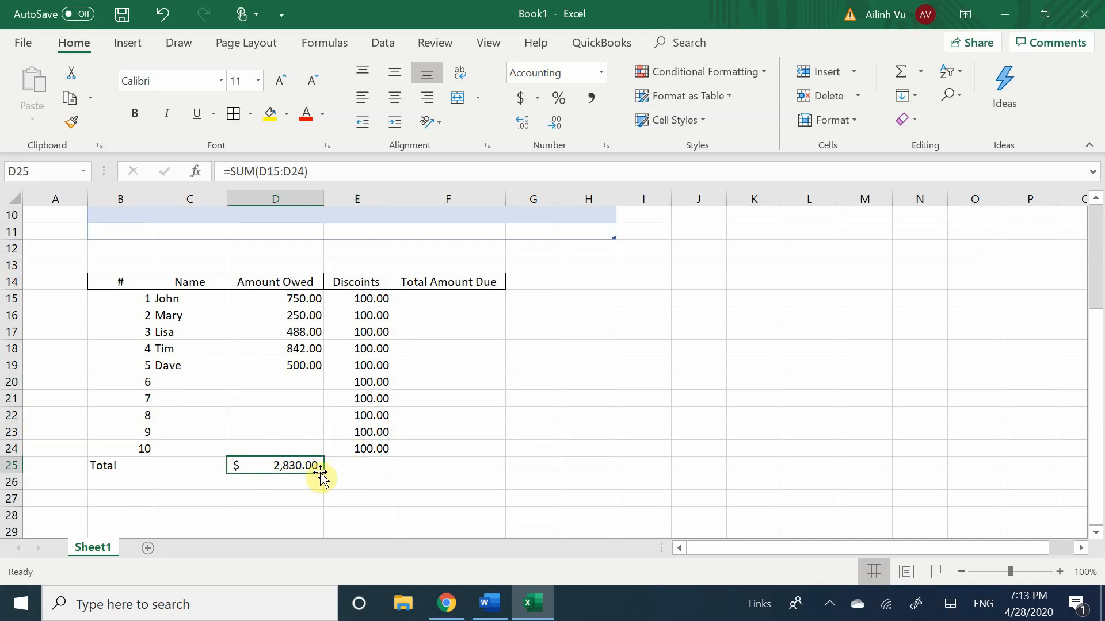
pyautogui.moveTo(322, 474); pyautogui.dragTo(453, 466)
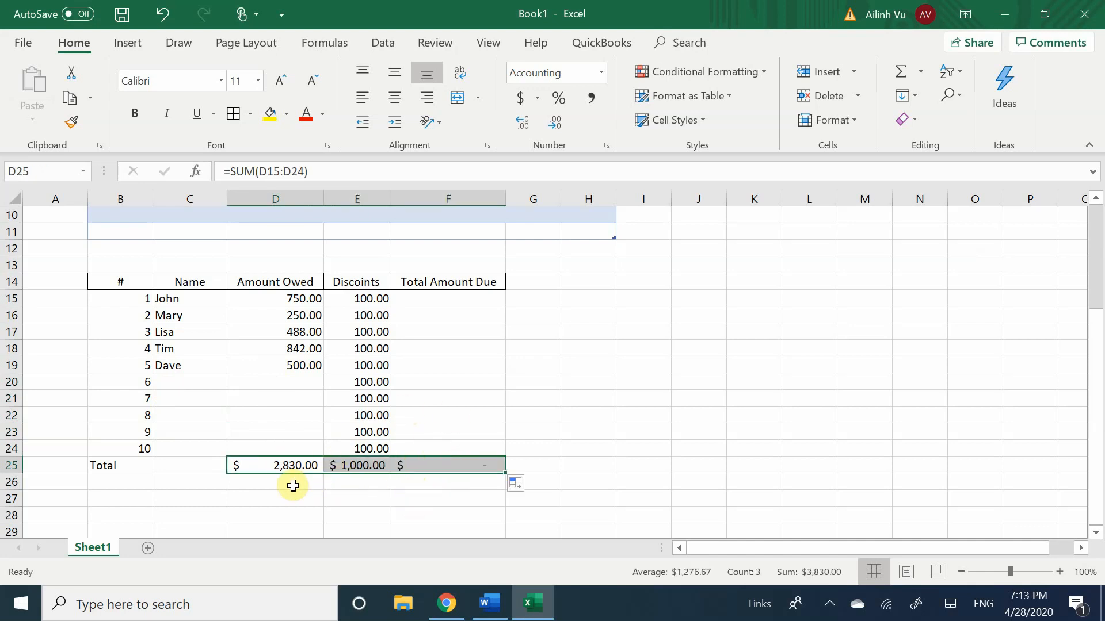
pyautogui.click(297, 486)
pyautogui.click(367, 466)
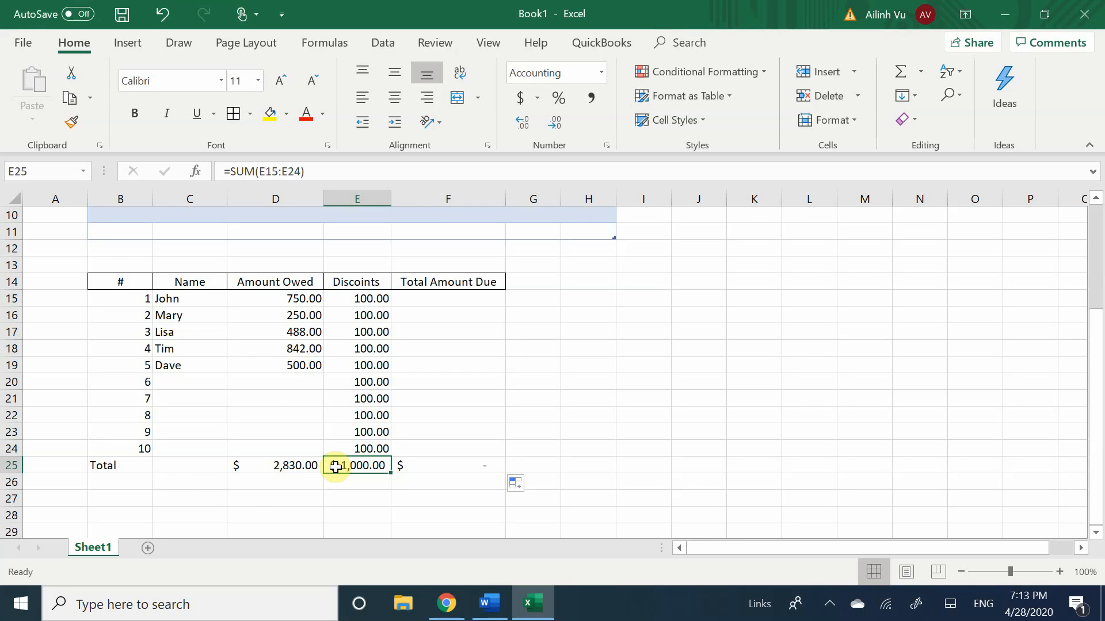
pyautogui.click(440, 300)
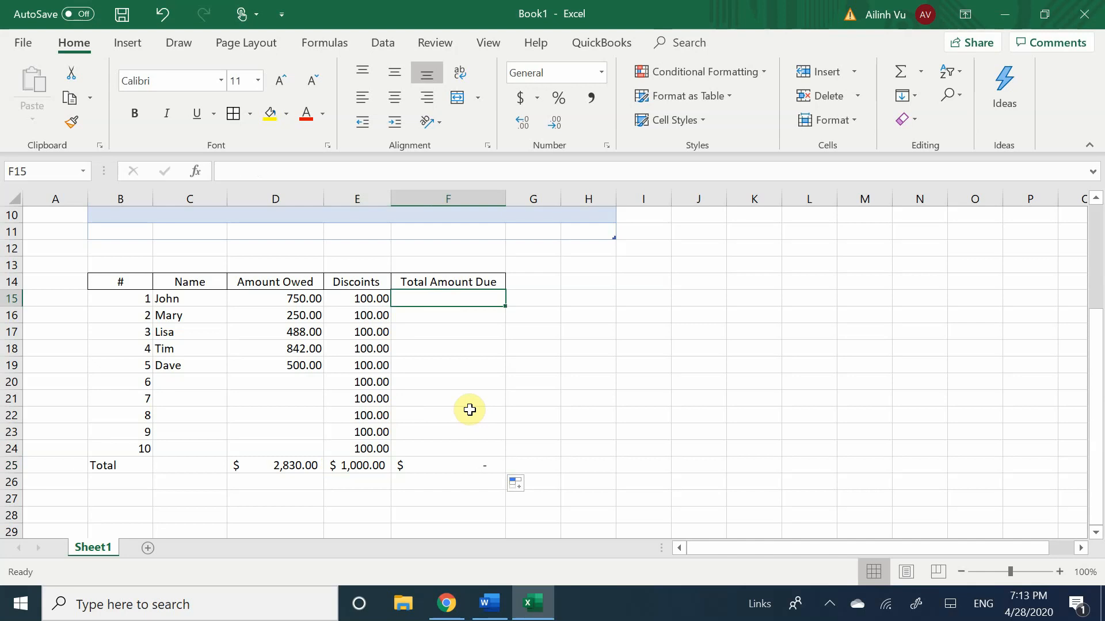
pyautogui.write('=')
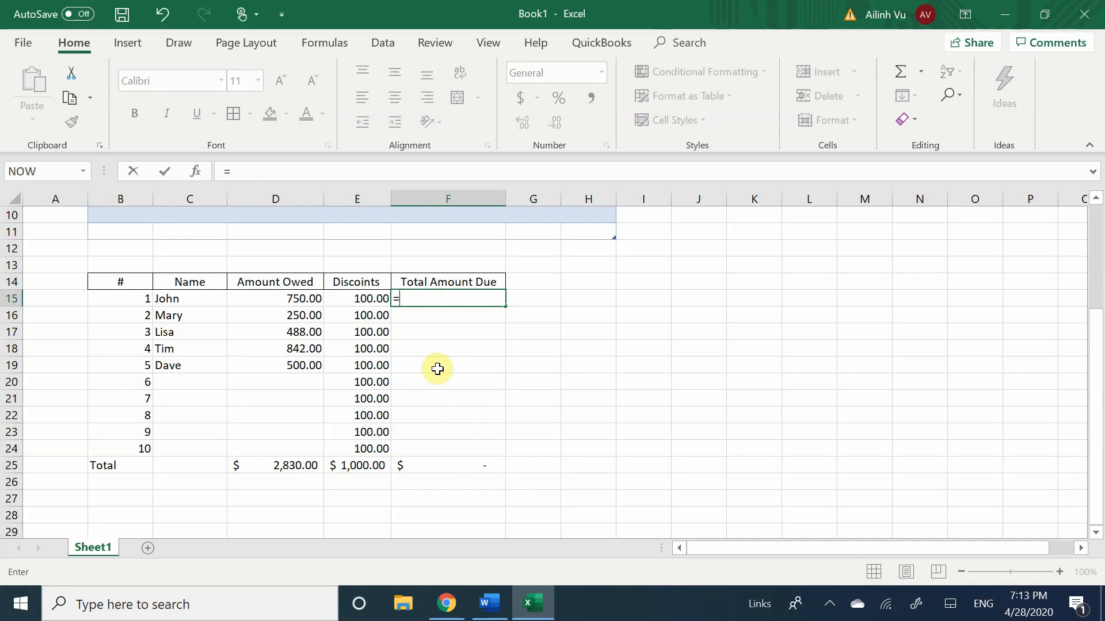
pyautogui.press('BackSpace')
pyautogui.press('Return')
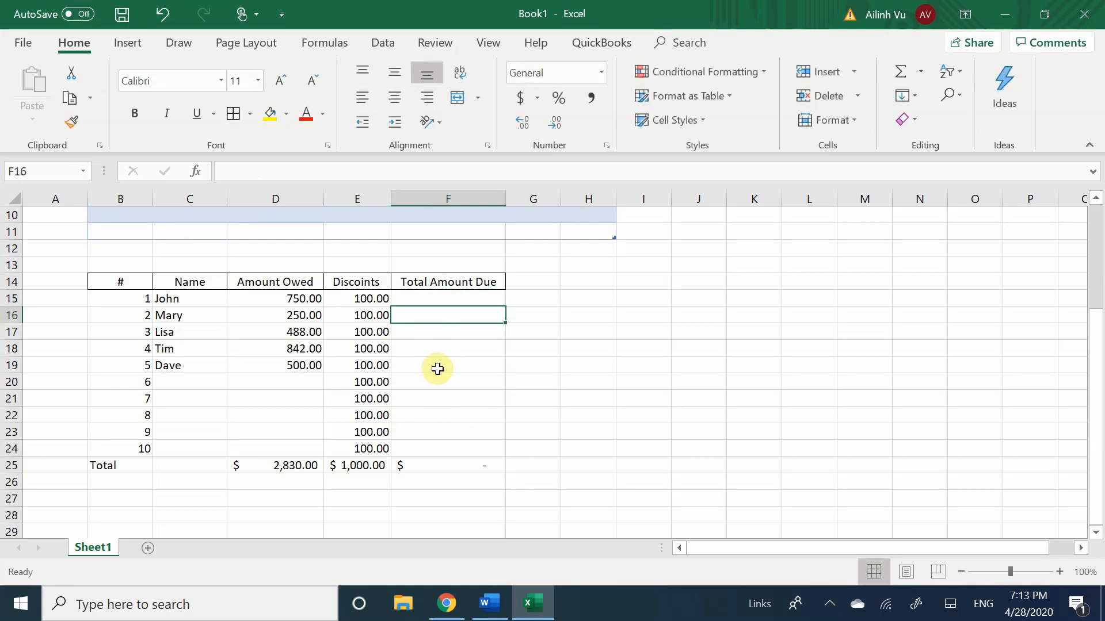
# - Calculate the first row's "Total Amount Due" in cell F15 with the formula =D15-E15
pyautogui.press('Up')
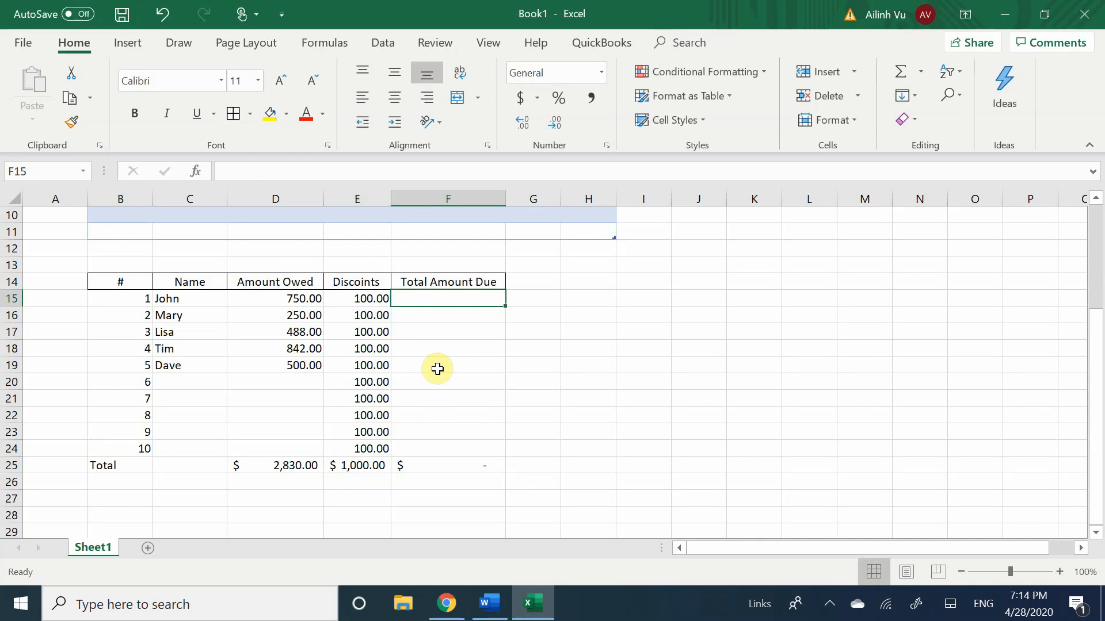
pyautogui.write('=')
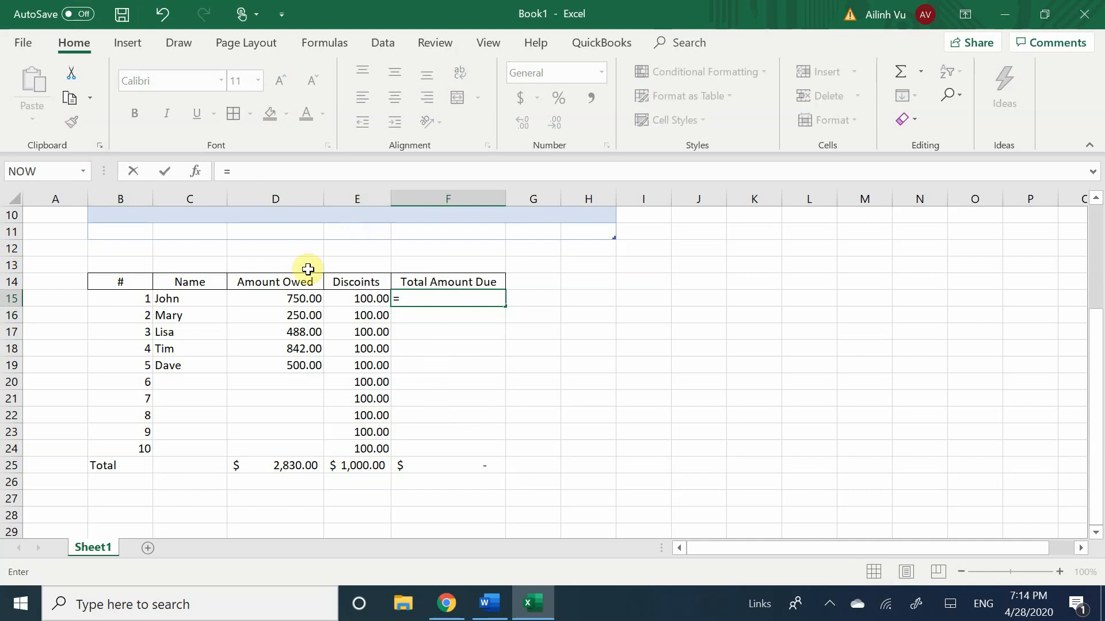
pyautogui.click(295, 297)
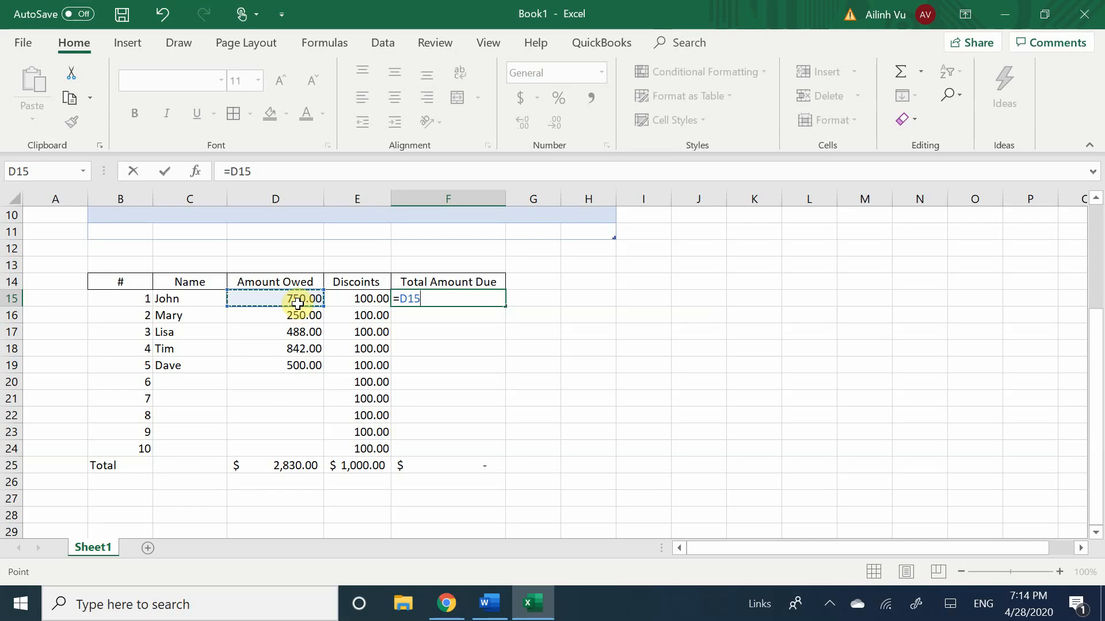
pyautogui.write('-')
pyautogui.click(352, 301)
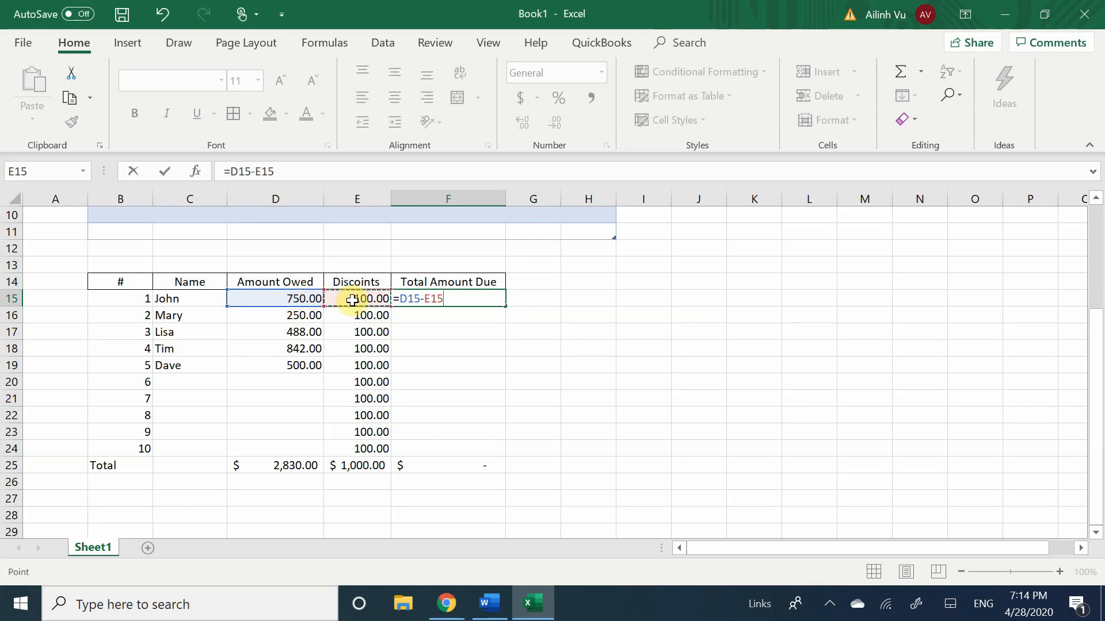
pyautogui.press('Return')
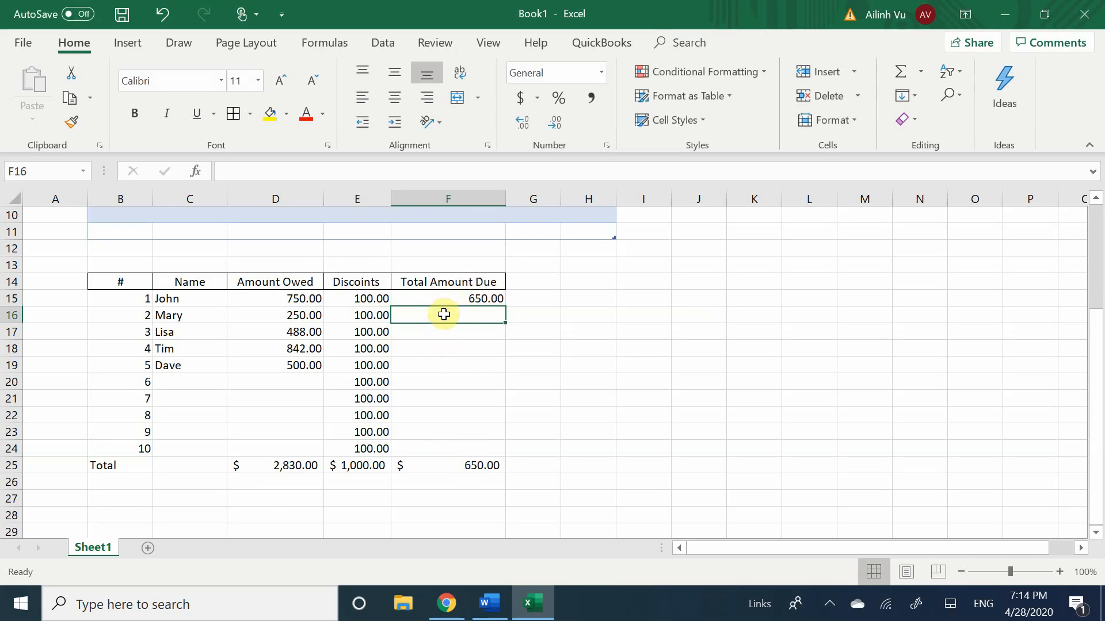
# - Fill the subtraction formula from cell F15 down through cell F19
pyautogui.click(459, 301)
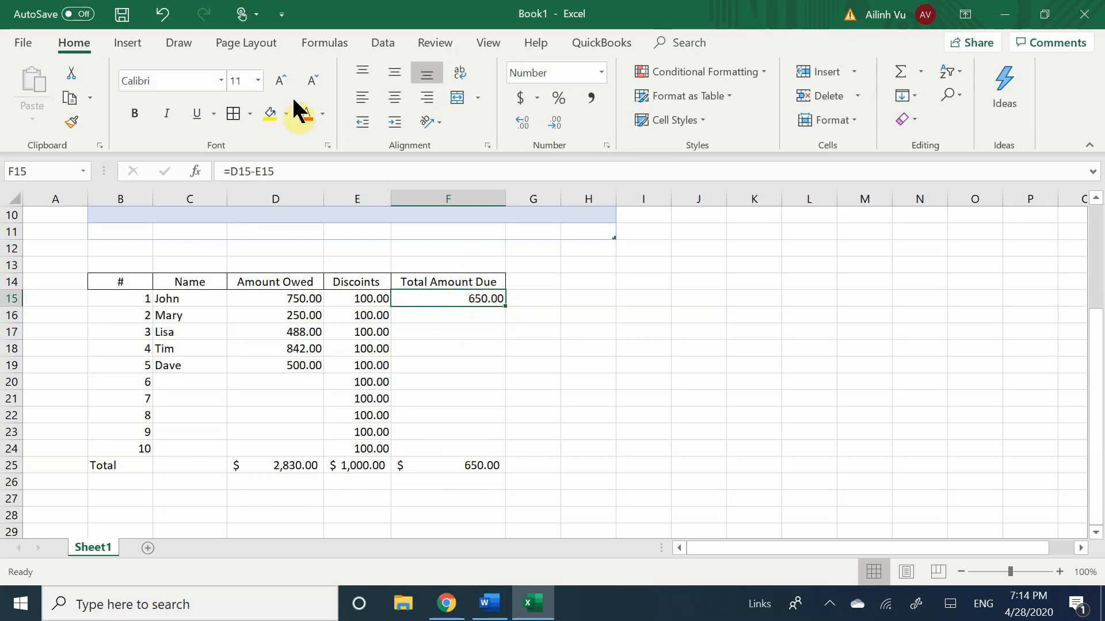
pyautogui.click(298, 169)
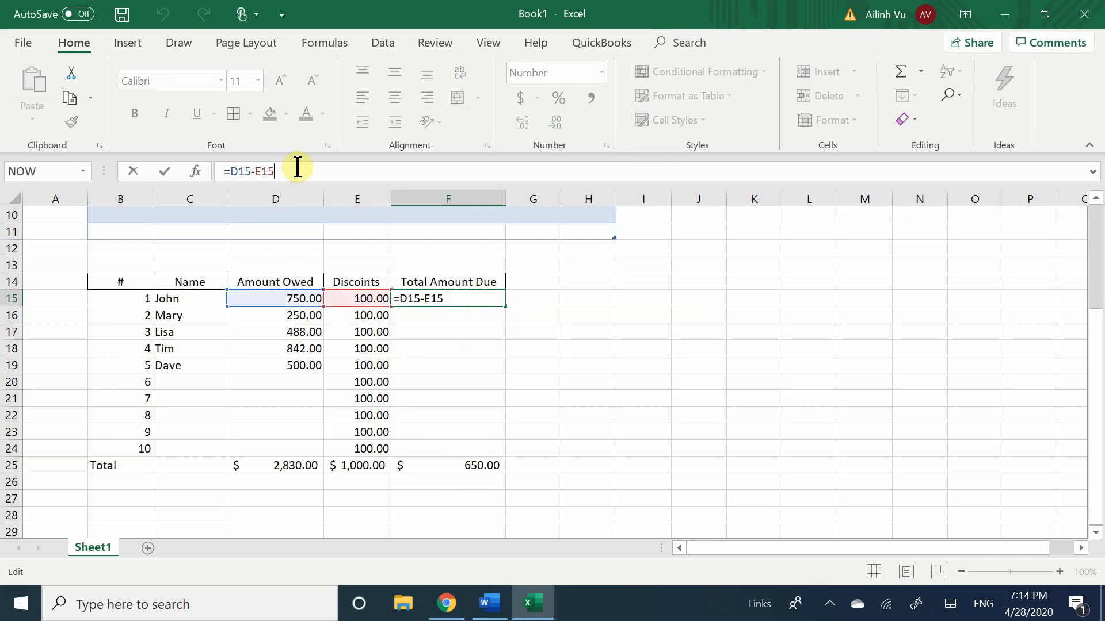
pyautogui.click(461, 348)
pyautogui.click(479, 301)
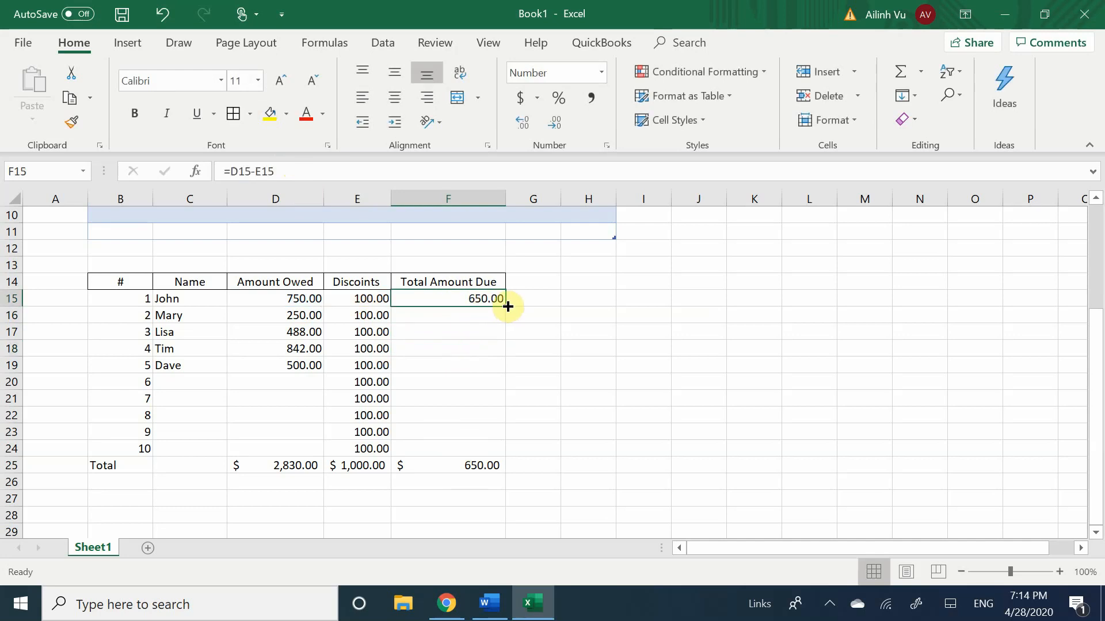
pyautogui.moveTo(507, 307); pyautogui.dragTo(525, 365)
pyautogui.click(439, 385)
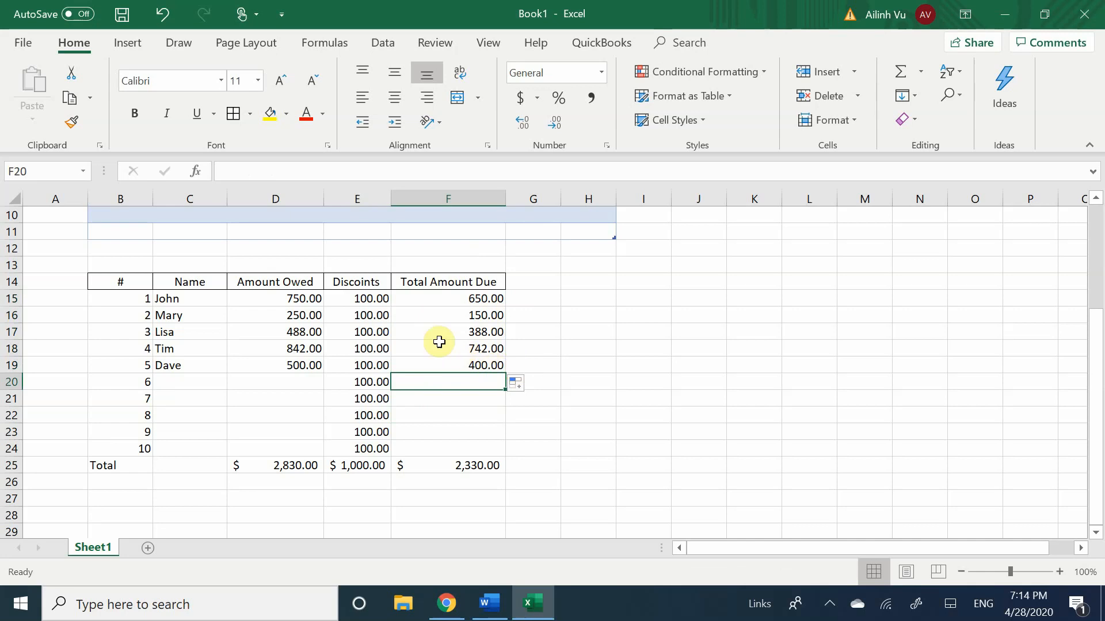
# - Examine how the cell references adjust in the copied "Total Amount Due" formulas in cells F16 through F18
pyautogui.click(498, 314)
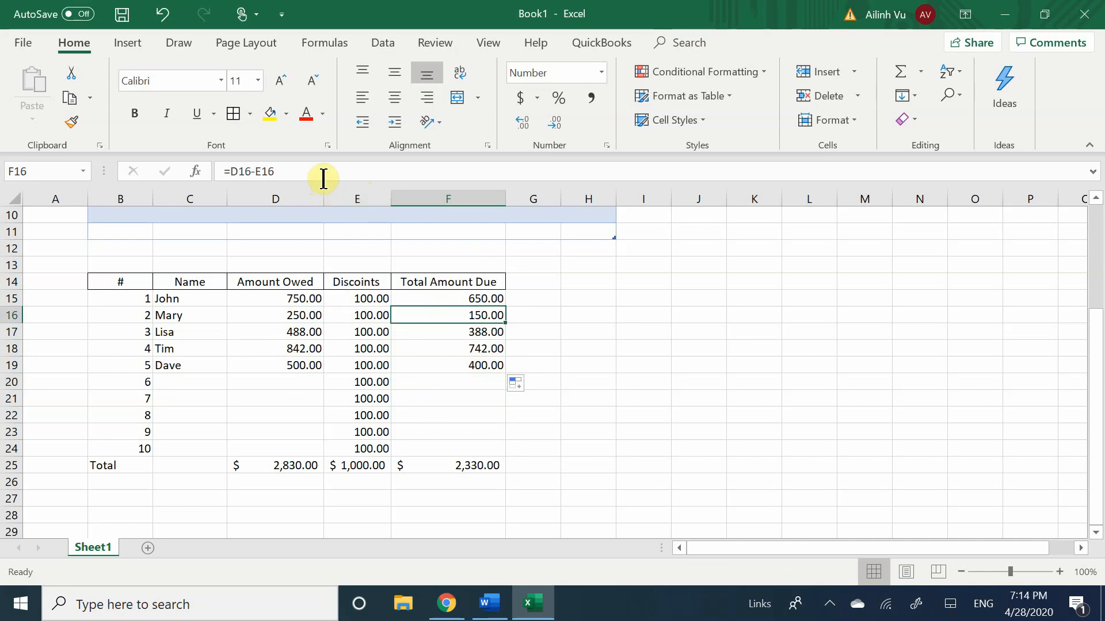
pyautogui.click(344, 172)
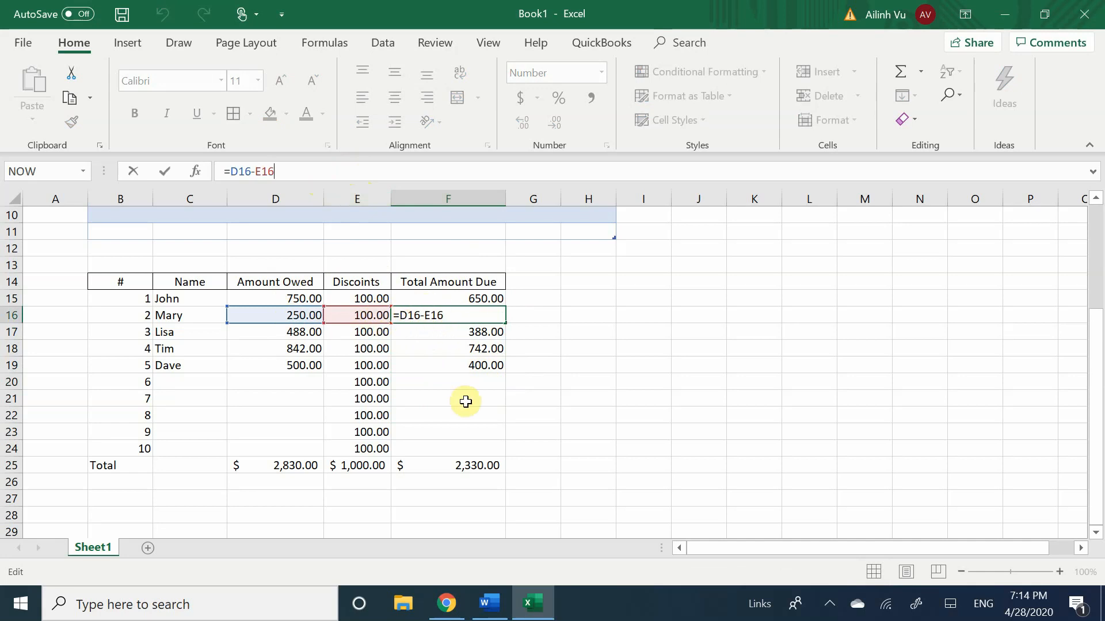
pyautogui.scroll(1, 465, 401)
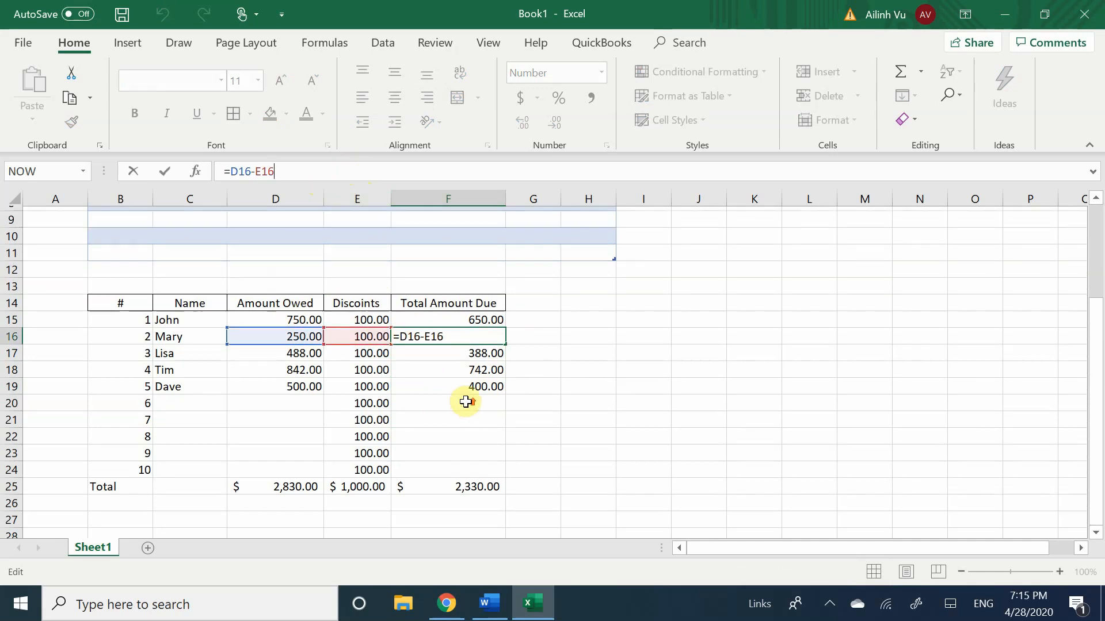
pyautogui.scroll(-1, 465, 402)
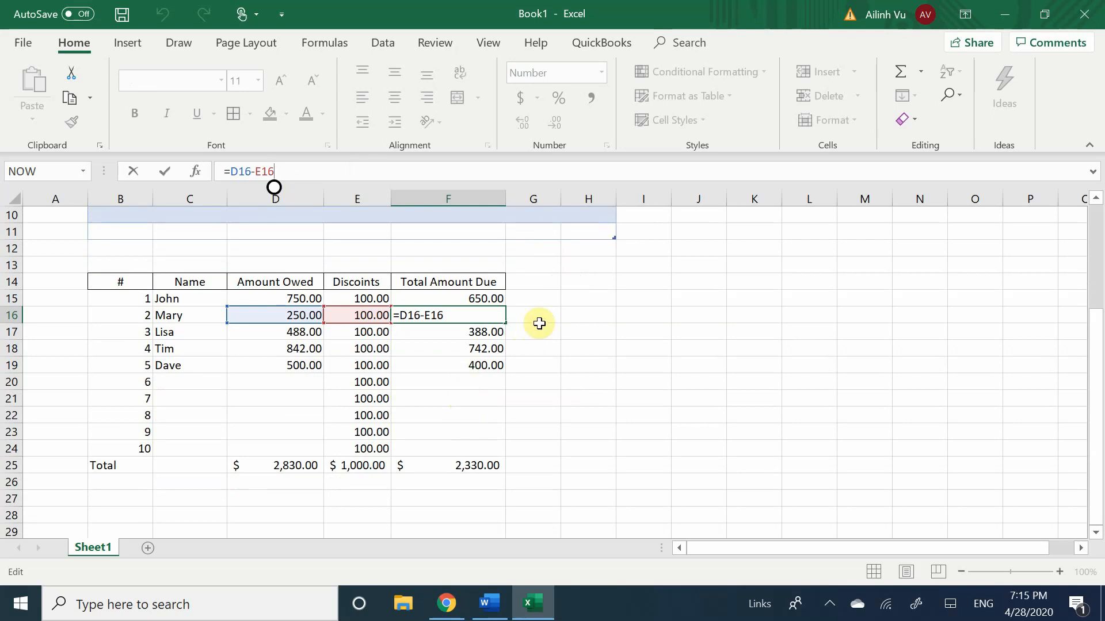
pyautogui.click(427, 343)
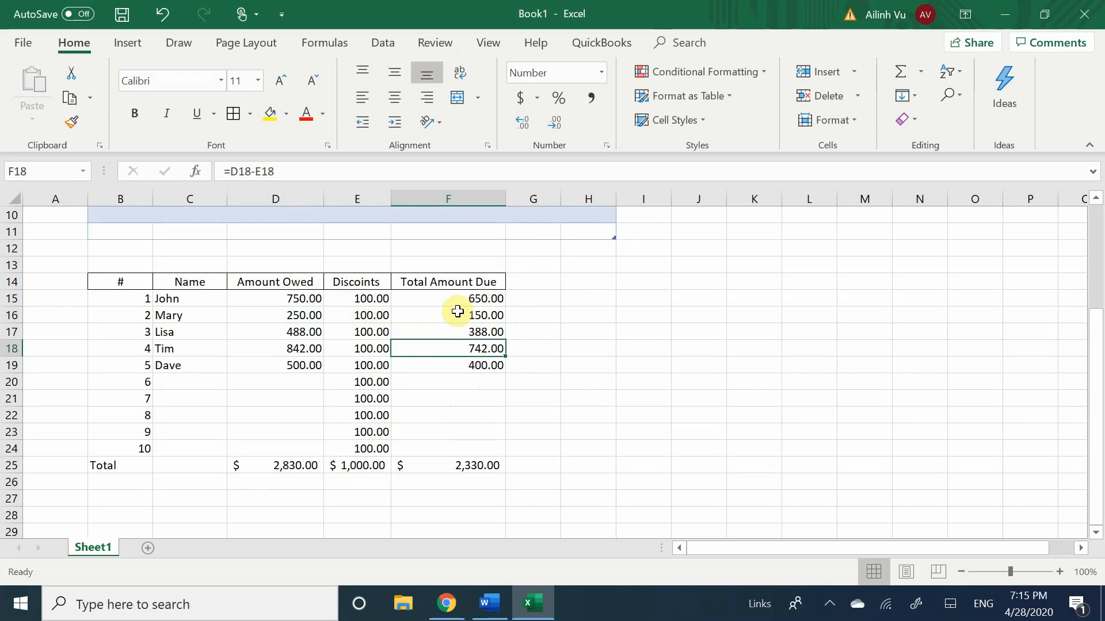
pyautogui.click(458, 329)
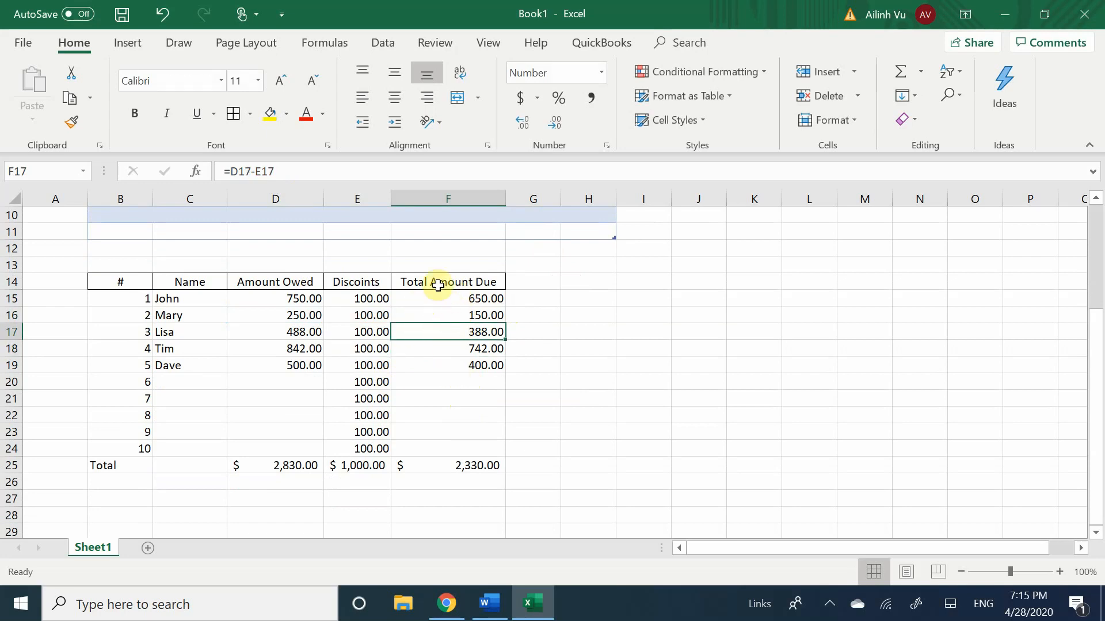
pyautogui.click(451, 347)
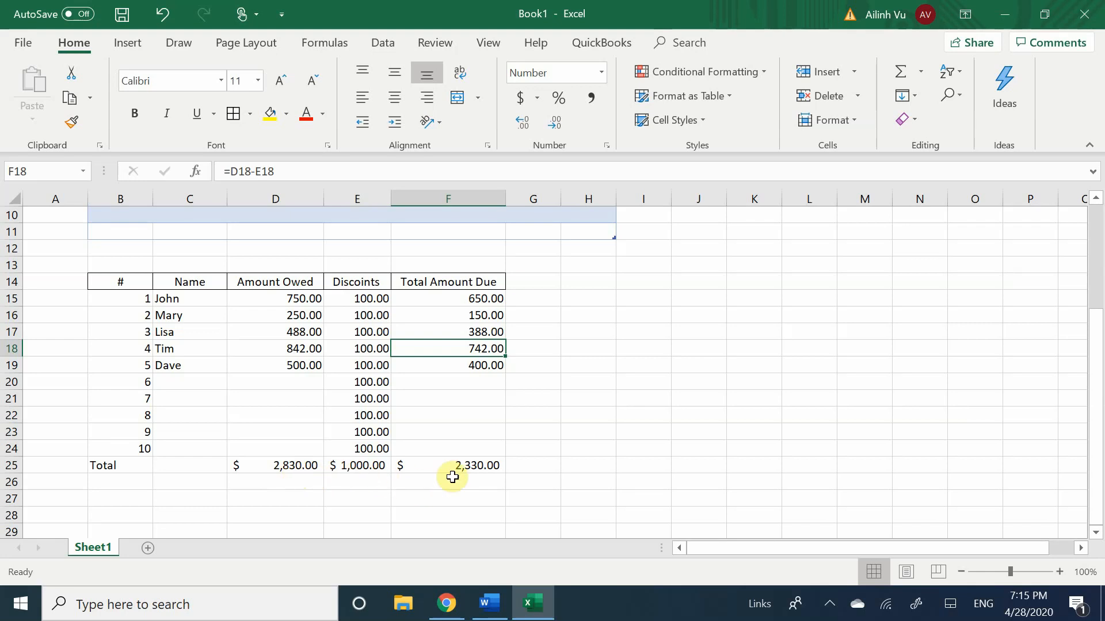
pyautogui.click(448, 397)
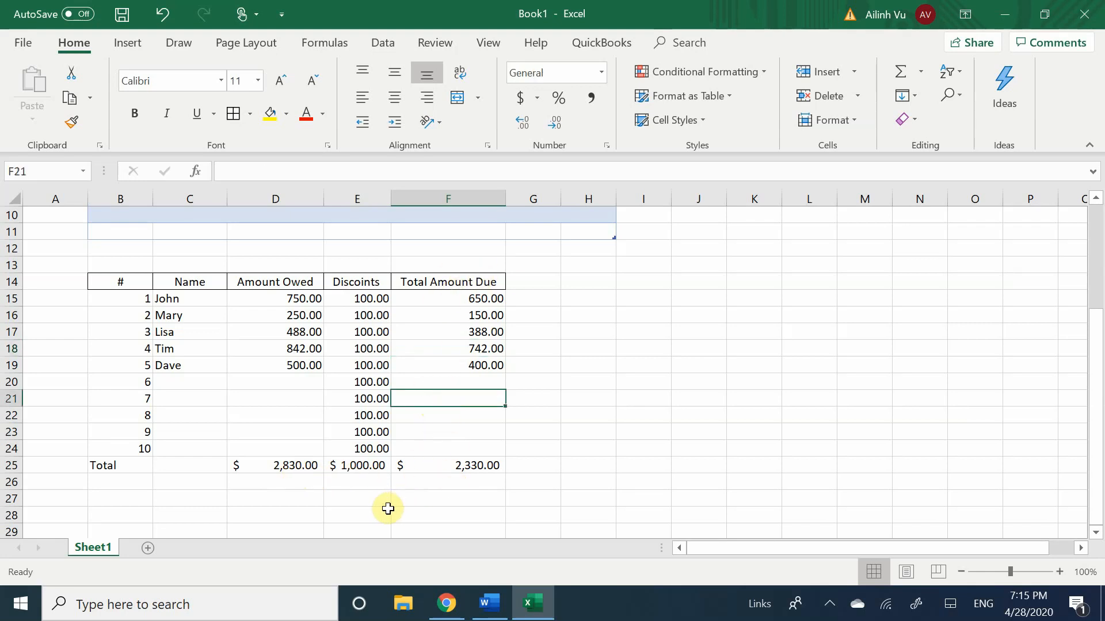
# - Review the SUM formulas in the total row, from cell F25 back to cell D25
pyautogui.scroll(-1, 389, 493)
pyautogui.click(416, 416)
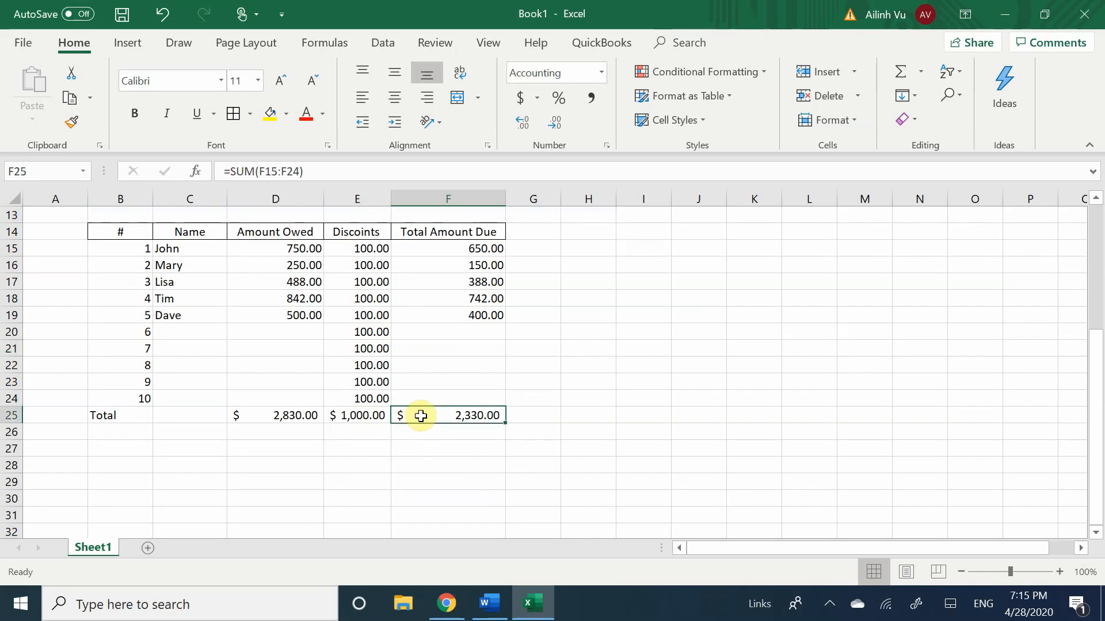
pyautogui.click(332, 423)
pyautogui.click(283, 417)
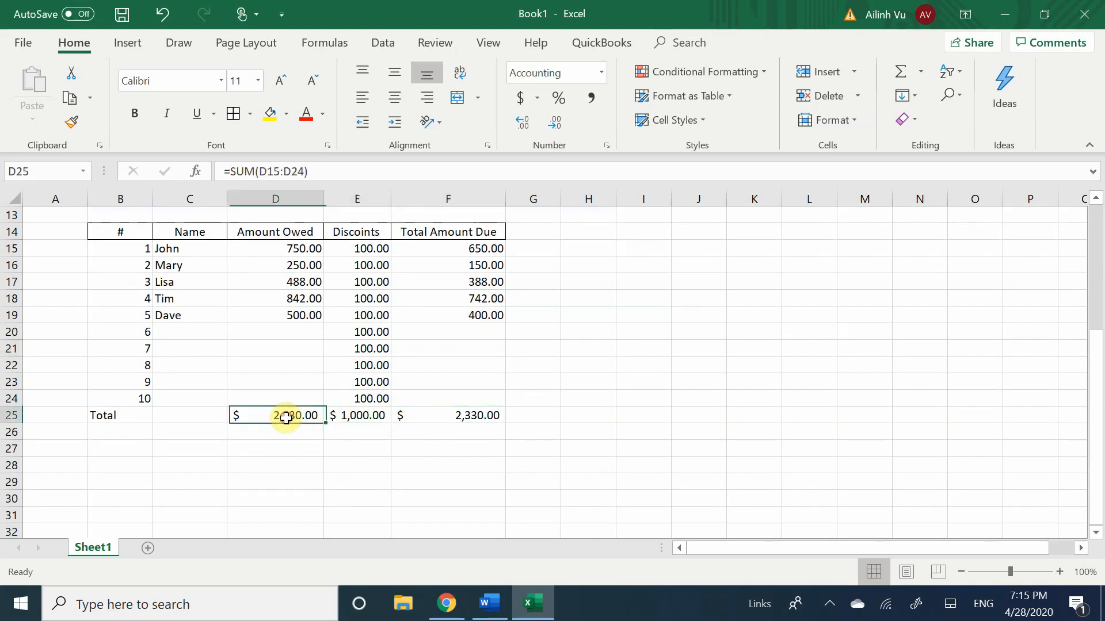
pyautogui.scroll(3, 313, 467)
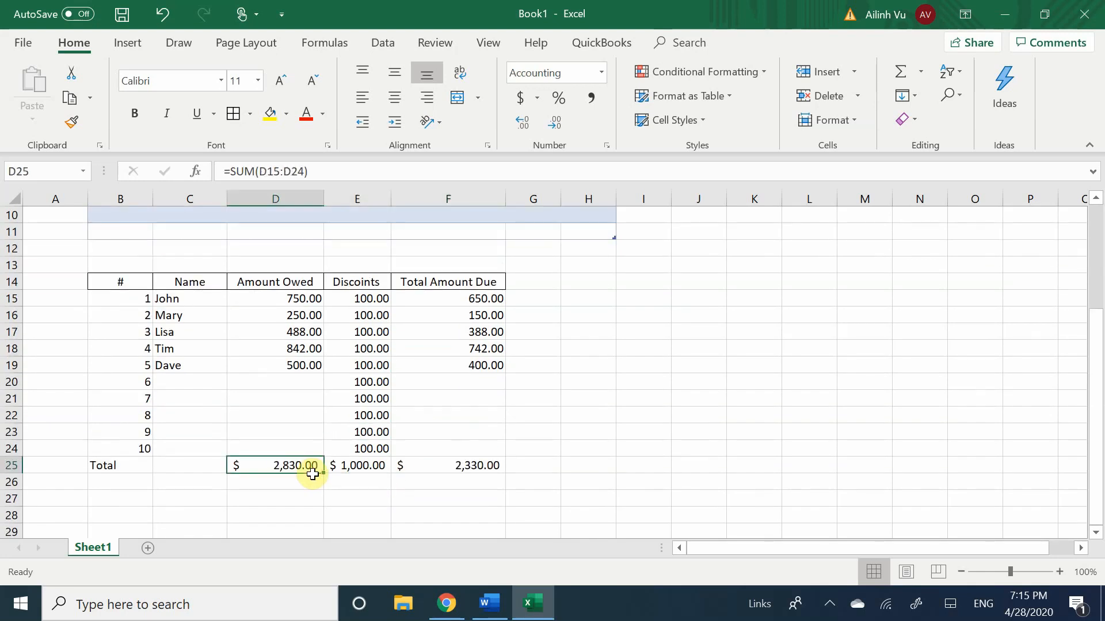
pyautogui.scroll(-1, 312, 473)
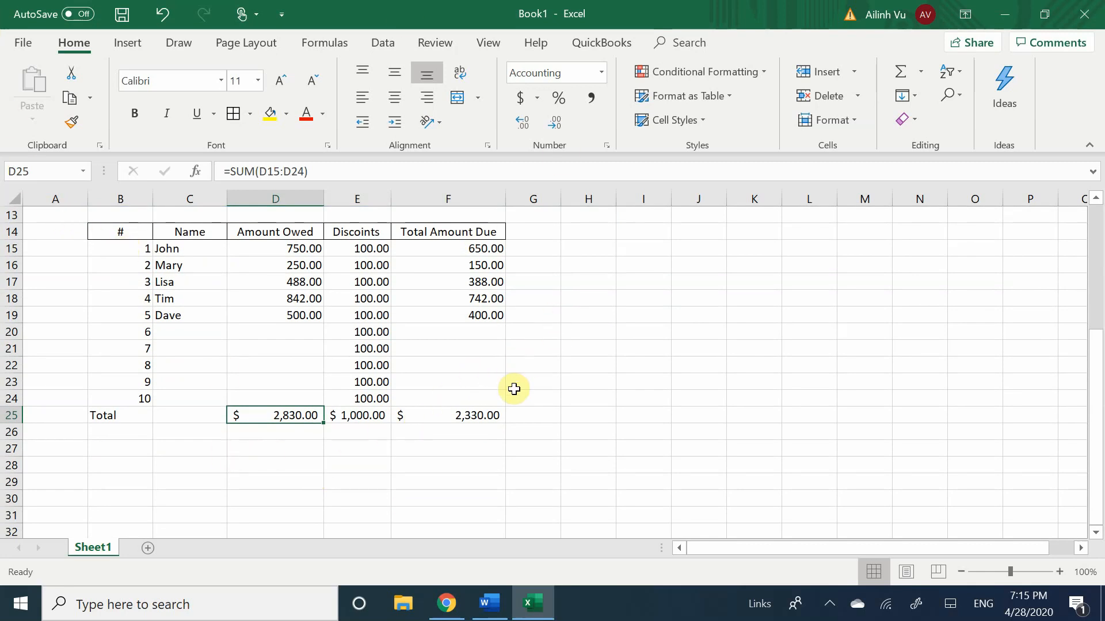
# - Enter the division formula =500/20 in cell H16
pyautogui.click(588, 266)
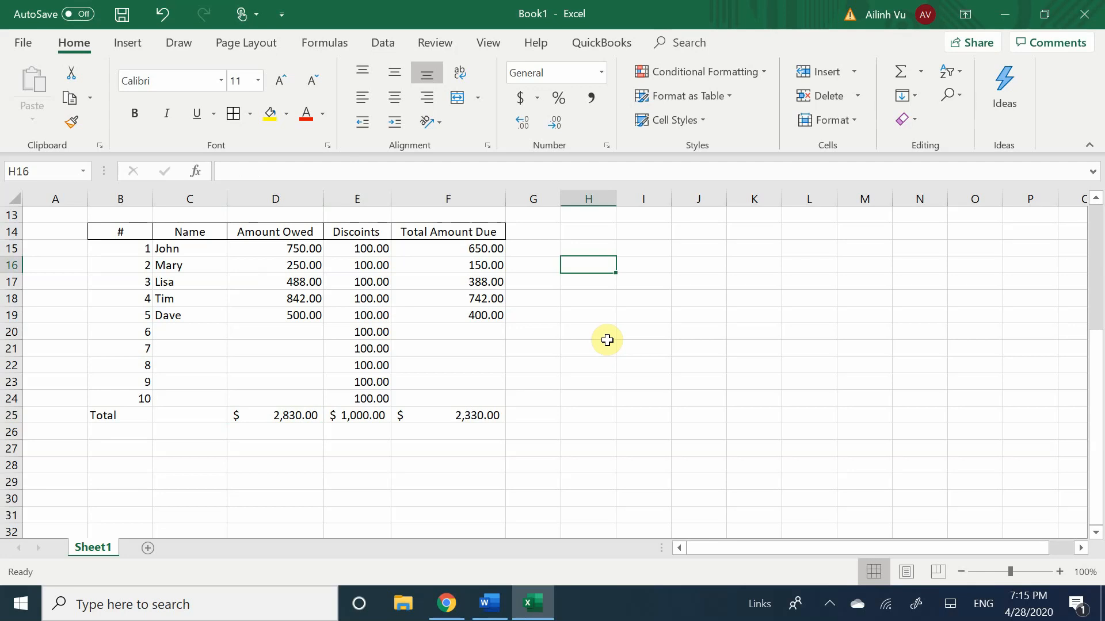
pyautogui.write('=')
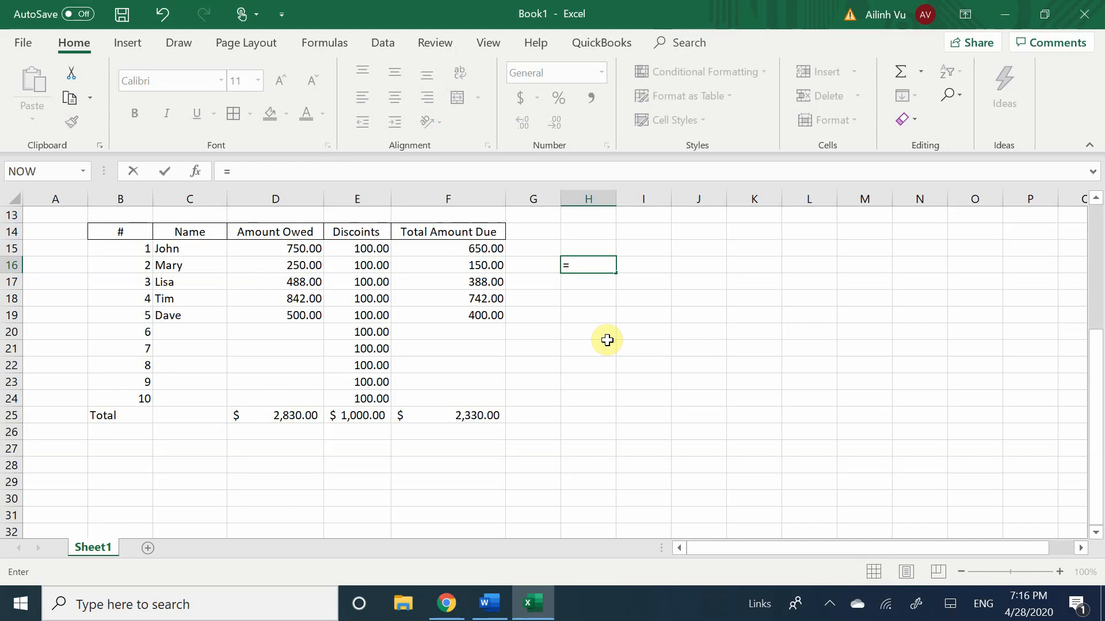
pyautogui.write('500/20')
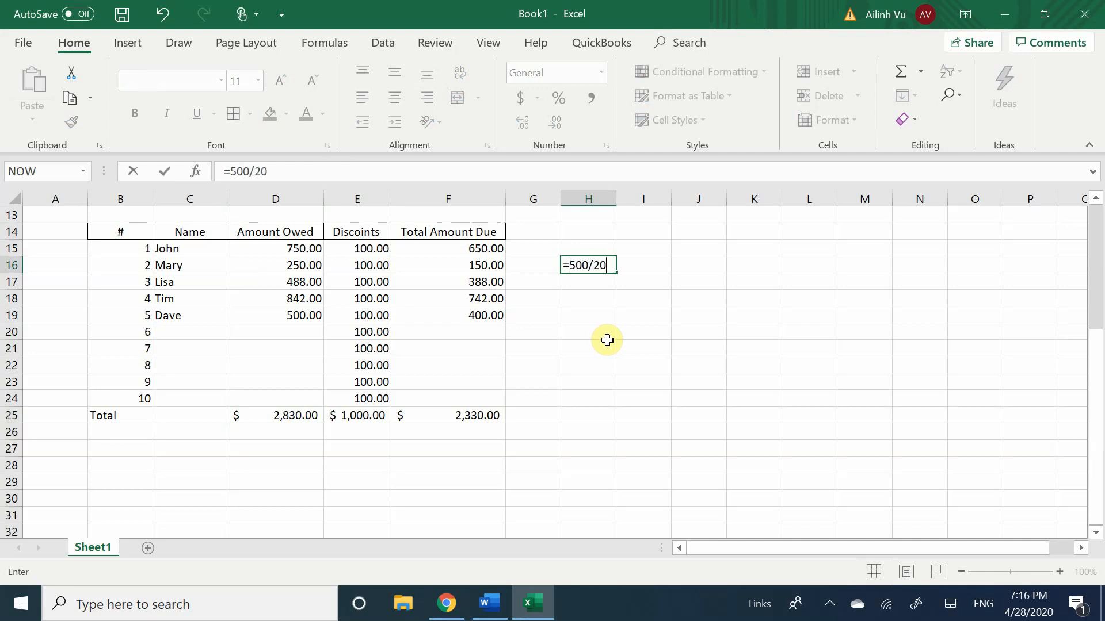
pyautogui.press('Return')
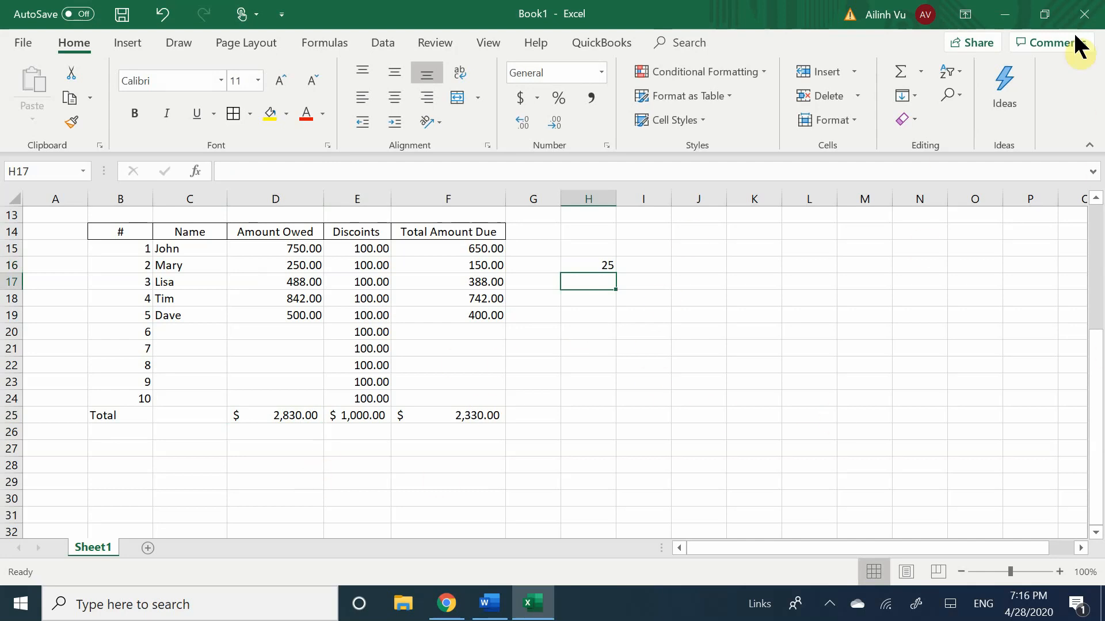
# - Clear the division formula from cell H16
pyautogui.click(592, 266)
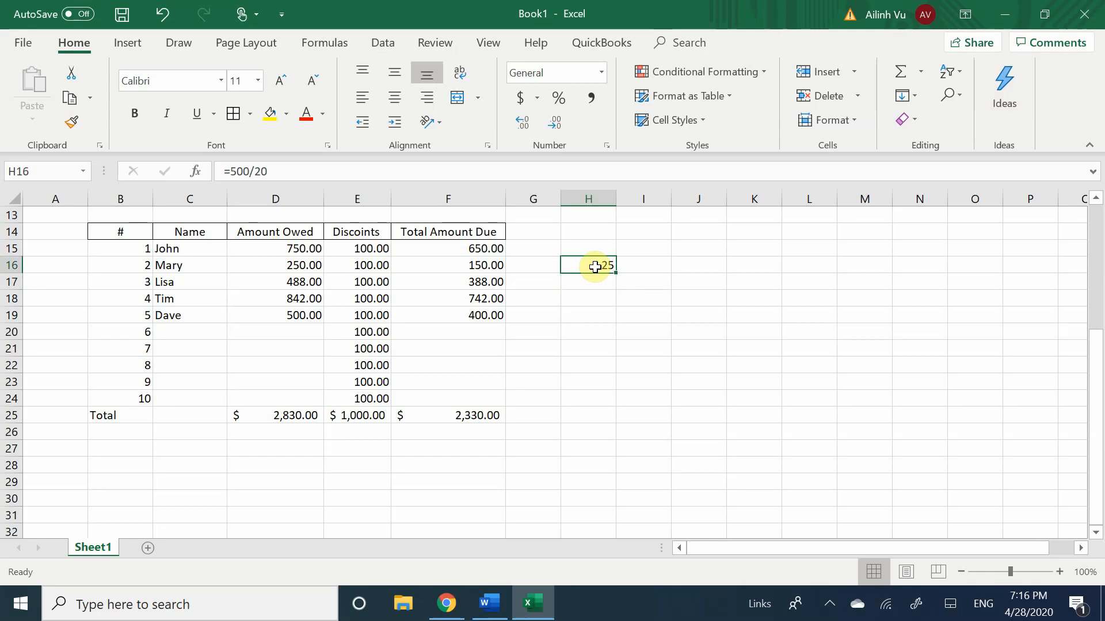
pyautogui.press('BackSpace')
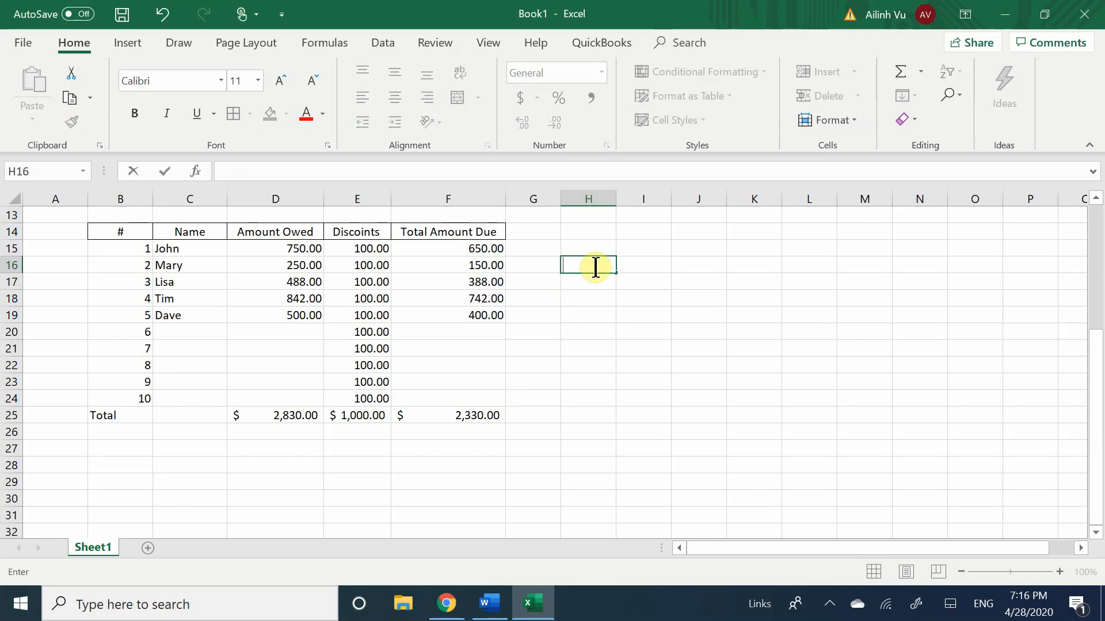
pyautogui.write('=')
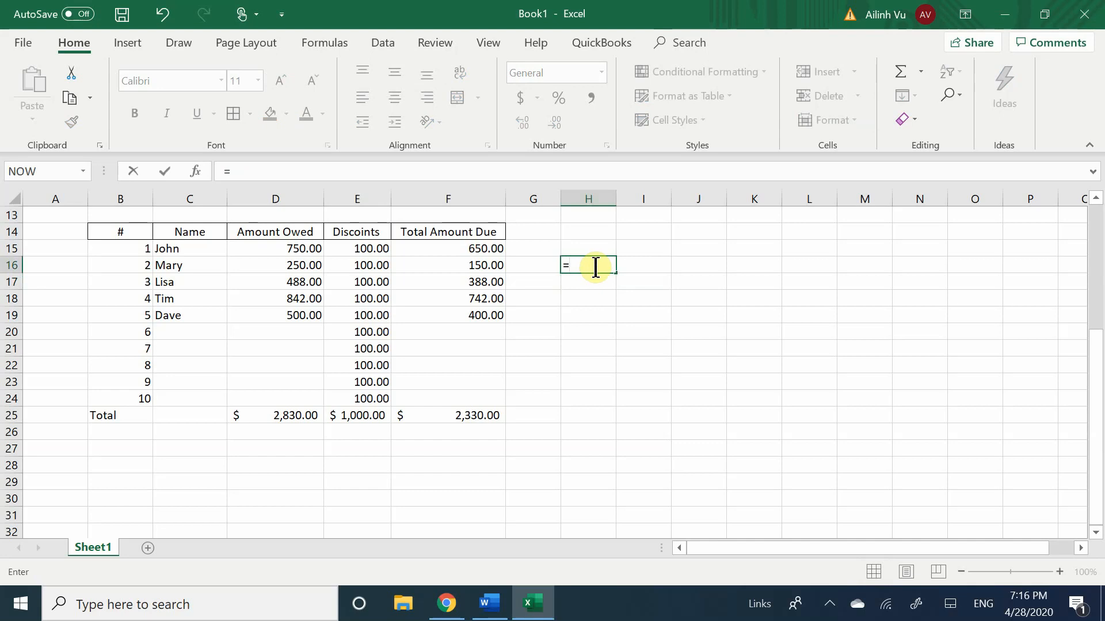
pyautogui.press('BackSpace')
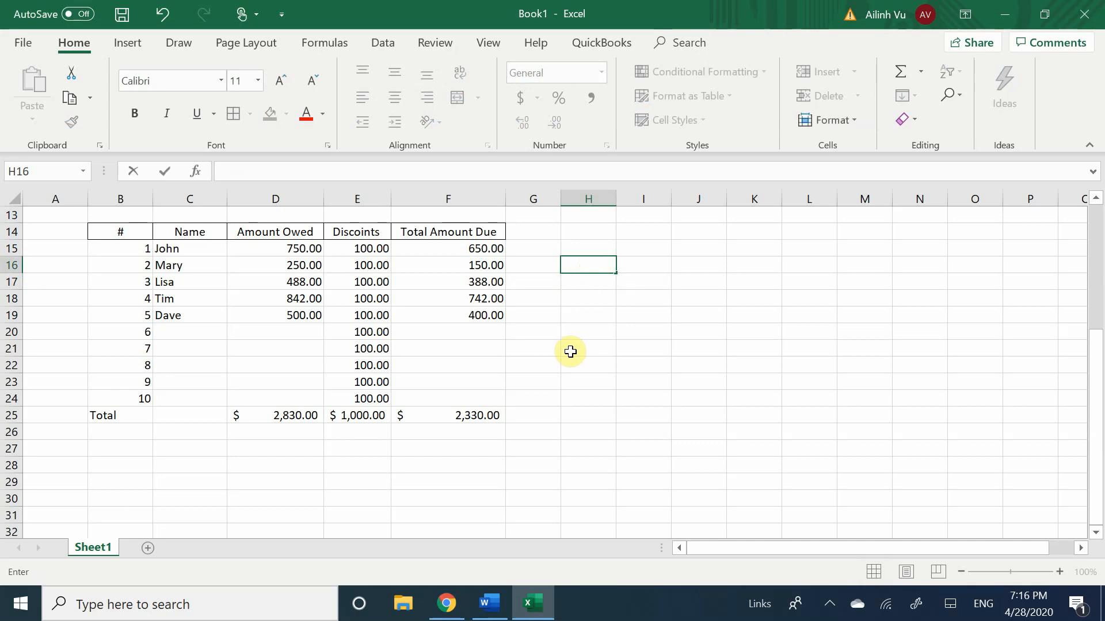
pyautogui.press('Return')
pyautogui.press('Down')
pyautogui.press('Down')
pyautogui.press('Down')
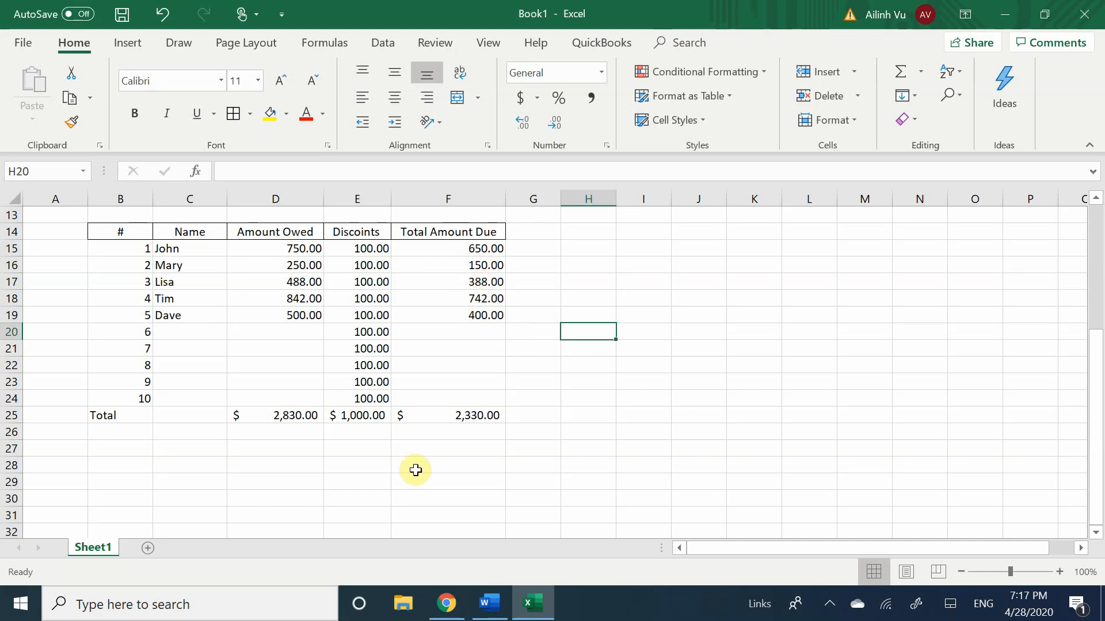
# - Enter the division formula =20/3 in cell H18
pyautogui.click(600, 303)
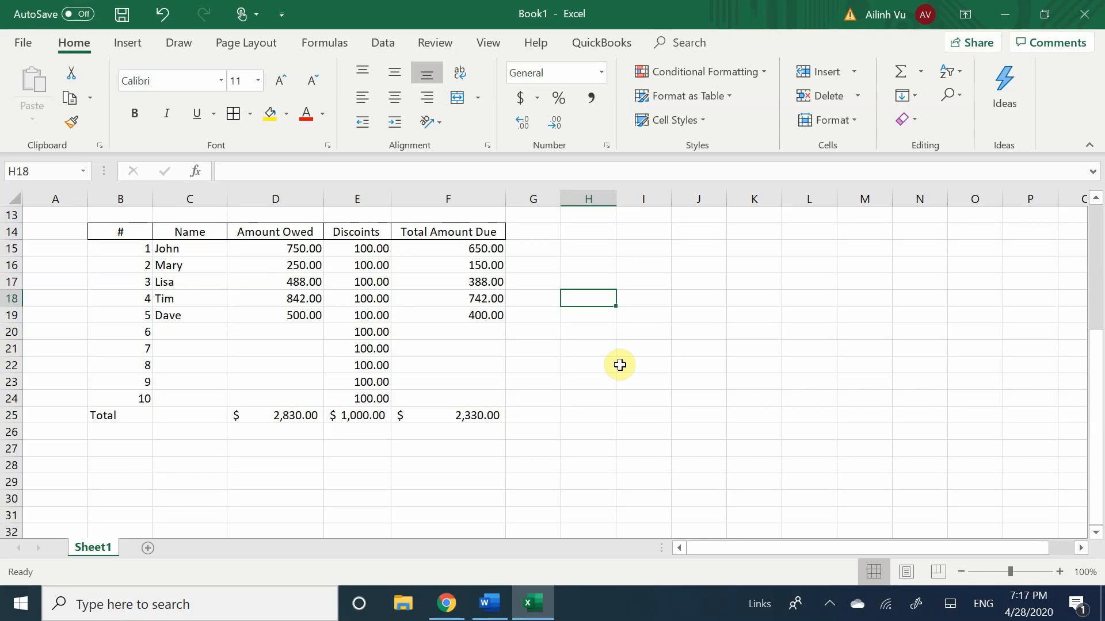
pyautogui.write('=')
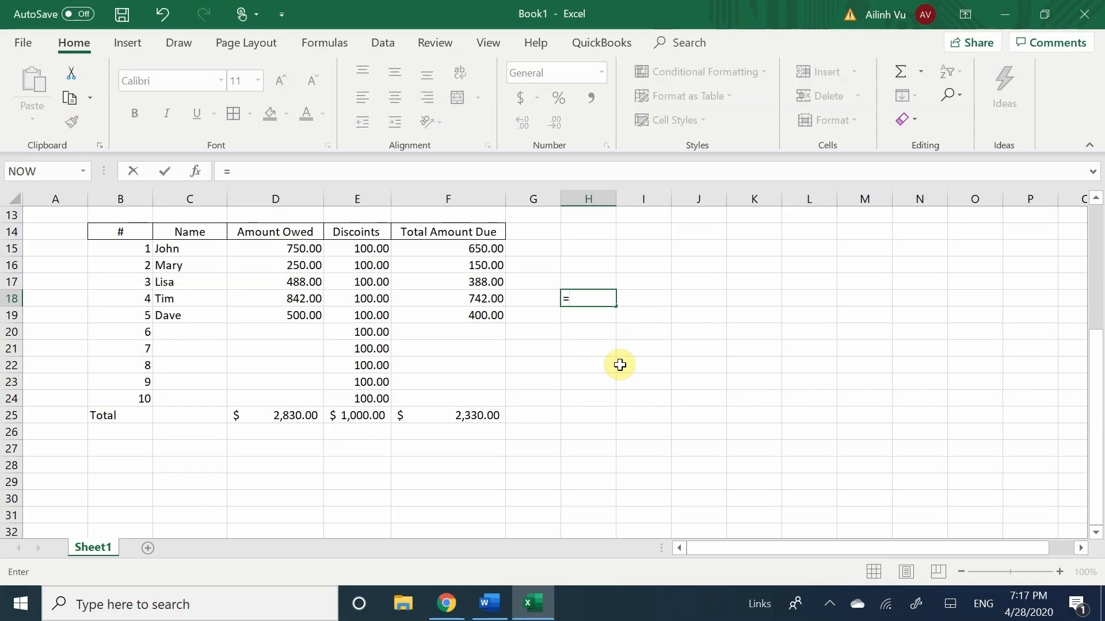
pyautogui.write('20/3')
pyautogui.press('Return')
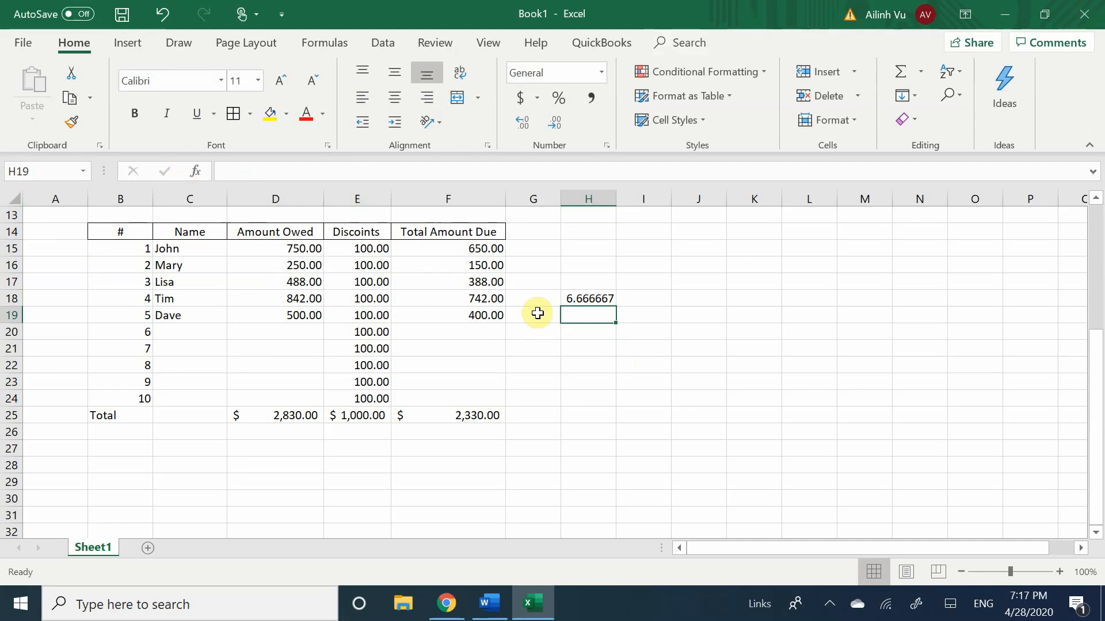
# - Replace the formula in cell H18 with =ROUND(20/3,2) to round the quotient to two decimals
pyautogui.click(580, 298)
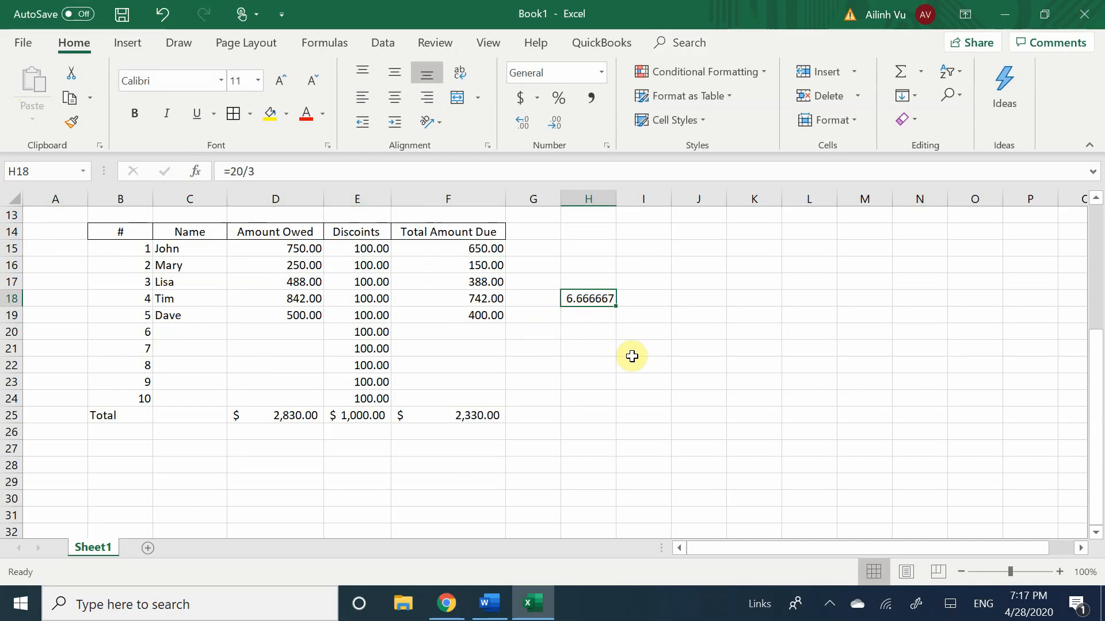
pyautogui.press('BackSpace')
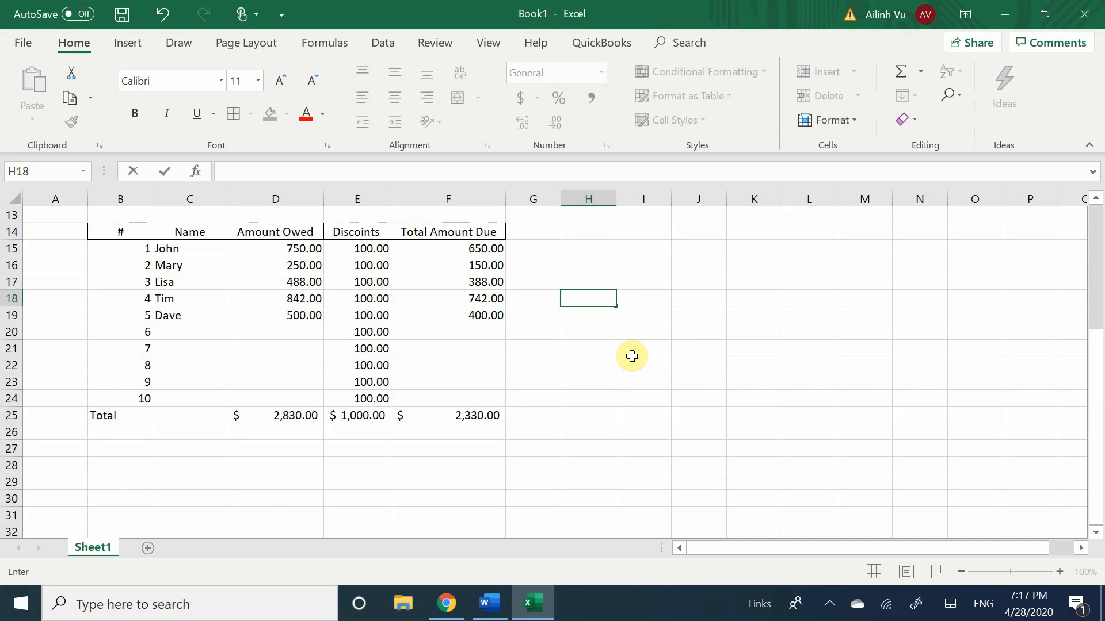
pyautogui.write('=ri')
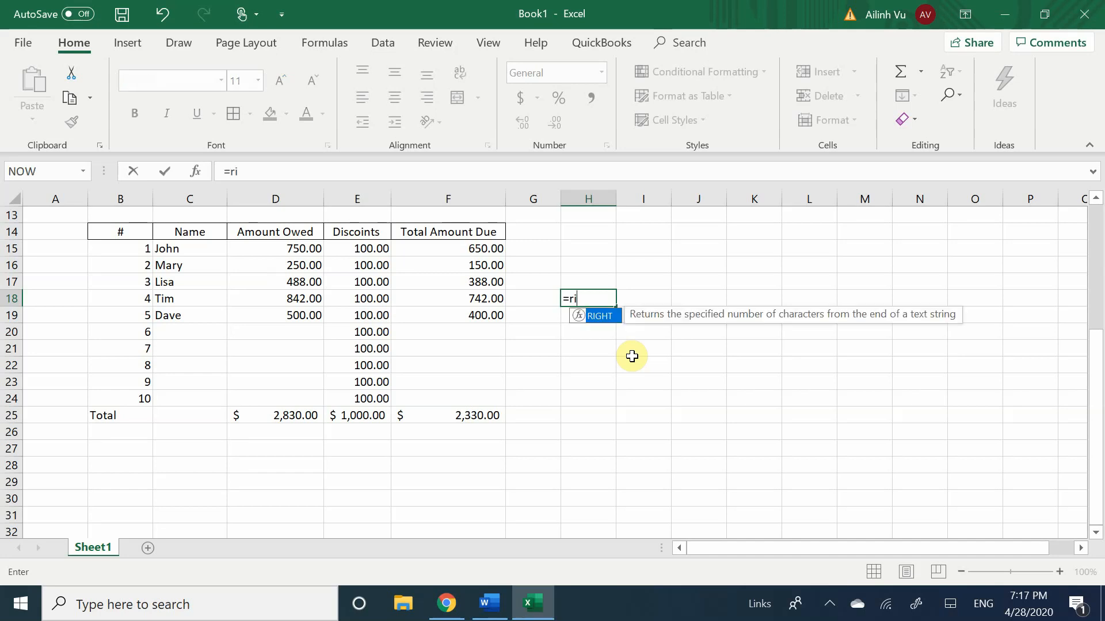
pyautogui.press('BackSpace')
pyautogui.write('ound')
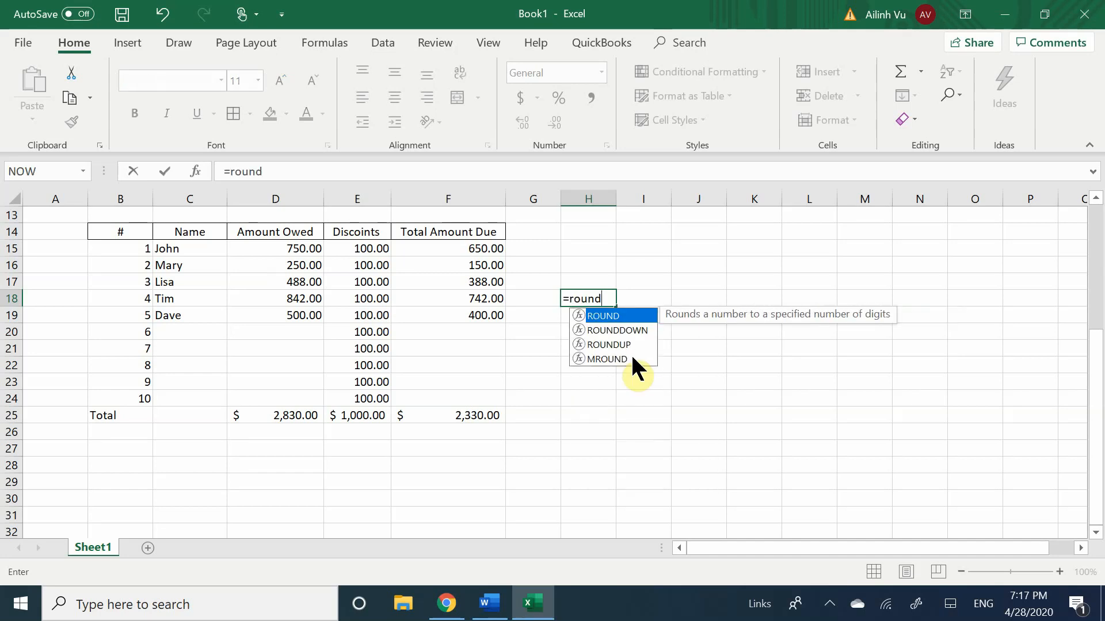
pyautogui.write('(')
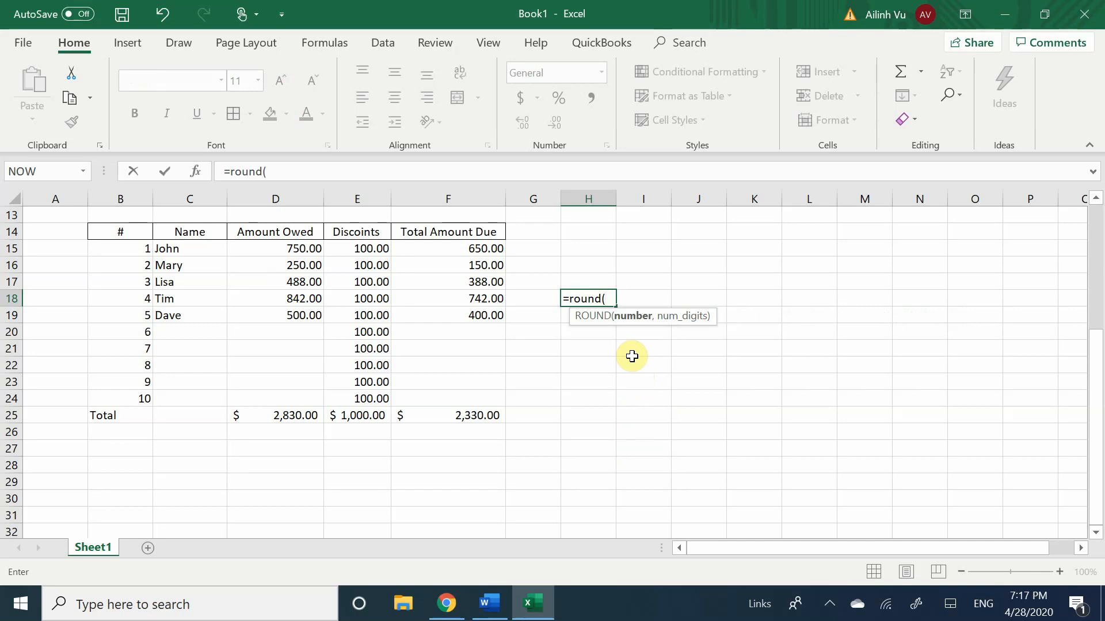
pyautogui.write('20/3,')
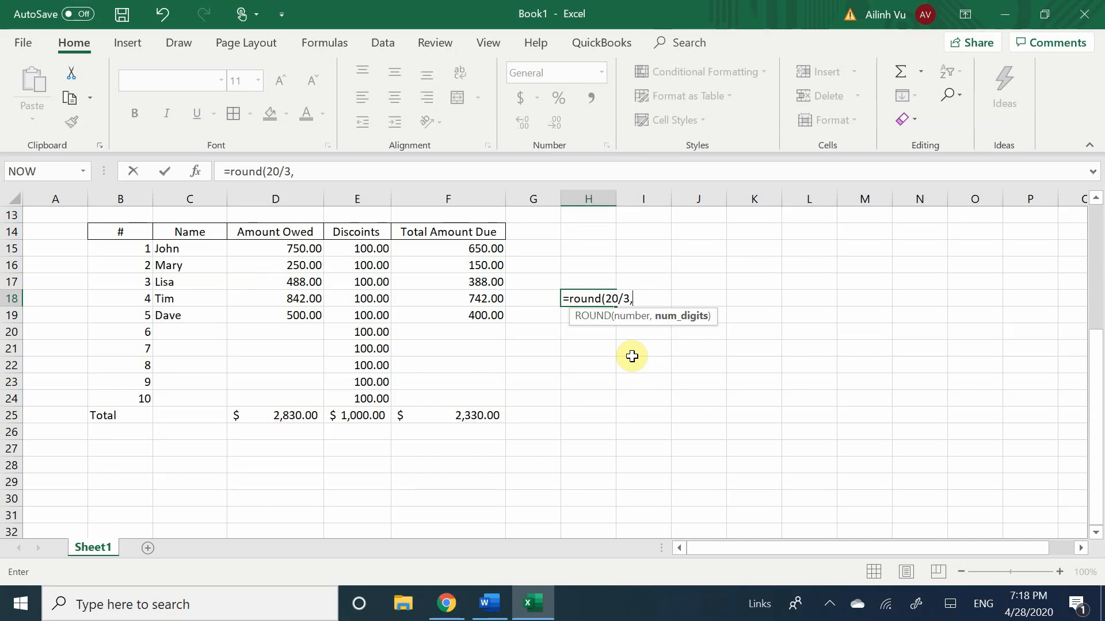
pyautogui.write('2)')
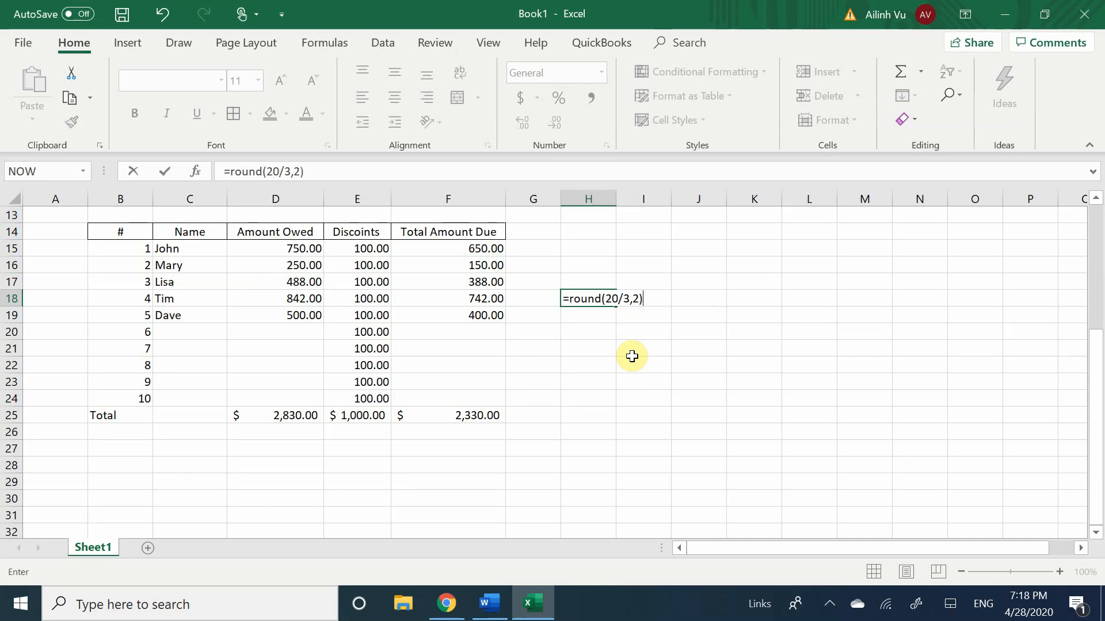
pyautogui.press('Return')
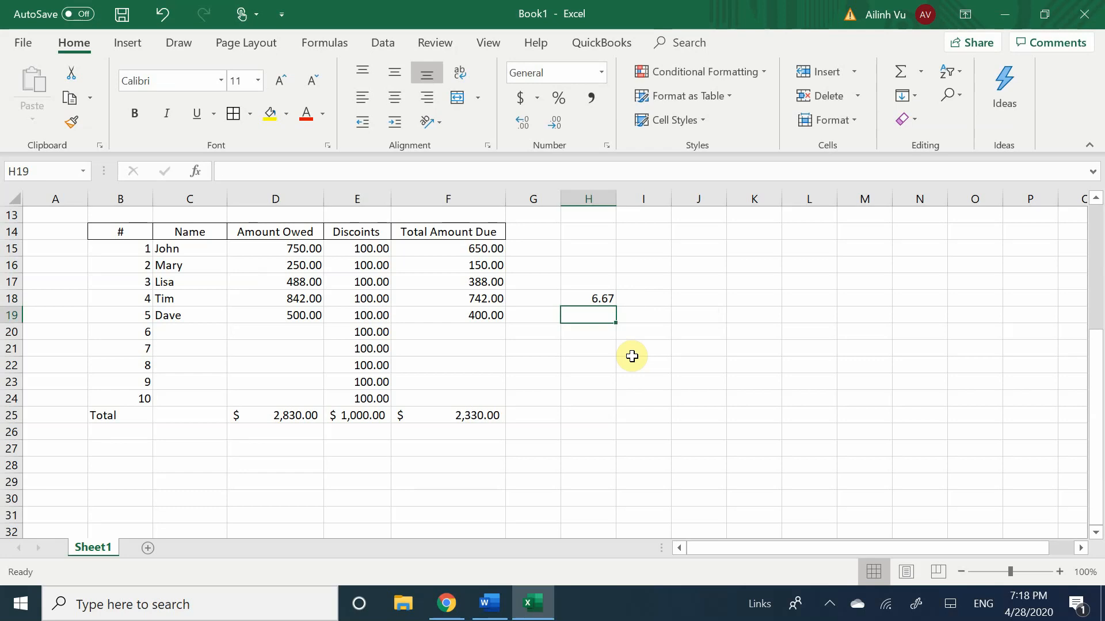
# - Review the ROUND formula in cell H18 and clear it from the cell
pyautogui.click(576, 299)
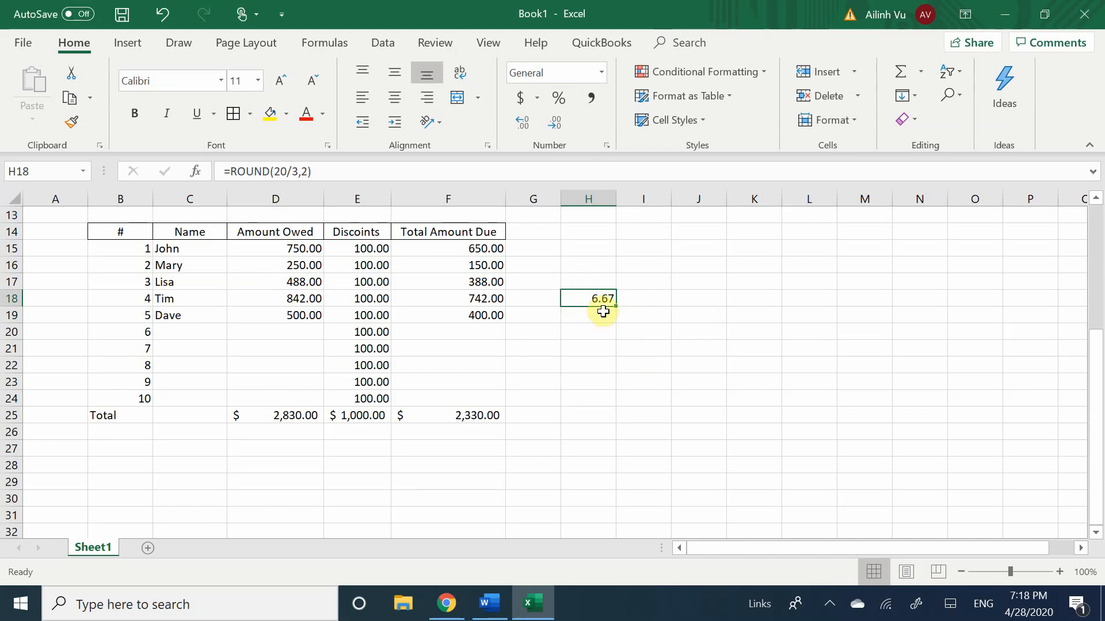
pyautogui.click(610, 328)
pyautogui.click(584, 300)
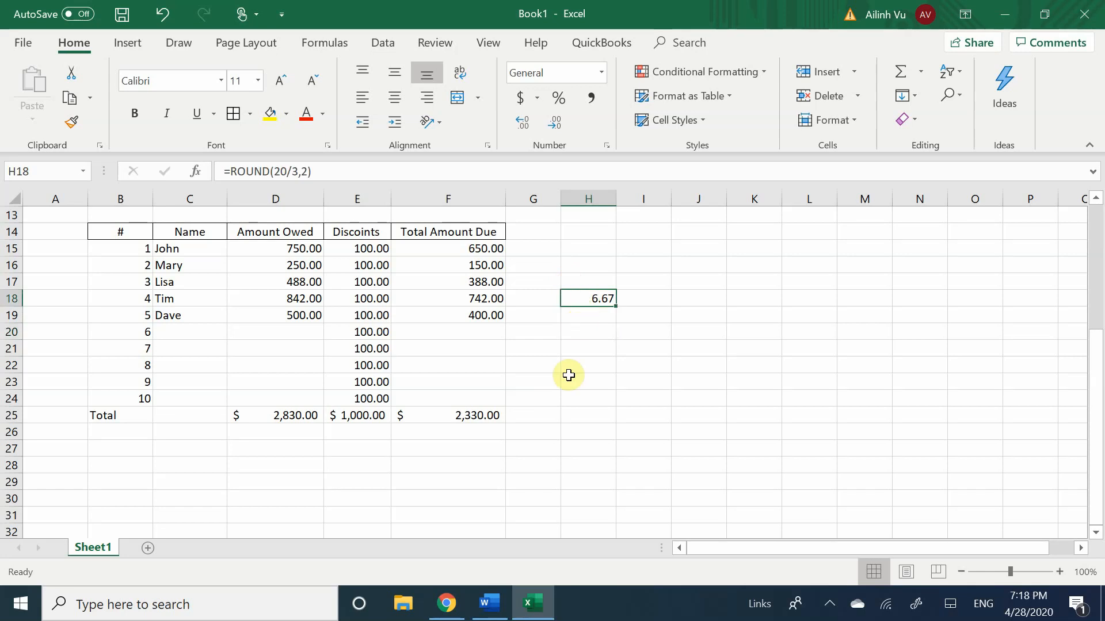
pyautogui.scroll(-1, 569, 375)
pyautogui.scroll(4, 568, 375)
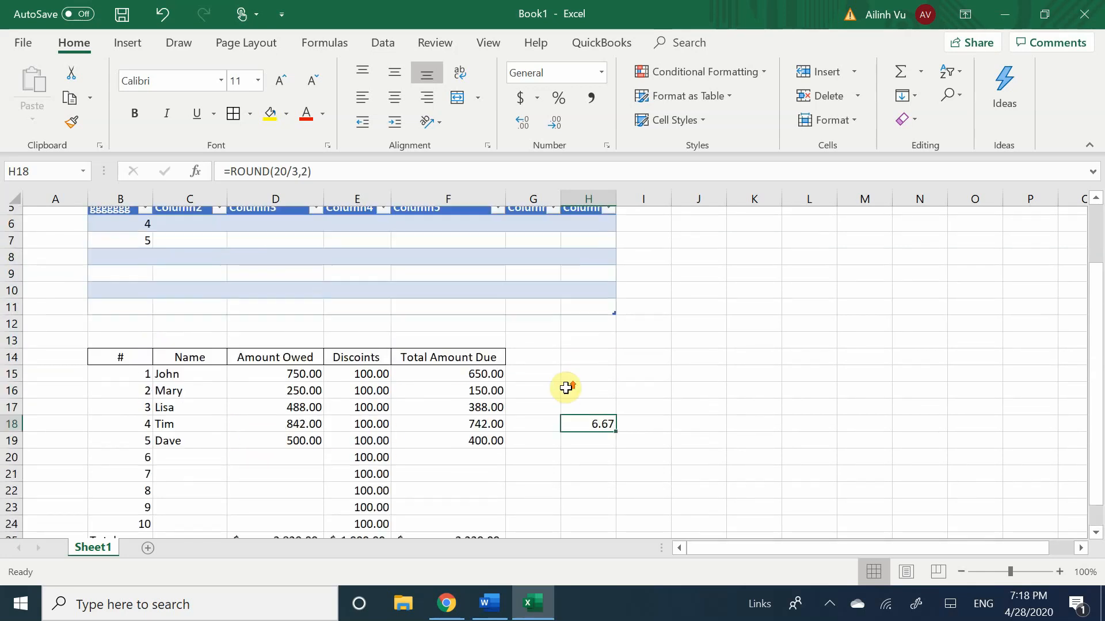
pyautogui.scroll(-3, 566, 387)
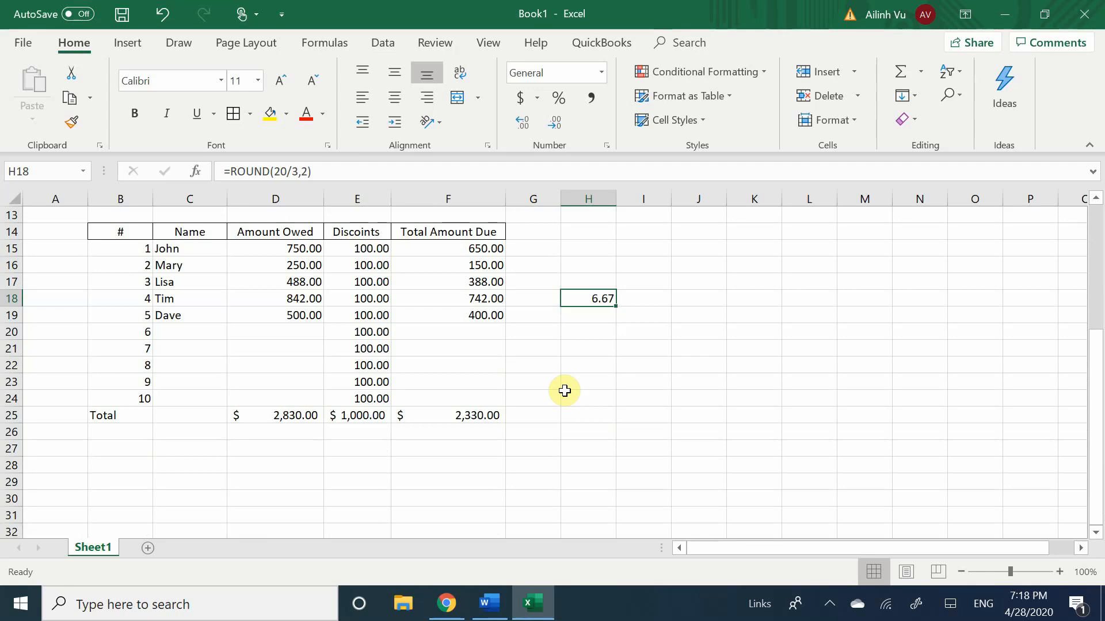
pyautogui.click(587, 316)
pyautogui.click(570, 294)
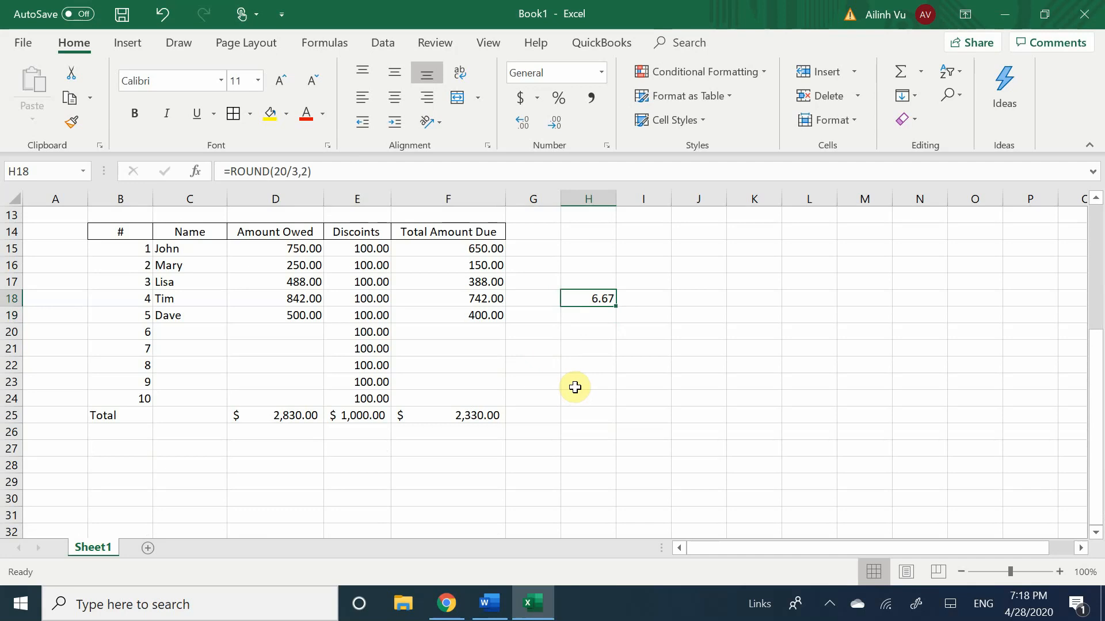
pyautogui.press('BackSpace')
pyautogui.press('Return')
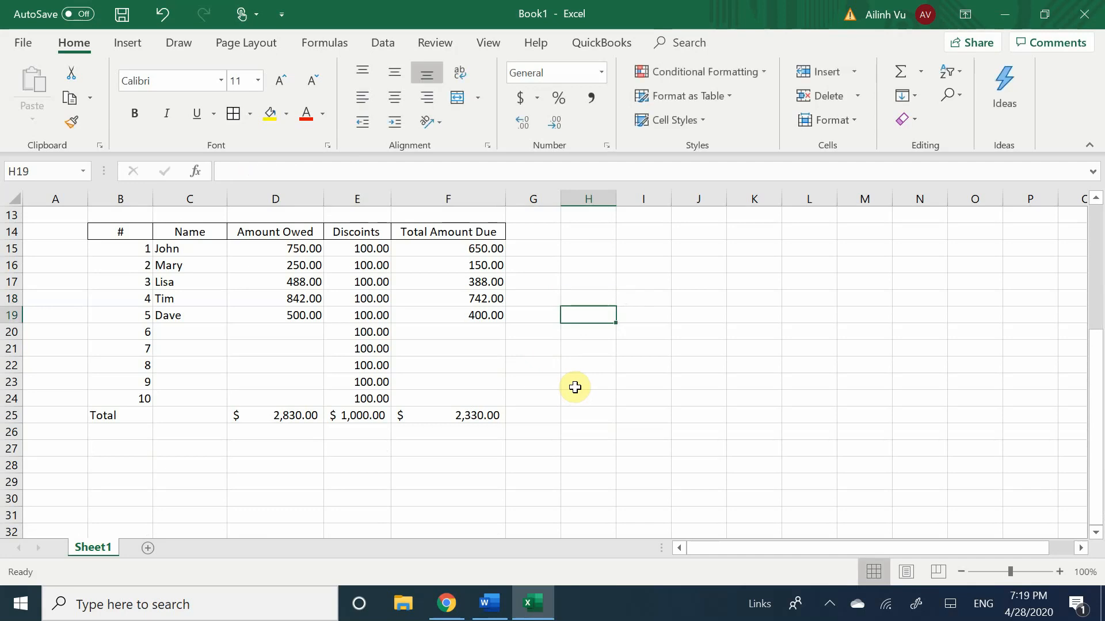
pyautogui.press('Return')
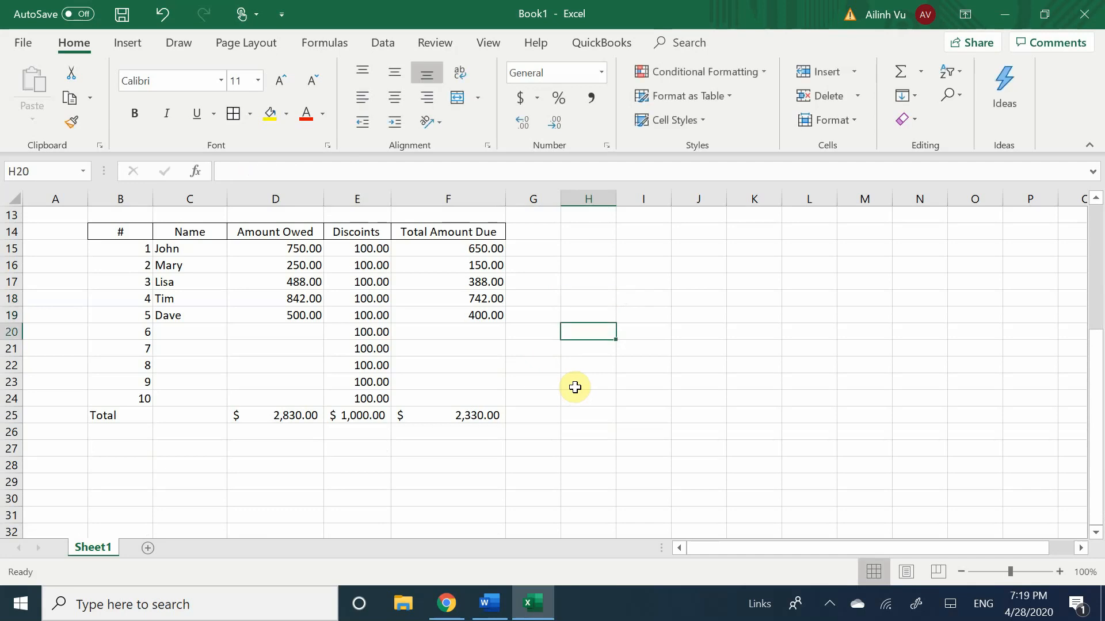
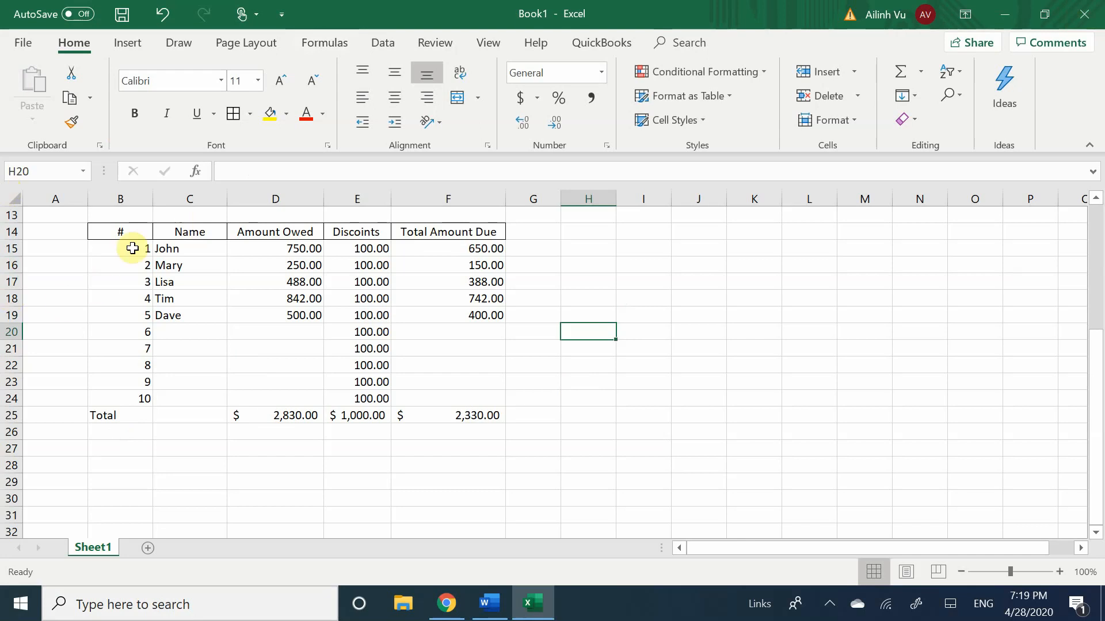
pyautogui.click(11, 282)
pyautogui.click(11, 316)
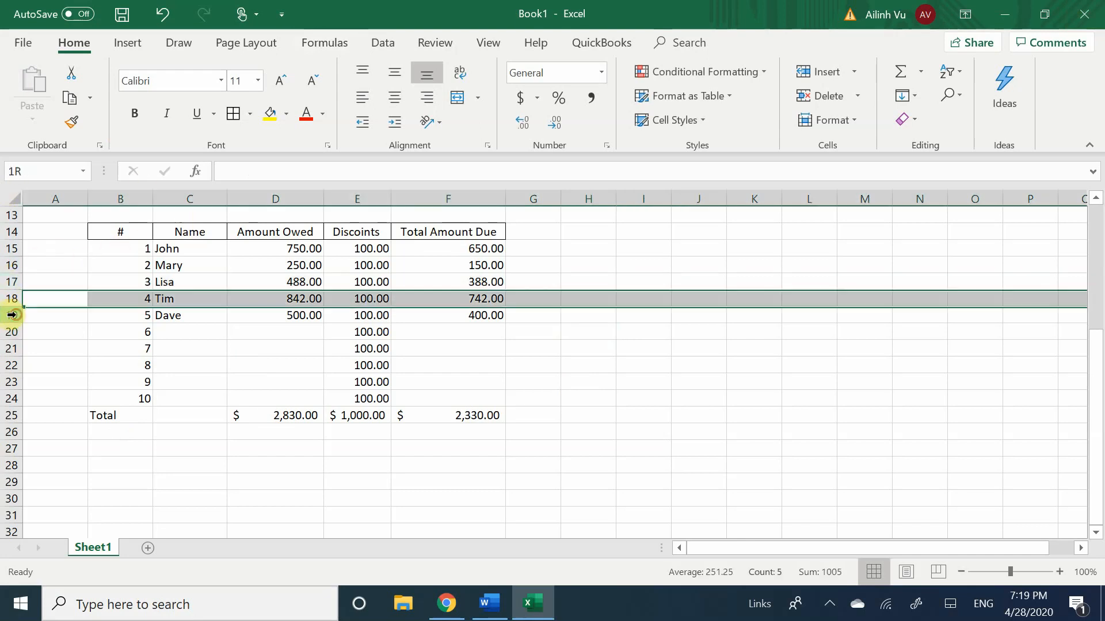
pyautogui.click(260, 249)
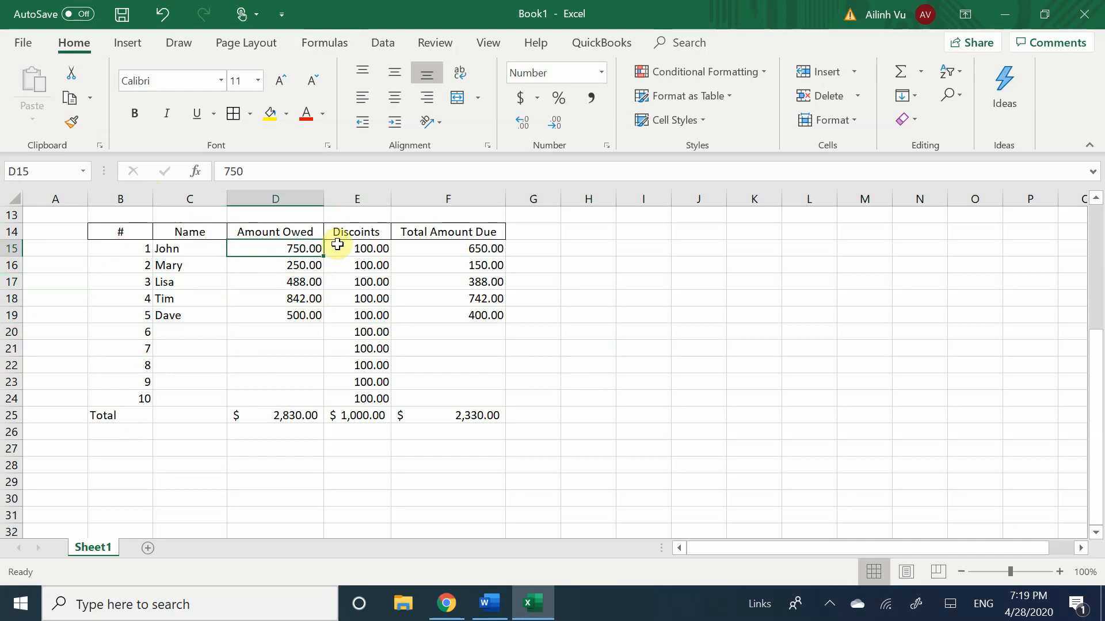
pyautogui.click(359, 247)
pyautogui.click(433, 248)
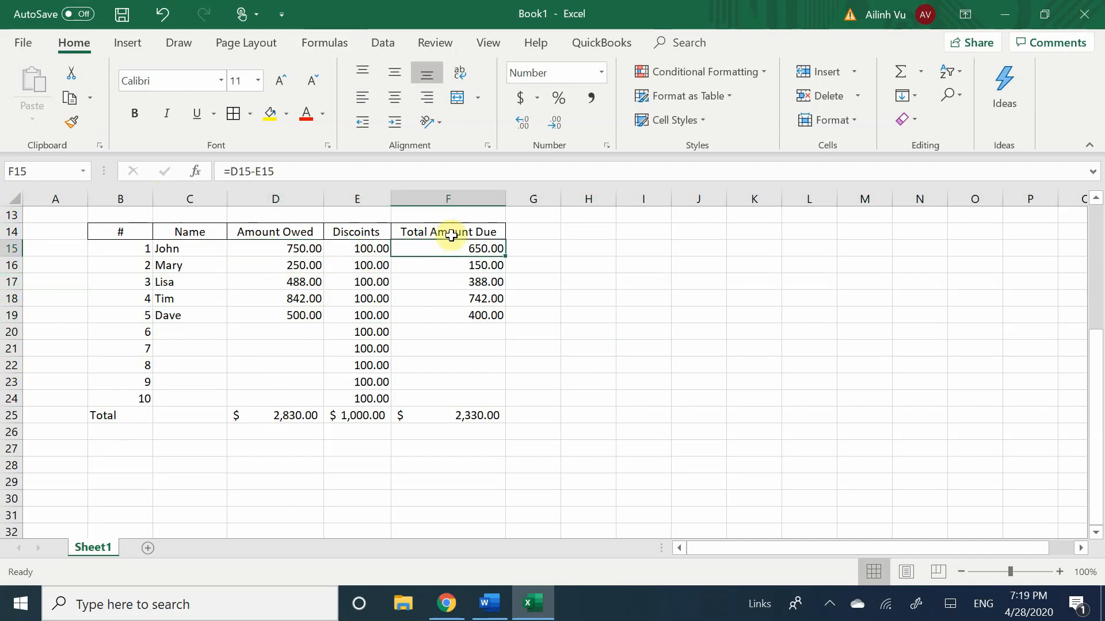
# - Insert a blank column between the "Discoints" and "Total Amount Due" columns
pyautogui.click(409, 198)
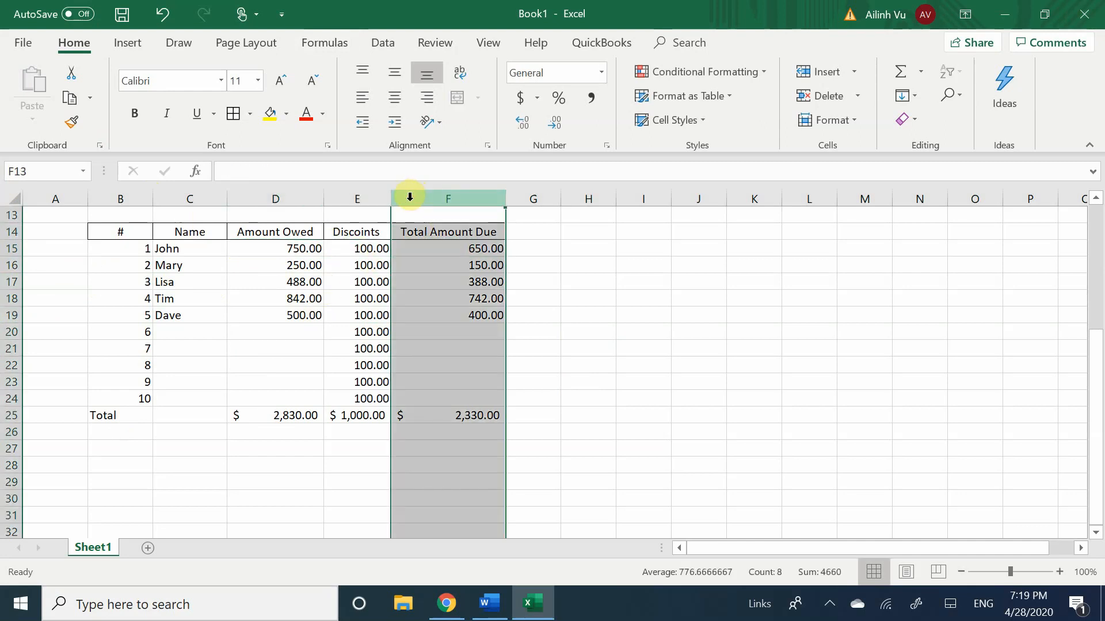
pyautogui.rightClick(406, 200)
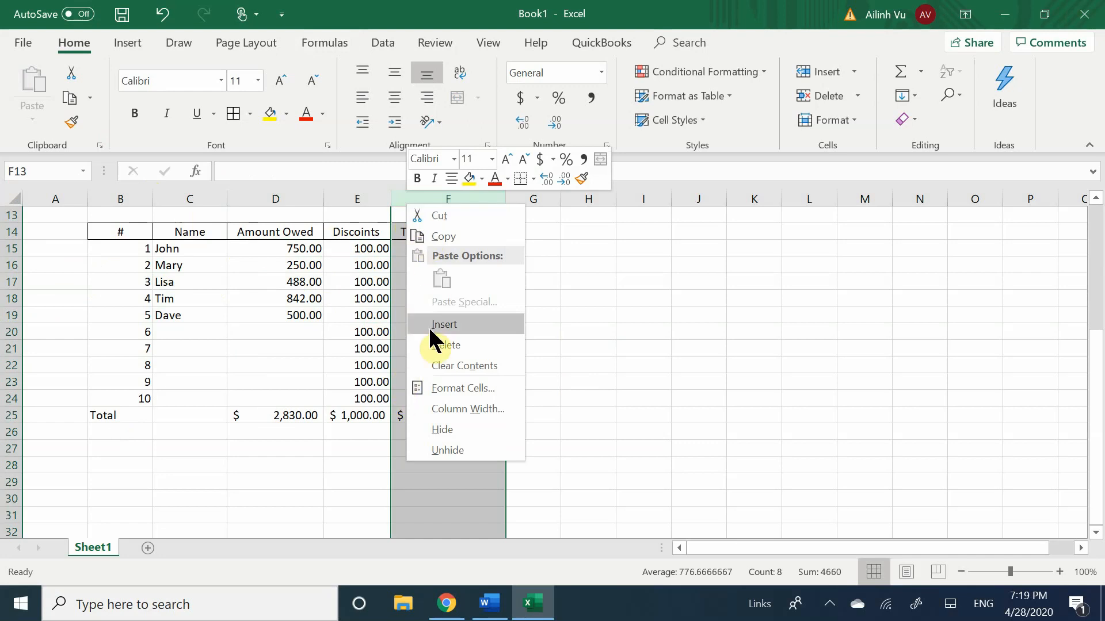
pyautogui.click(443, 325)
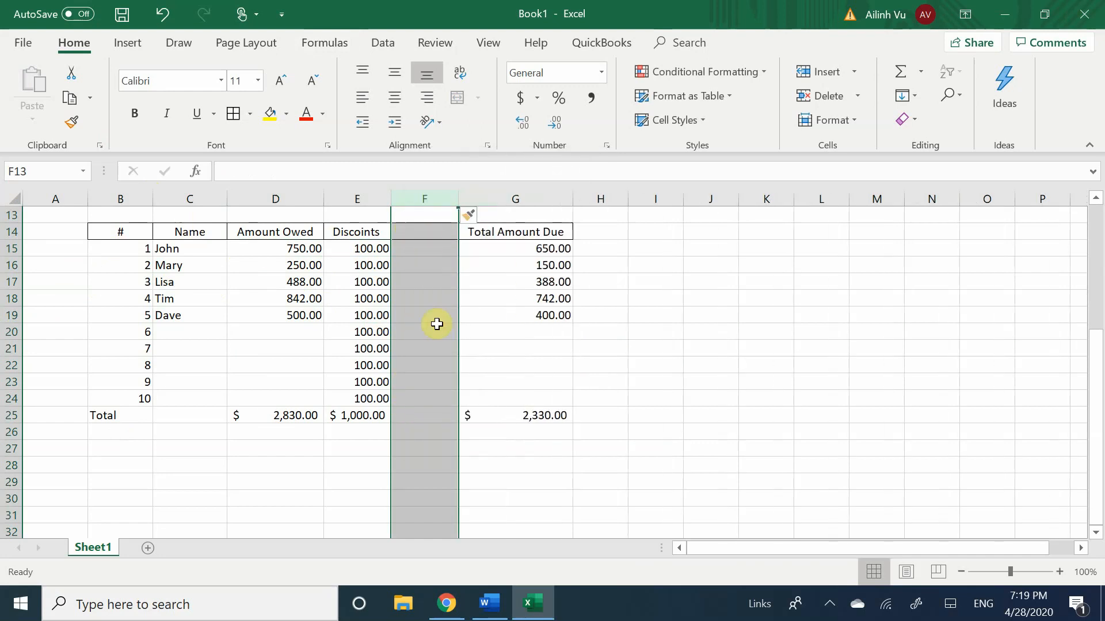
pyautogui.click(495, 279)
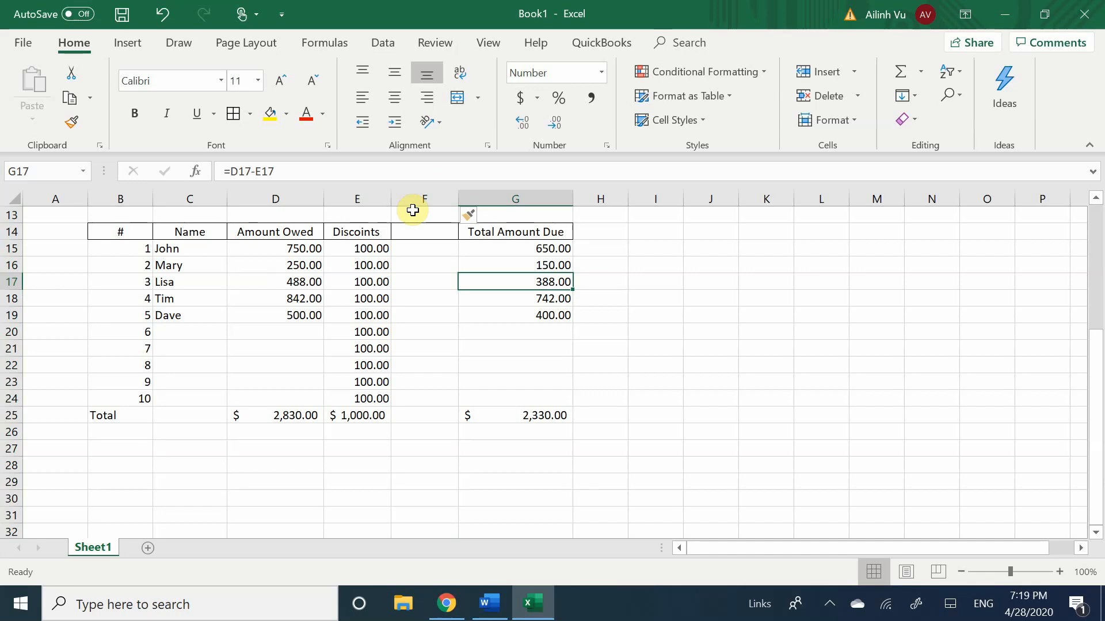
# - Insert another blank column before the "Total Amount Due" column, and undo that insertion
pyautogui.click(503, 200)
pyautogui.click(360, 200)
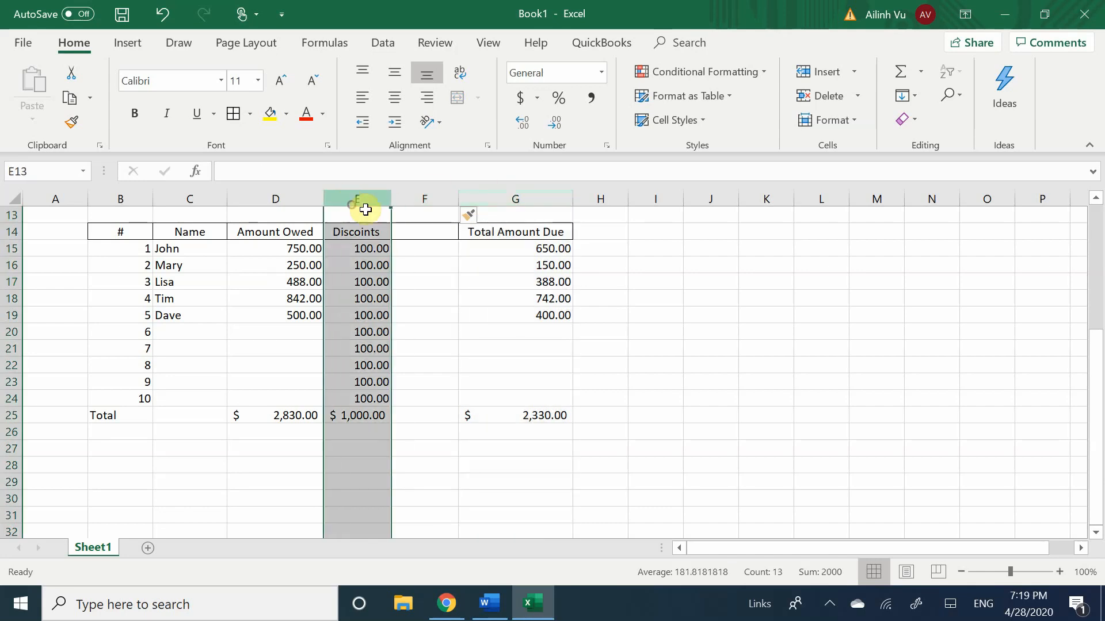
pyautogui.click(493, 200)
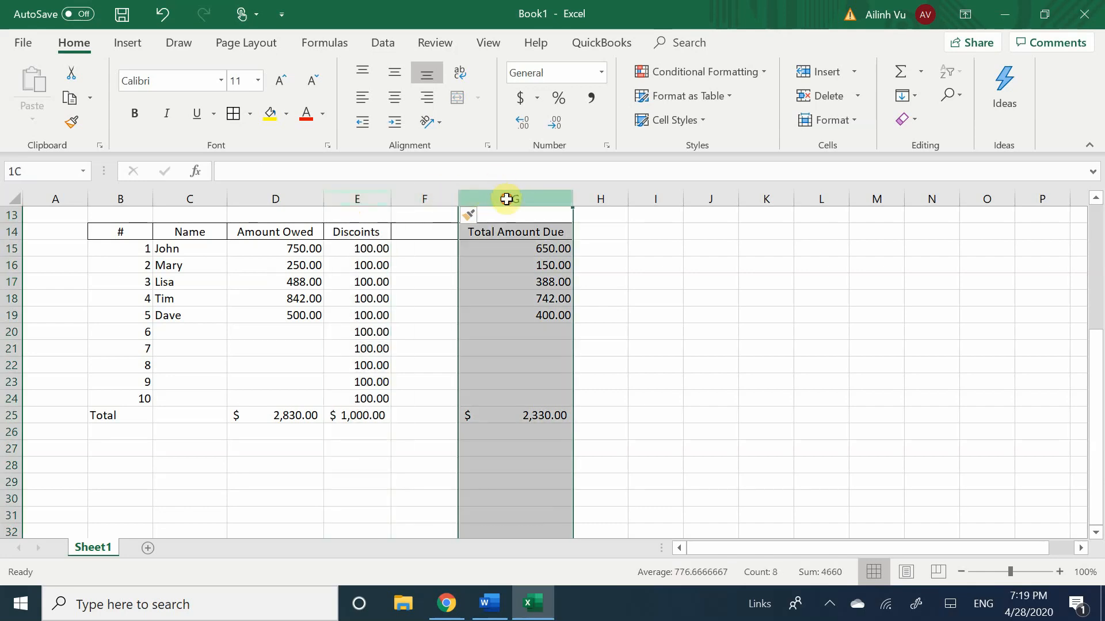
pyautogui.rightClick(491, 207)
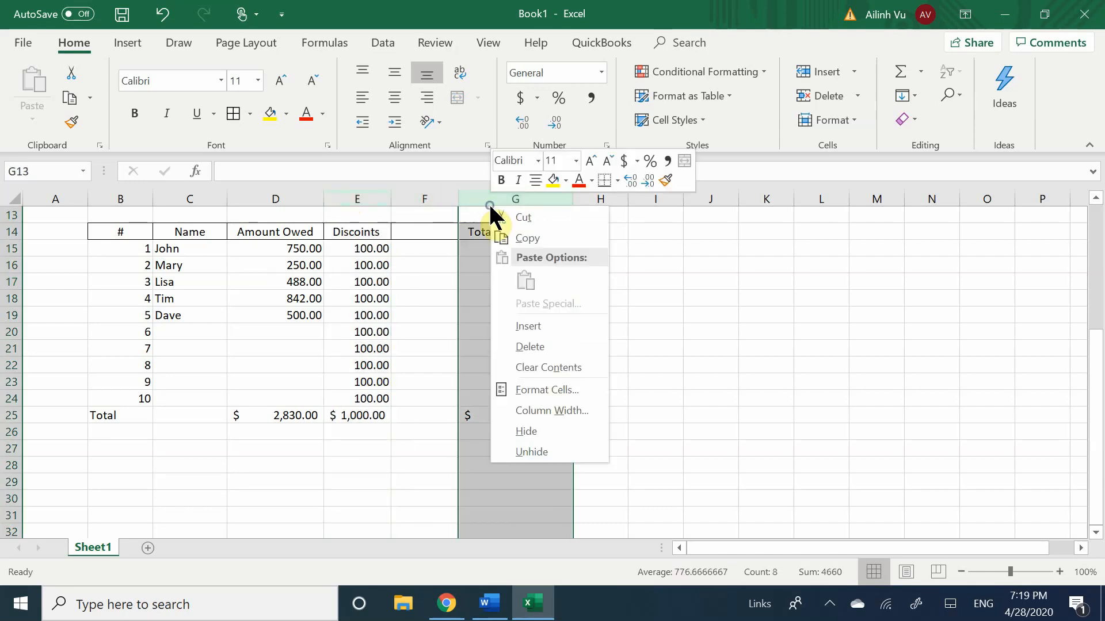
pyautogui.click(521, 327)
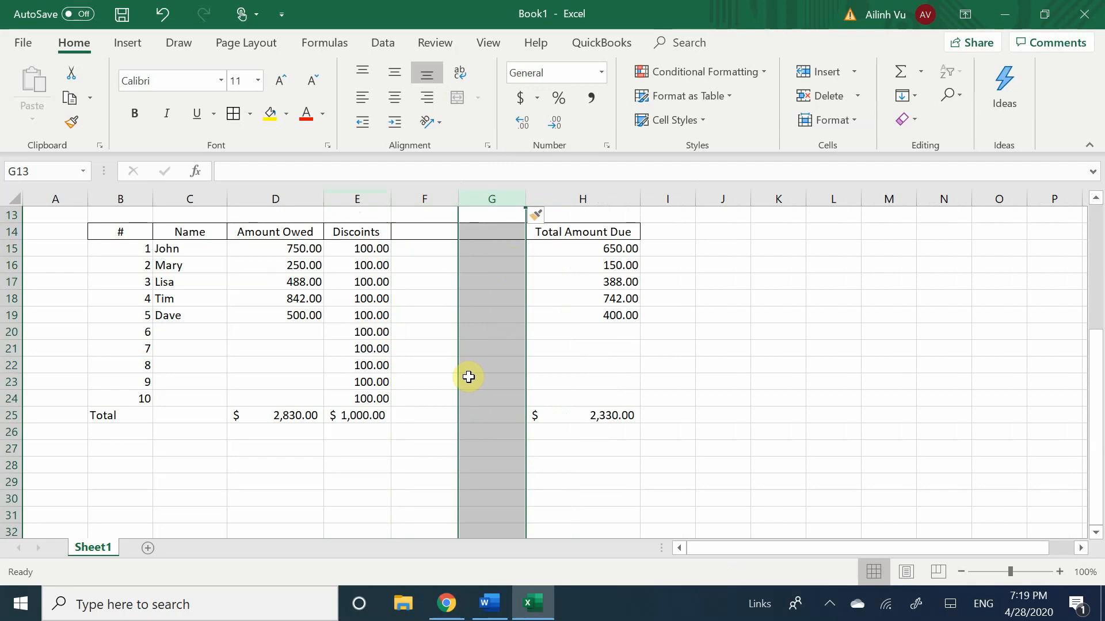
pyautogui.hotkey('ctrl', 'z')
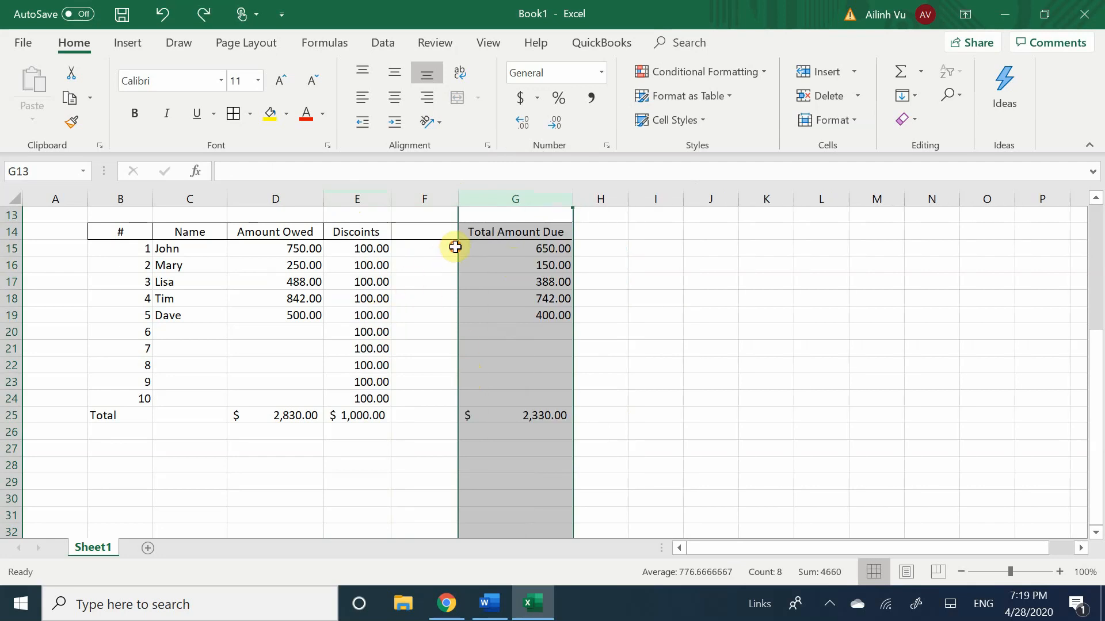
# - Title the blank column F "Fees" in cell F14 and enter a fee of 25 in cell F15
pyautogui.click(454, 248)
pyautogui.click(418, 230)
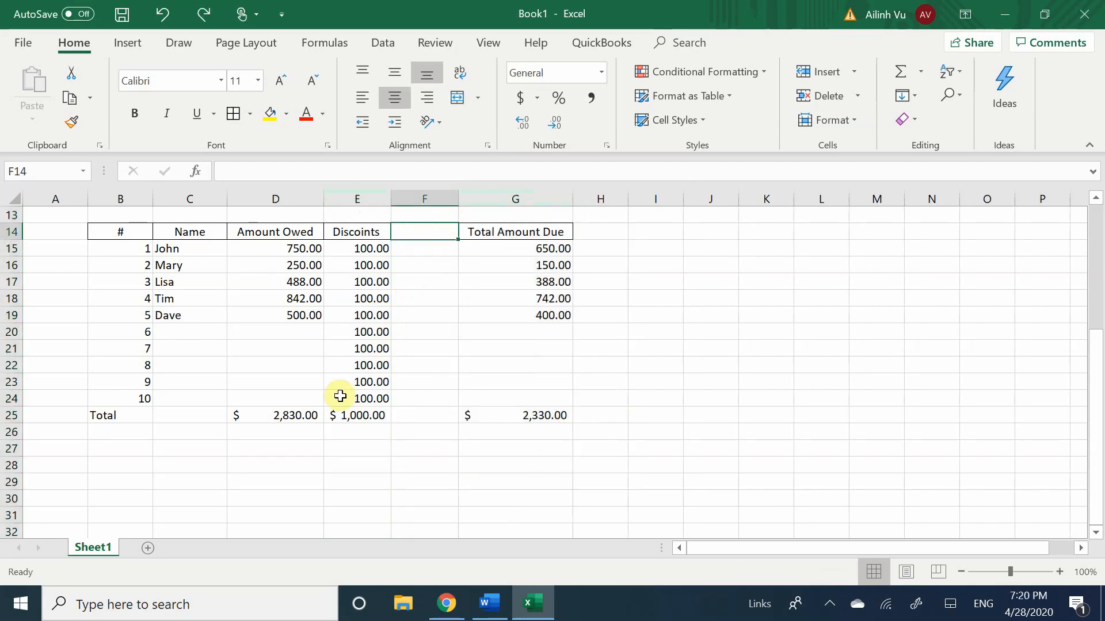
pyautogui.write('Fe')
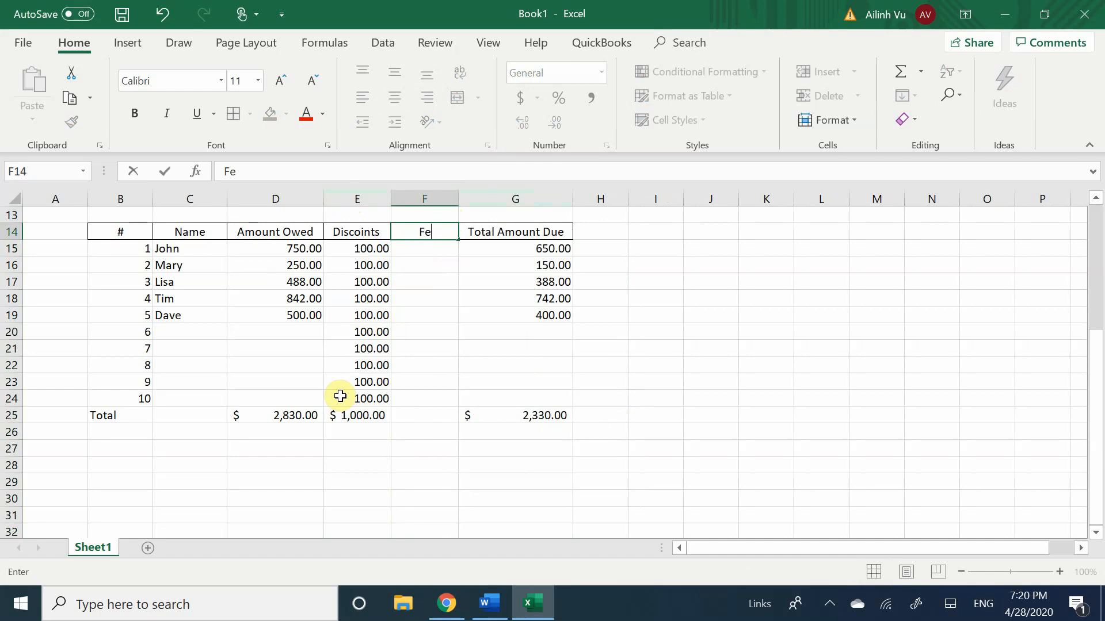
pyautogui.write('es')
pyautogui.press('Return')
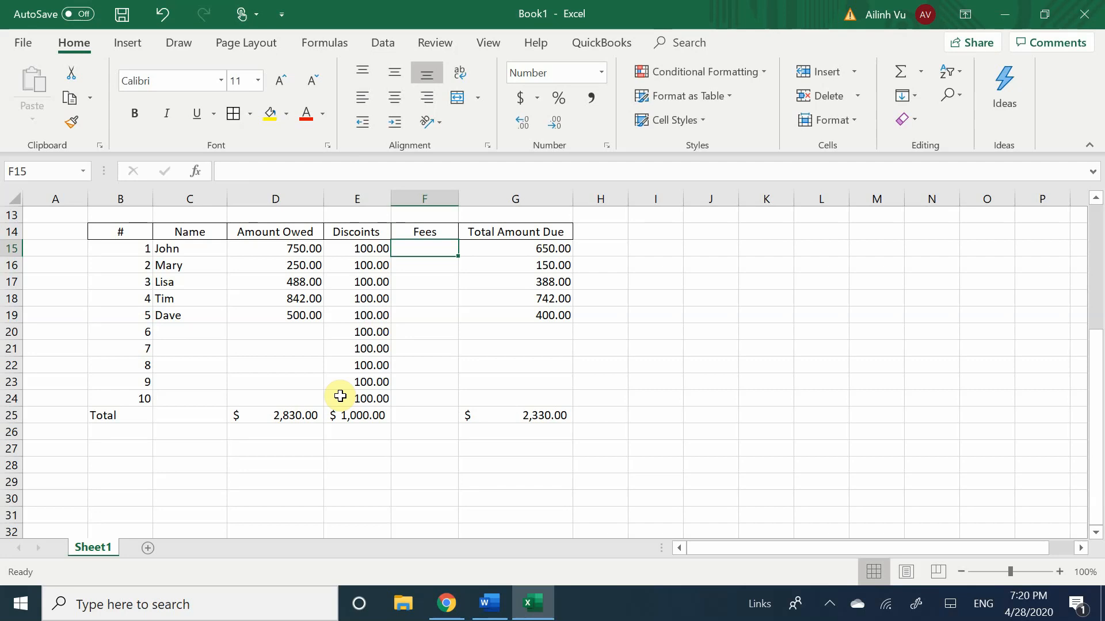
pyautogui.write('25')
pyautogui.press('Return')
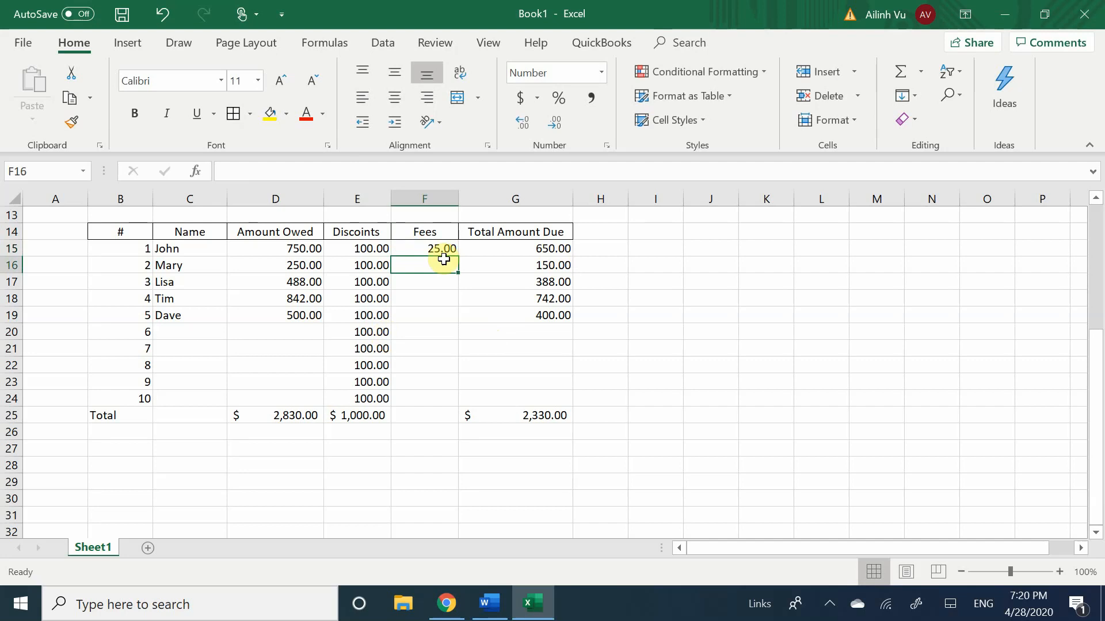
pyautogui.click(524, 248)
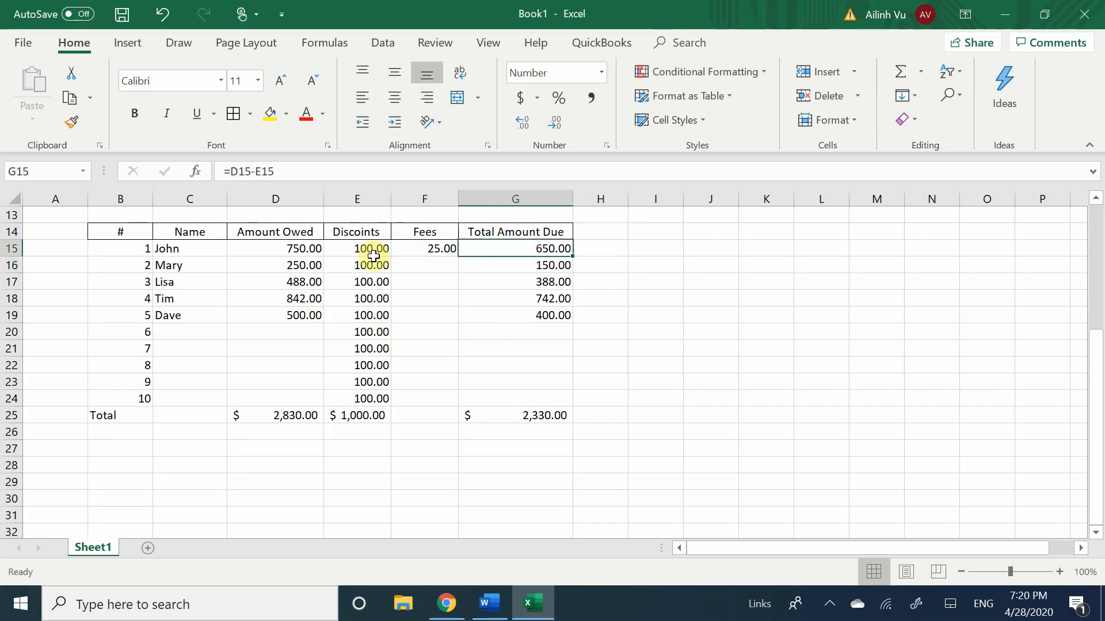
pyautogui.click(424, 266)
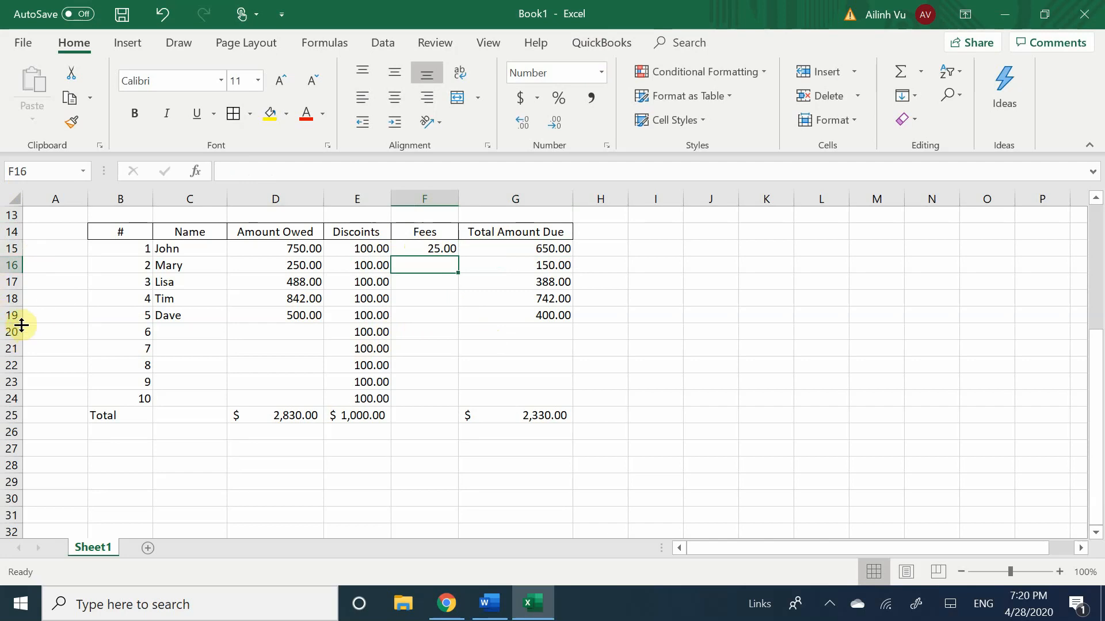
# - Insert a blank row above row 19, between list entries 4 and 5
pyautogui.click(17, 305)
pyautogui.click(17, 316)
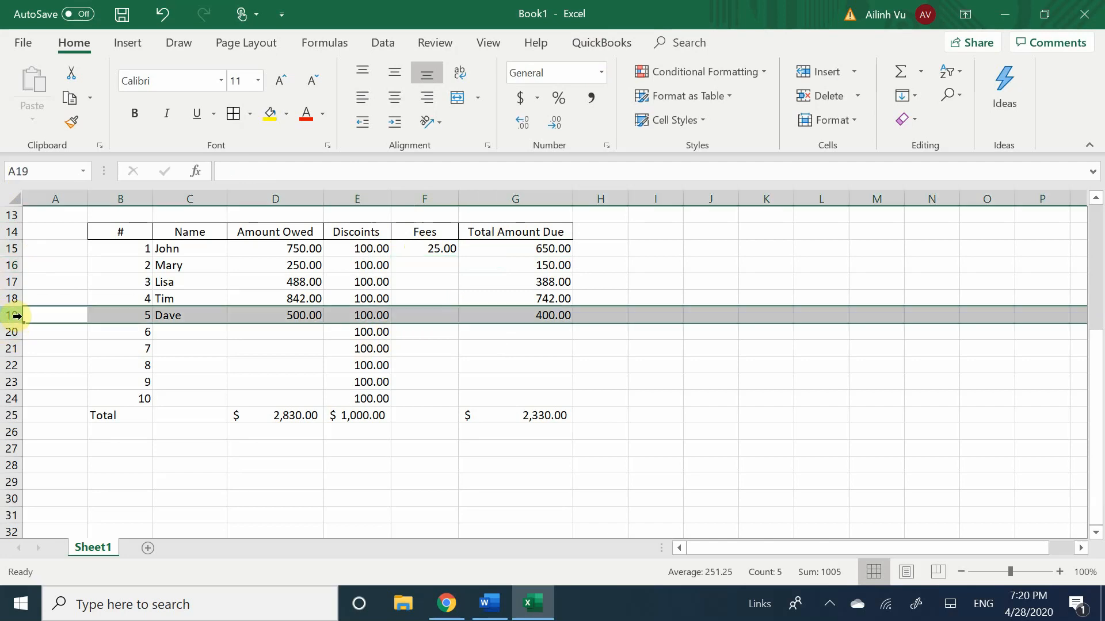
pyautogui.rightClick(17, 316)
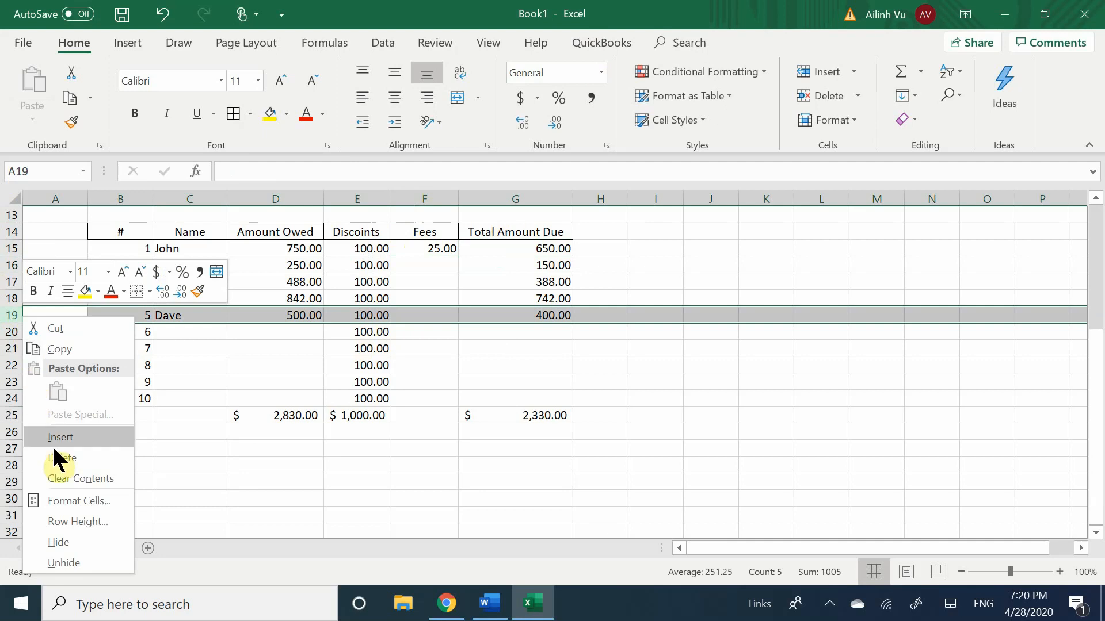
pyautogui.click(72, 437)
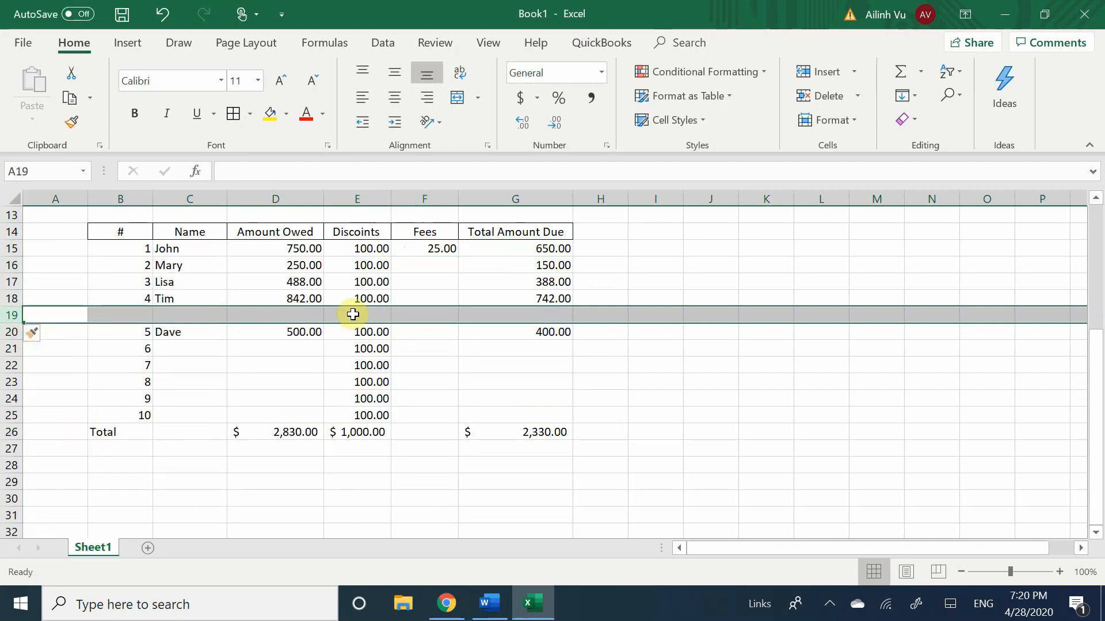
pyautogui.click(203, 318)
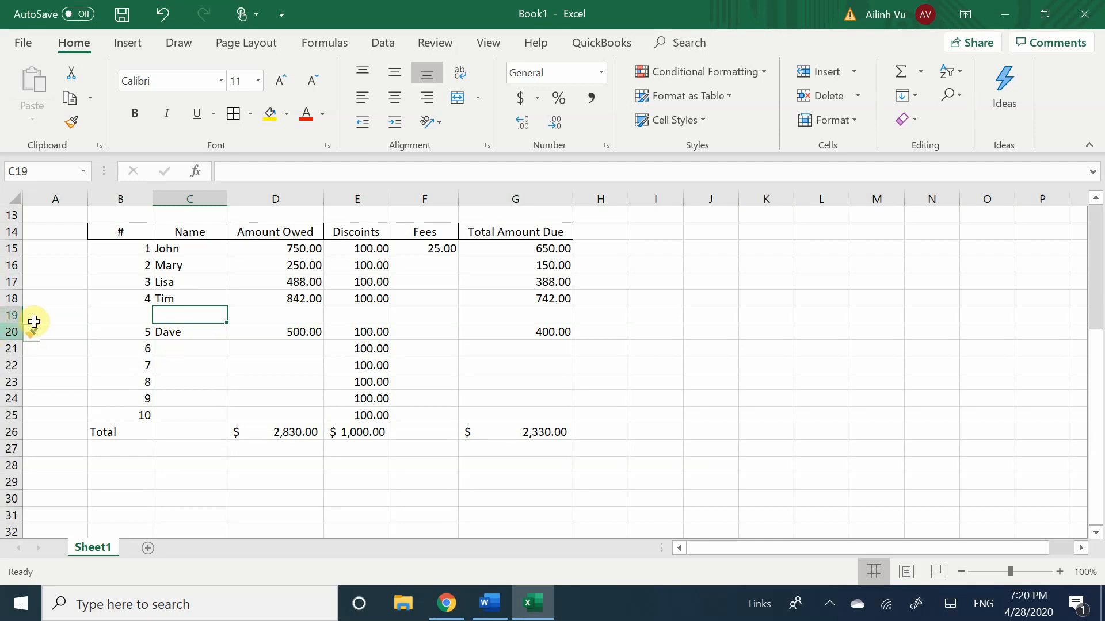
pyautogui.moveTo(16, 340); pyautogui.dragTo(15, 340)
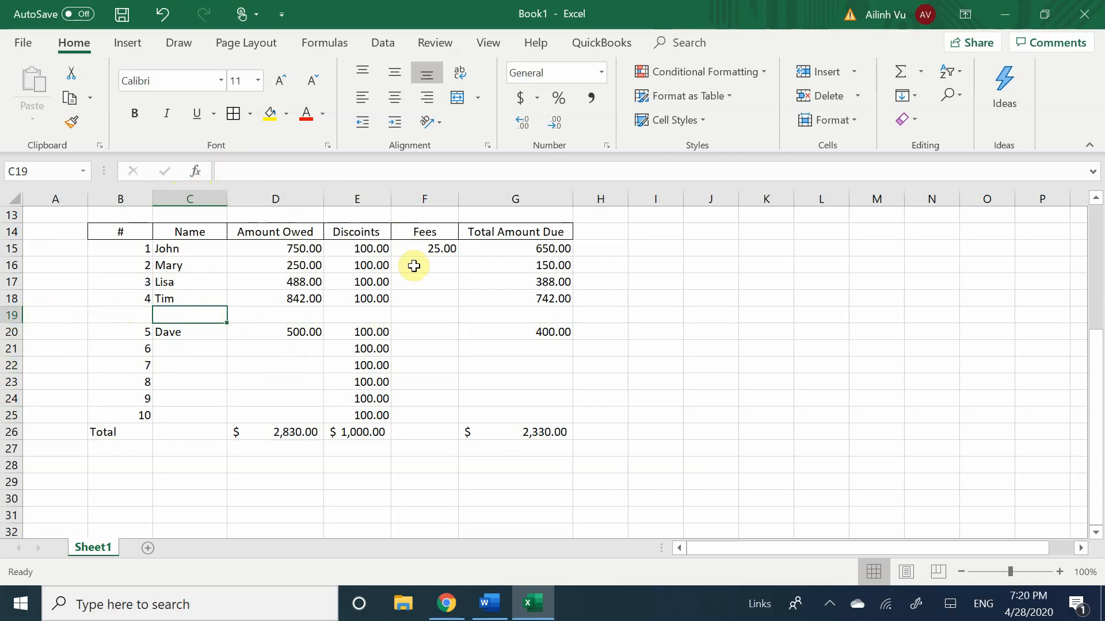
pyautogui.click(342, 199)
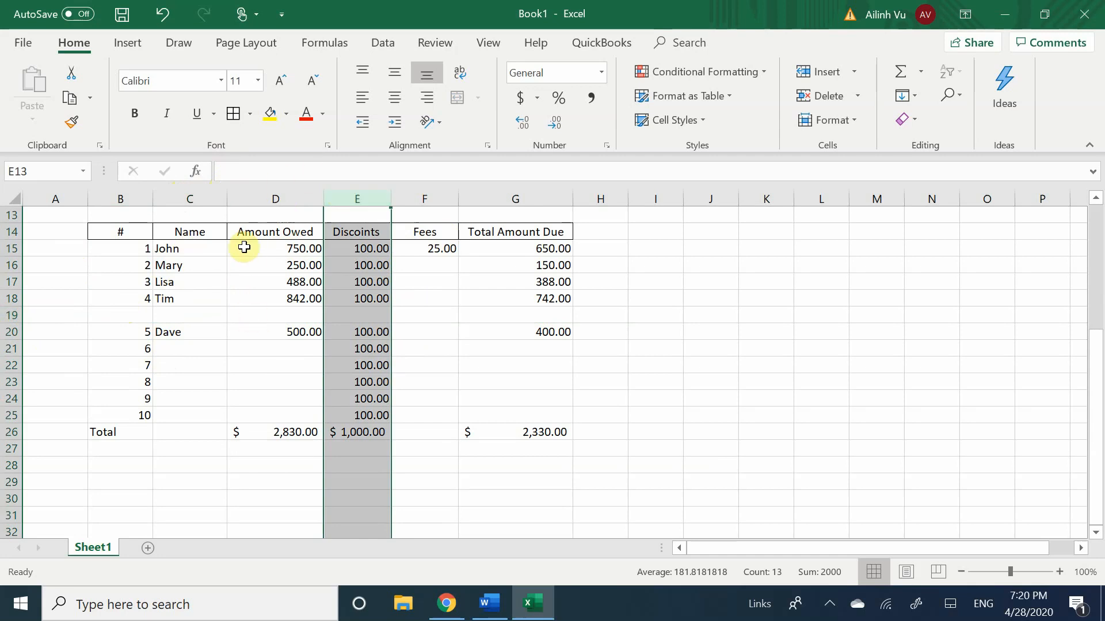
pyautogui.scroll(-1, 290, 385)
pyautogui.scroll(-2, 276, 384)
pyautogui.scroll(6, 254, 377)
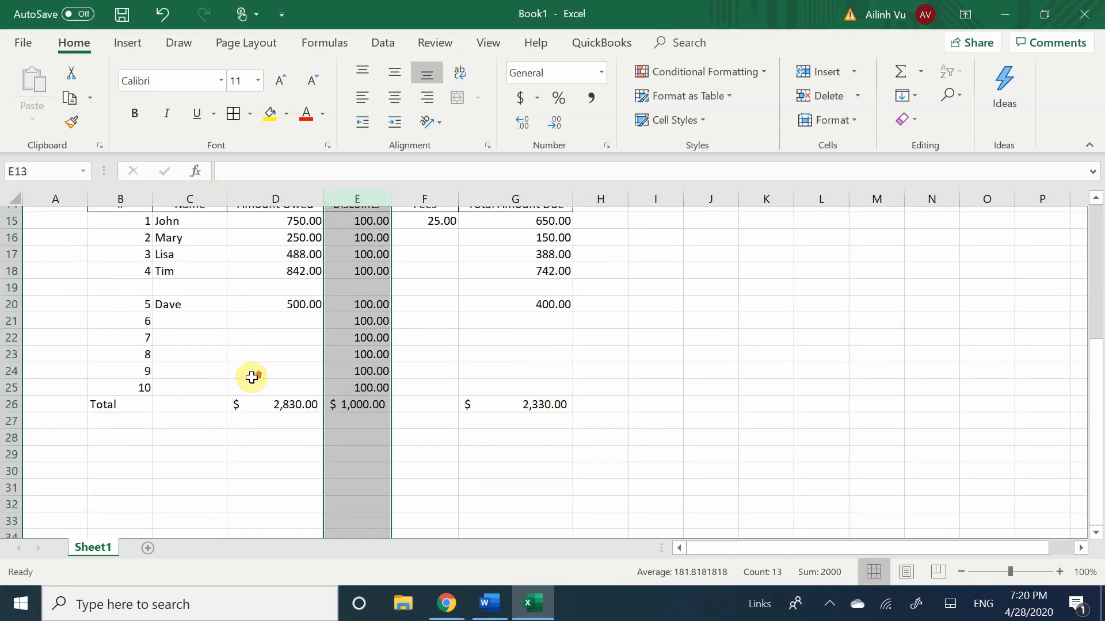
pyautogui.scroll(-5, 251, 377)
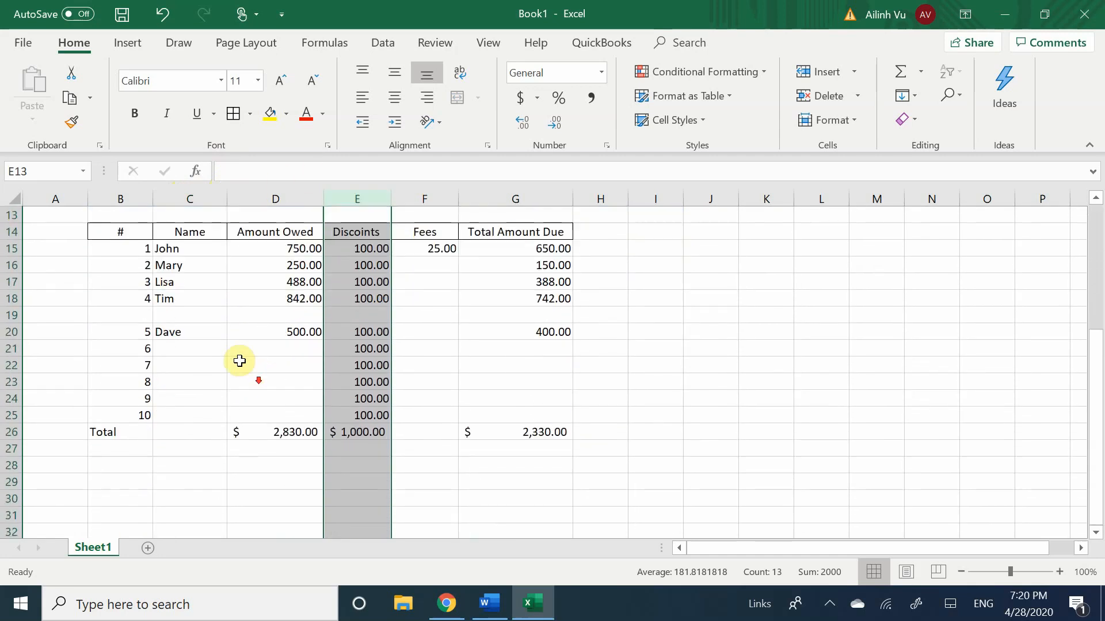
pyautogui.scroll(1, 228, 353)
# - Undo the insertion of the blank row between list entries 4 and 5
pyautogui.click(215, 385)
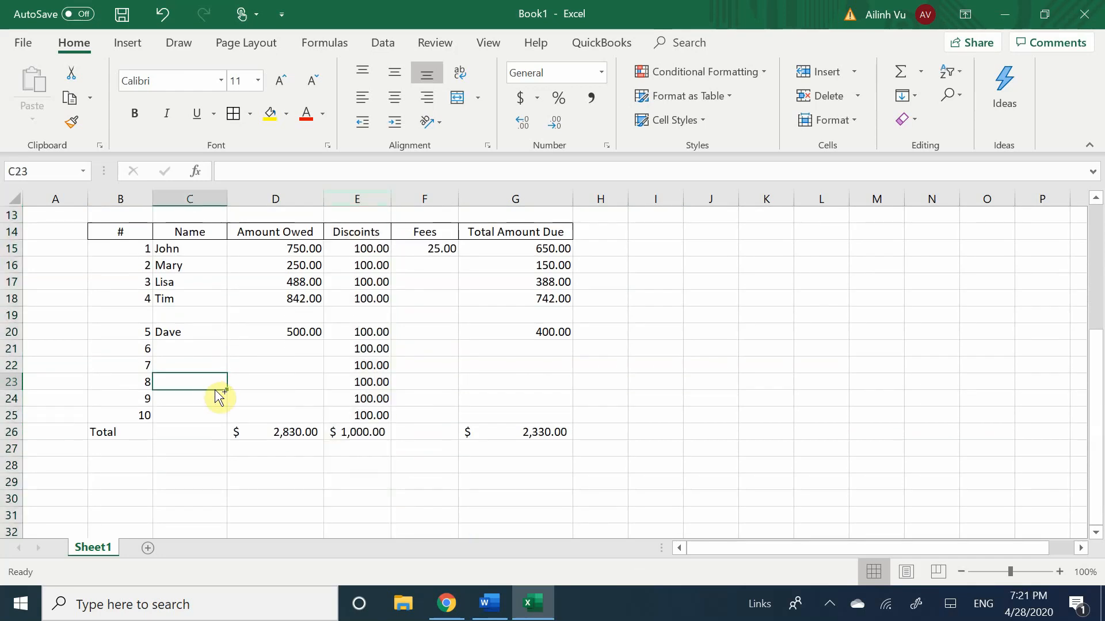
pyautogui.hotkey('ctrl', 'z')
pyautogui.click(263, 367)
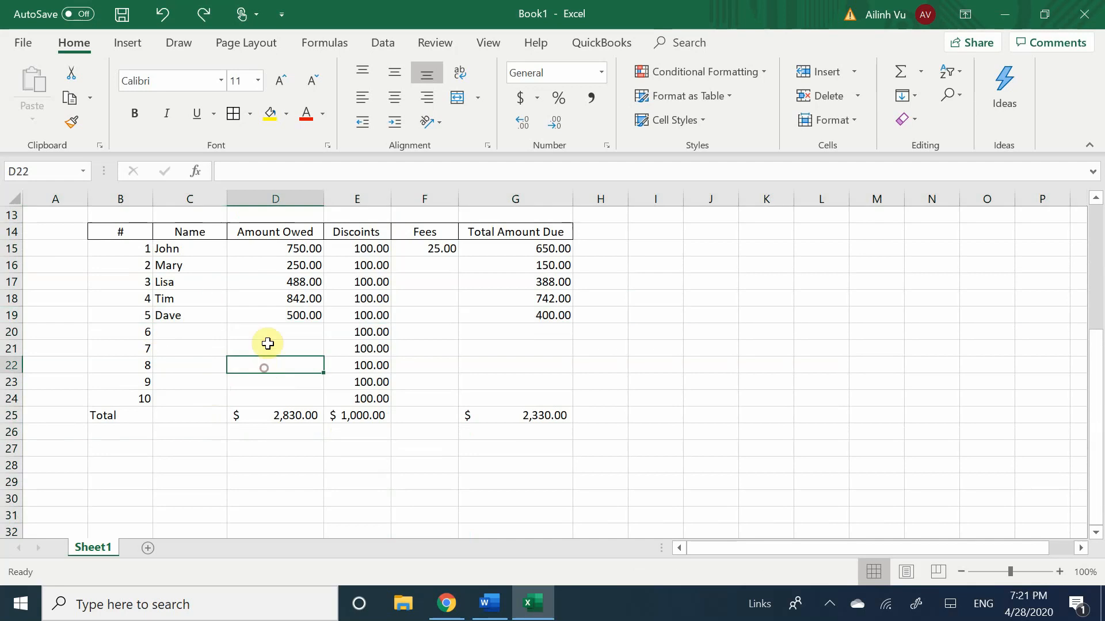
# - Fill the fee from cell F15 down through F19 for the remaining named entries
pyautogui.click(433, 265)
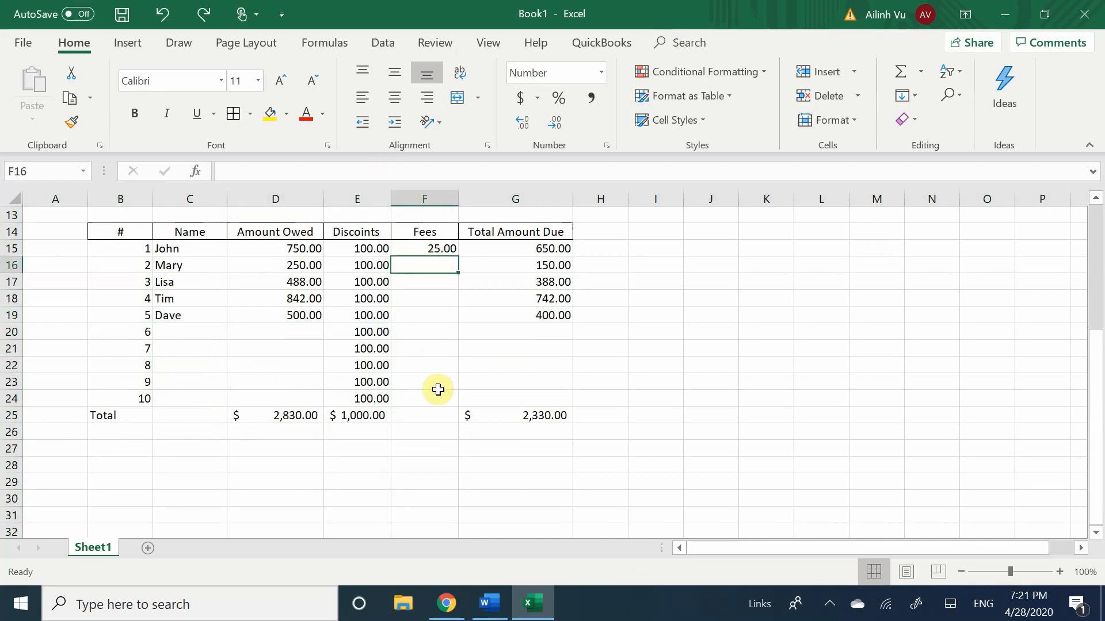
pyautogui.click(435, 247)
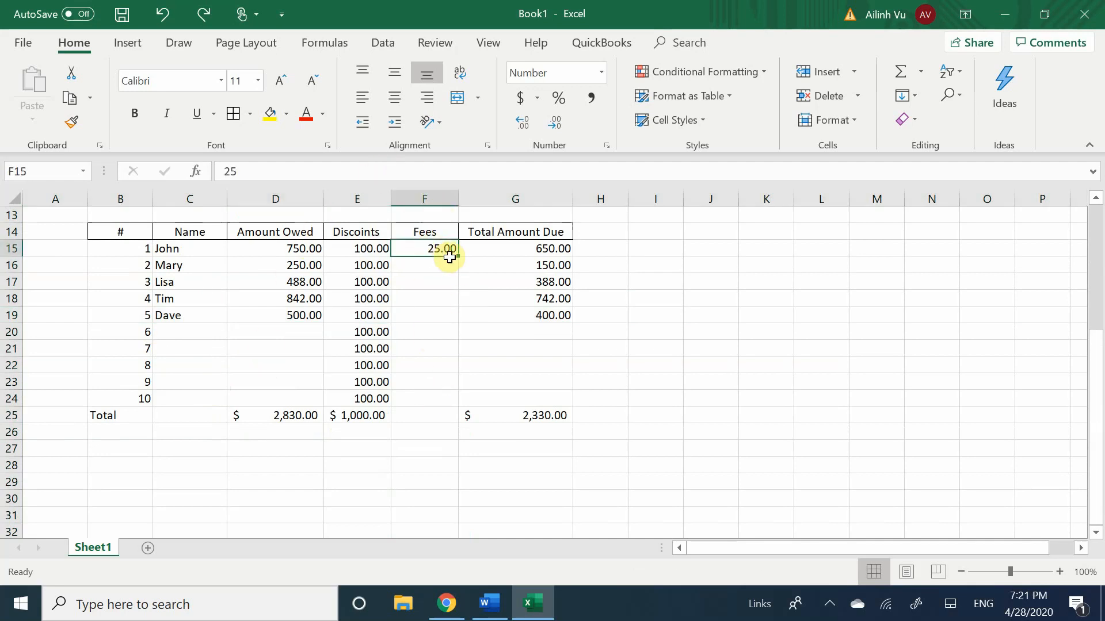
pyautogui.moveTo(458, 256); pyautogui.dragTo(460, 317)
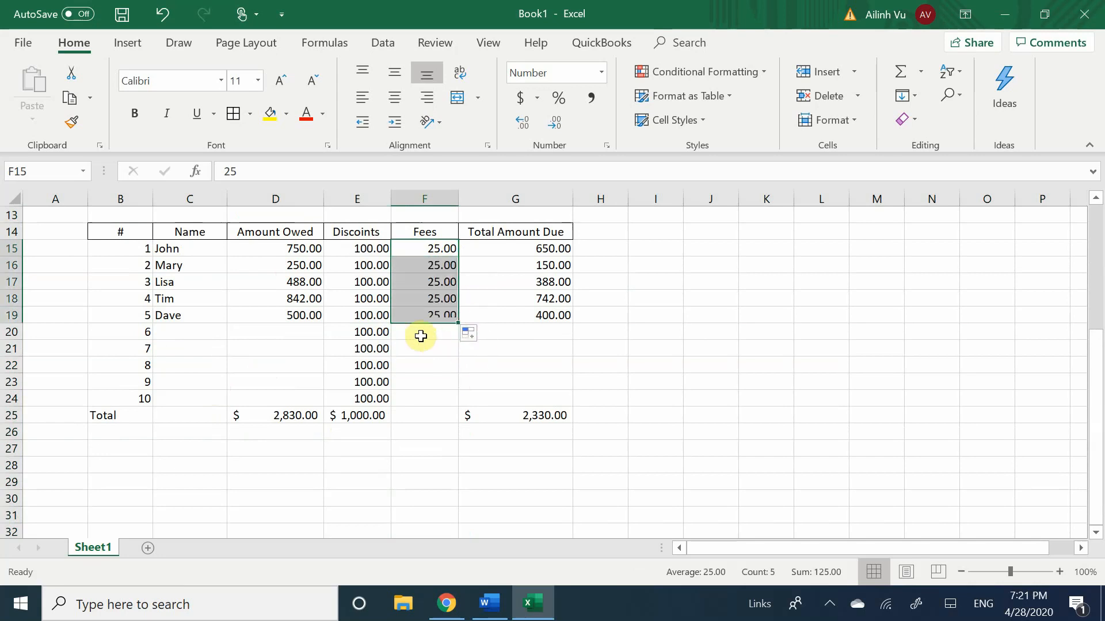
pyautogui.click(421, 336)
pyautogui.click(431, 348)
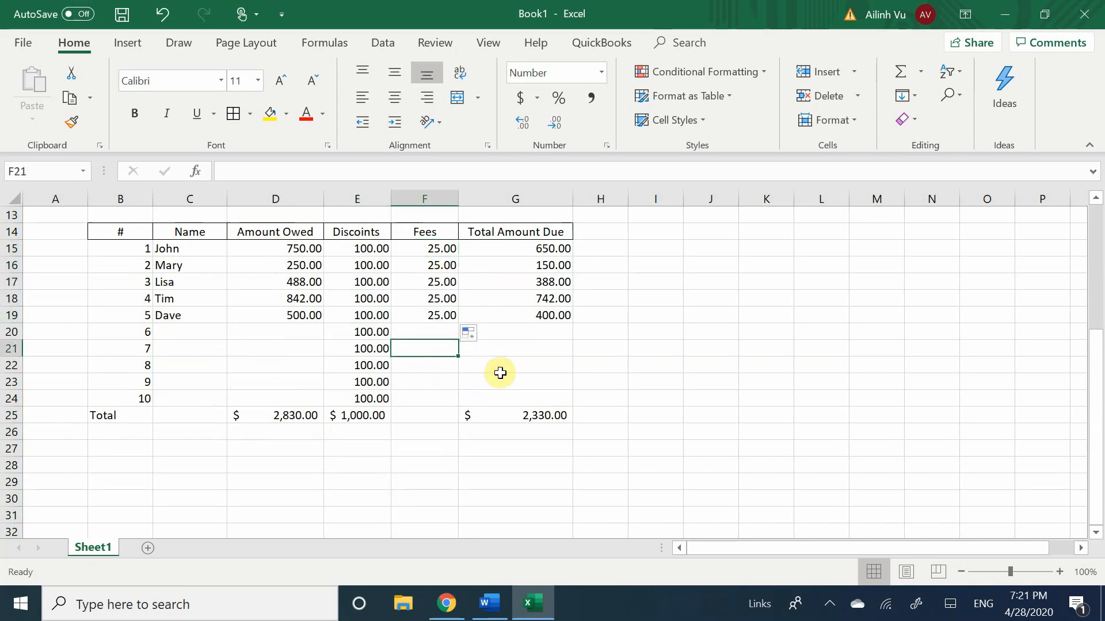
# - Replace the total formula in cell G15 with =D15-E15+F15 so that it includes the fee
pyautogui.click(546, 248)
pyautogui.press('BackSpace')
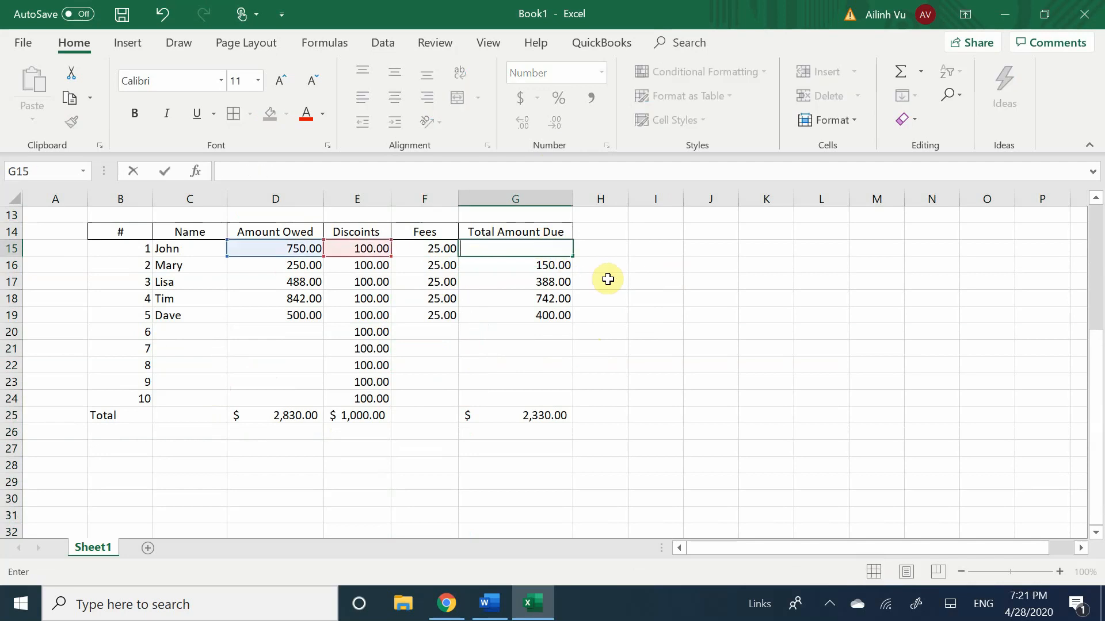
pyautogui.write('=')
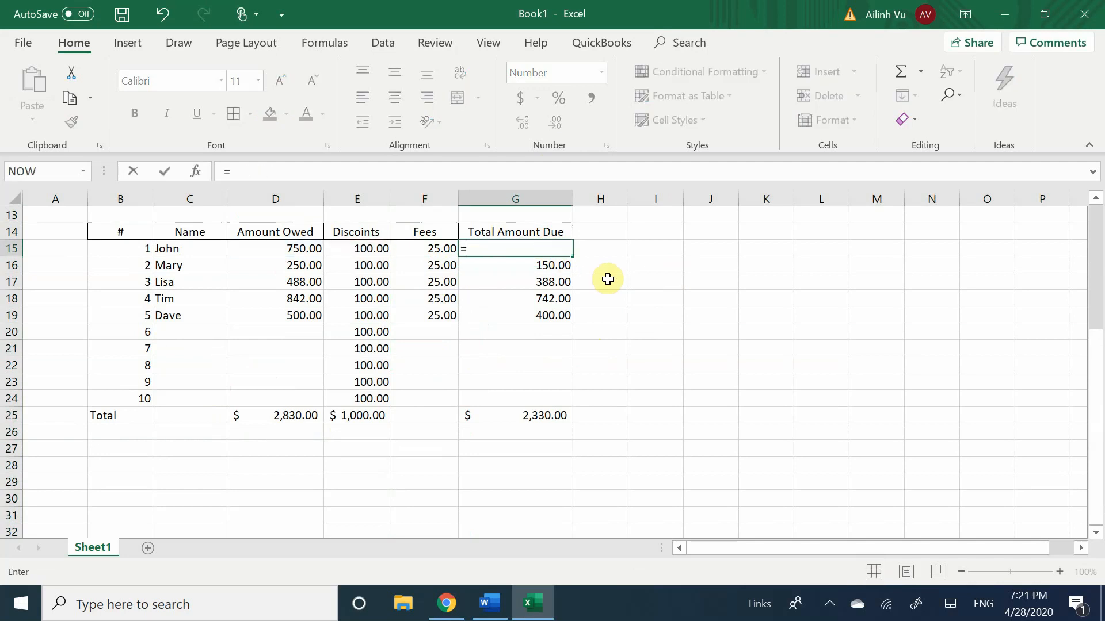
pyautogui.click(297, 251)
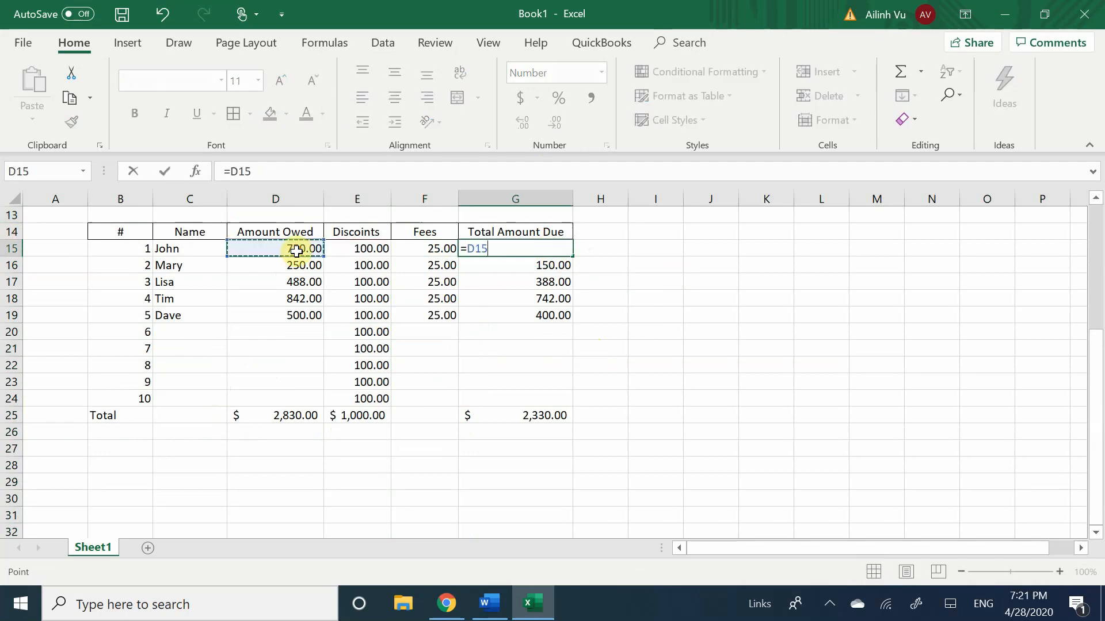
pyautogui.write('-')
pyautogui.click(361, 248)
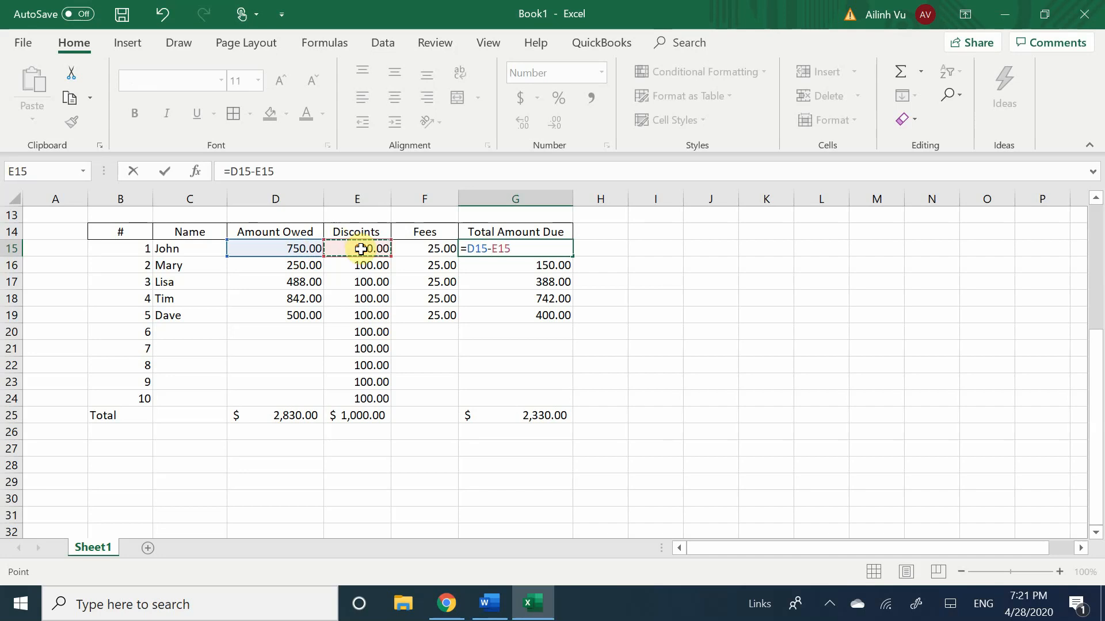
pyautogui.write('+')
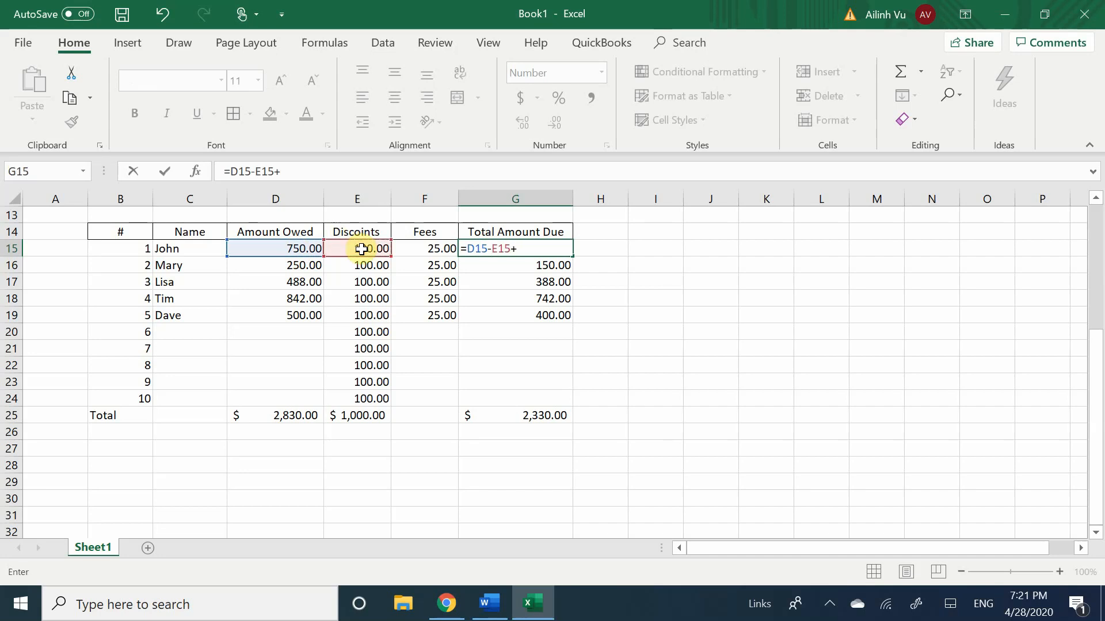
pyautogui.click(428, 249)
pyautogui.press('Return')
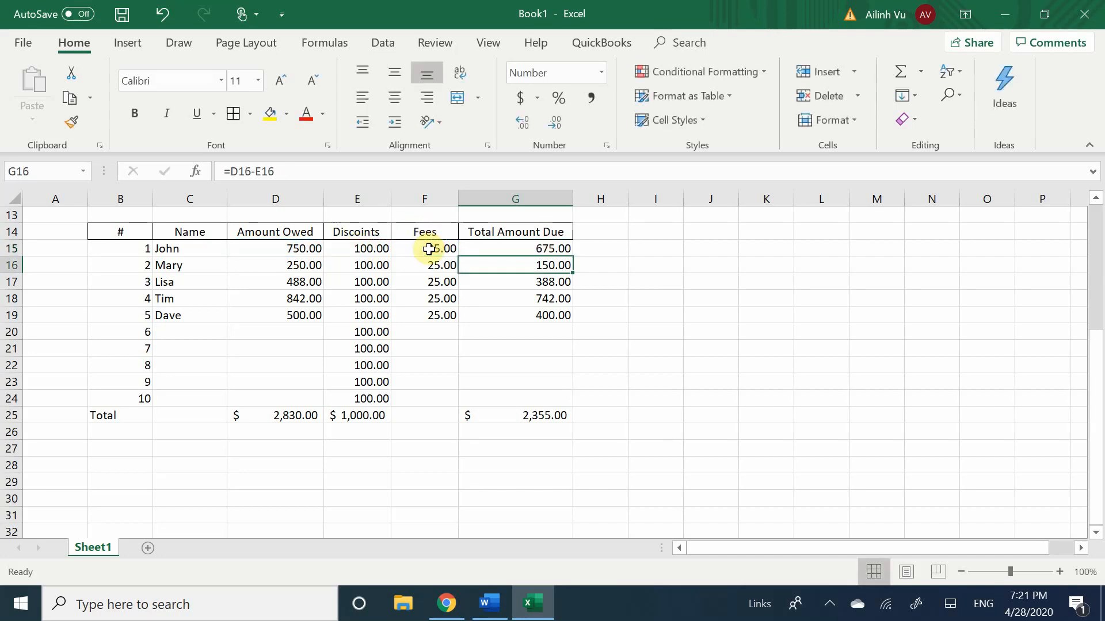
# - Fill the updated total formula from cell G15 down through G19
pyautogui.click(529, 251)
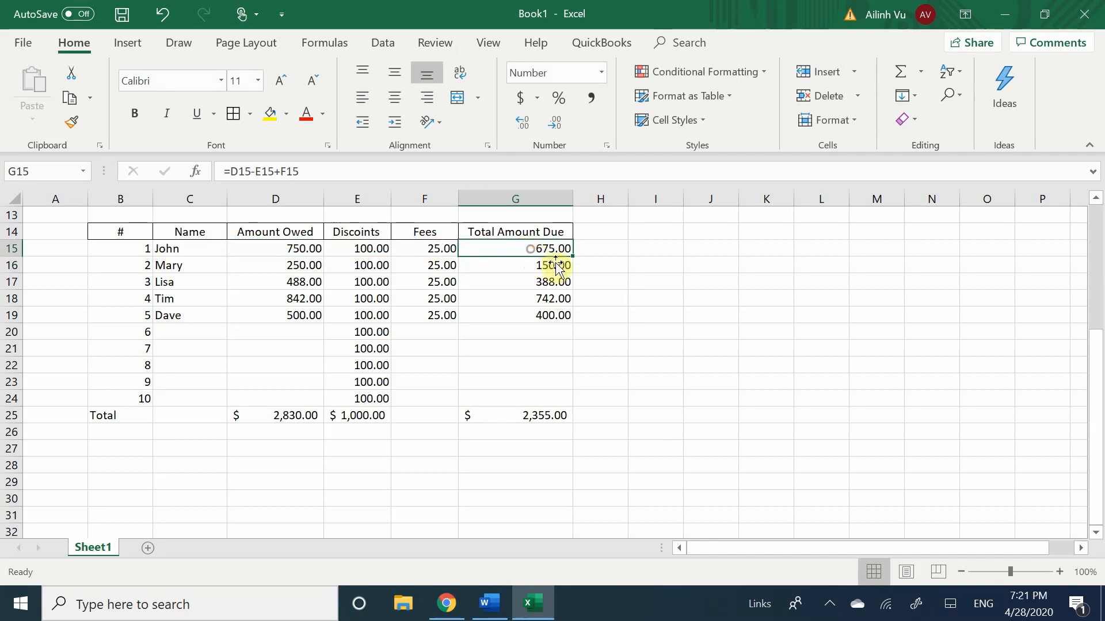
pyautogui.moveTo(574, 256); pyautogui.dragTo(586, 316)
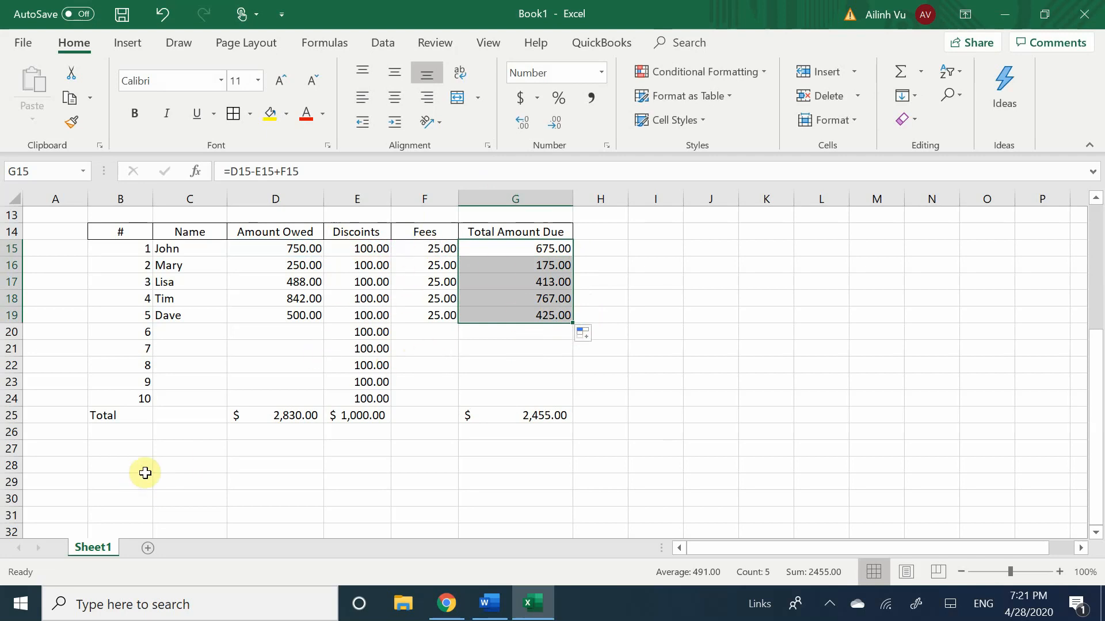
pyautogui.click(185, 460)
pyautogui.scroll(1, 187, 459)
pyautogui.scroll(1, 189, 458)
pyautogui.scroll(-2, 187, 458)
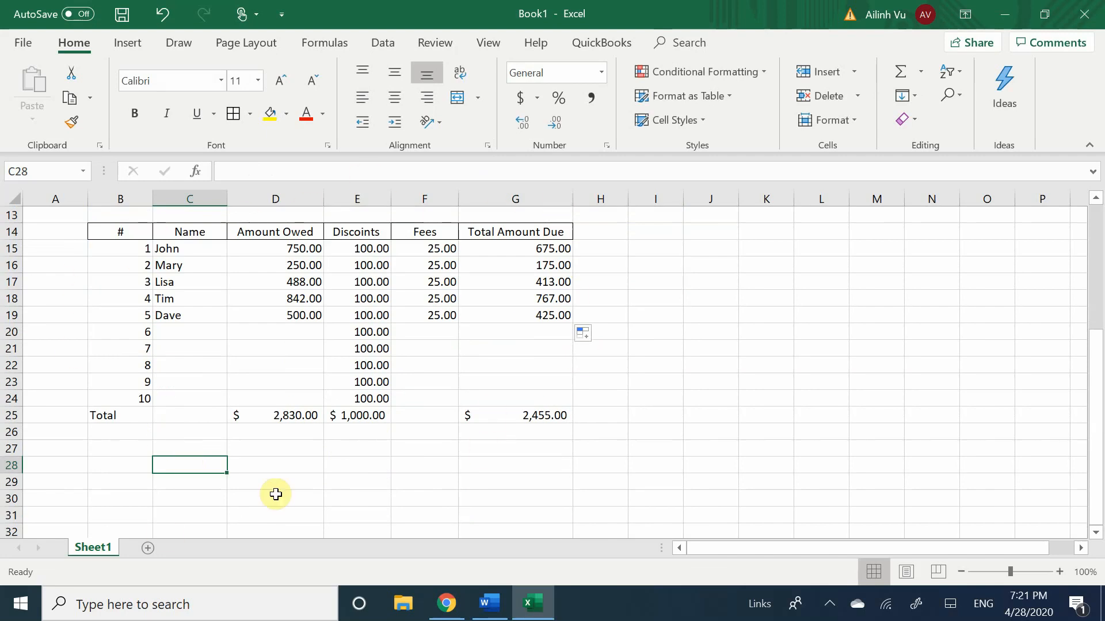
pyautogui.scroll(1, 268, 421)
pyautogui.scroll(-1, 267, 422)
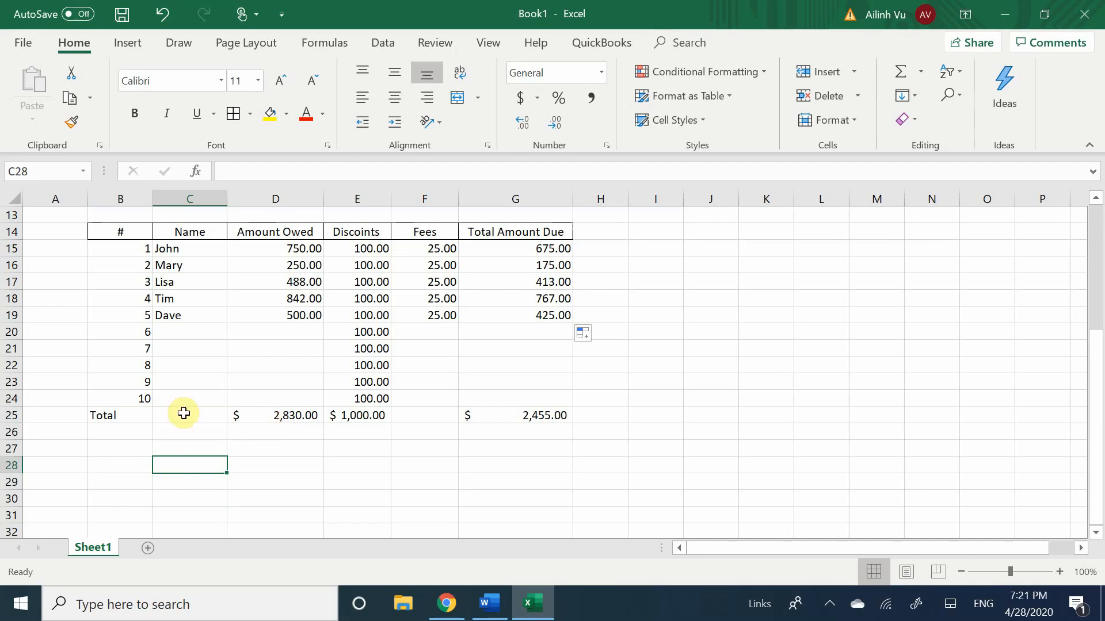
# - Add a new blank worksheet after Sheet1
pyautogui.scroll(2, 261, 380)
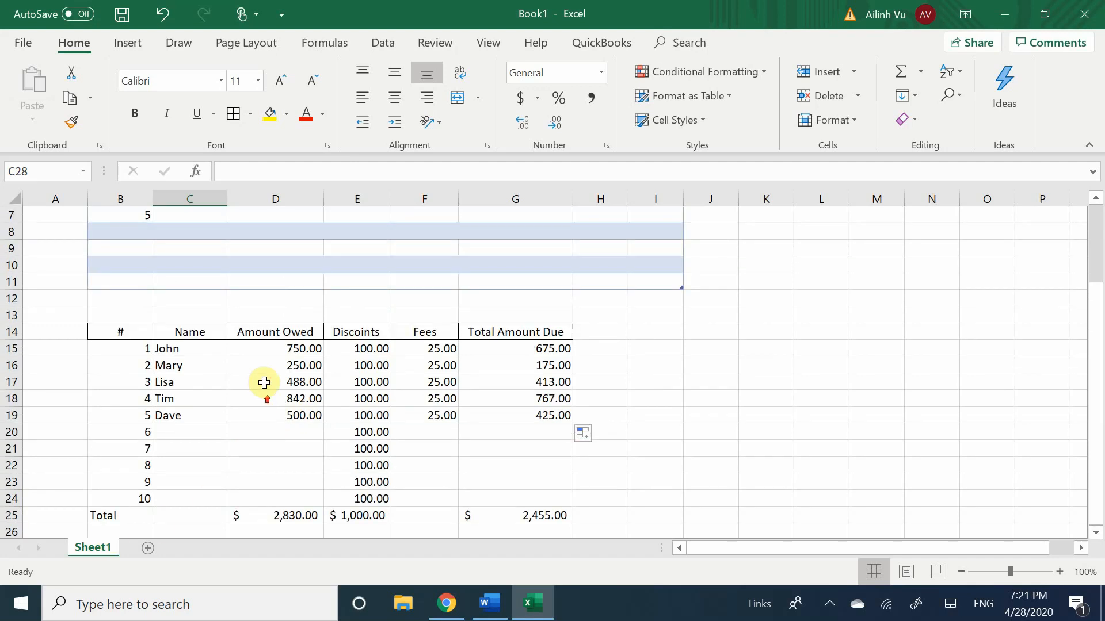
pyautogui.scroll(-1, 258, 377)
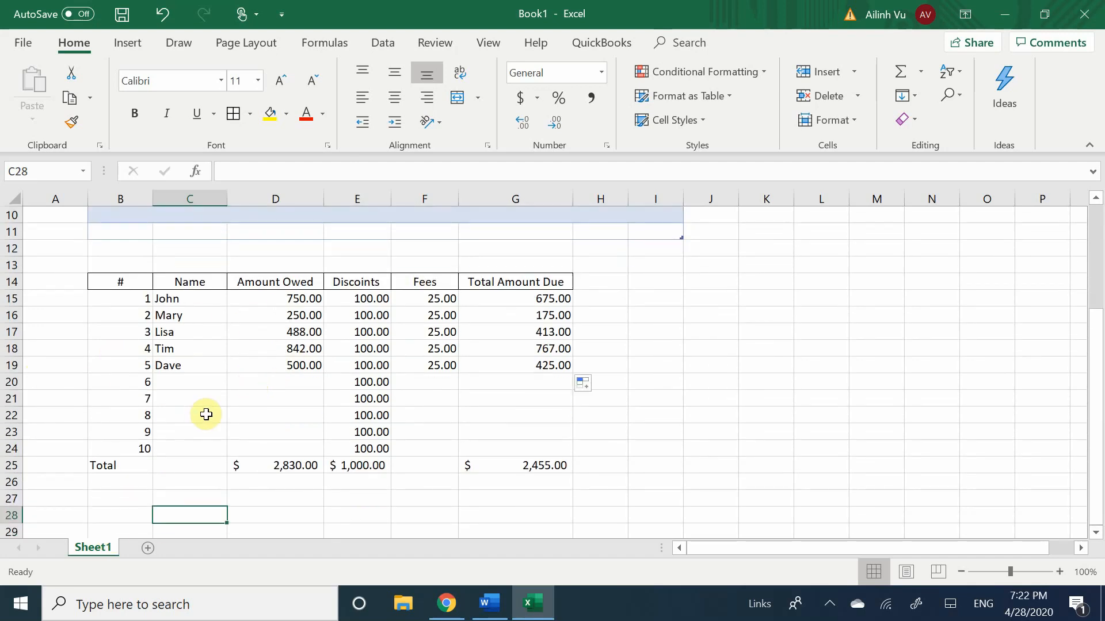
pyautogui.scroll(-1, 213, 395)
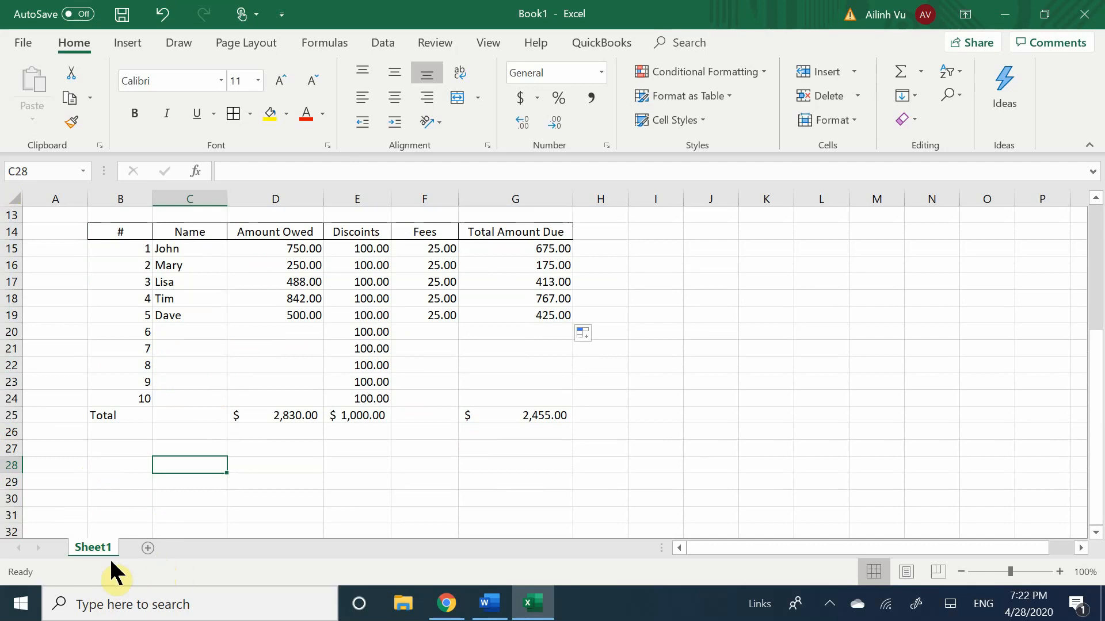
pyautogui.click(147, 547)
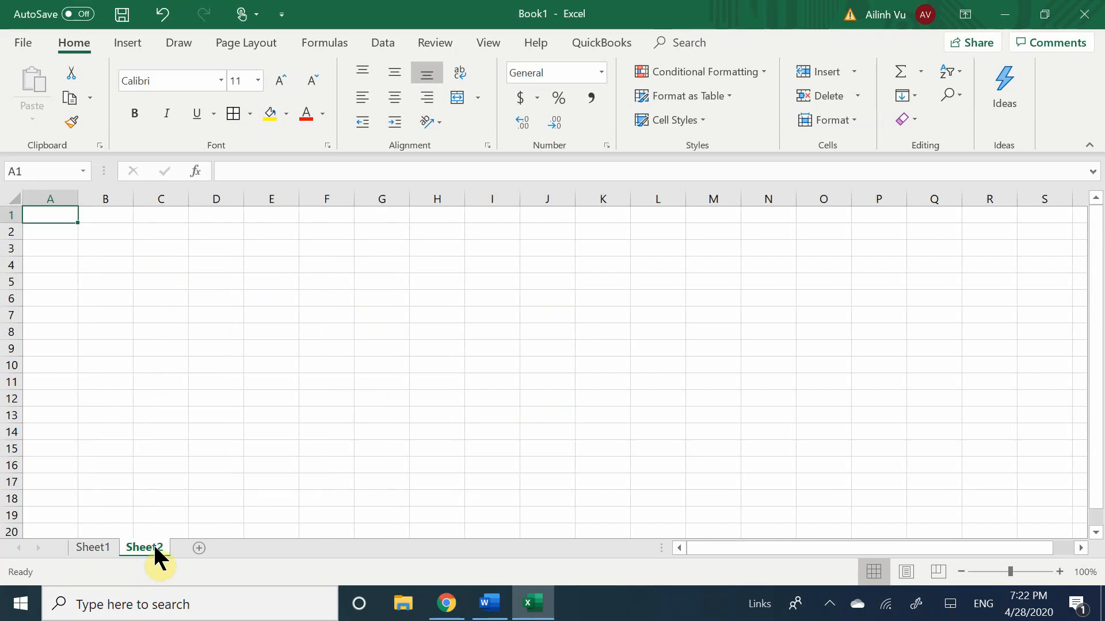
# - Rename the Sheet1 worksheet, which holds the amounts-owed list, as INV 1
pyautogui.click(102, 547)
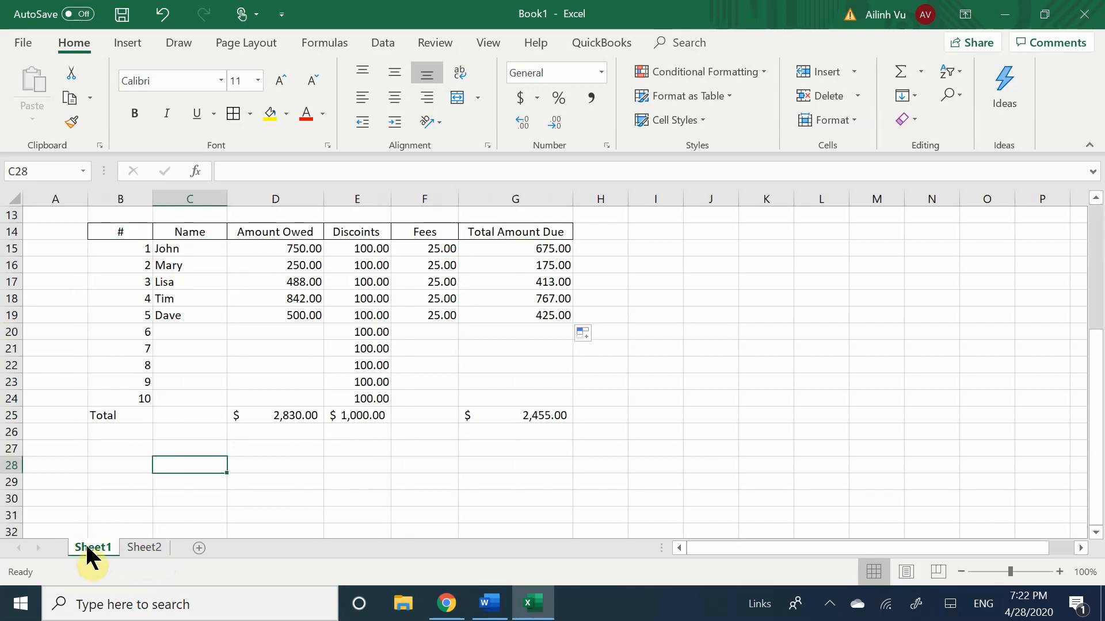
pyautogui.doubleClick(90, 547)
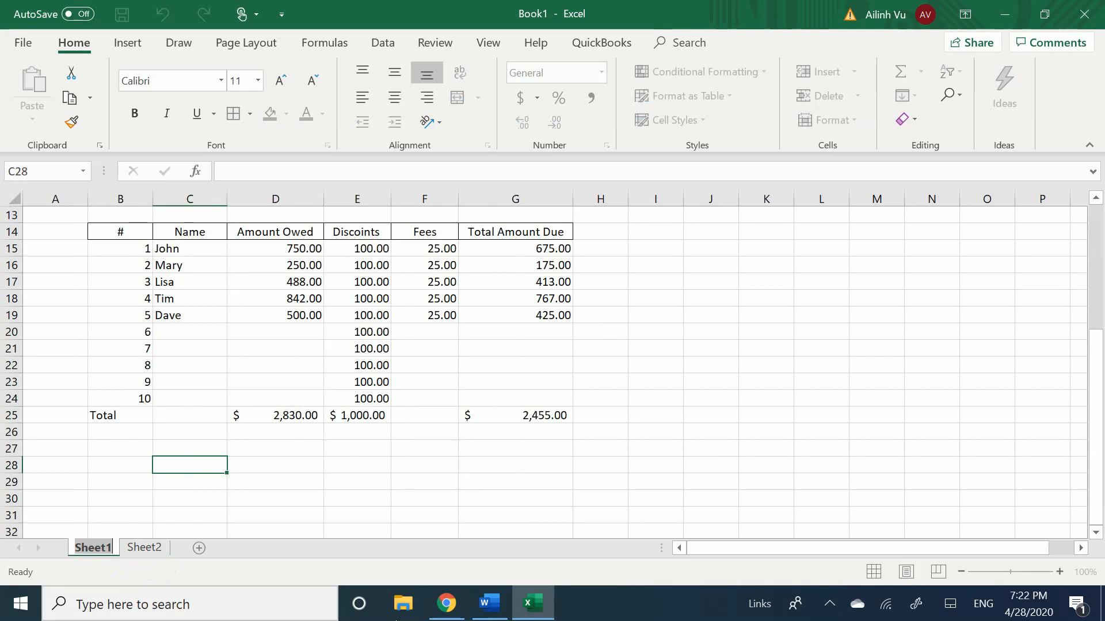
pyautogui.write('INV')
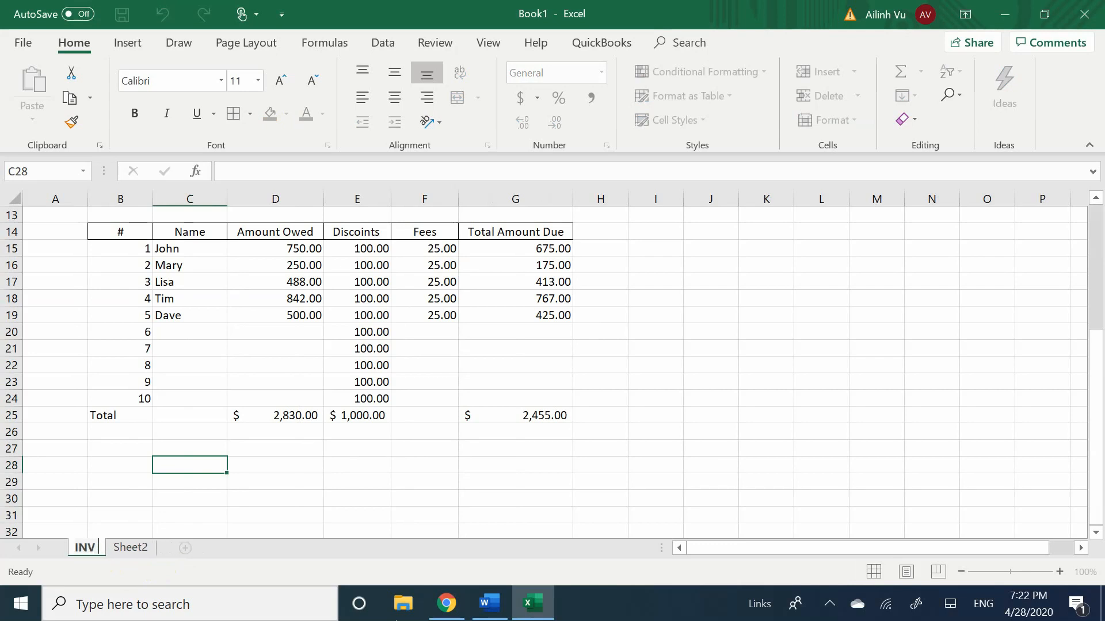
pyautogui.write(' 1')
pyautogui.press('Return')
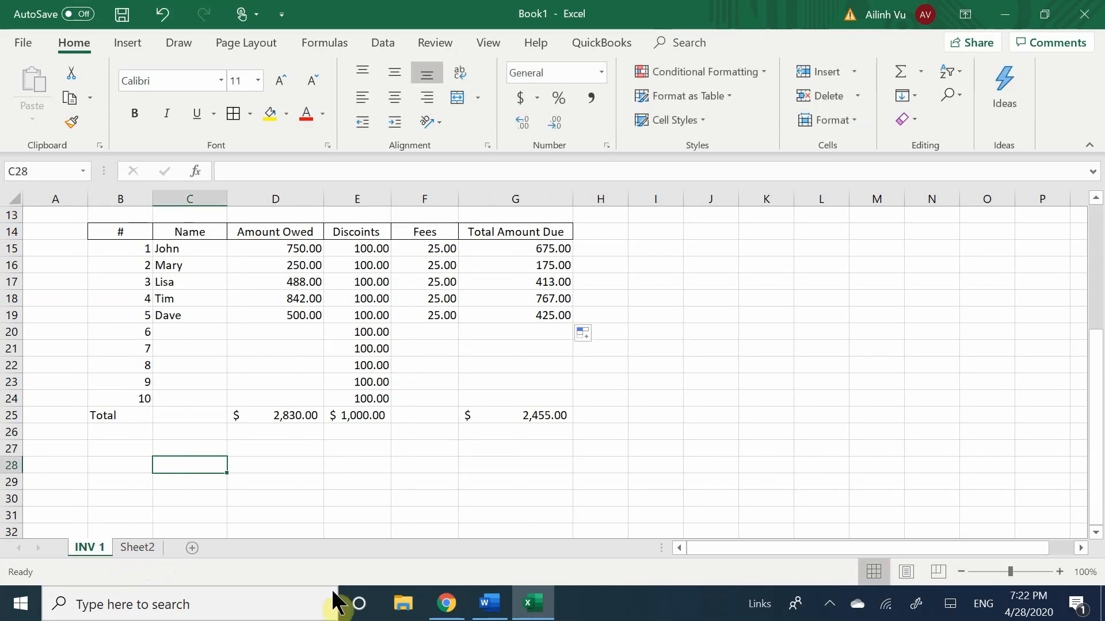
# - Rename the Sheet2 worksheet as INV 2
pyautogui.doubleClick(136, 547)
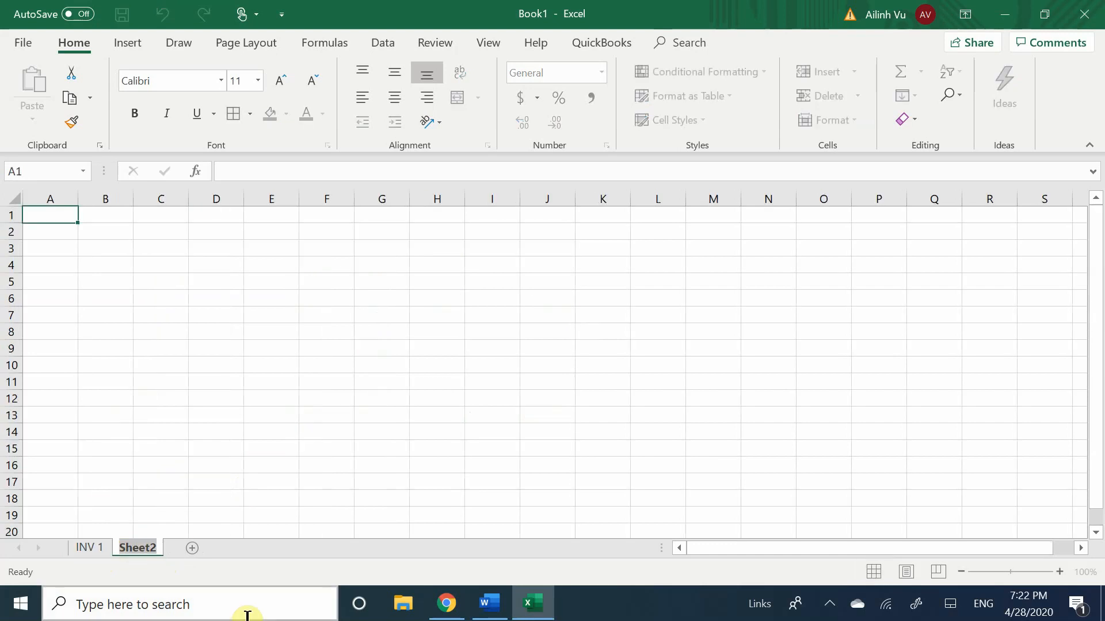
pyautogui.write('IN')
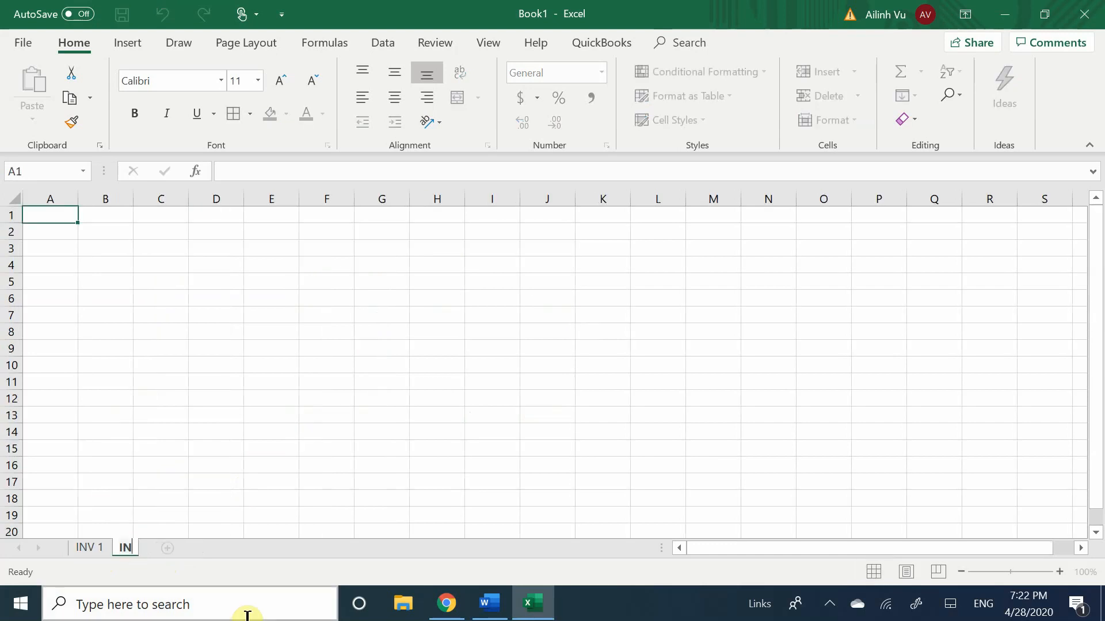
pyautogui.write('V2')
pyautogui.press('Return')
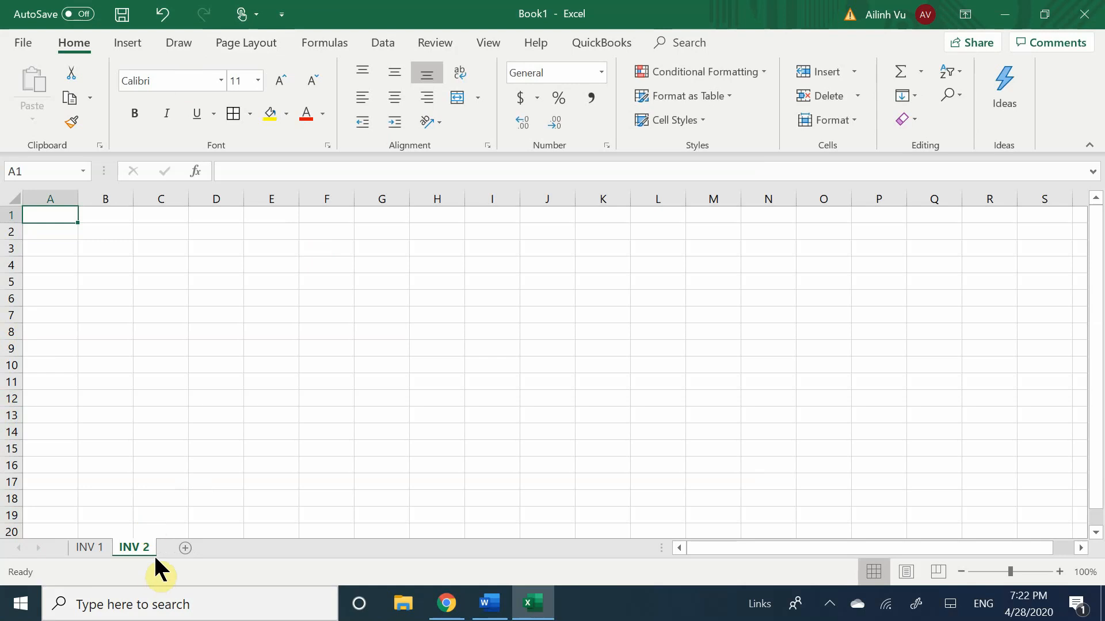
# - Add three more blank worksheets after INV 2
pyautogui.click(89, 549)
pyautogui.click(135, 549)
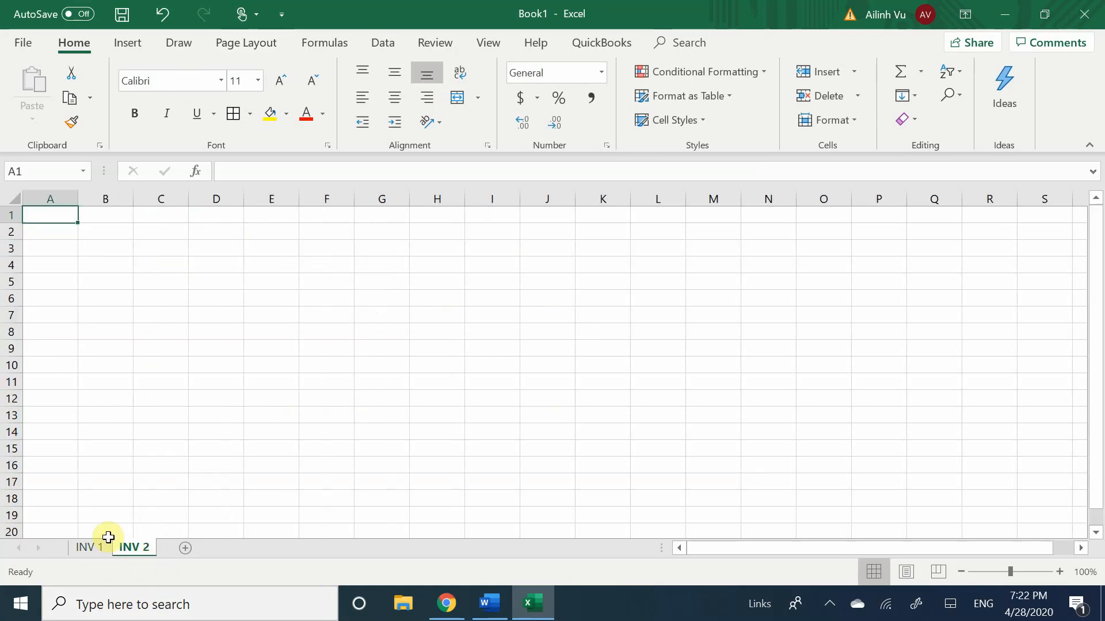
pyautogui.click(99, 548)
pyautogui.click(129, 547)
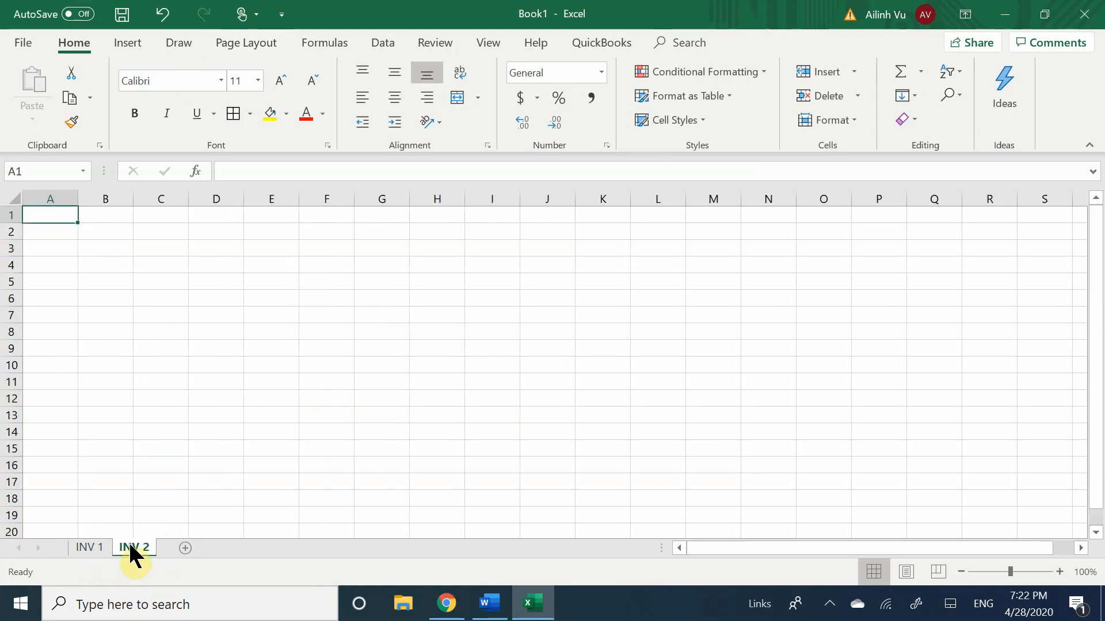
pyautogui.click(184, 548)
pyautogui.click(236, 547)
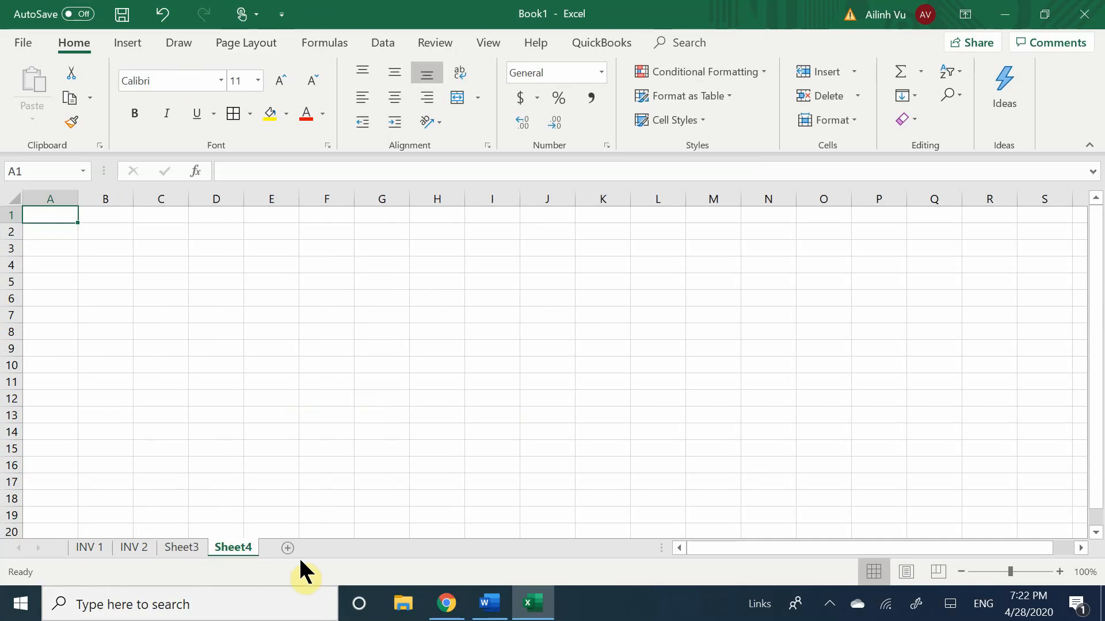
pyautogui.click(287, 548)
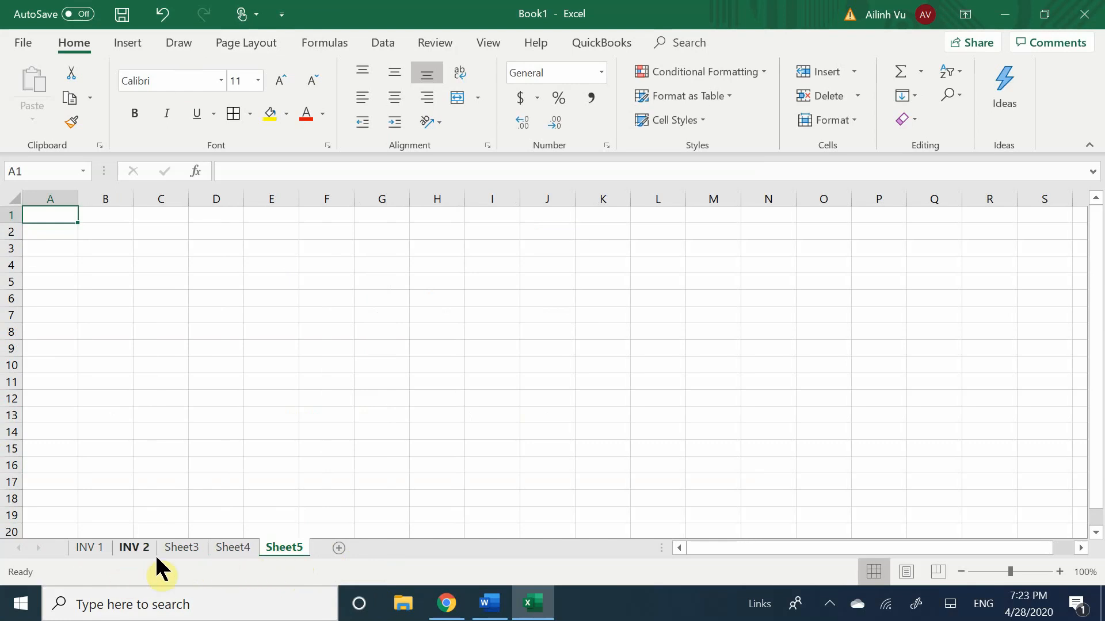
# - Delete the two extra blank worksheets, Sheet5 and Sheet4
pyautogui.rightClick(277, 549)
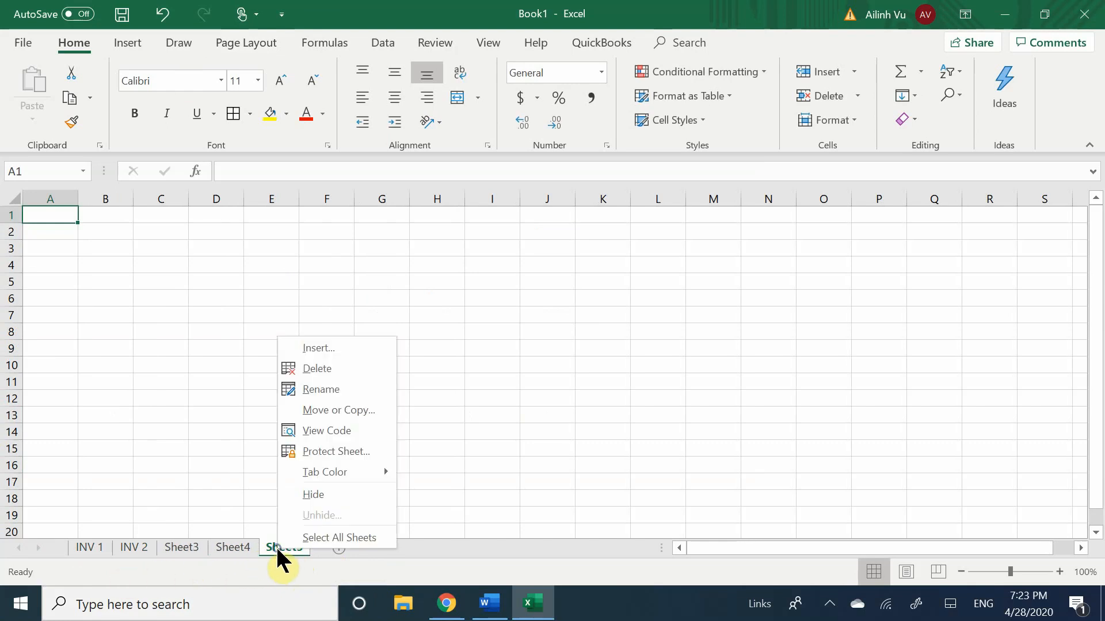
pyautogui.click(349, 371)
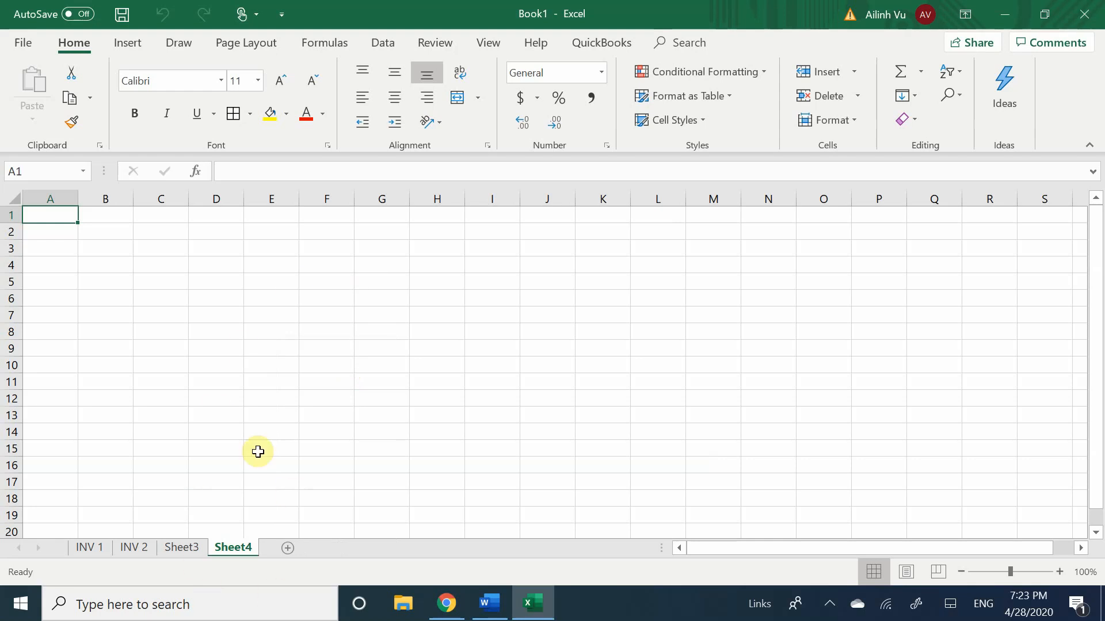
pyautogui.scroll(-10, 155, 382)
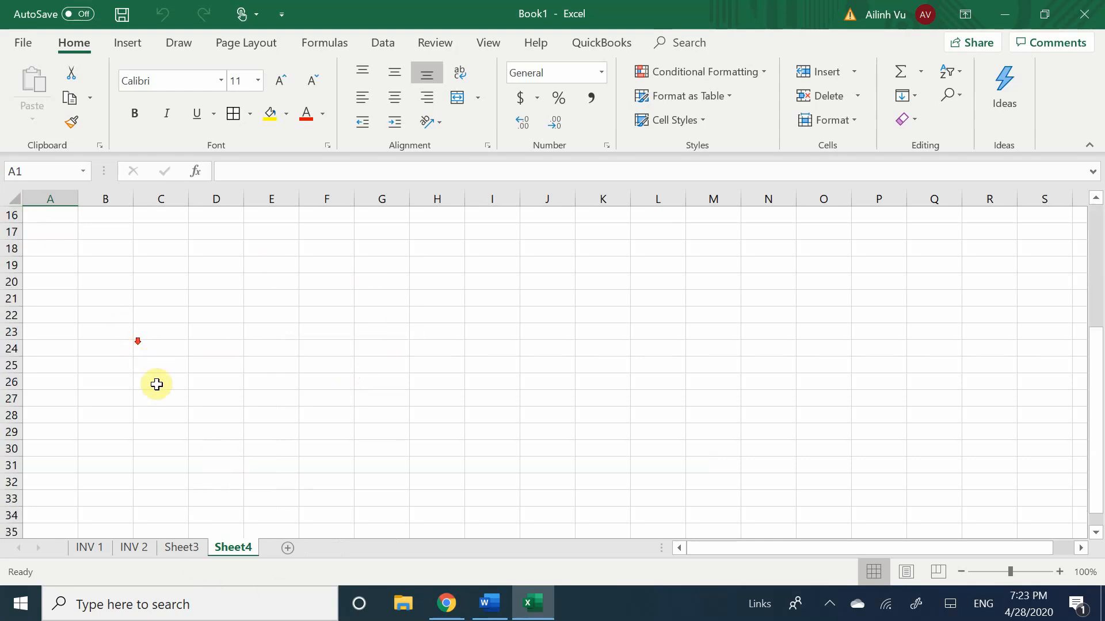
pyautogui.scroll(10, 217, 428)
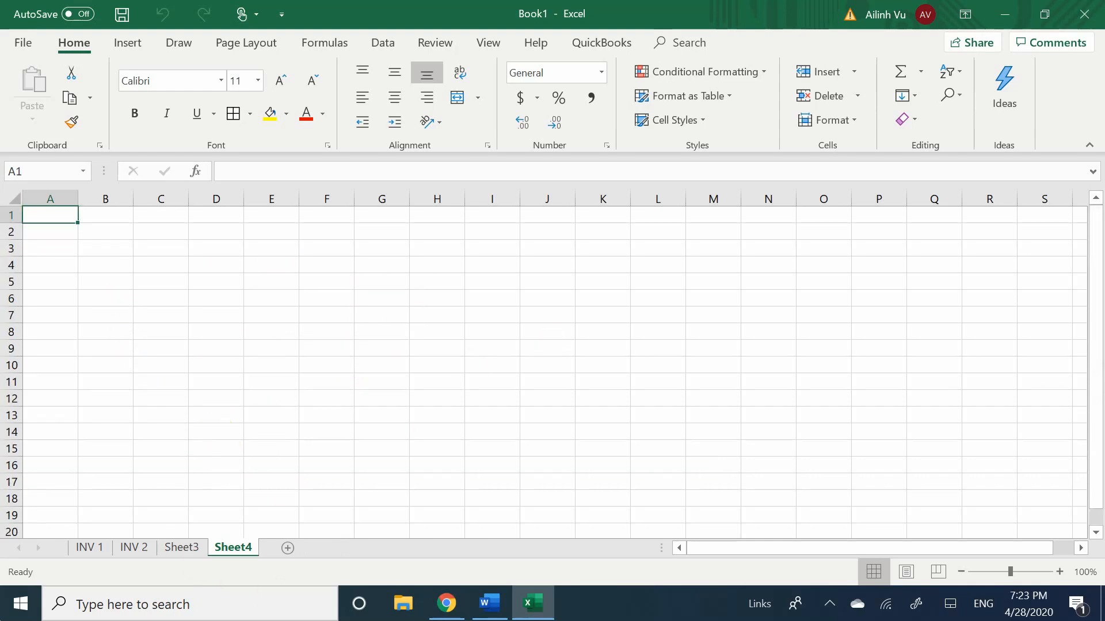
pyautogui.rightClick(227, 546)
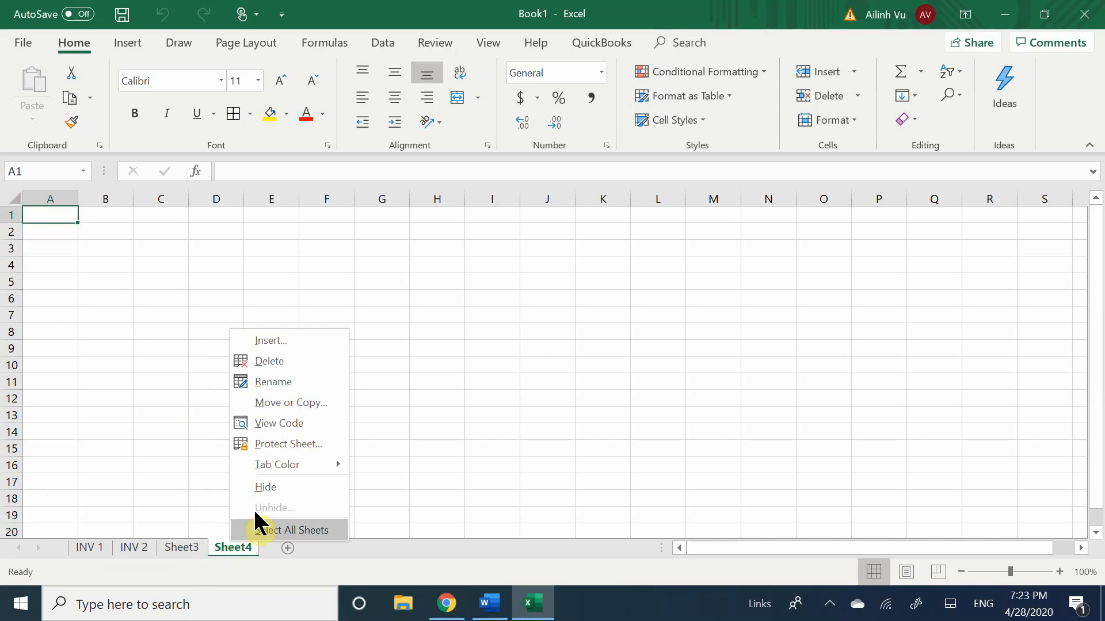
pyautogui.click(291, 362)
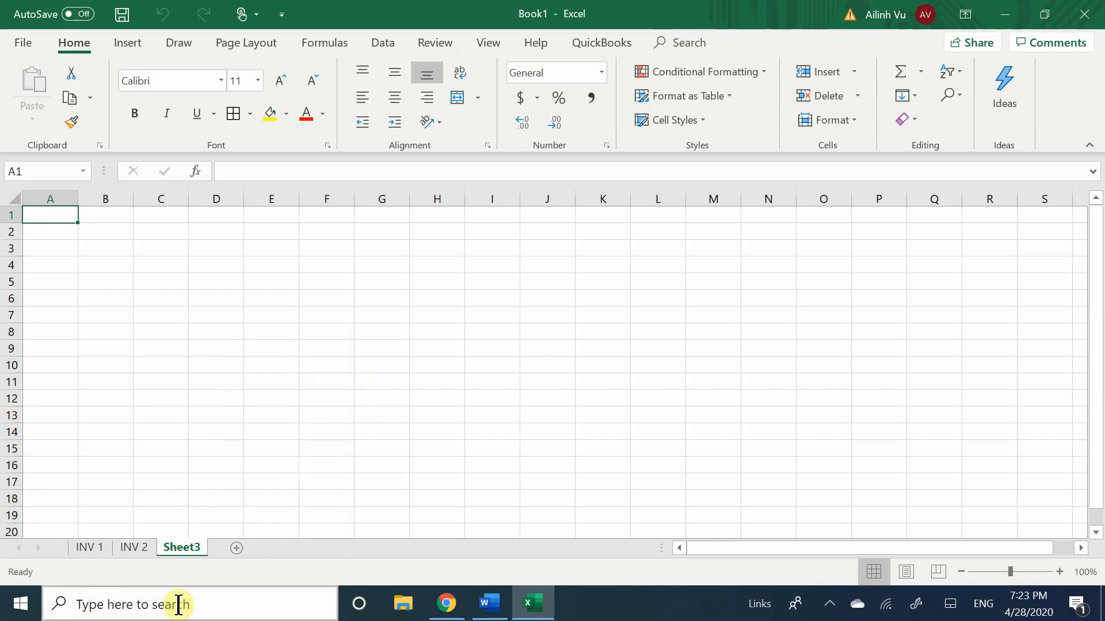
# - Rename the Sheet3 worksheet as INV 3 and move it in front of INV 1
pyautogui.doubleClick(181, 542)
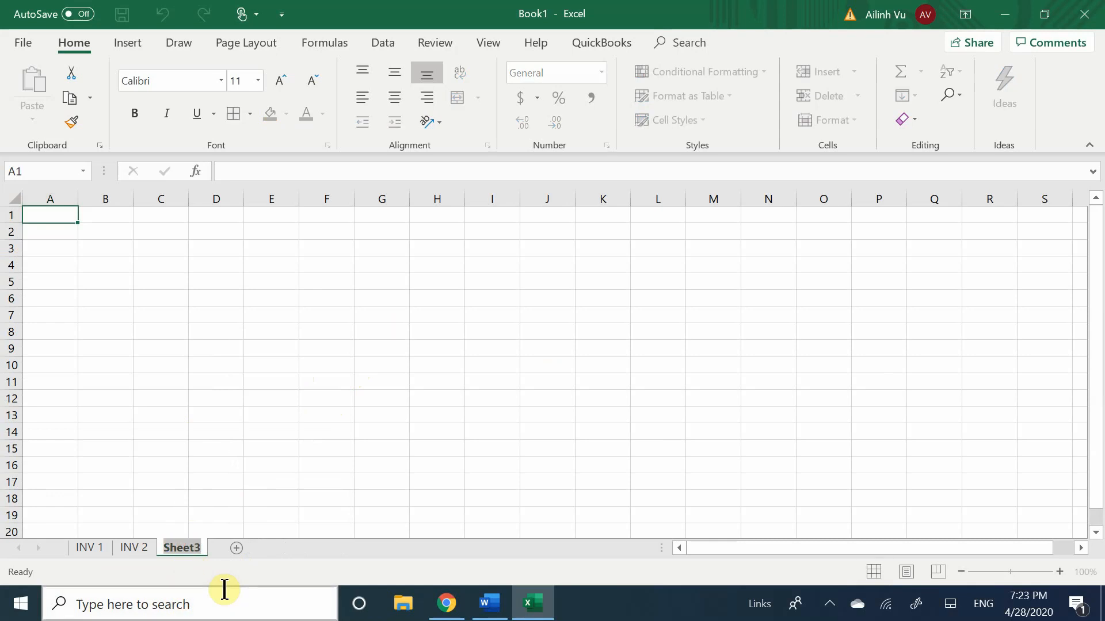
pyautogui.write('INV')
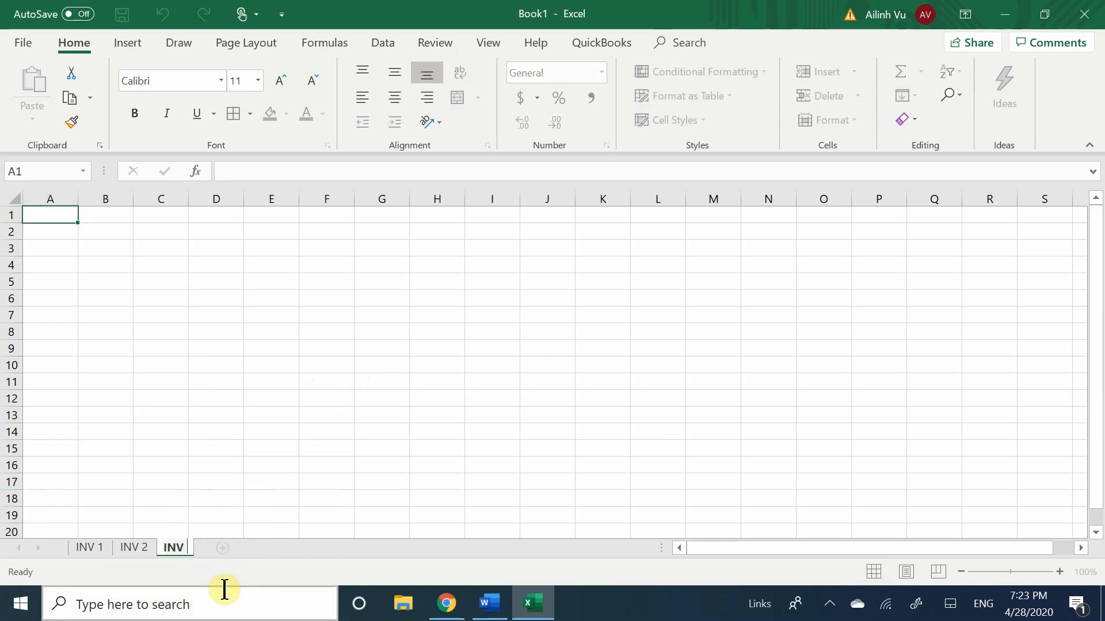
pyautogui.write(' 3')
pyautogui.press('Return')
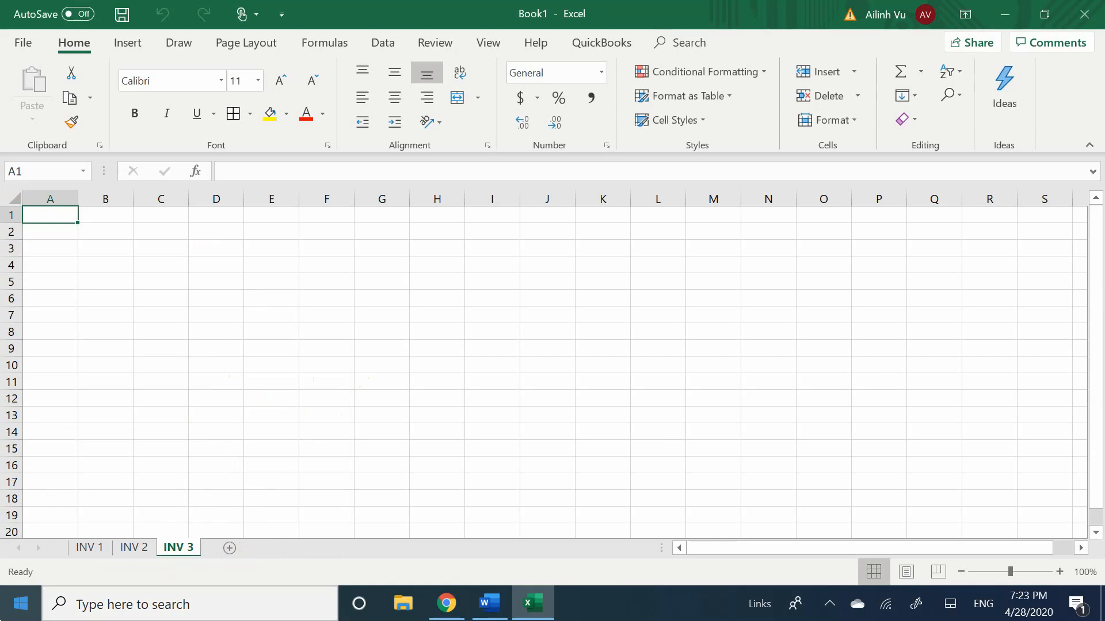
pyautogui.click(177, 545)
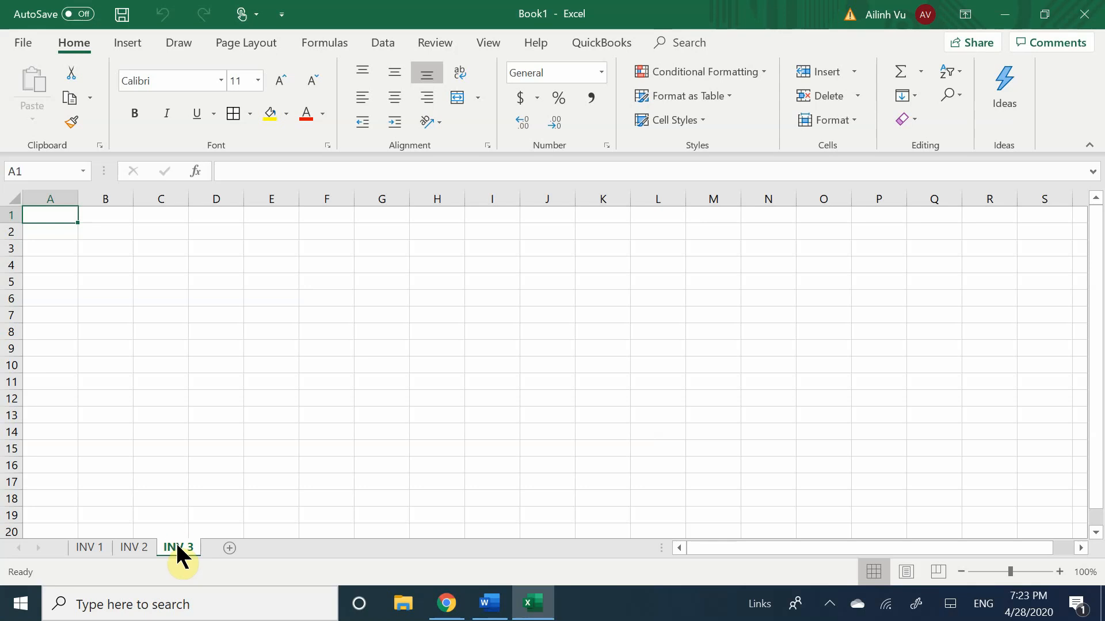
pyautogui.moveTo(174, 547); pyautogui.dragTo(77, 561)
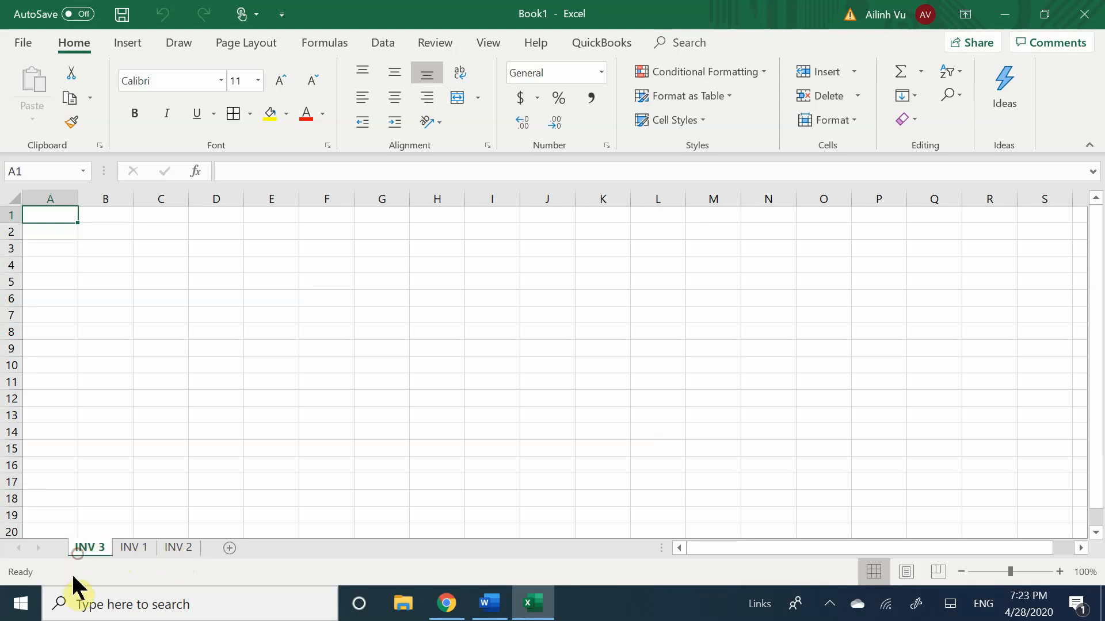
# - Switch among the INV 3, INV 1 and INV 2 worksheets to examine their contents and new order
pyautogui.click(135, 547)
pyautogui.click(97, 547)
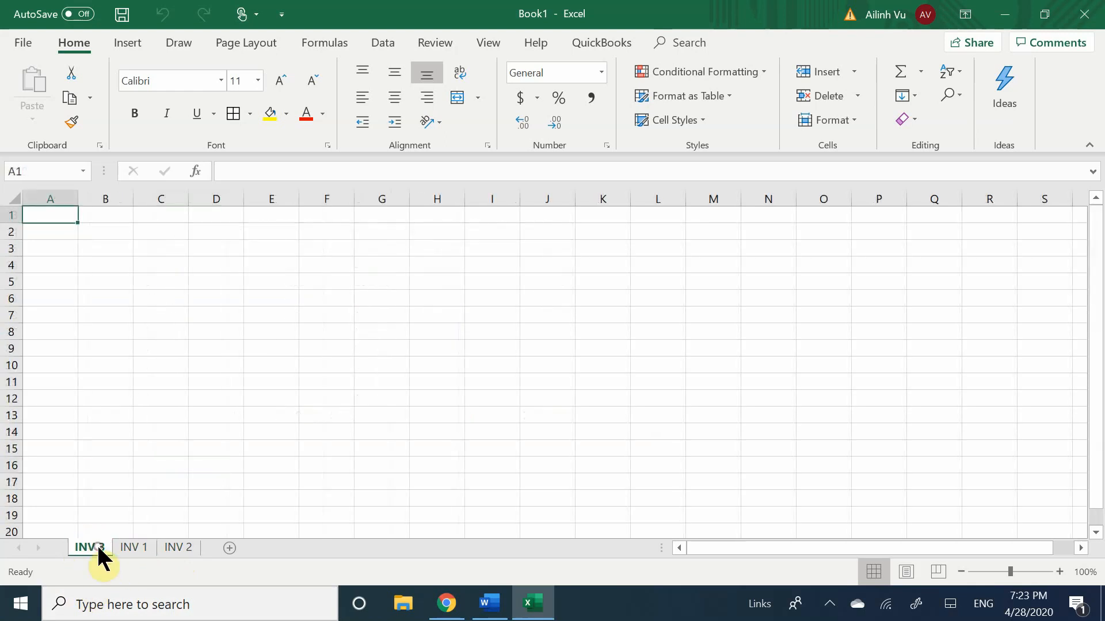
pyautogui.click(134, 549)
pyautogui.click(178, 549)
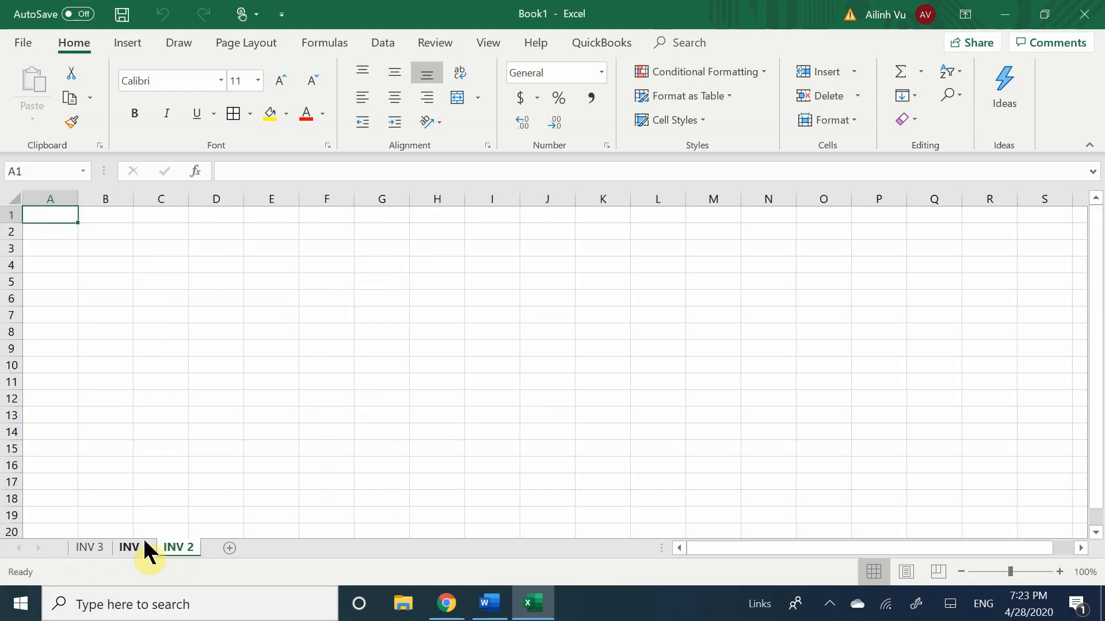
pyautogui.click(88, 547)
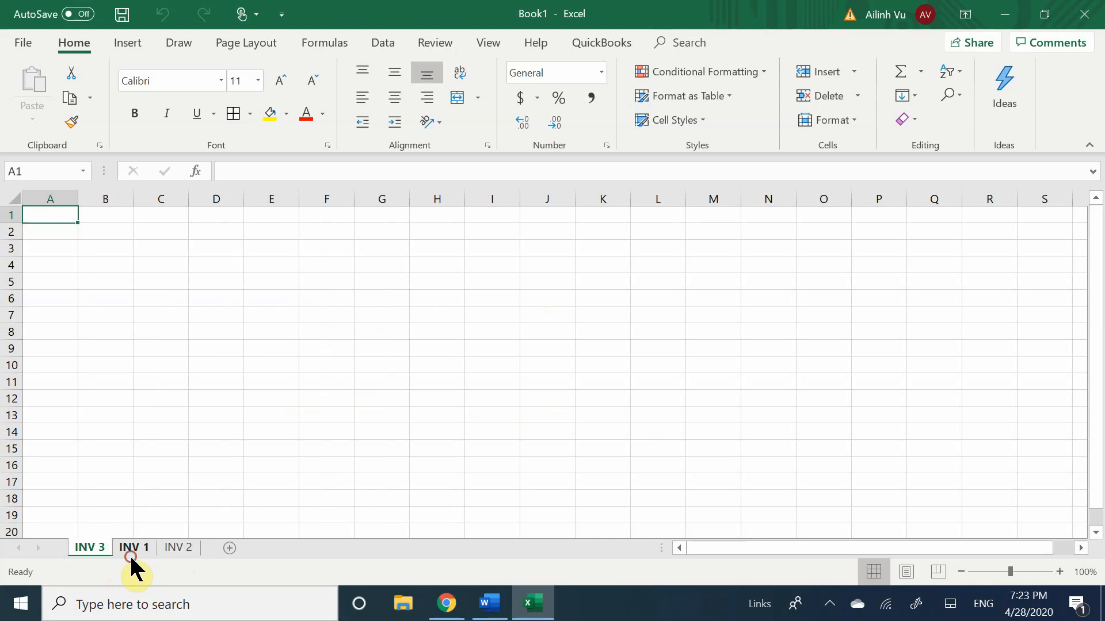
pyautogui.click(132, 549)
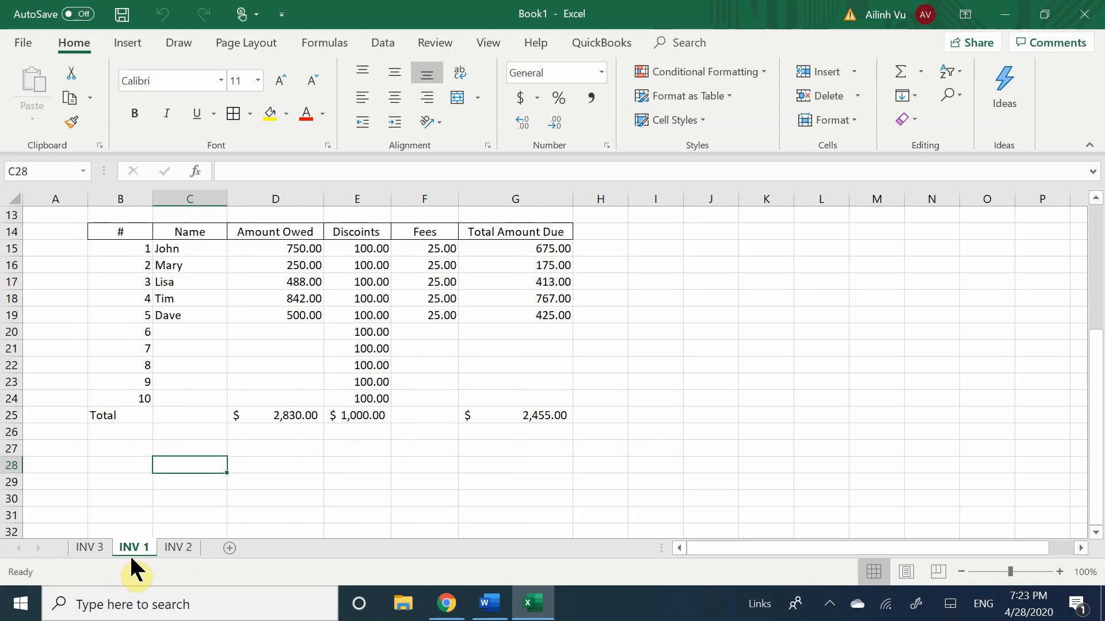
pyautogui.click(92, 547)
pyautogui.click(185, 548)
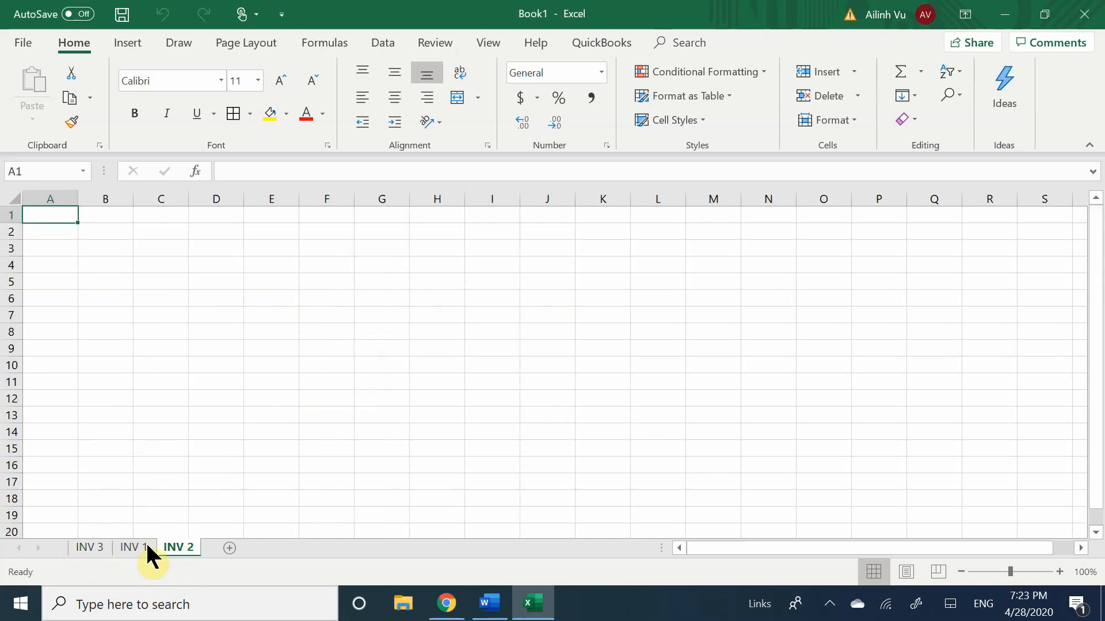
# - Apply all borders to the amounts-owed table in B14:G25 on the INV 1 worksheet
pyautogui.click(131, 548)
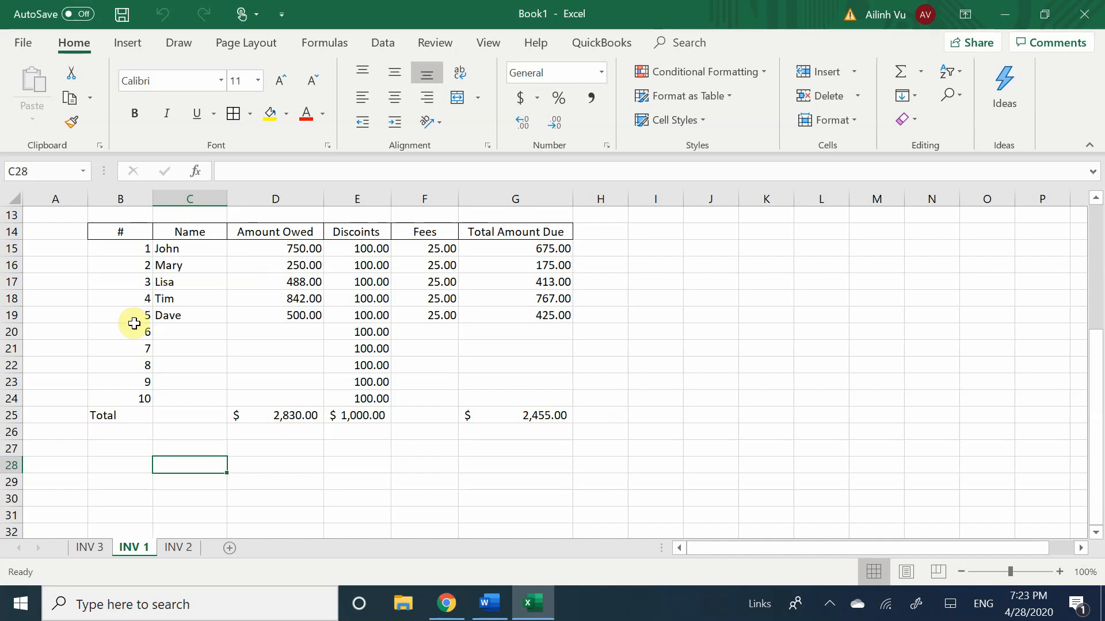
pyautogui.scroll(2, 134, 323)
pyautogui.scroll(-1, 119, 289)
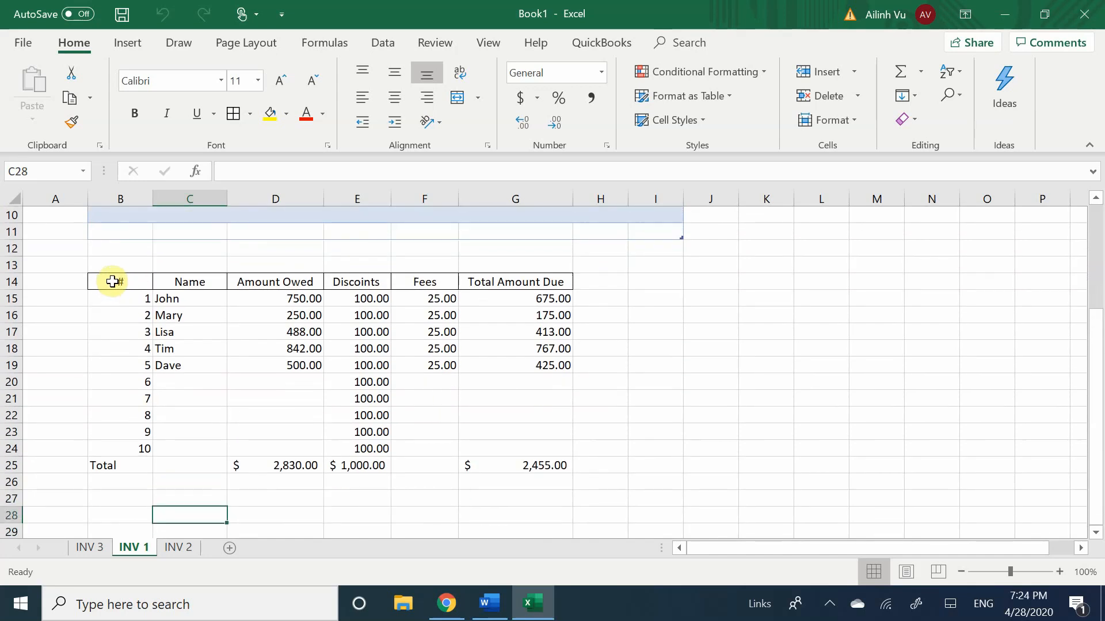
pyautogui.moveTo(112, 281); pyautogui.dragTo(517, 464)
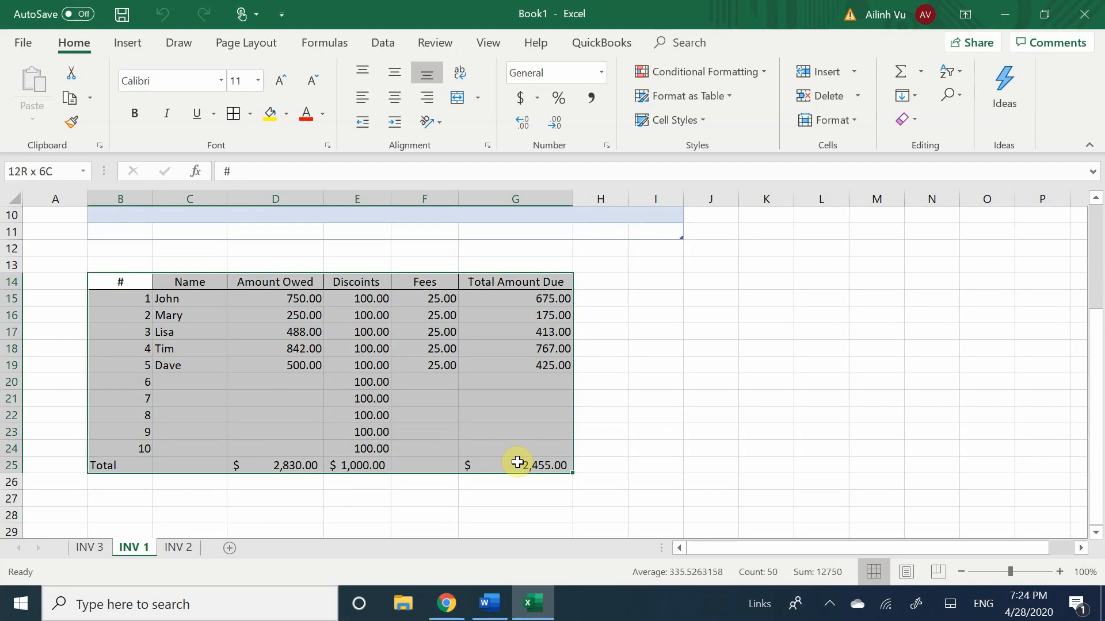
pyautogui.moveTo(517, 462); pyautogui.dragTo(516, 463)
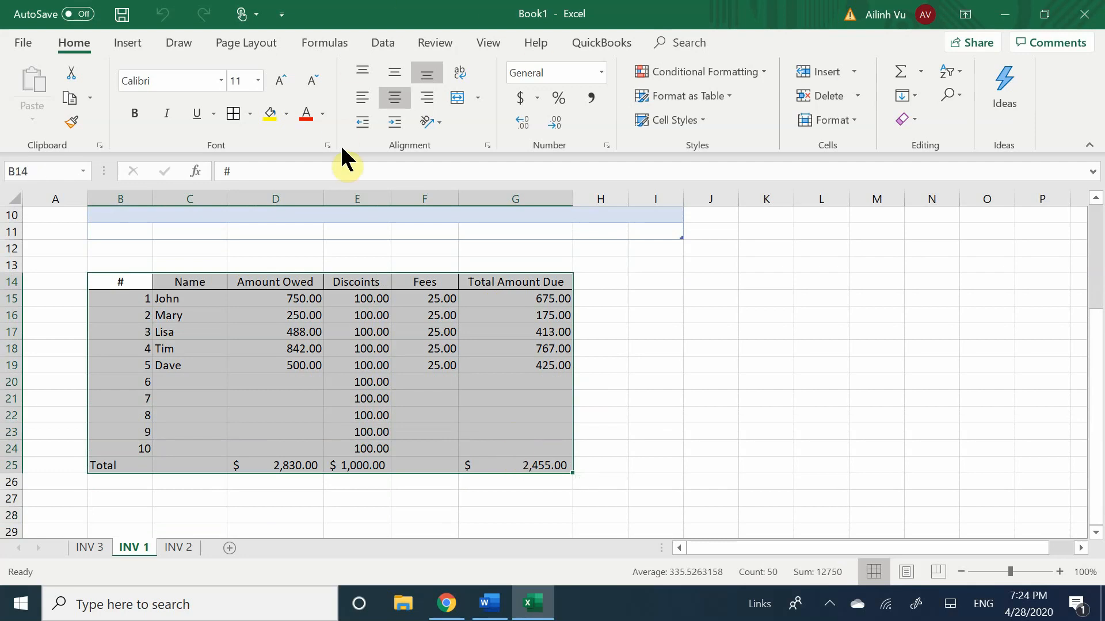
pyautogui.click(250, 114)
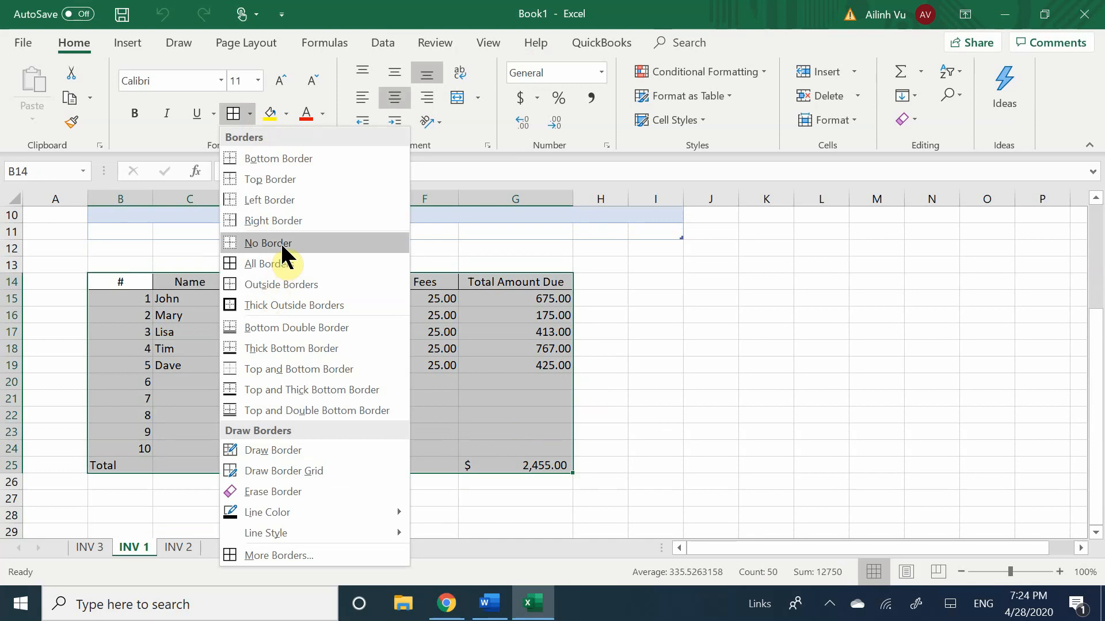
pyautogui.click(275, 262)
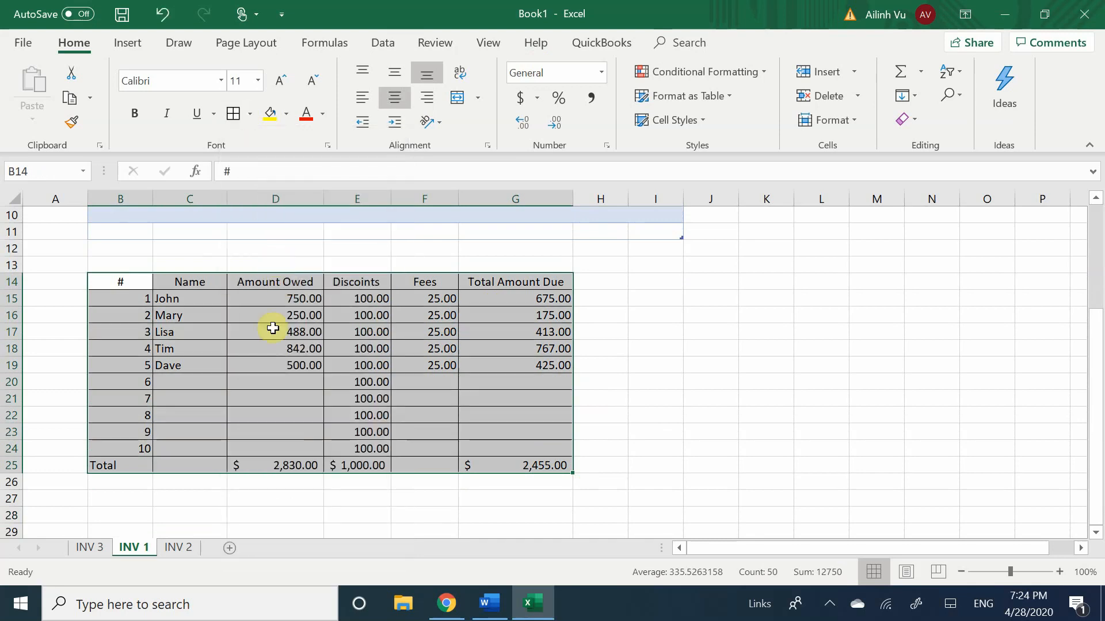
pyautogui.click(173, 363)
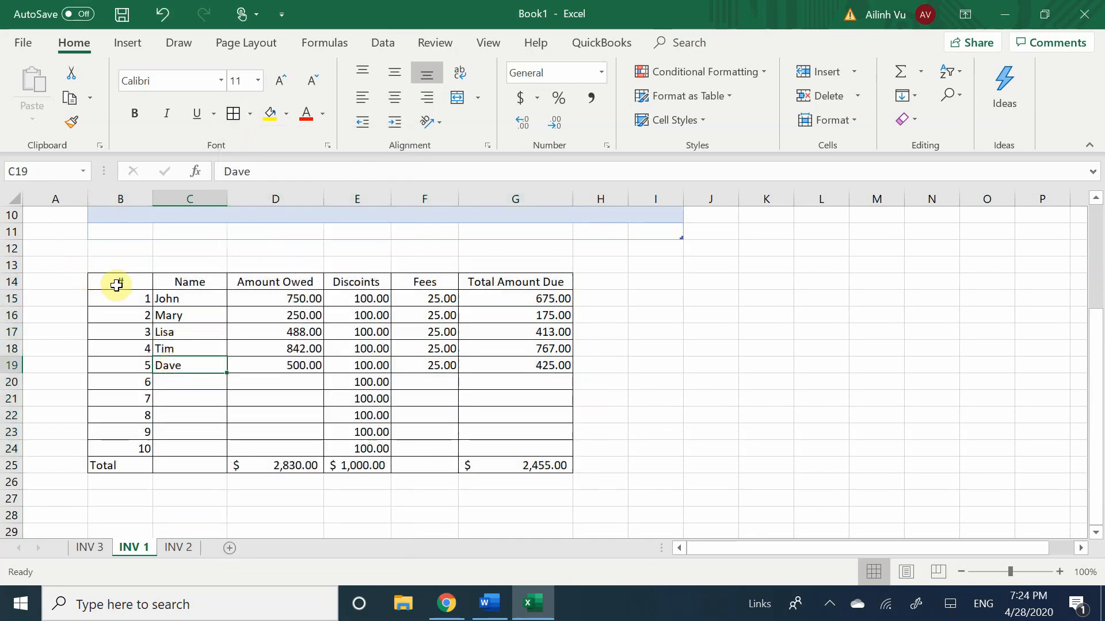
# - Copy the bordered table B14:G25 from INV 1 and paste it at cell B2 of the INV 2 worksheet
pyautogui.moveTo(119, 283); pyautogui.dragTo(548, 468)
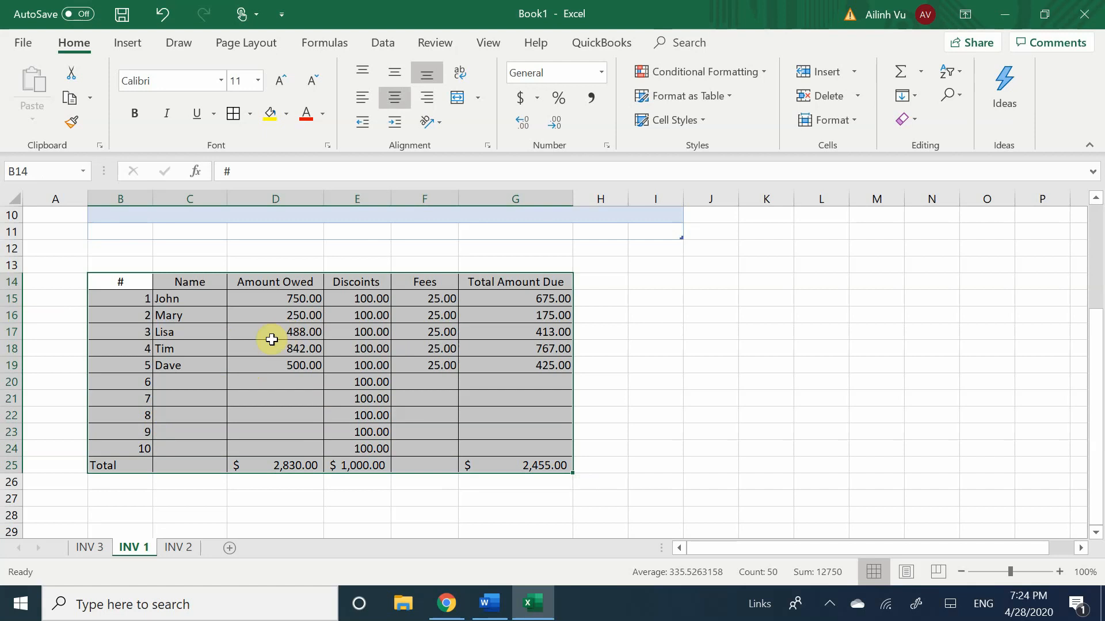
pyautogui.rightClick(235, 357)
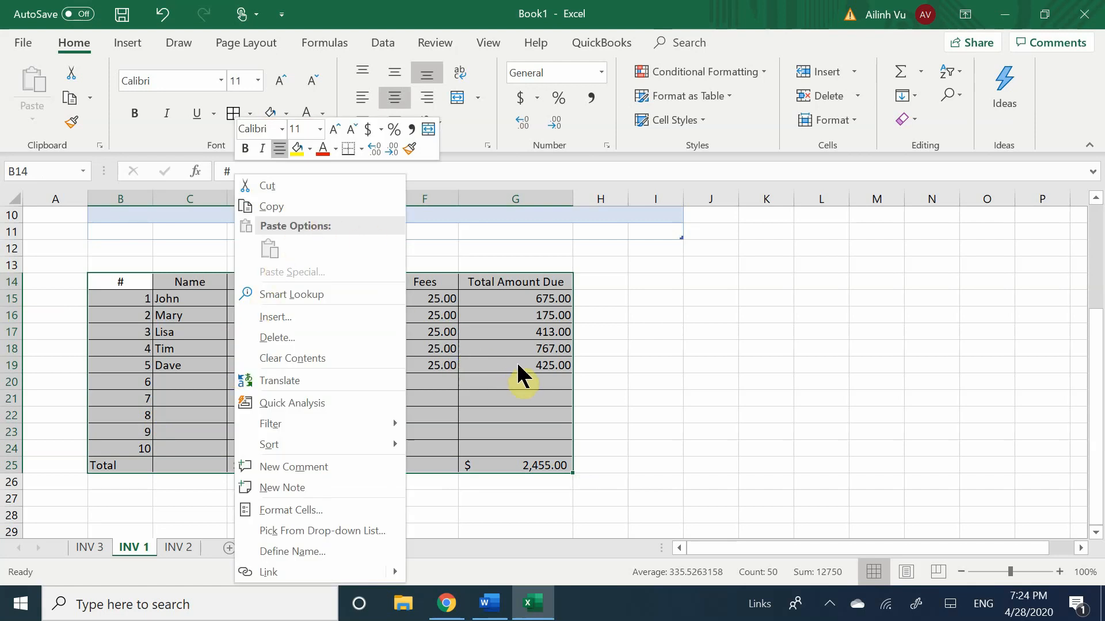
pyautogui.click(294, 212)
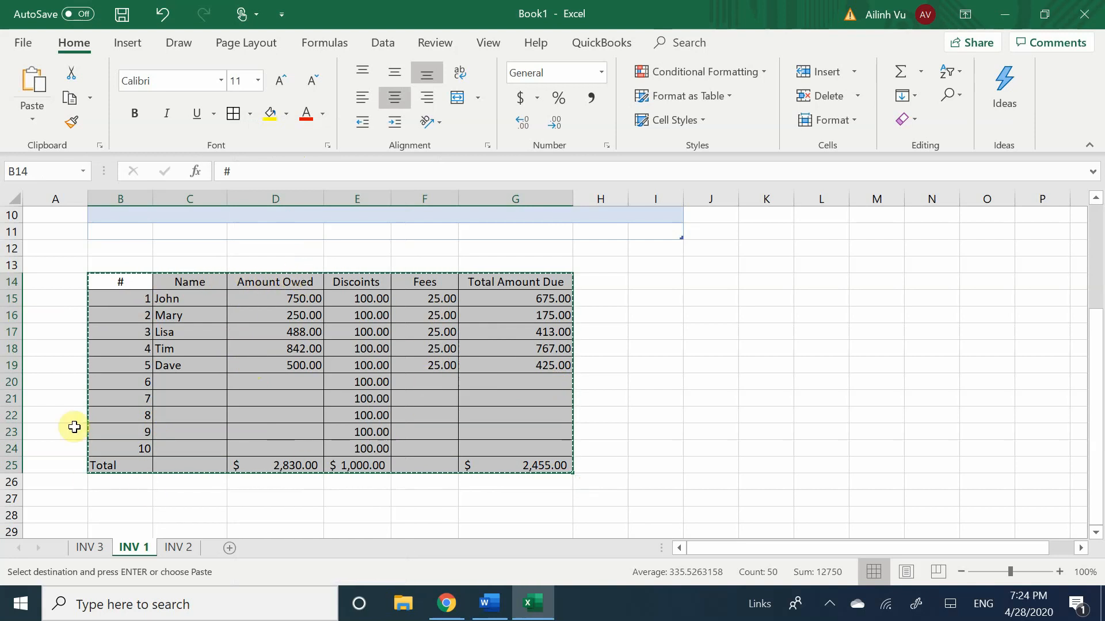
pyautogui.click(172, 550)
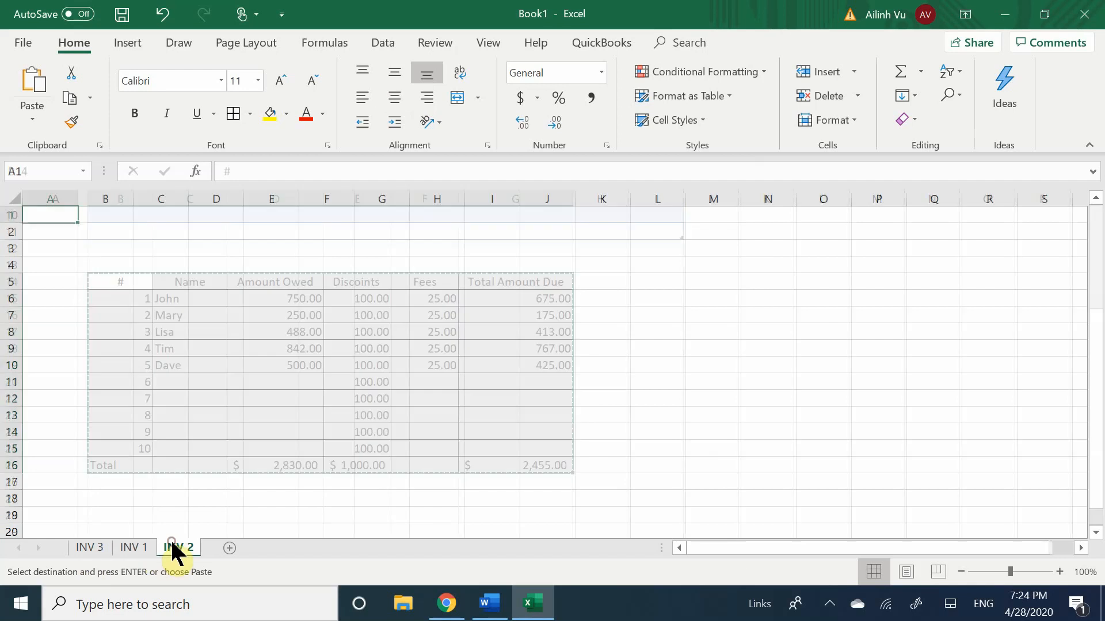
pyautogui.click(97, 231)
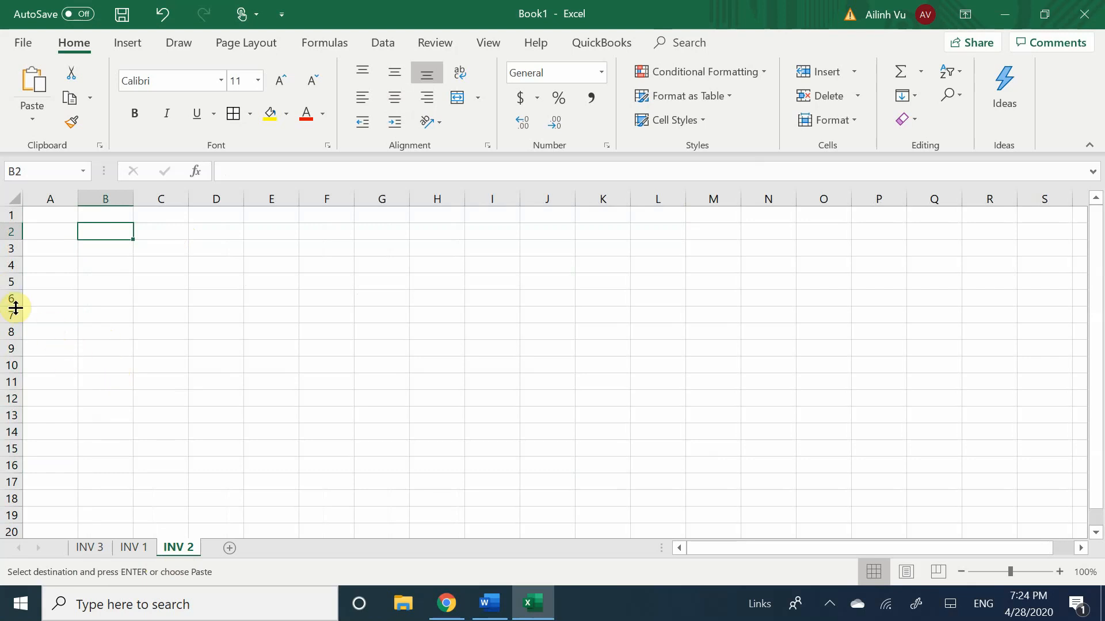
pyautogui.hotkey('ctrl', 'v')
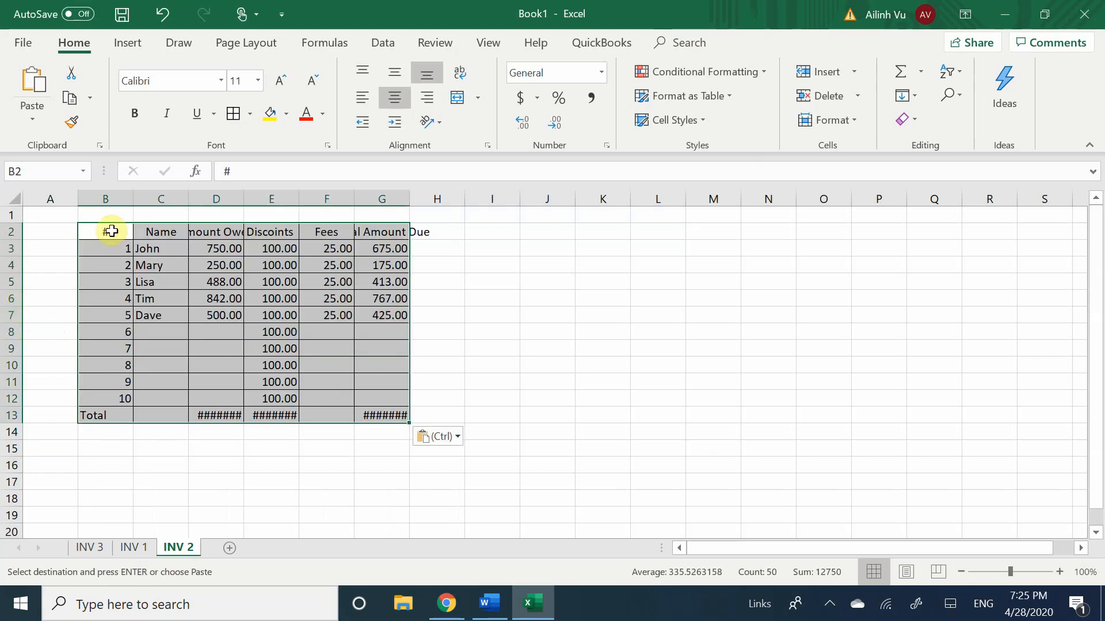
# - Inspect individual names, the Total Amount Due formula and the total row in the pasted table on INV 2
pyautogui.click(138, 301)
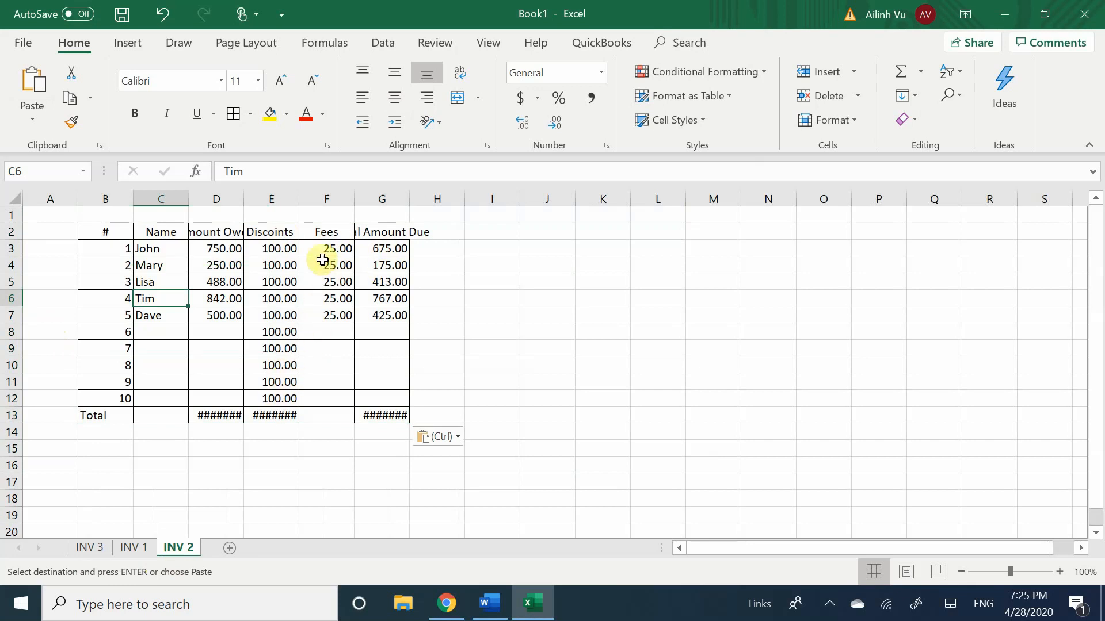
pyautogui.click(387, 263)
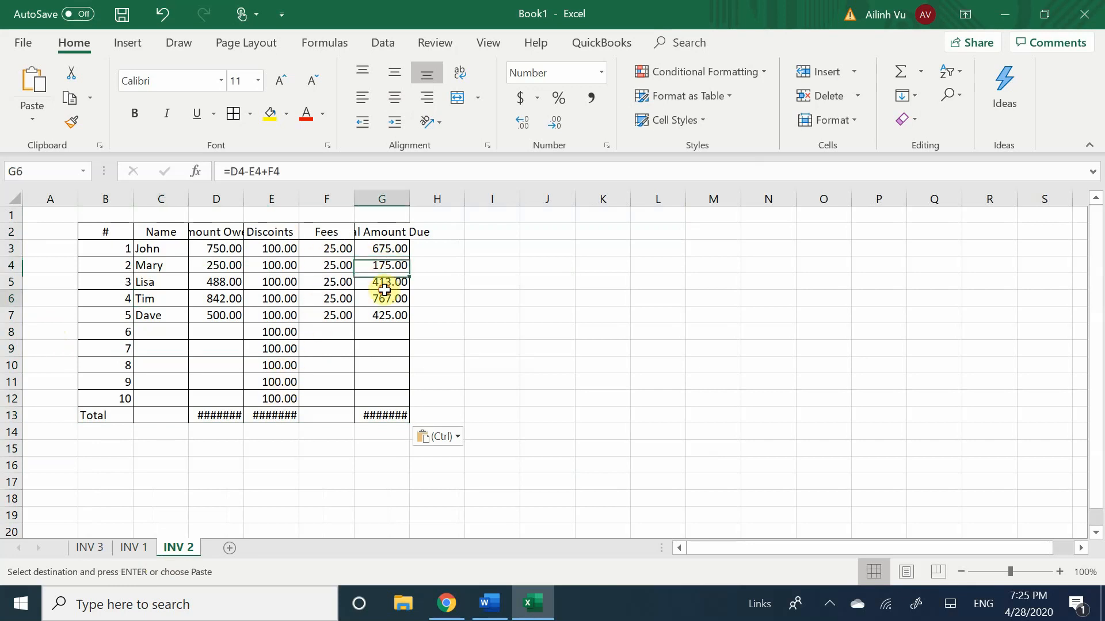
pyautogui.click(182, 311)
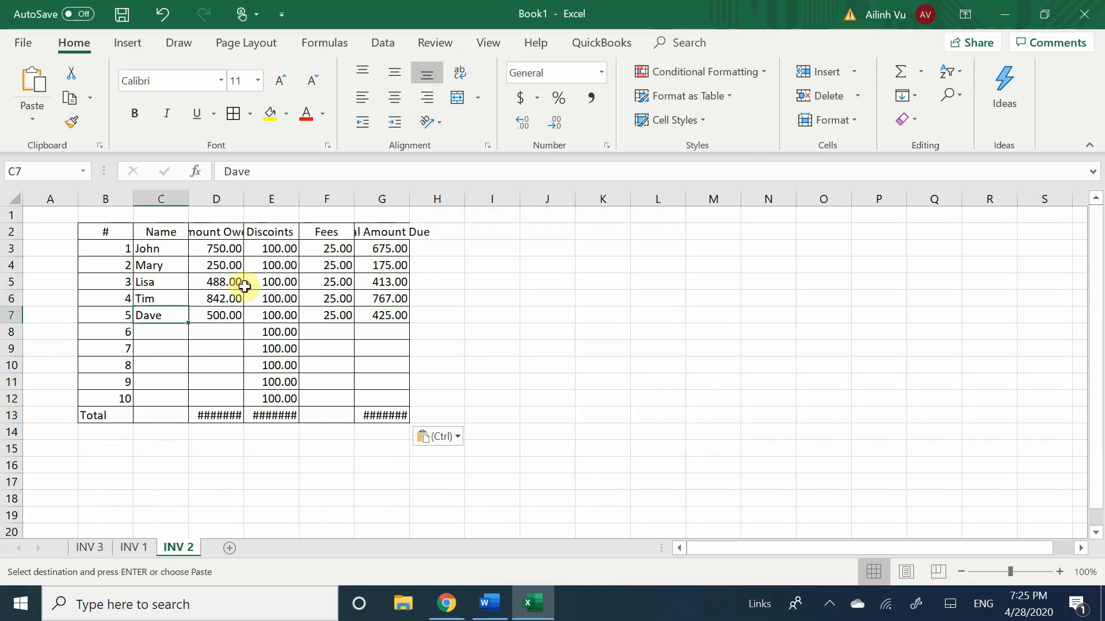
pyautogui.click(454, 262)
pyautogui.click(128, 404)
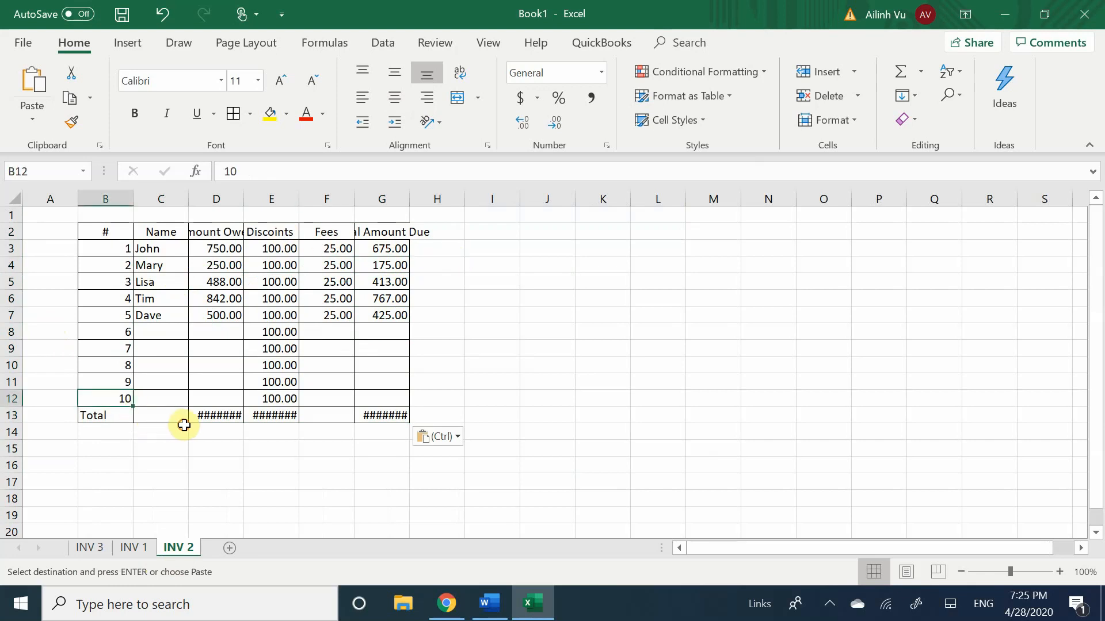
pyautogui.click(264, 414)
pyautogui.click(344, 469)
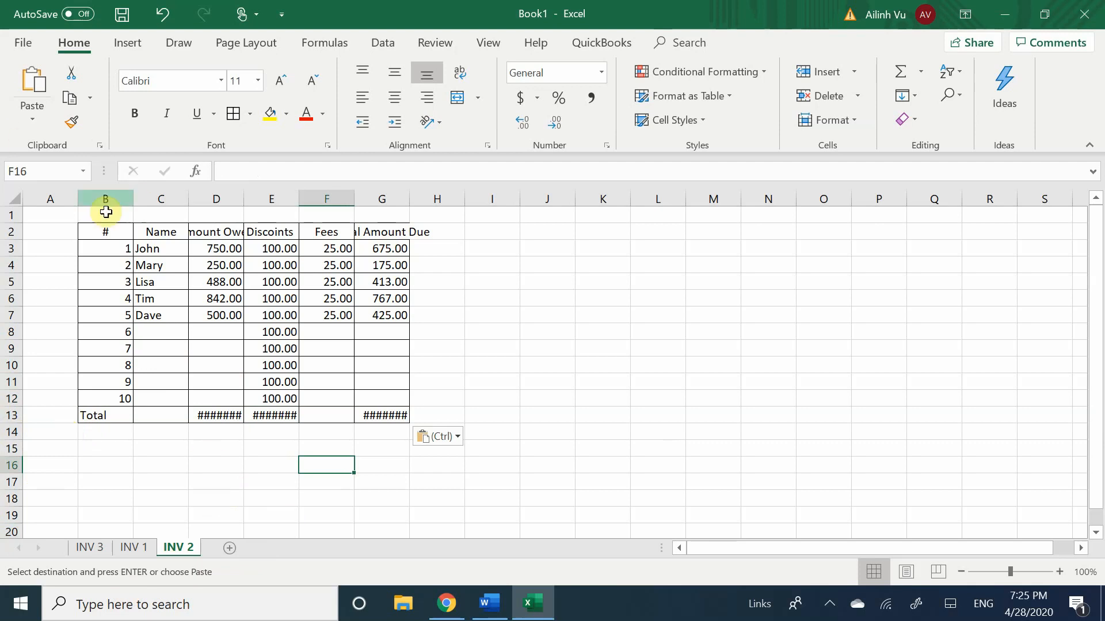
# - Fill the table's header cells B2:G2 on INV 2 with the lightest blue theme color
pyautogui.click(106, 236)
pyautogui.moveTo(105, 235); pyautogui.dragTo(404, 223)
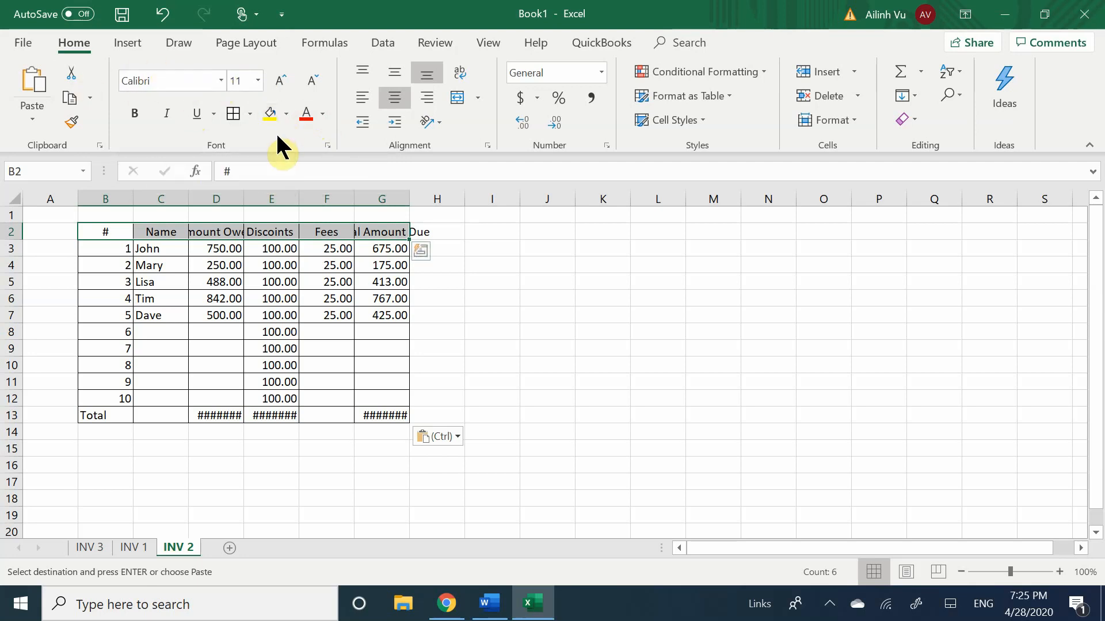
pyautogui.click(286, 113)
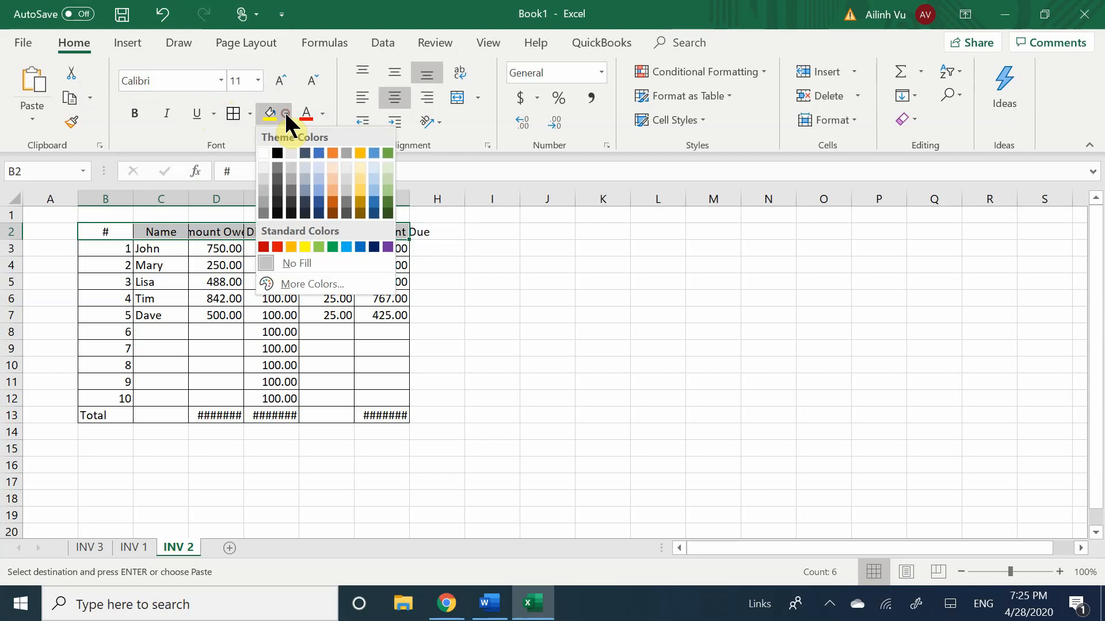
pyautogui.click(317, 175)
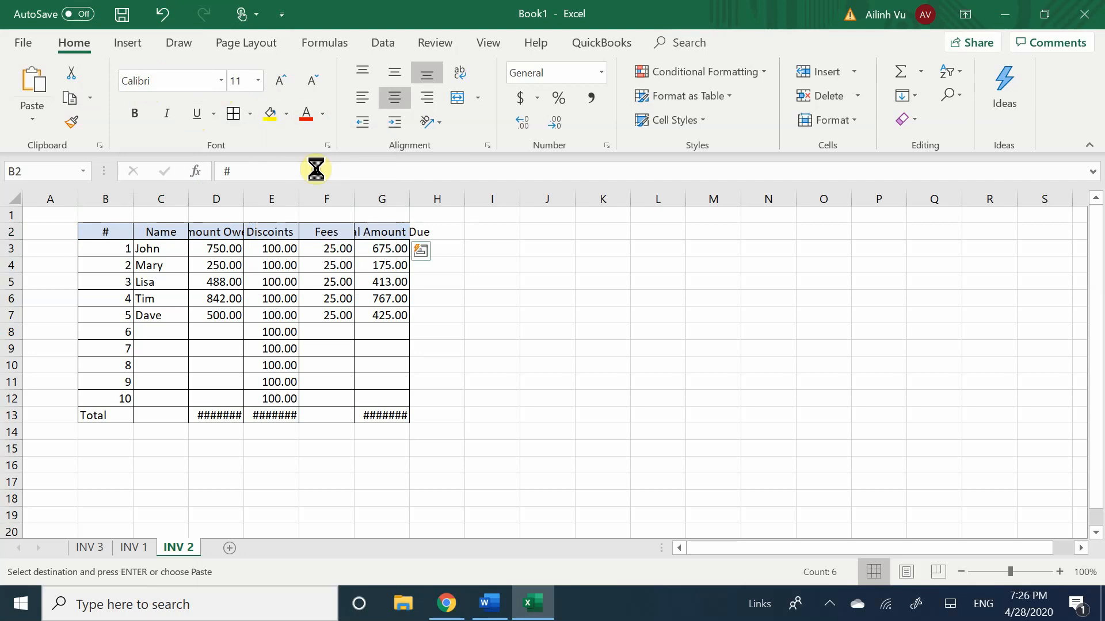
# - Try left alignment on the empty cell G9 and set it to centered alignment
pyautogui.click(363, 349)
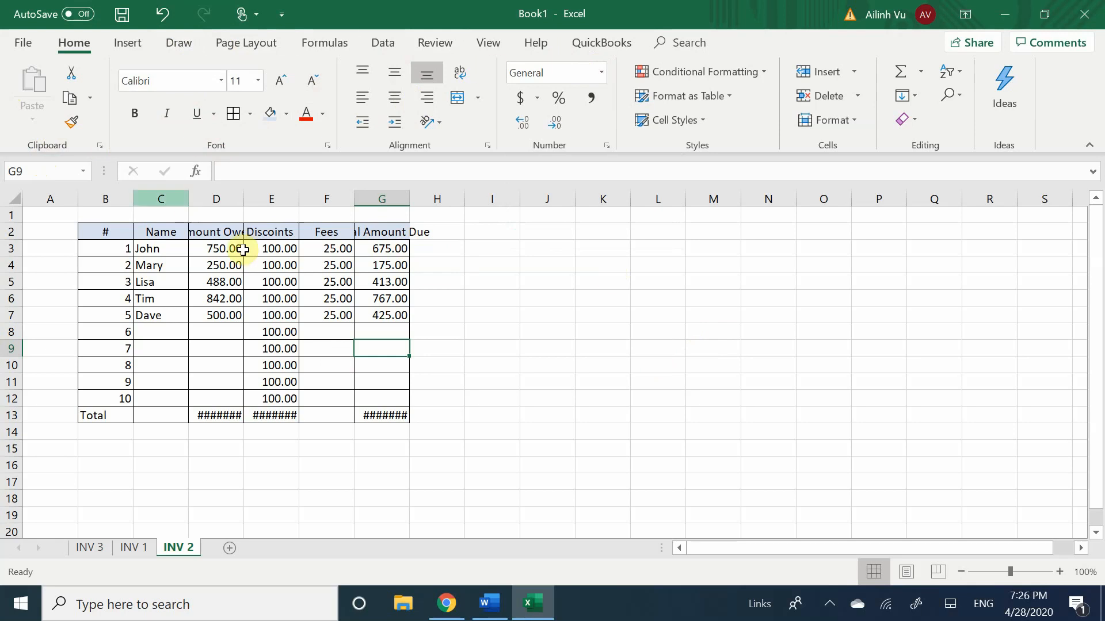
pyautogui.click(364, 99)
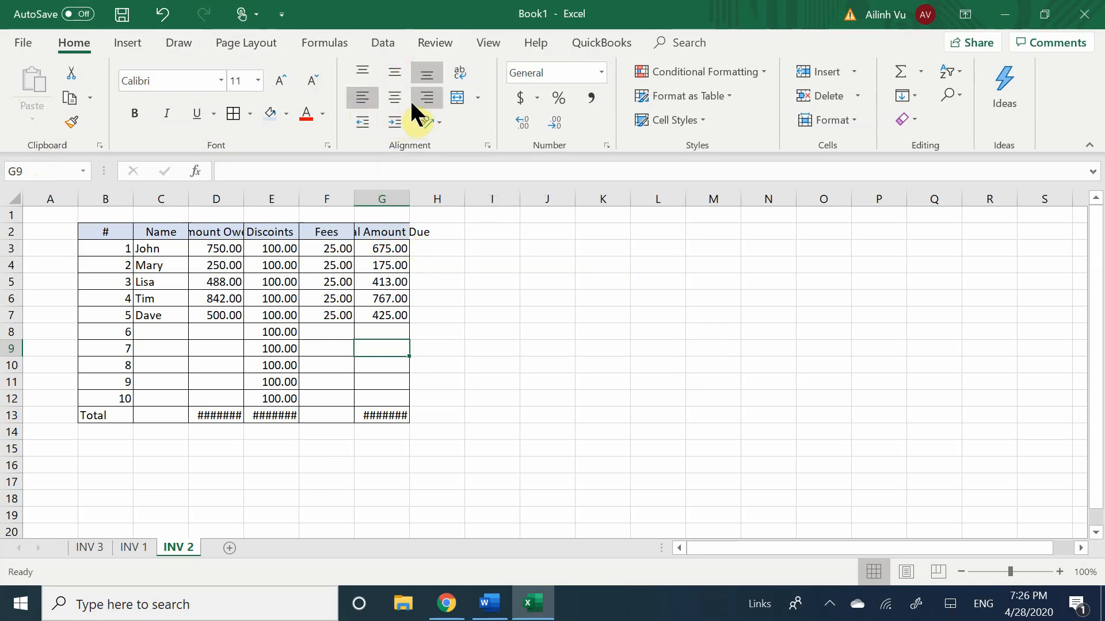
pyautogui.click(395, 99)
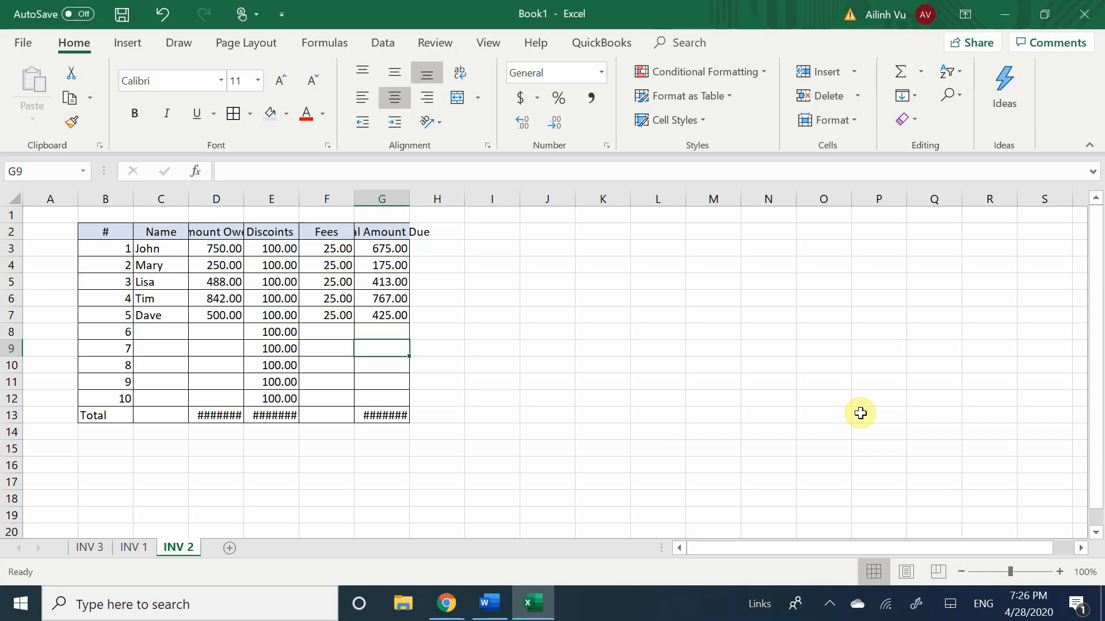
# - Examine the Save As options for This PC, including the available file types and the file name field, and return to the worksheet without saving
pyautogui.click(26, 35)
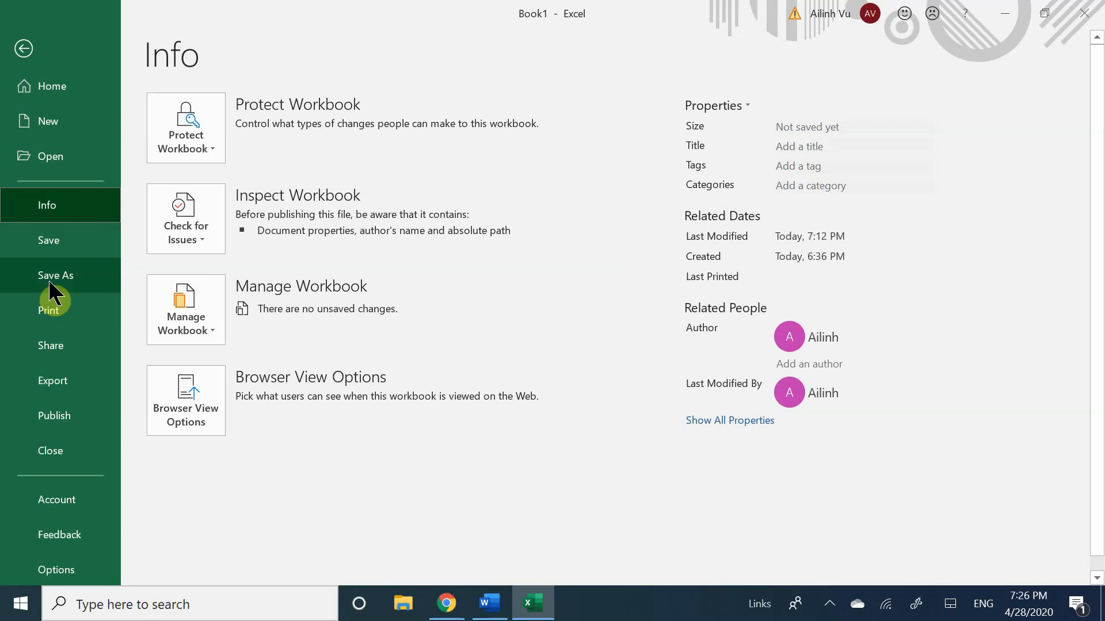
pyautogui.click(77, 275)
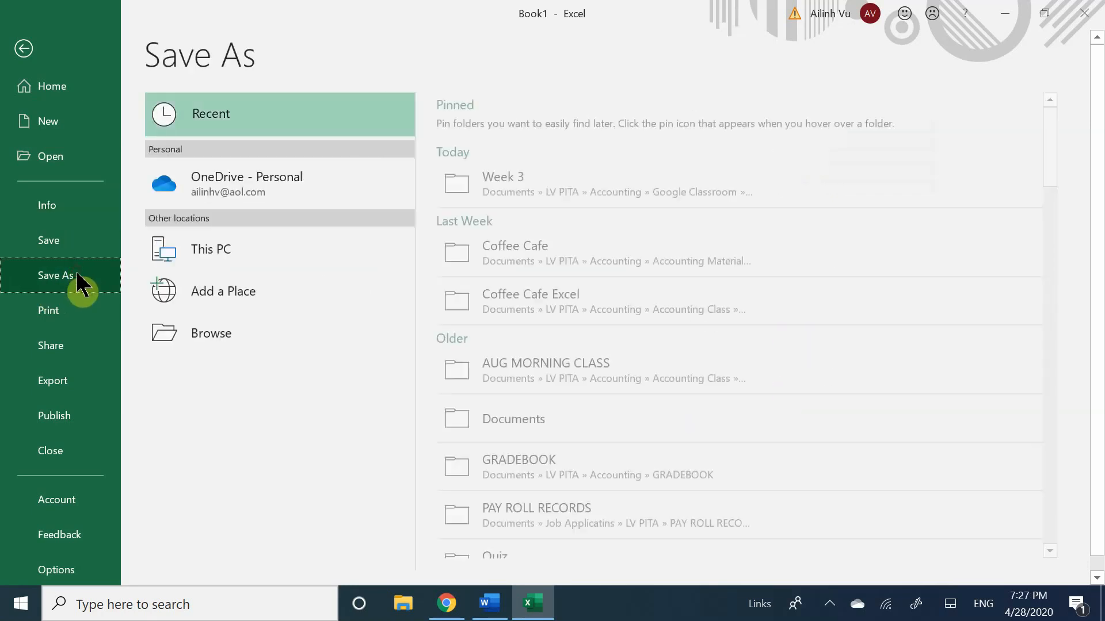
pyautogui.click(310, 252)
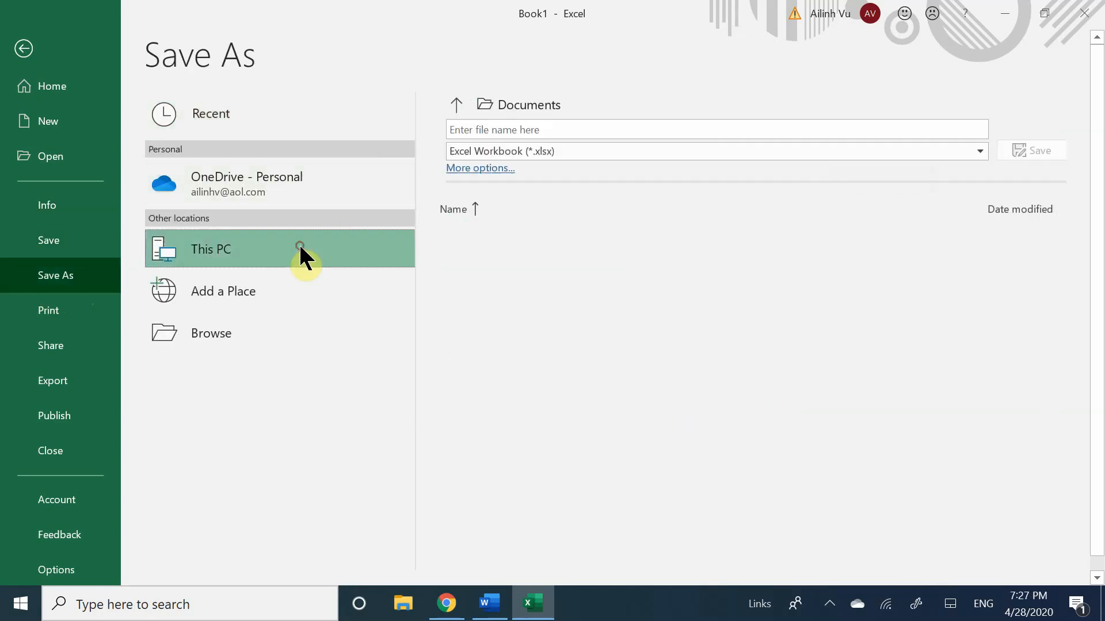
pyautogui.click(479, 154)
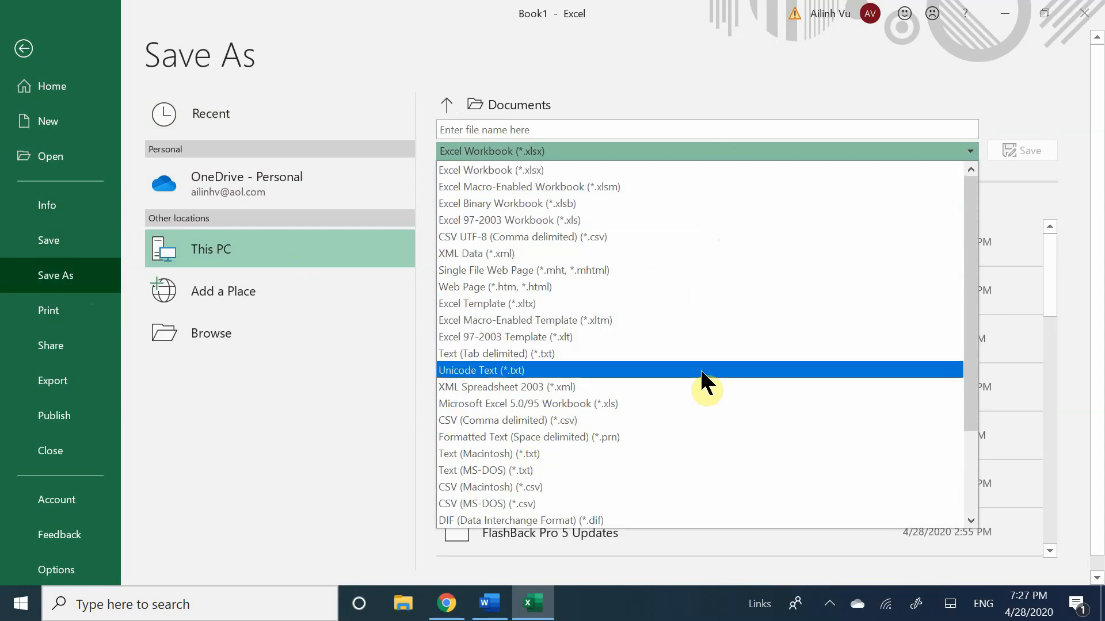
pyautogui.scroll(-3, 700, 374)
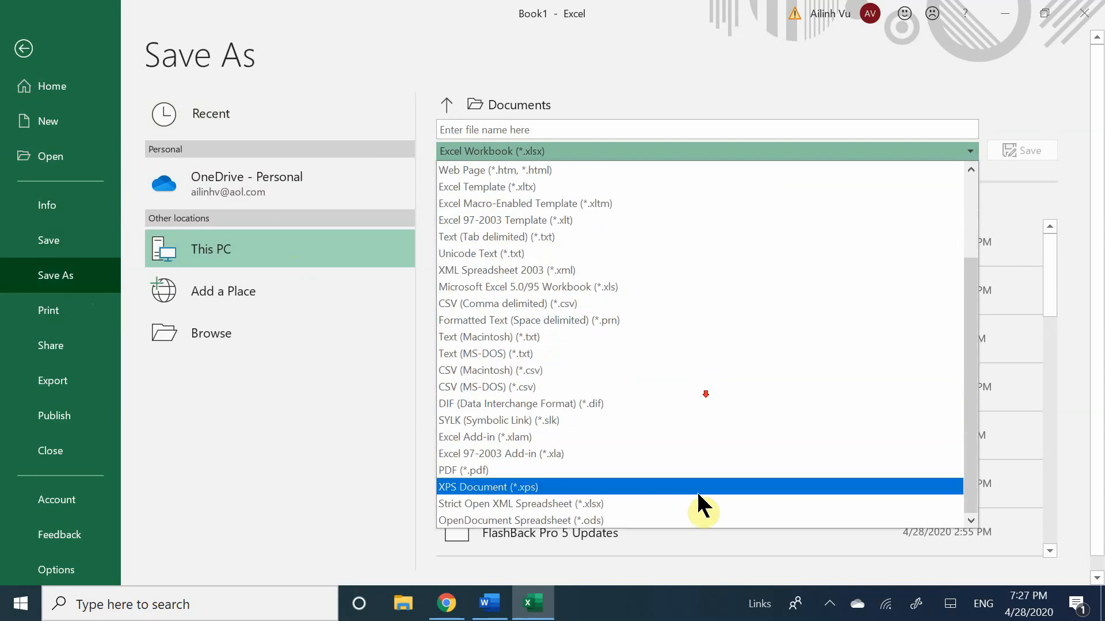
pyautogui.scroll(3, 705, 506)
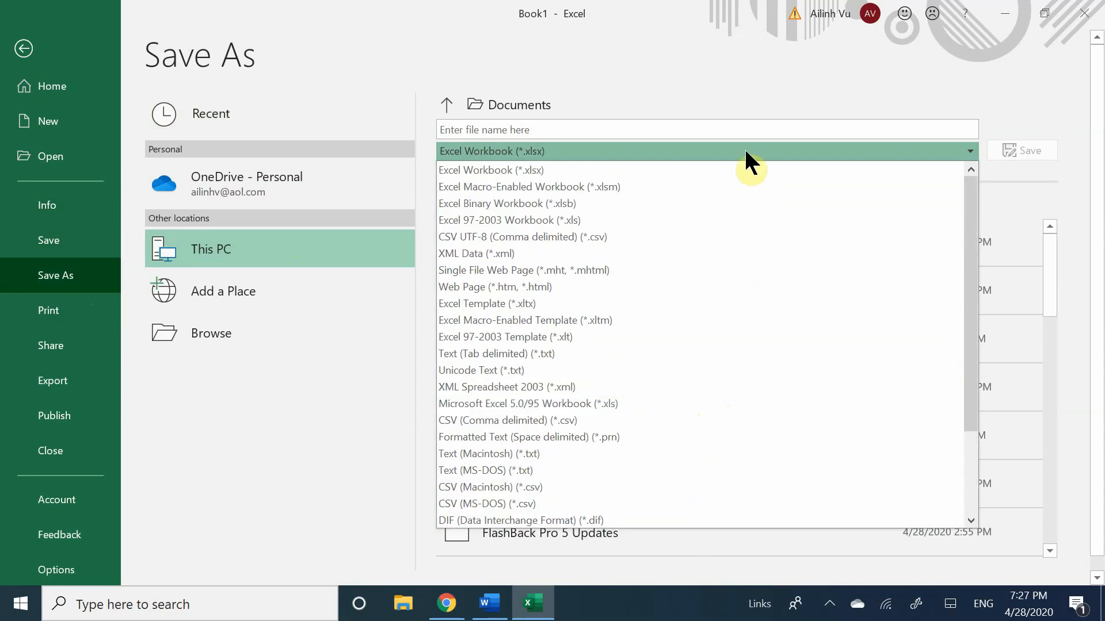
pyautogui.click(594, 148)
pyautogui.click(549, 124)
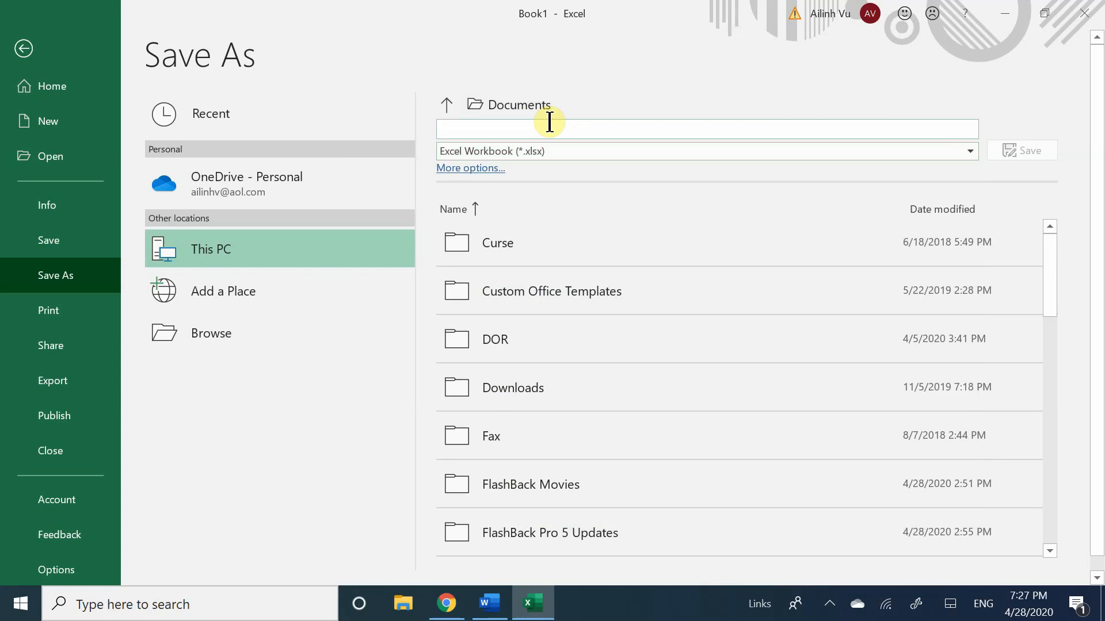
pyautogui.click(22, 49)
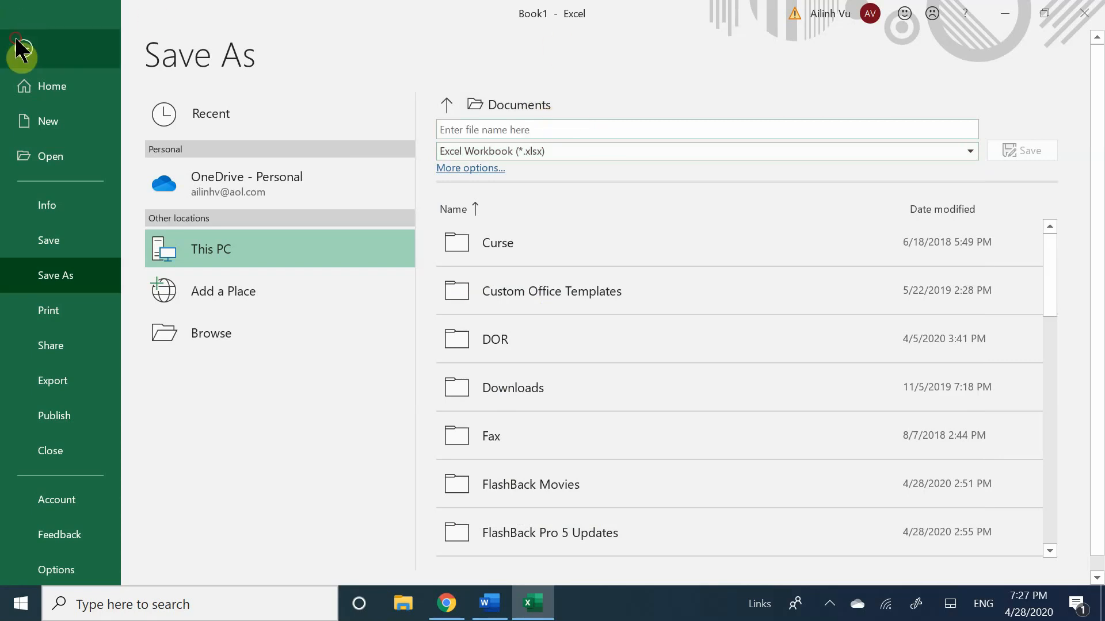
# - AutoFit the width of column G so the Total Amount Due header and its total fit
pyautogui.scroll(-1, 273, 368)
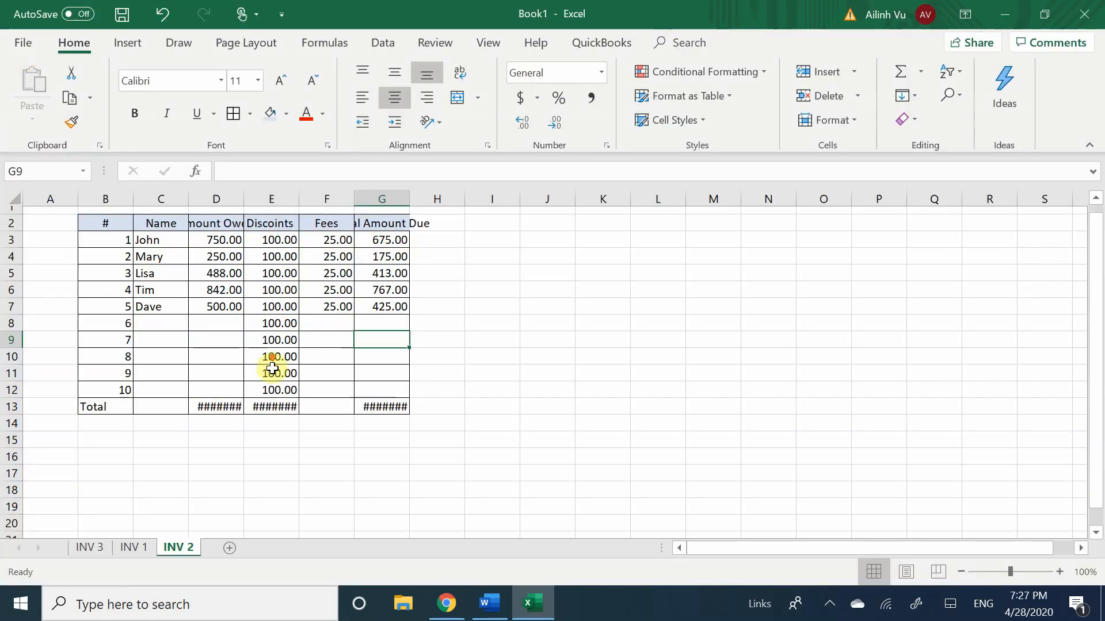
pyautogui.scroll(-5, 272, 369)
pyautogui.scroll(5, 284, 395)
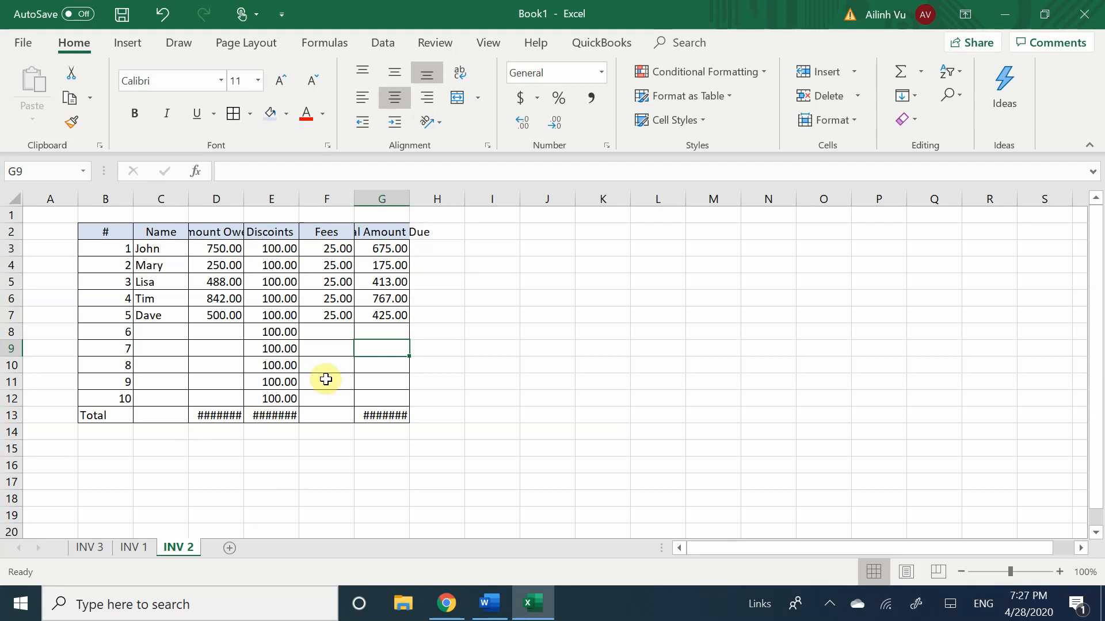
pyautogui.click(379, 424)
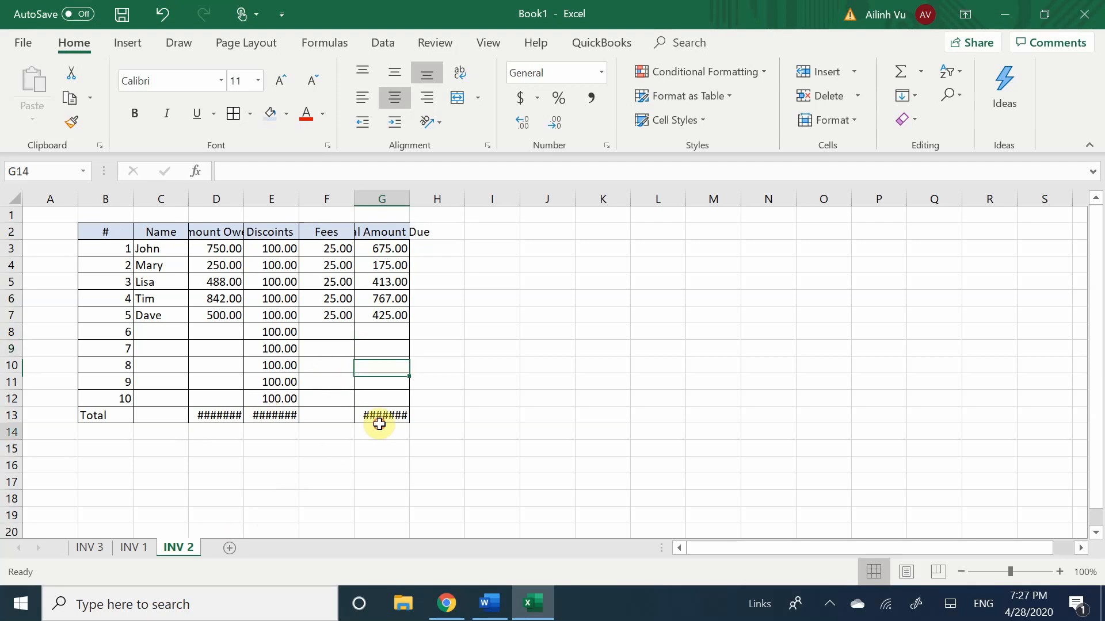
pyautogui.doubleClick(409, 198)
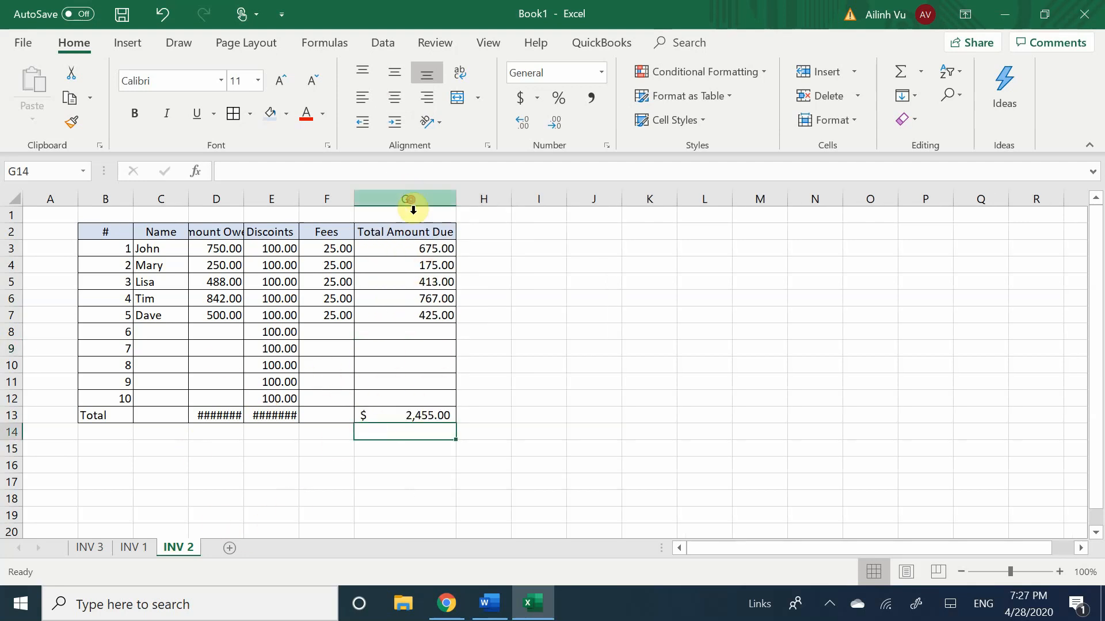
pyautogui.click(499, 329)
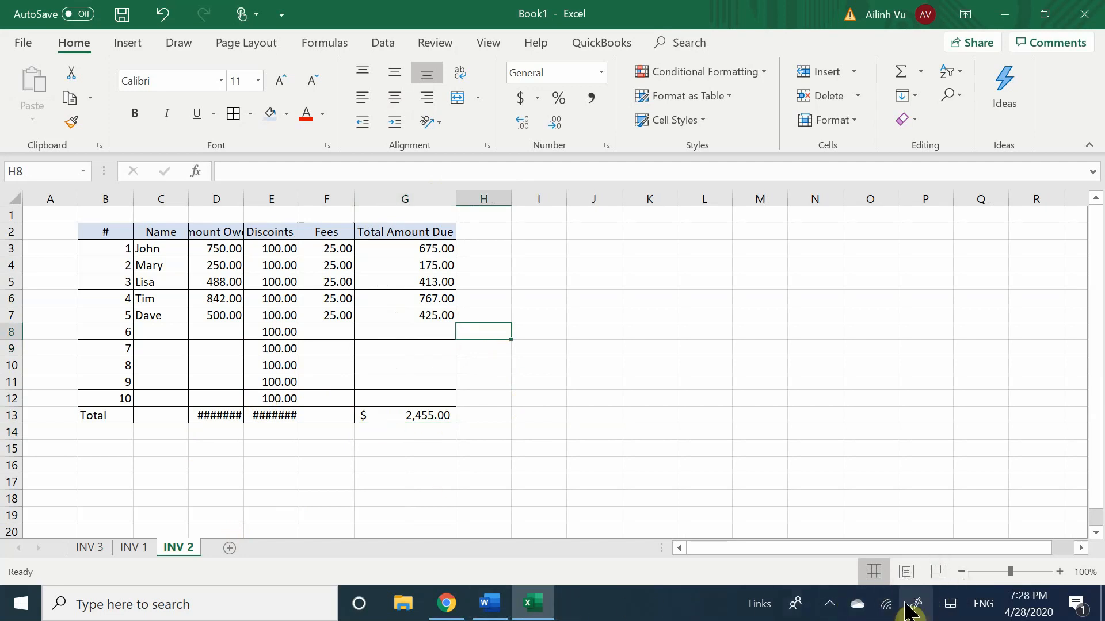
pyautogui.click(828, 607)
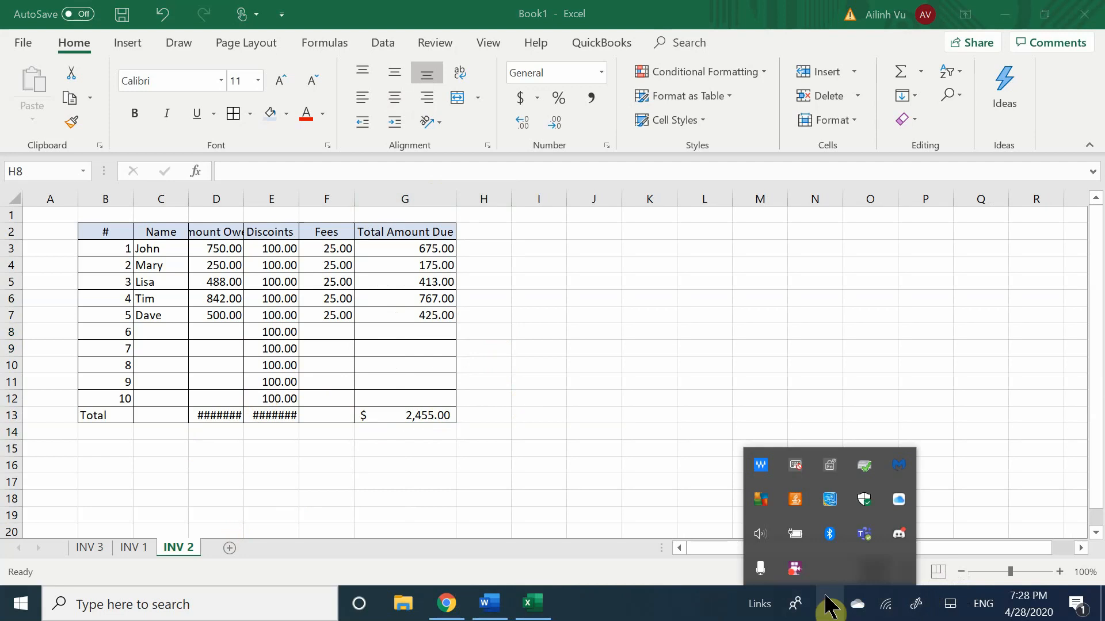
pyautogui.rightClick(794, 569)
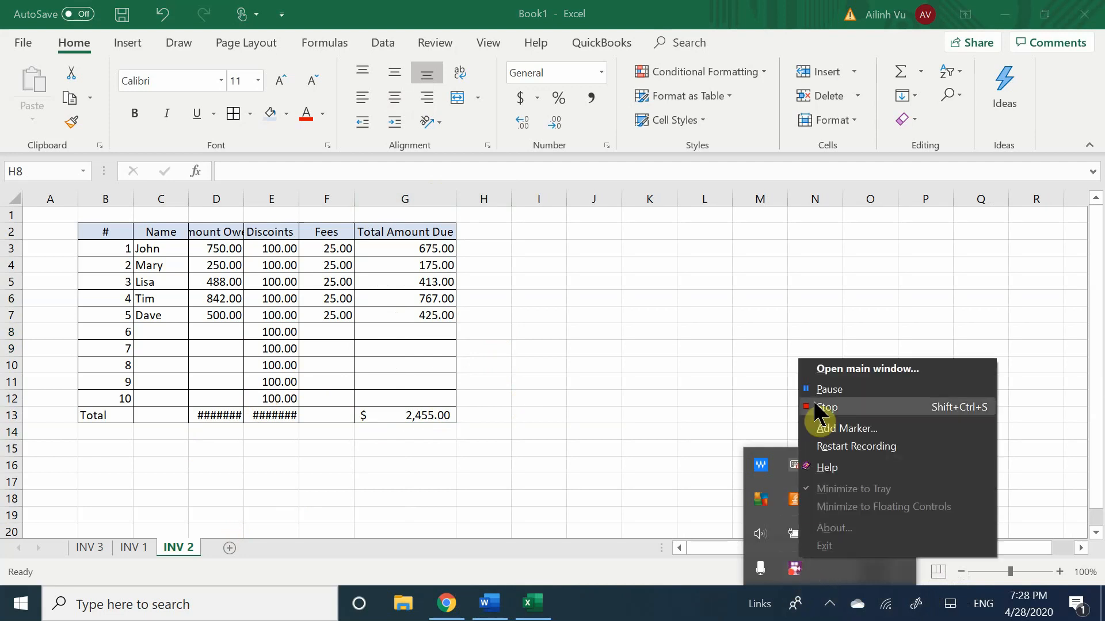